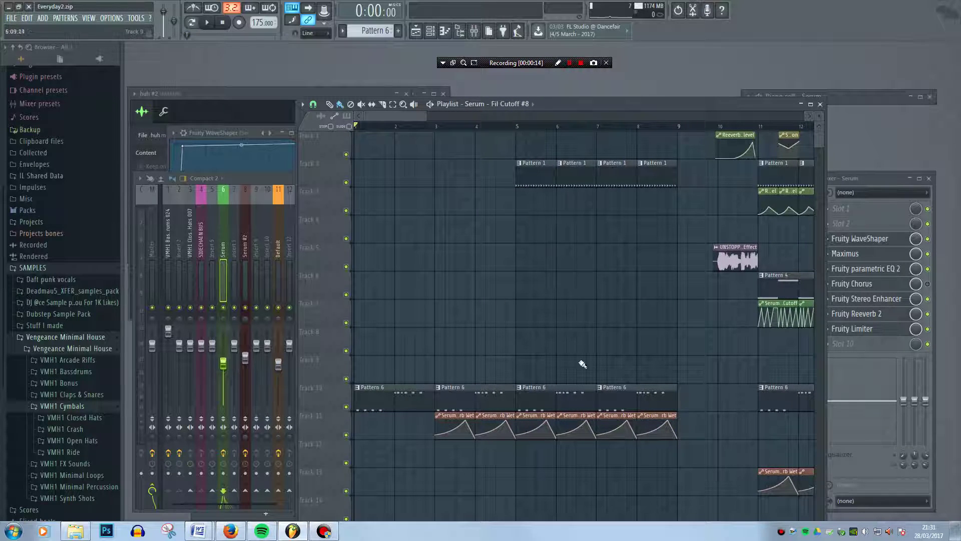
# Maximize the playlist and hide the screen recorder's control bar
pyautogui.click(815, 103)
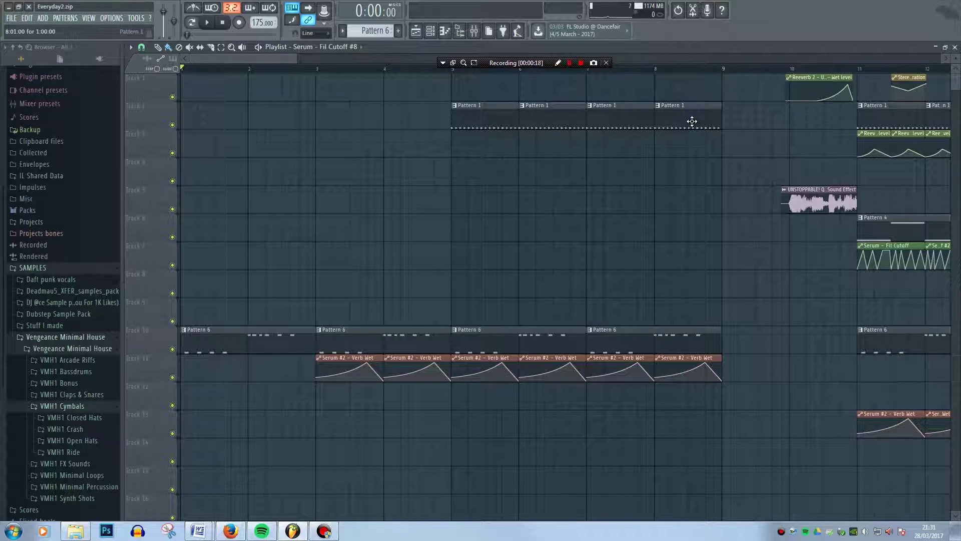
pyautogui.moveTo(294, 55); pyautogui.dragTo(338, 58)
pyautogui.click(443, 64)
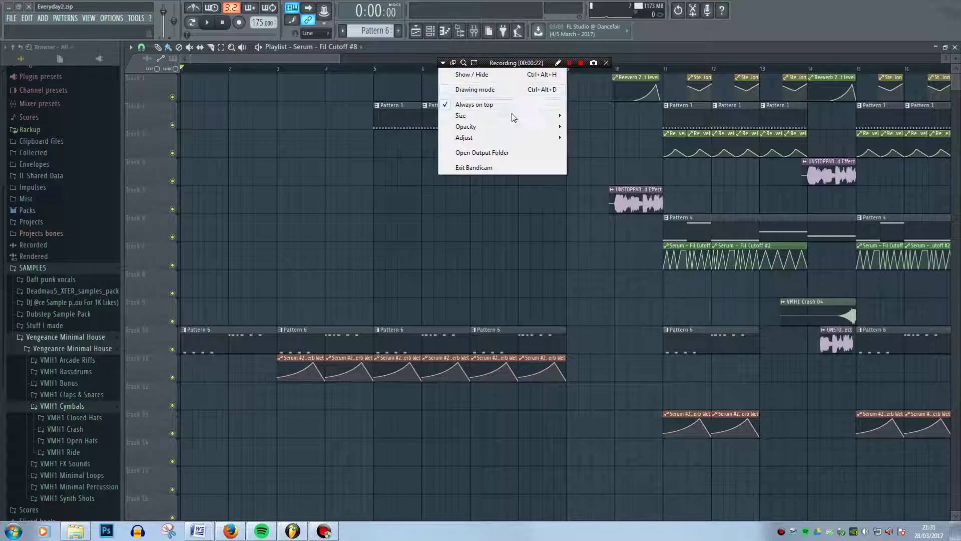
pyautogui.click(499, 77)
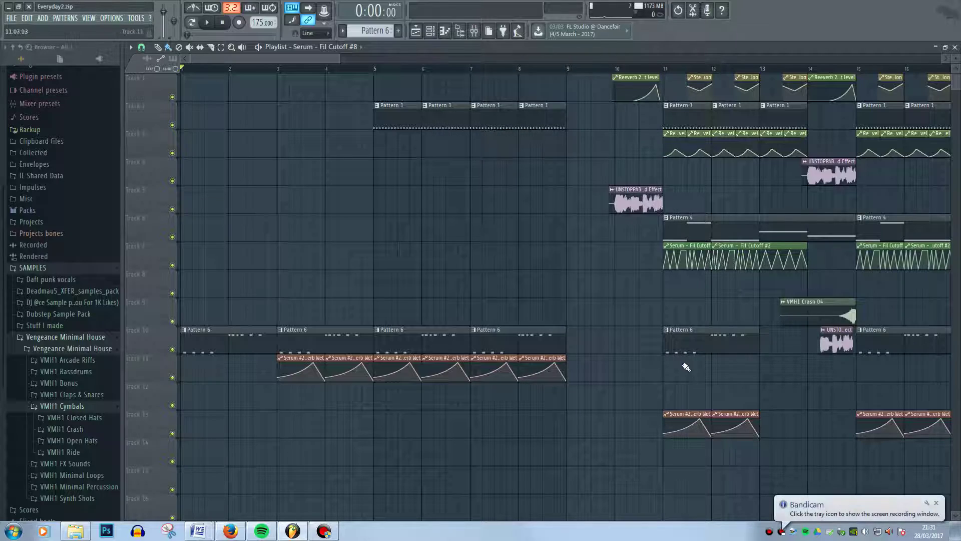
# Examine the full song arrangement in the playlist, from the intro to the final filter cutoff automation
pyautogui.moveTo(338, 58); pyautogui.dragTo(782, 75)
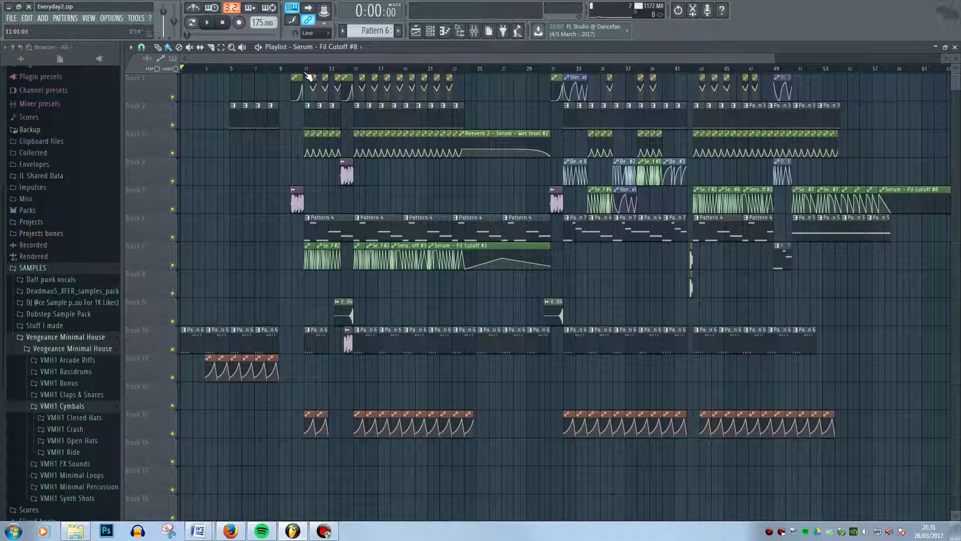
pyautogui.moveTo(475, 63); pyautogui.dragTo(417, 73)
pyautogui.moveTo(777, 56); pyautogui.dragTo(586, 69)
pyautogui.scroll(-5, 609, 211)
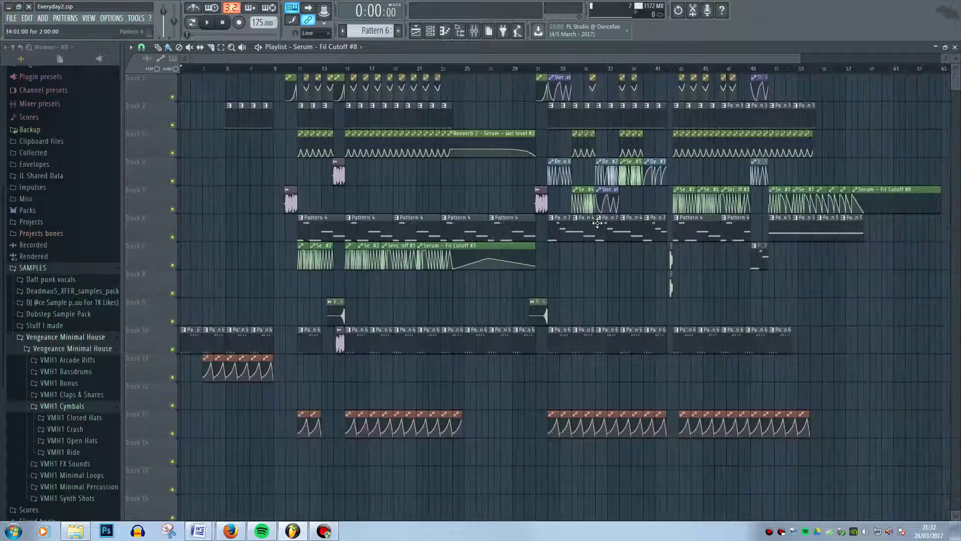
pyautogui.scroll(6, 589, 224)
pyautogui.scroll(-6, 588, 223)
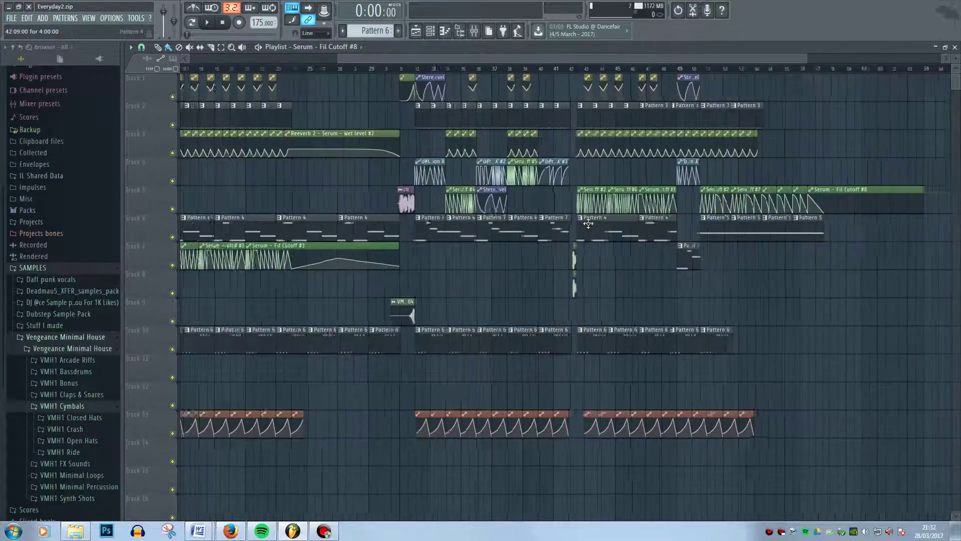
pyautogui.scroll(5, 335, 181)
pyautogui.scroll(-3, 335, 181)
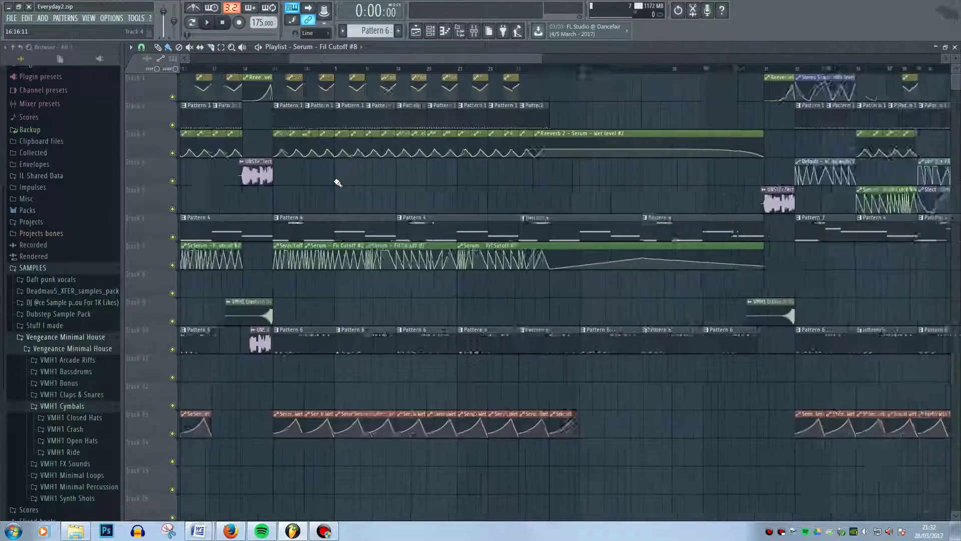
pyautogui.scroll(-2, 338, 182)
pyautogui.moveTo(921, 70); pyautogui.dragTo(432, 70)
pyautogui.scroll(-3, 489, 210)
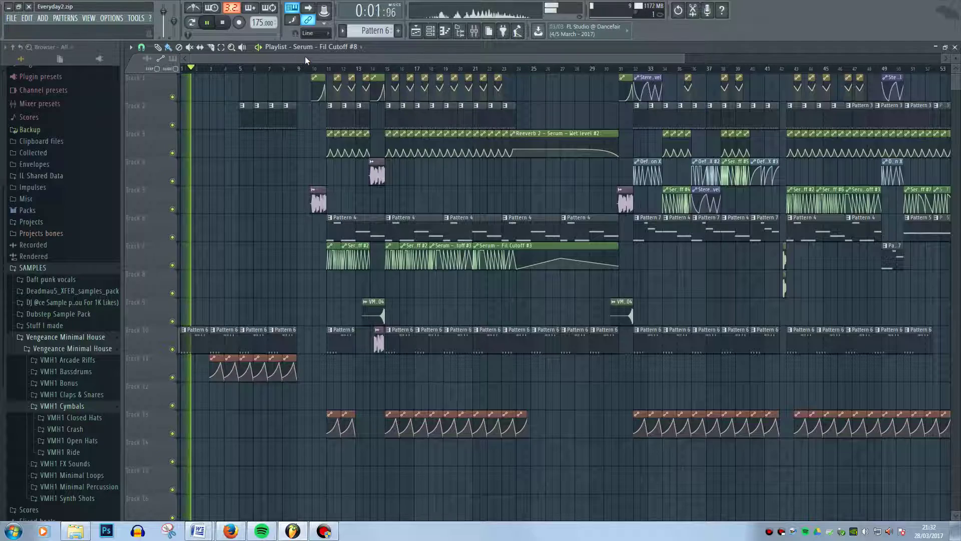
# Play the song from the start to about bar 58 while following the playhead, and stop playback
pyautogui.moveTo(695, 56); pyautogui.dragTo(871, 57)
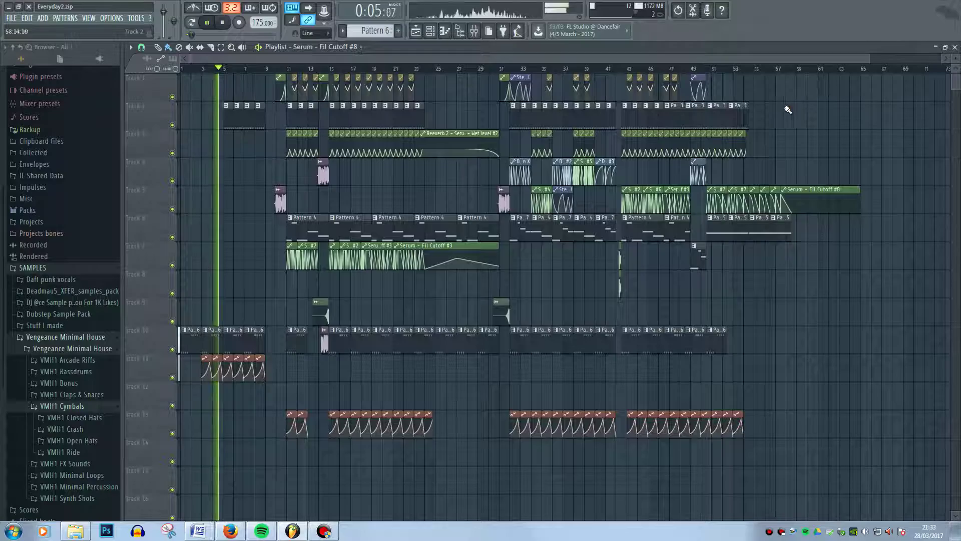
pyautogui.scroll(5, 250, 144)
pyautogui.moveTo(287, 59); pyautogui.dragTo(261, 59)
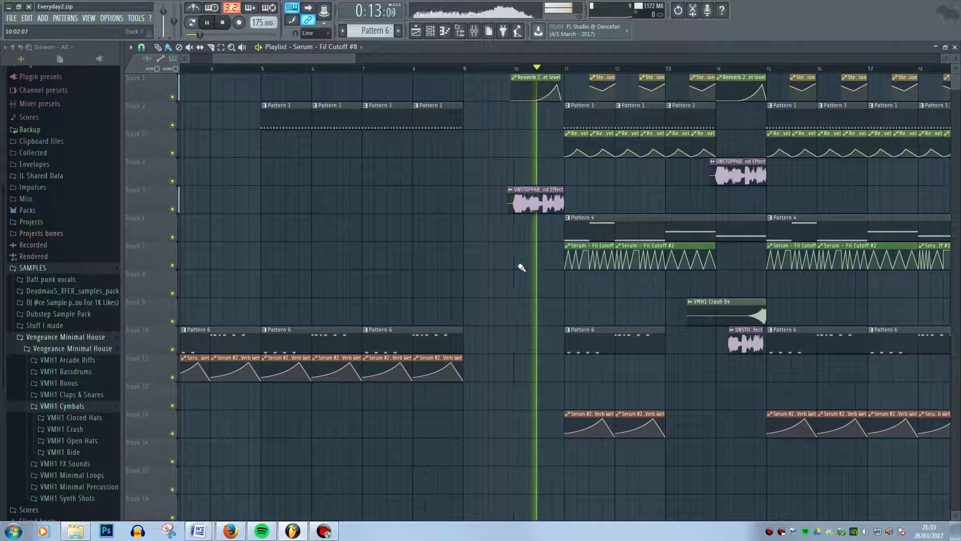
pyautogui.moveTo(342, 58); pyautogui.dragTo(425, 60)
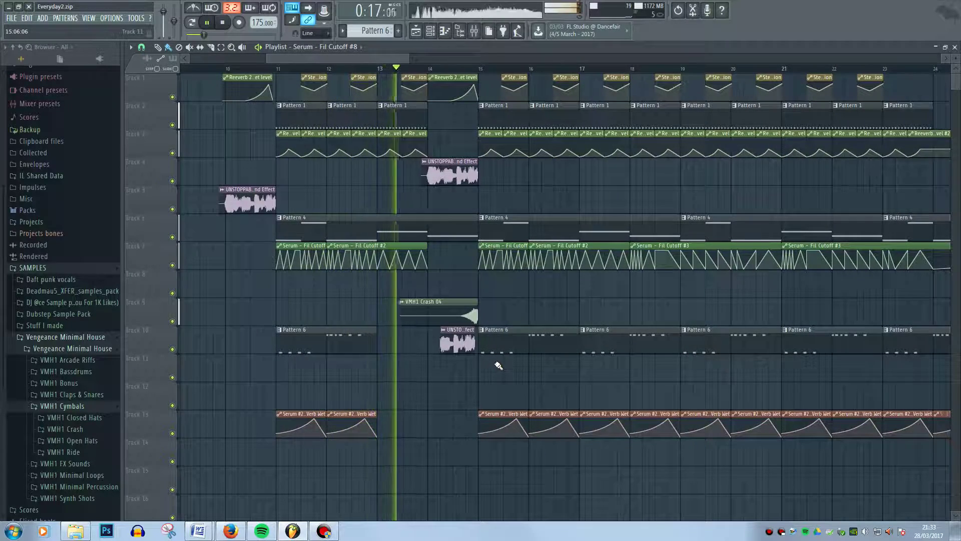
pyautogui.scroll(-5, 511, 381)
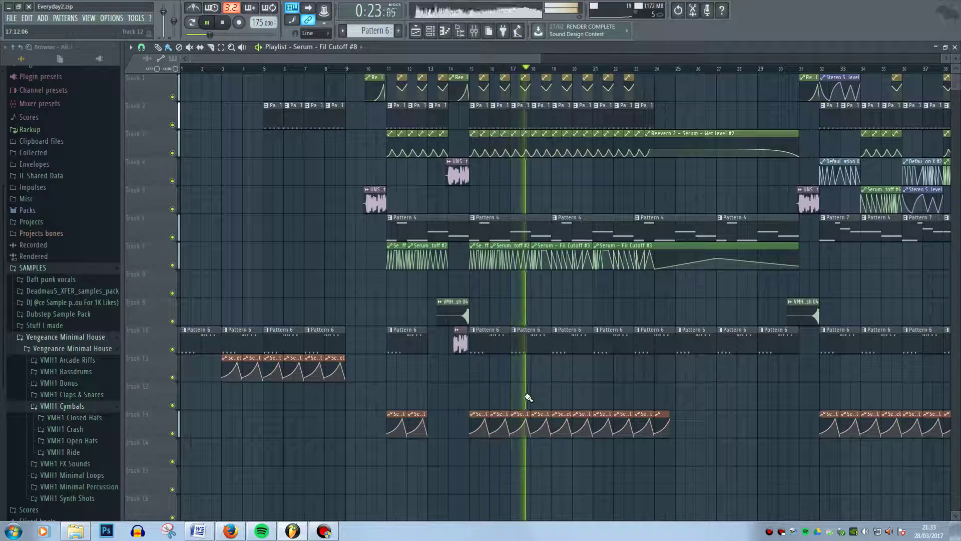
pyautogui.moveTo(526, 56); pyautogui.dragTo(568, 60)
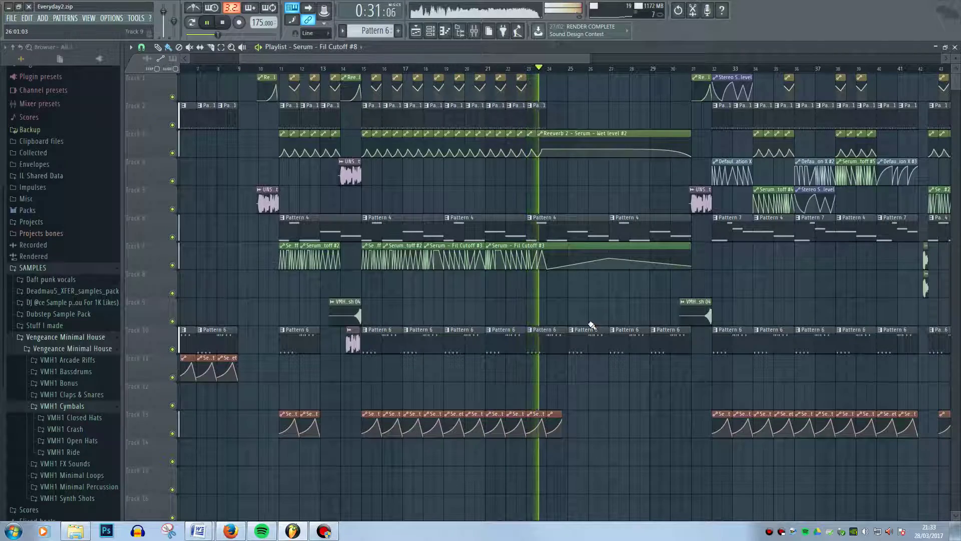
pyautogui.moveTo(528, 58); pyautogui.dragTo(614, 56)
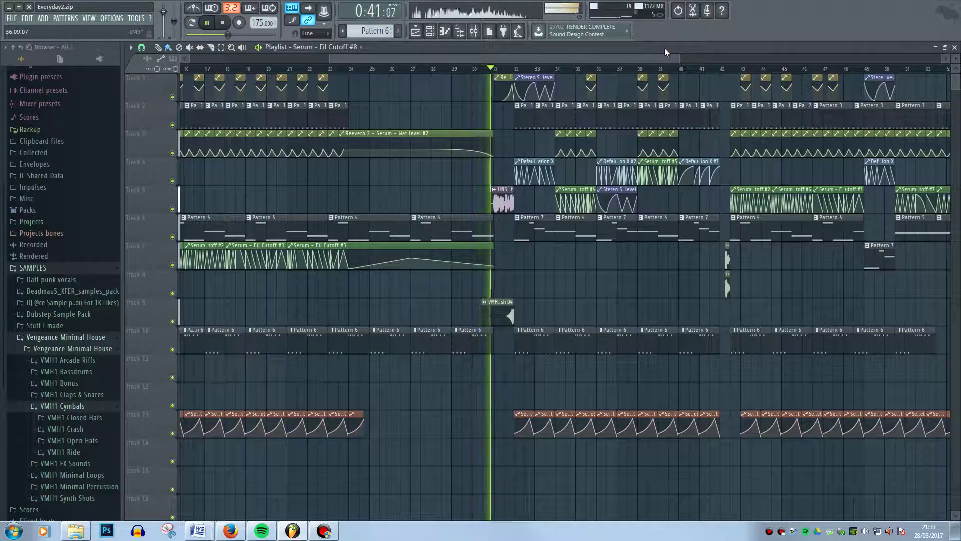
pyautogui.moveTo(643, 53); pyautogui.dragTo(677, 53)
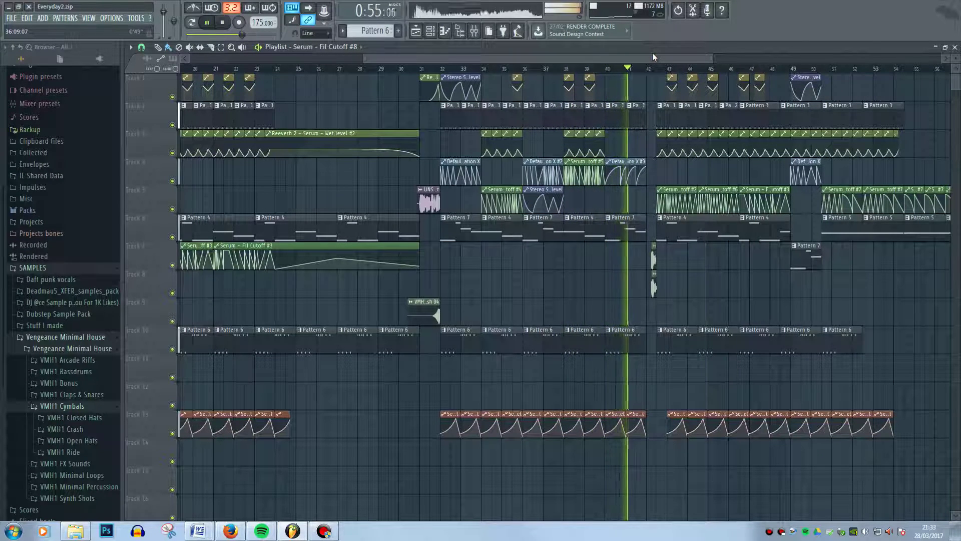
pyautogui.moveTo(652, 58); pyautogui.dragTo(700, 59)
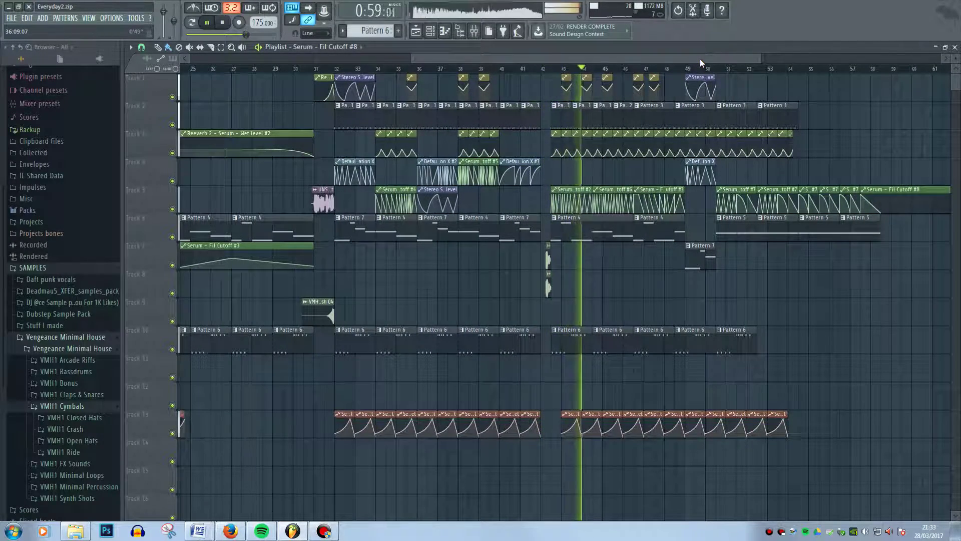
pyautogui.moveTo(700, 58); pyautogui.dragTo(785, 56)
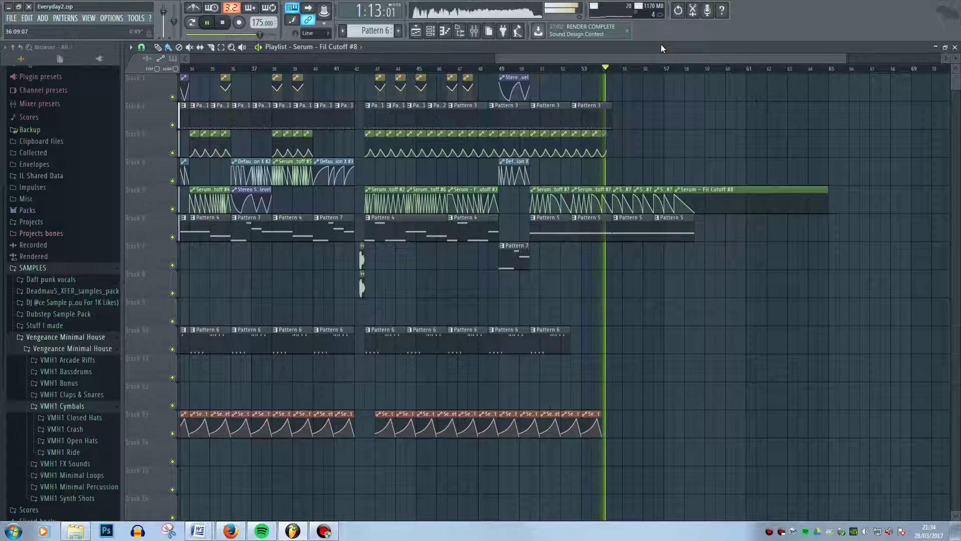
pyautogui.moveTo(689, 60); pyautogui.dragTo(704, 60)
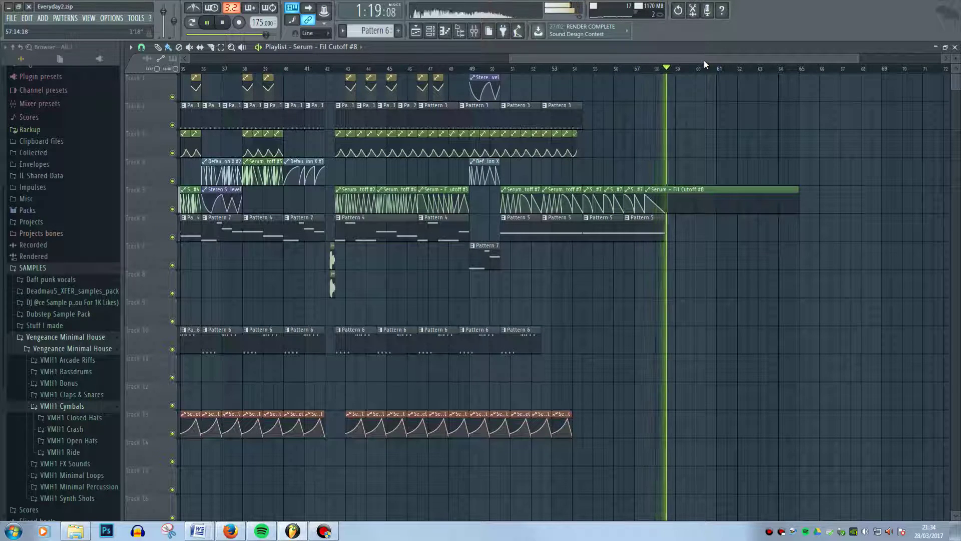
pyautogui.click(224, 23)
pyautogui.scroll(-4, 349, 151)
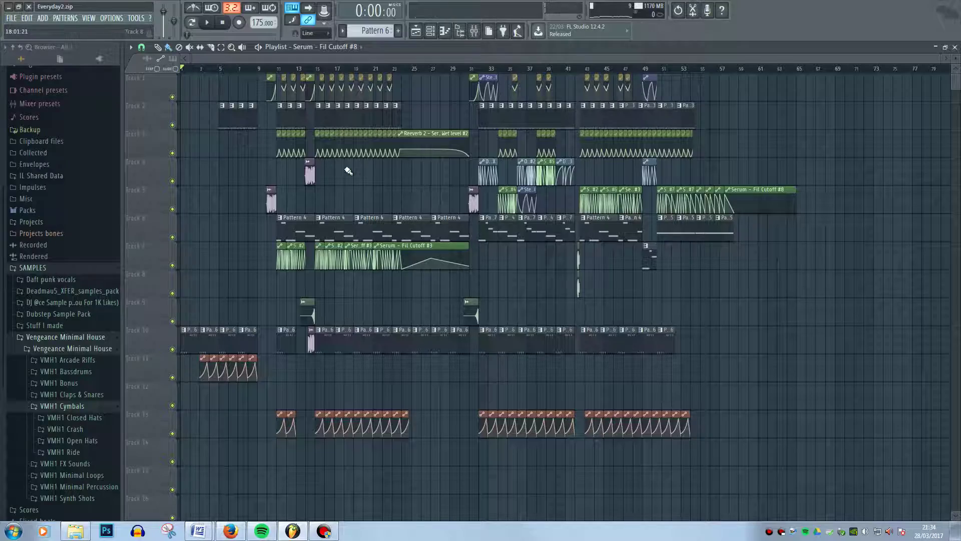
pyautogui.scroll(4, 349, 172)
pyautogui.moveTo(404, 56); pyautogui.dragTo(342, 60)
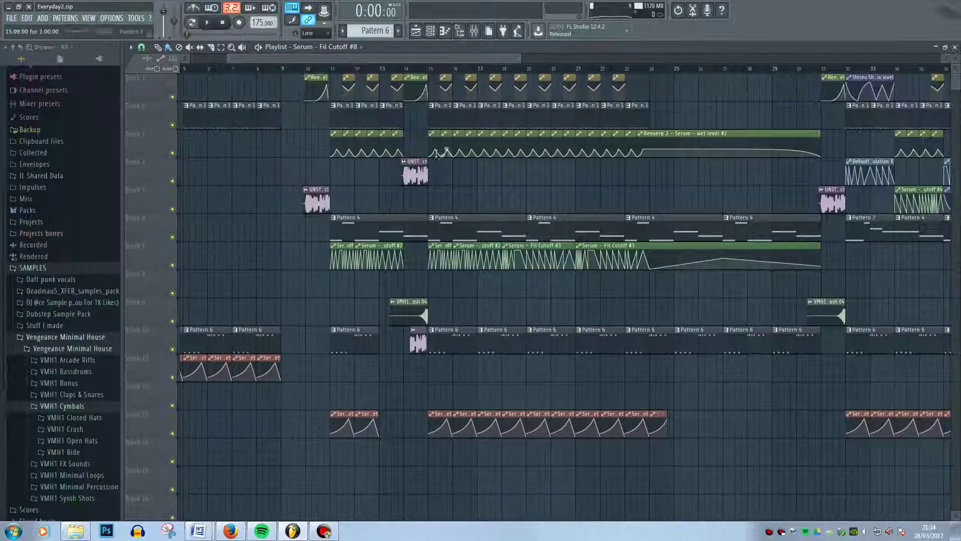
pyautogui.scroll(-3, 286, 379)
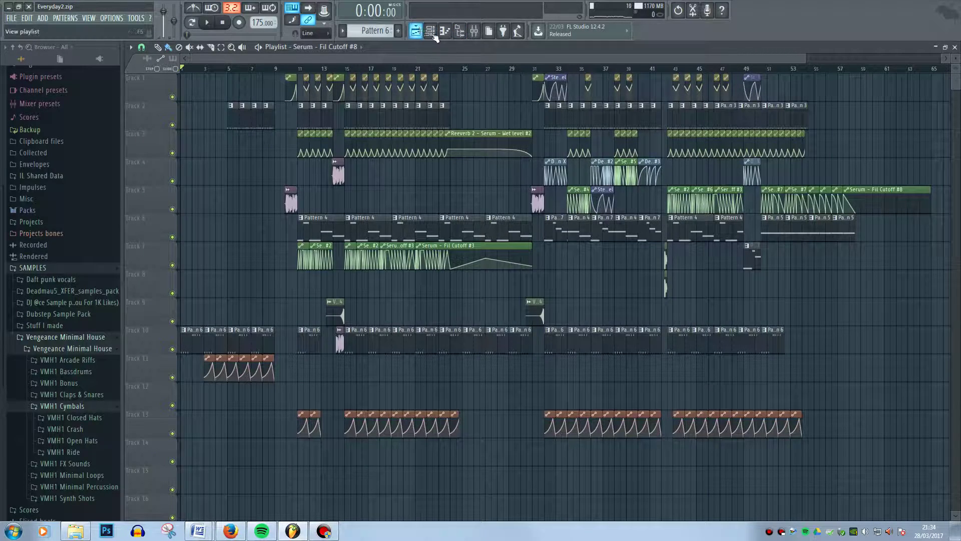
# Open the channel rack, set its filter to All, and look through the complete list of channels
pyautogui.click(444, 31)
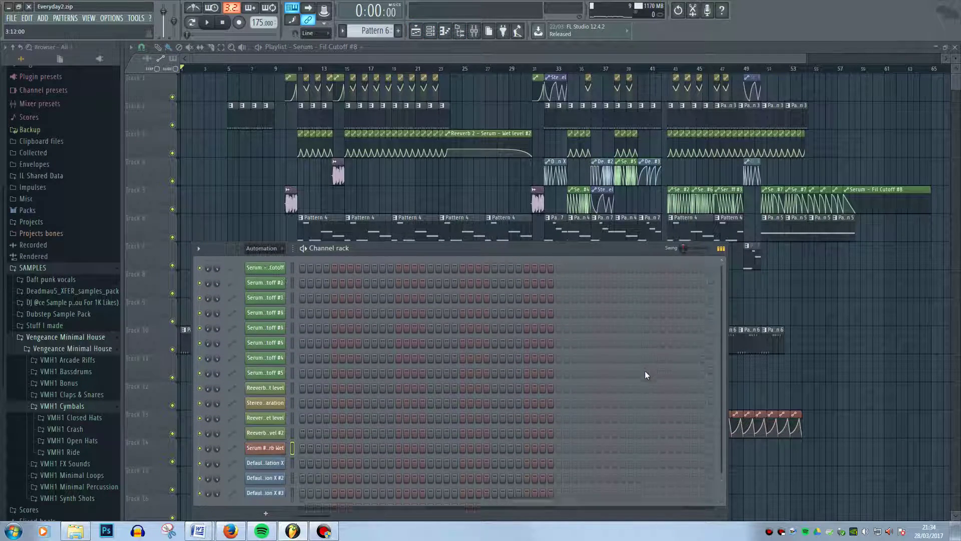
pyautogui.click(275, 249)
pyautogui.click(274, 259)
pyautogui.scroll(-3, 614, 334)
pyautogui.scroll(3, 614, 334)
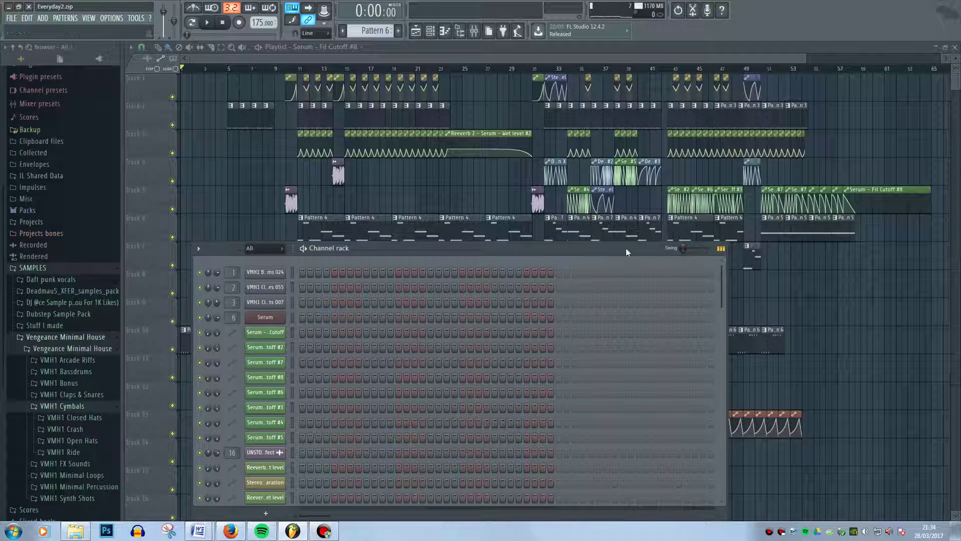
pyautogui.moveTo(626, 249); pyautogui.dragTo(628, 136)
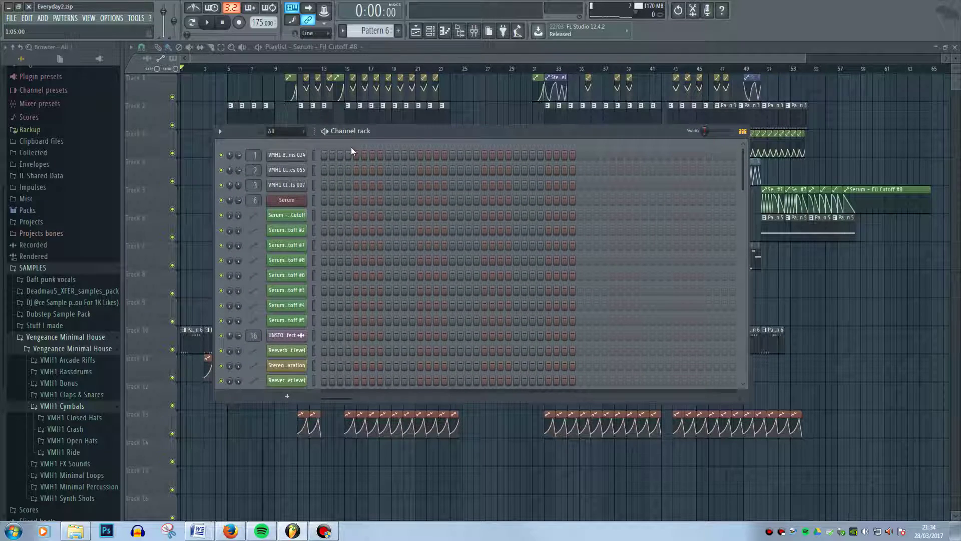
pyautogui.scroll(-2, 668, 271)
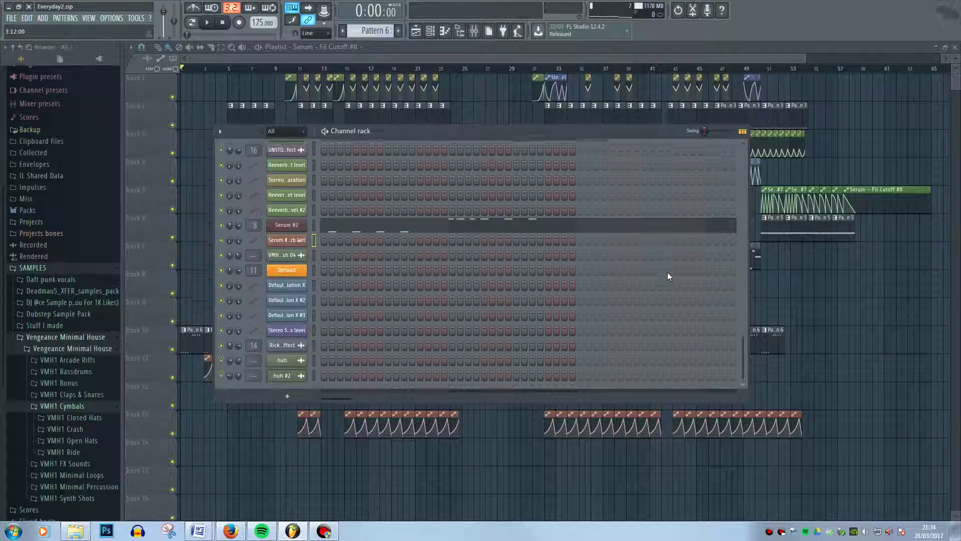
pyautogui.scroll(-2, 557, 262)
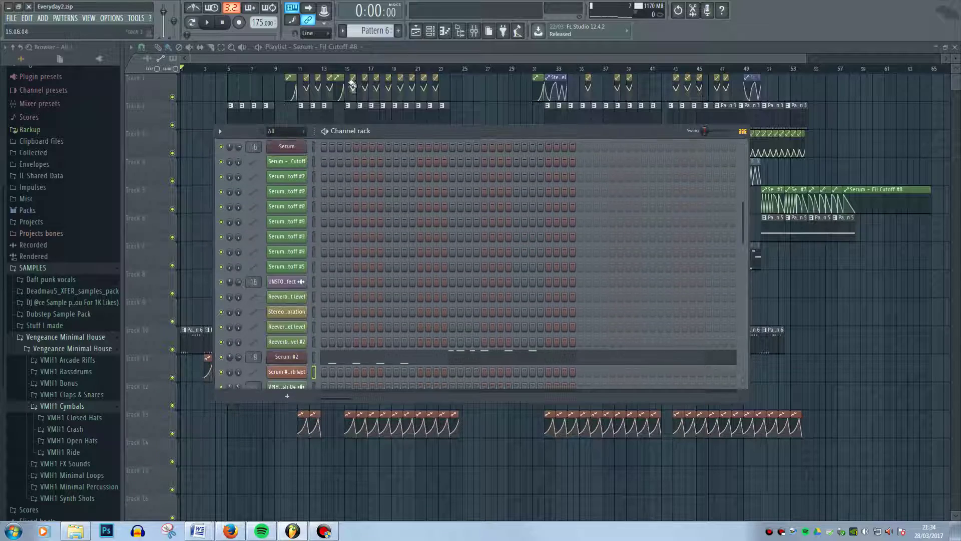
# Set the song position to about bar 10 in the playlist and open the mixer
pyautogui.click(298, 62)
pyautogui.click(295, 68)
pyautogui.scroll(3, 277, 222)
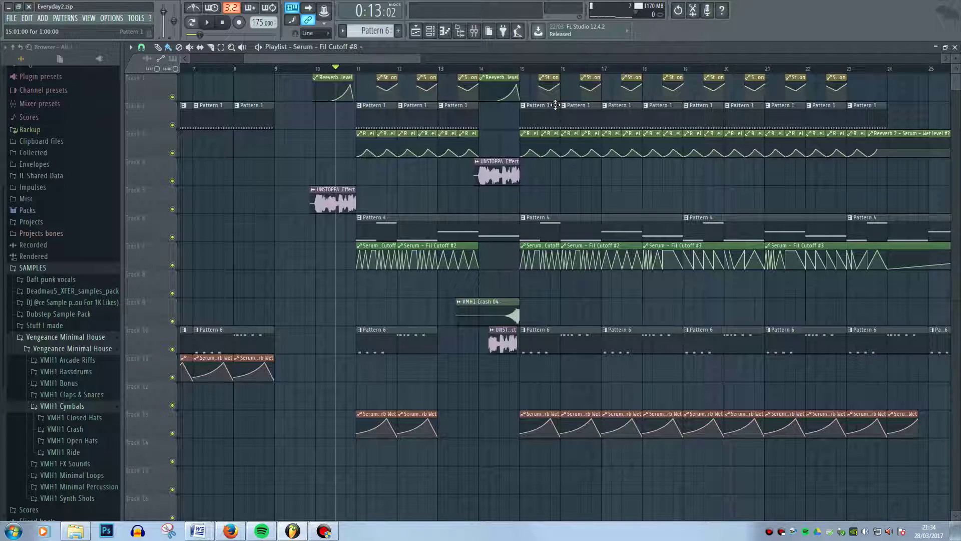
pyautogui.click(474, 31)
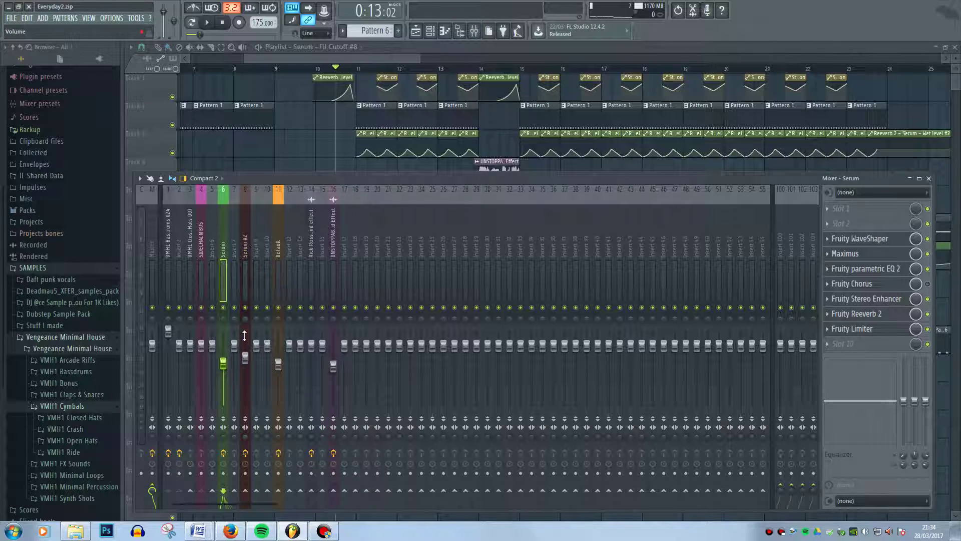
# Open Pattern 1 and audition its bass drum with the claps and closed hats channels muted
pyautogui.doubleClick(392, 119)
pyautogui.scroll(2, 481, 258)
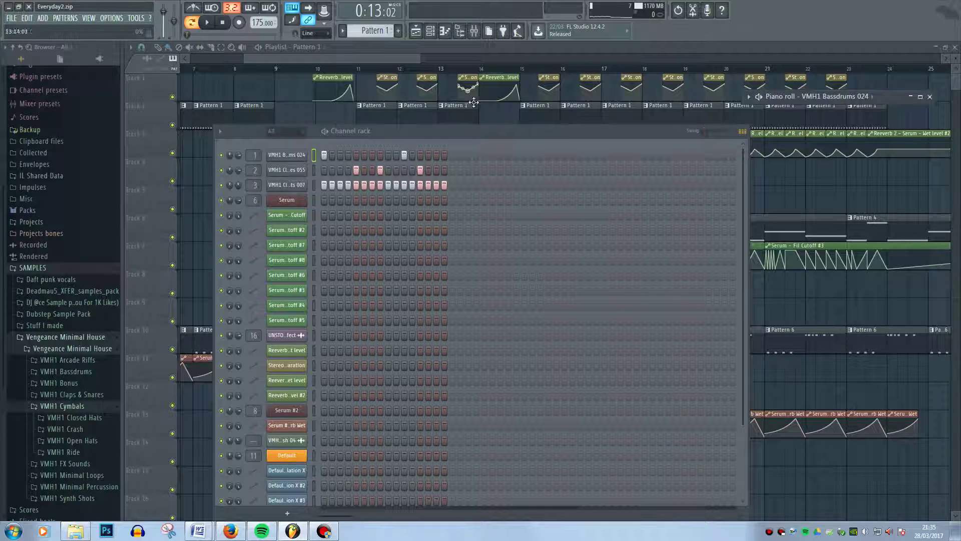
pyautogui.click(222, 185)
pyautogui.click(221, 170)
pyautogui.press('space')
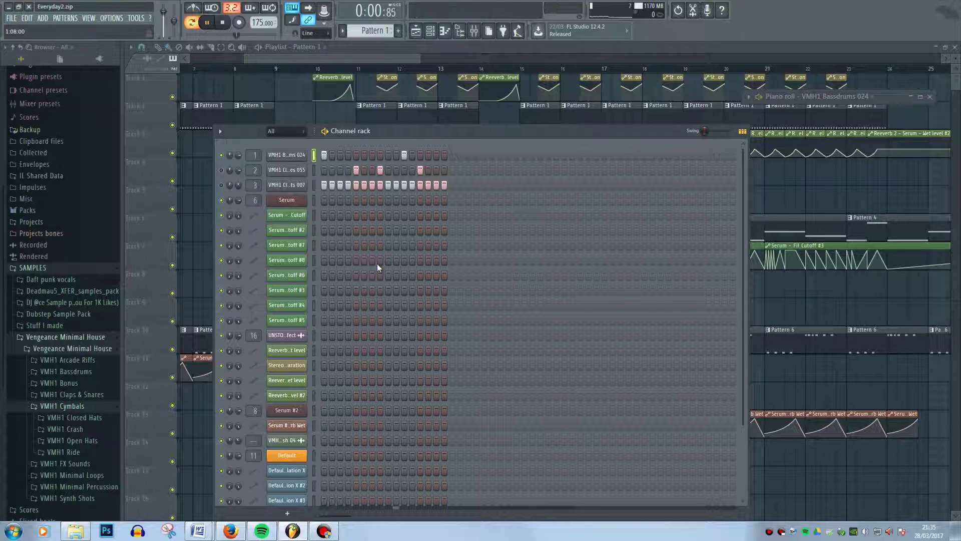
pyautogui.press('space')
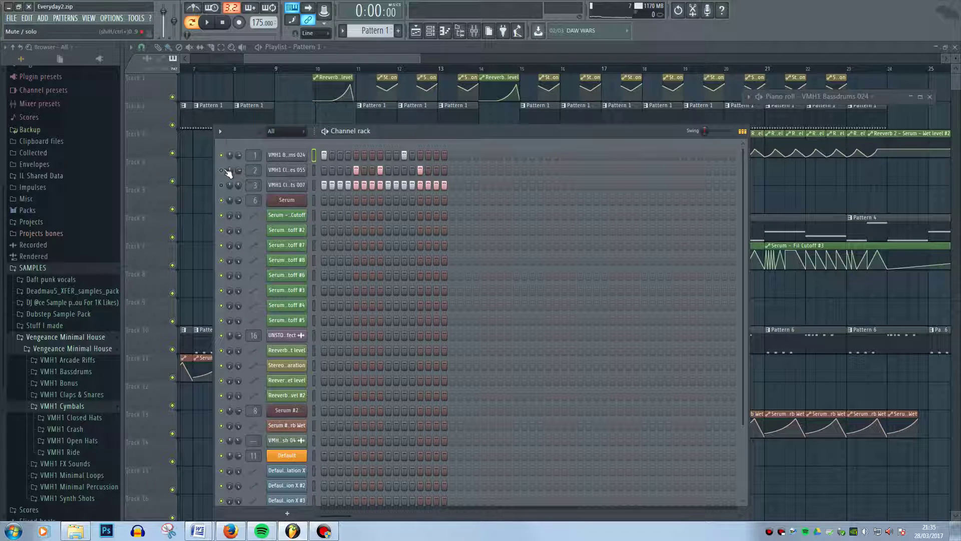
# Play Pattern 1 briefly again and open the VMH1 Claps & Snares 055 channel in the piano roll
pyautogui.press('space')
pyautogui.press('space')
pyautogui.rightClick(290, 170)
pyautogui.click(329, 170)
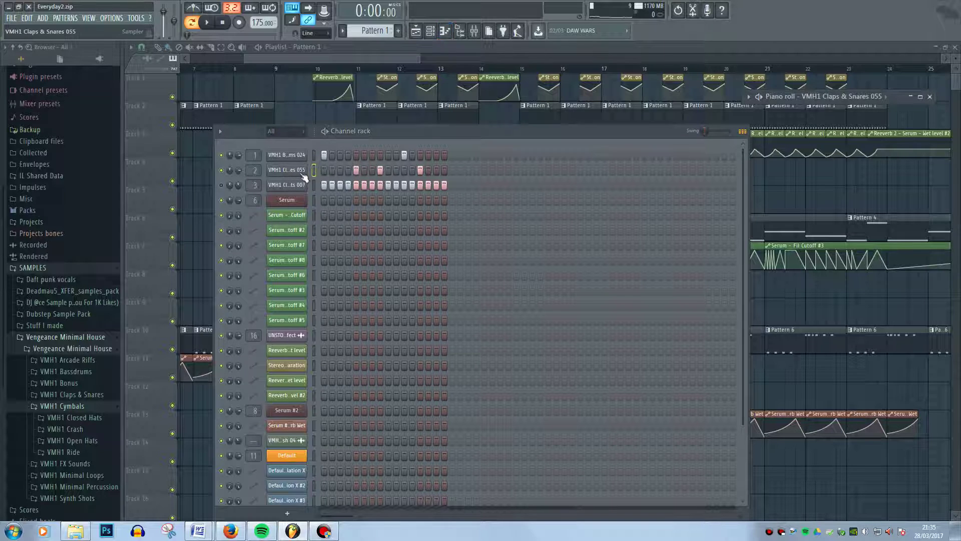
pyautogui.click(286, 171)
pyautogui.rightClick(285, 171)
pyautogui.click(328, 170)
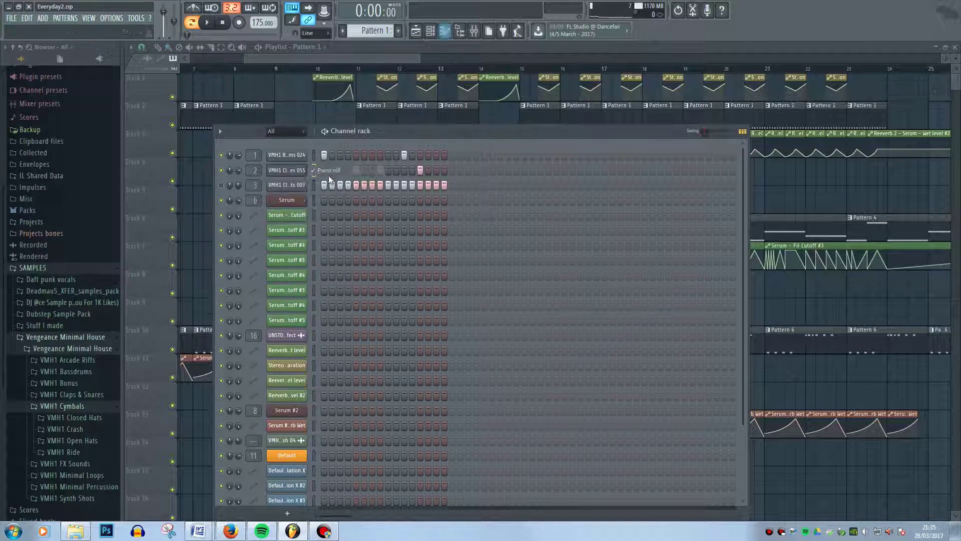
pyautogui.rightClick(295, 171)
pyautogui.click(330, 170)
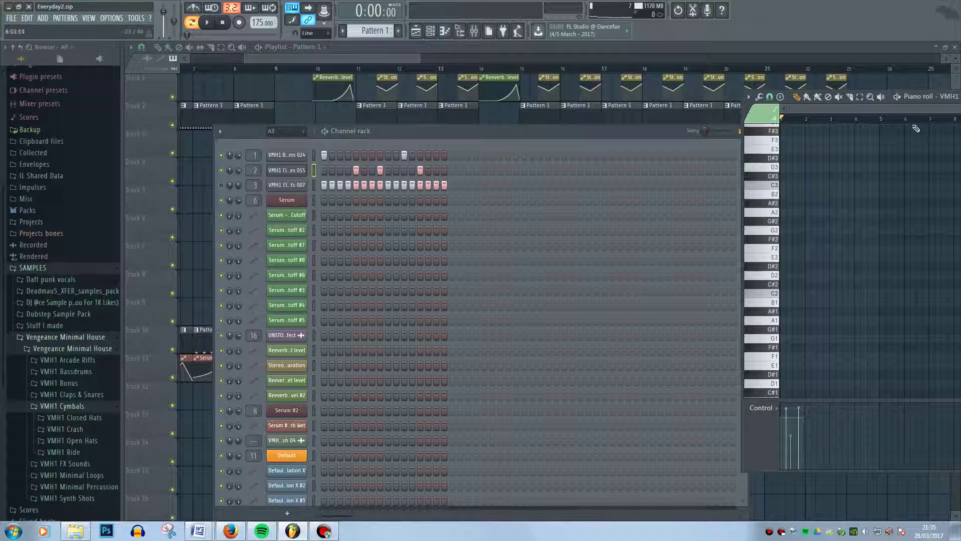
# Bring the piano roll fully into view, examine the clap notes and their velocities, and close it
pyautogui.moveTo(893, 98); pyautogui.dragTo(445, 145)
pyautogui.click(761, 145)
pyautogui.scroll(-2, 351, 300)
pyautogui.scroll(5, 193, 470)
pyautogui.scroll(15, 285, 208)
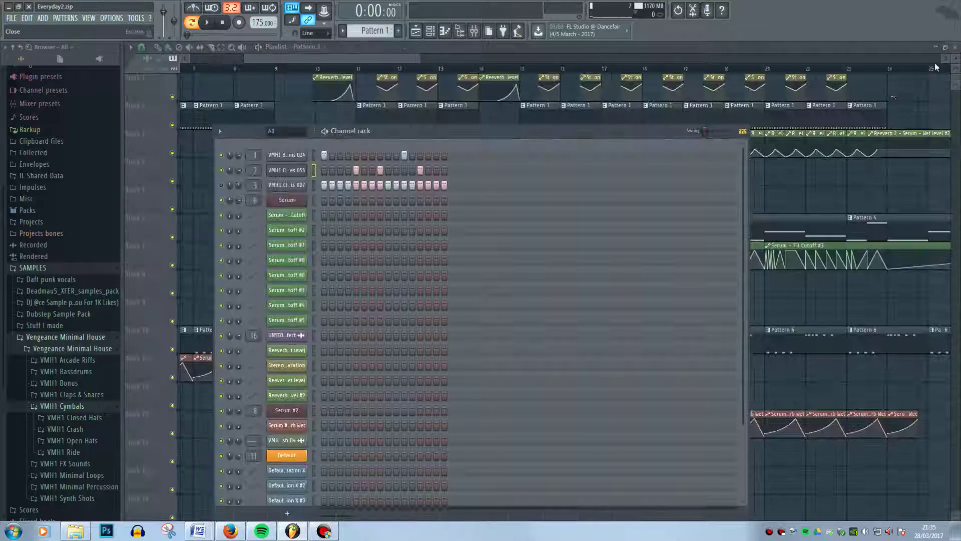
# Audition Pattern 1 briefly, view the VMH1 Closed Hats 007 channel settings and its mixer insert, and bring up the mixer
pyautogui.click(955, 46)
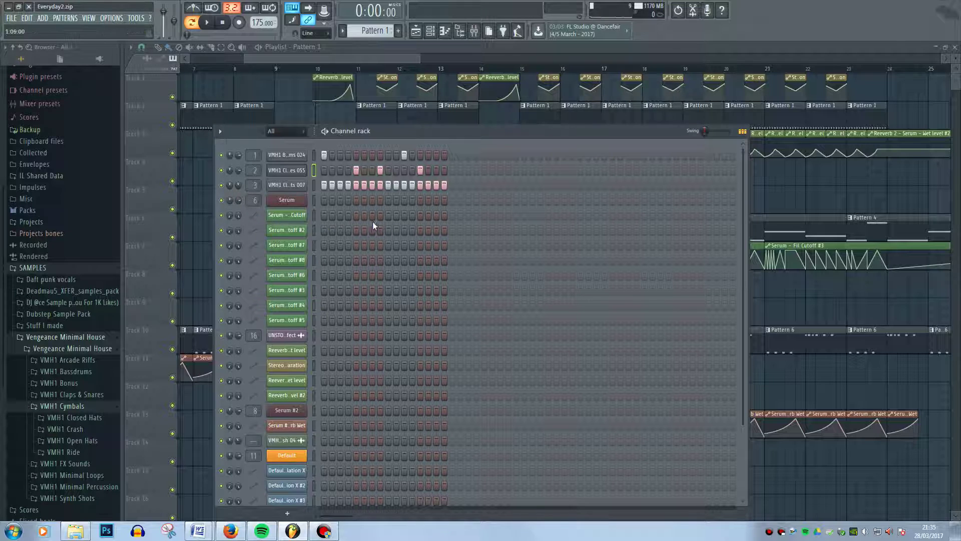
pyautogui.press('space')
pyautogui.press('space')
pyautogui.click(287, 185)
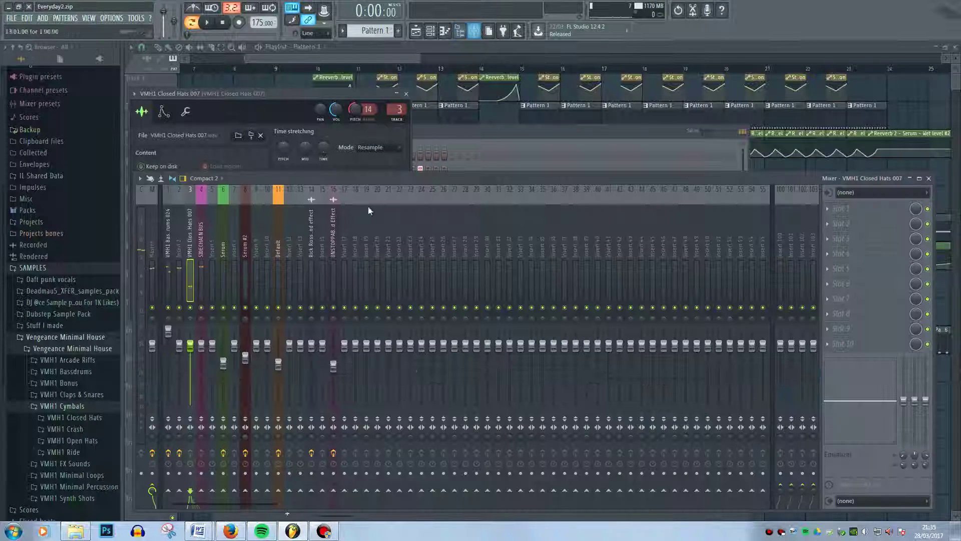
pyautogui.click(474, 30)
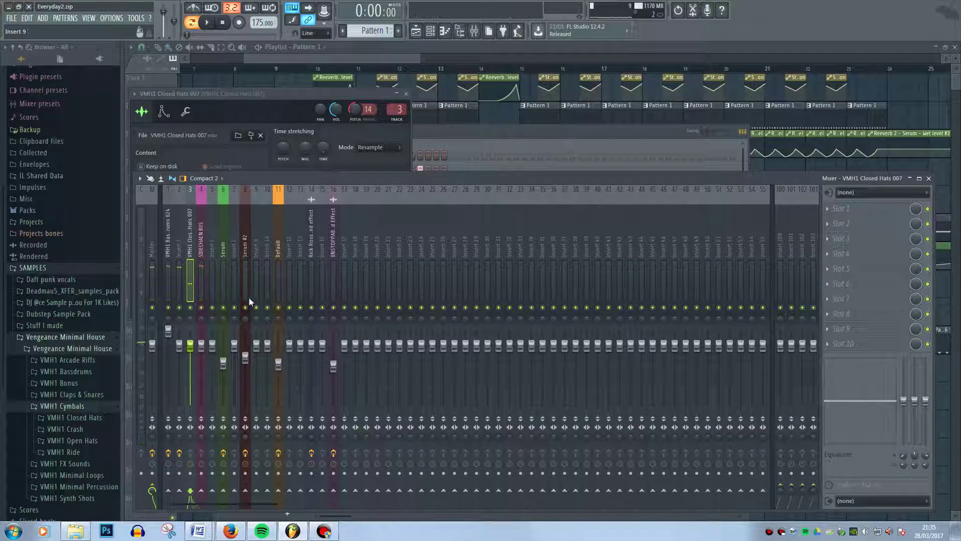
# Inspect the mixer routing and effect slots of the SIDECHAIN BUS, VMH1 Bassdrums 024 and VMH1 Closed Hats 007 inserts
pyautogui.click(203, 238)
pyautogui.click(170, 242)
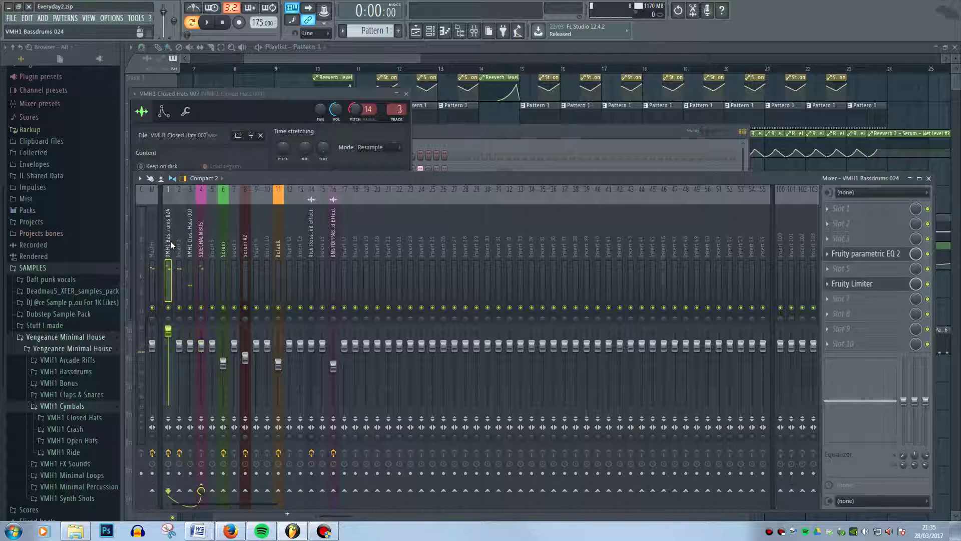
pyautogui.click(201, 250)
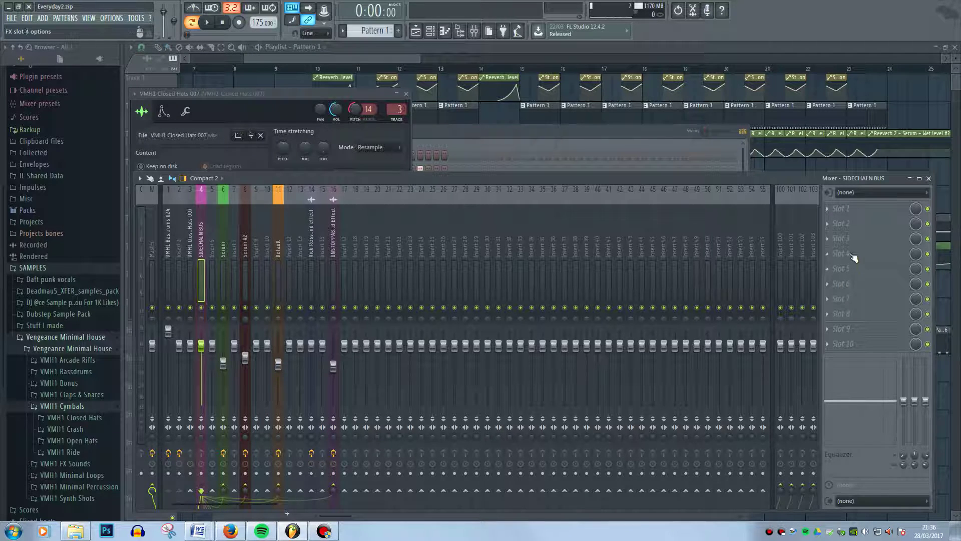
pyautogui.click(168, 244)
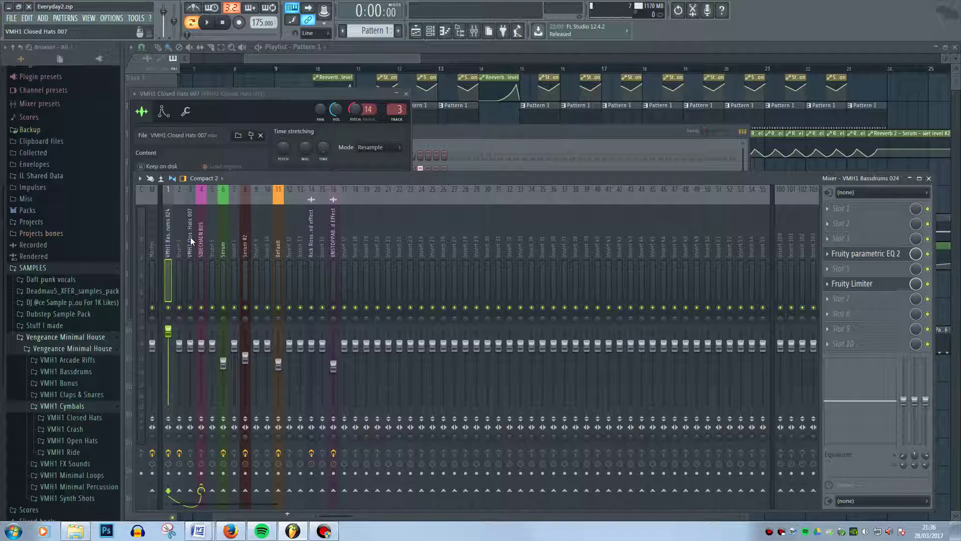
pyautogui.click(191, 241)
# Review the effects on the Serum and Default inserts and open the Default insert's Fruity Limiter
pyautogui.click(222, 250)
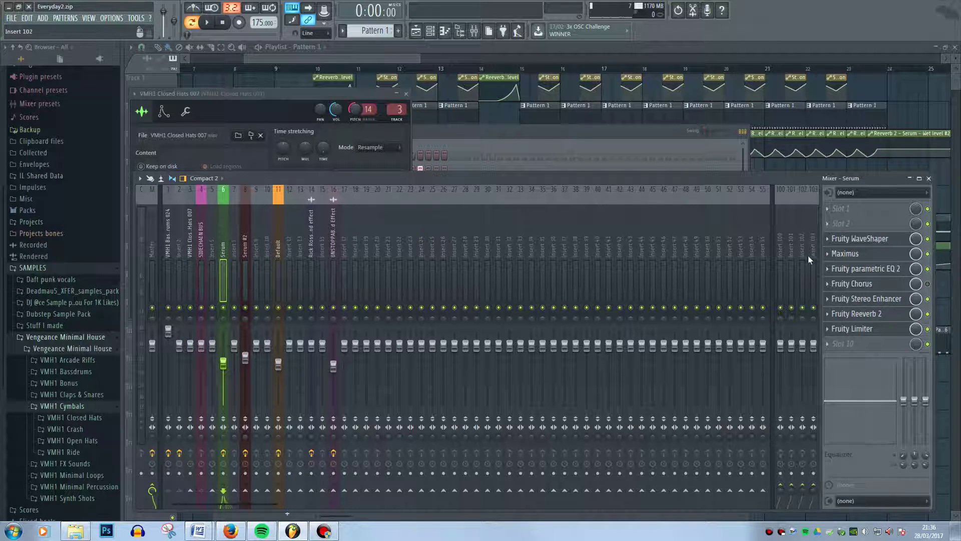
pyautogui.click(279, 246)
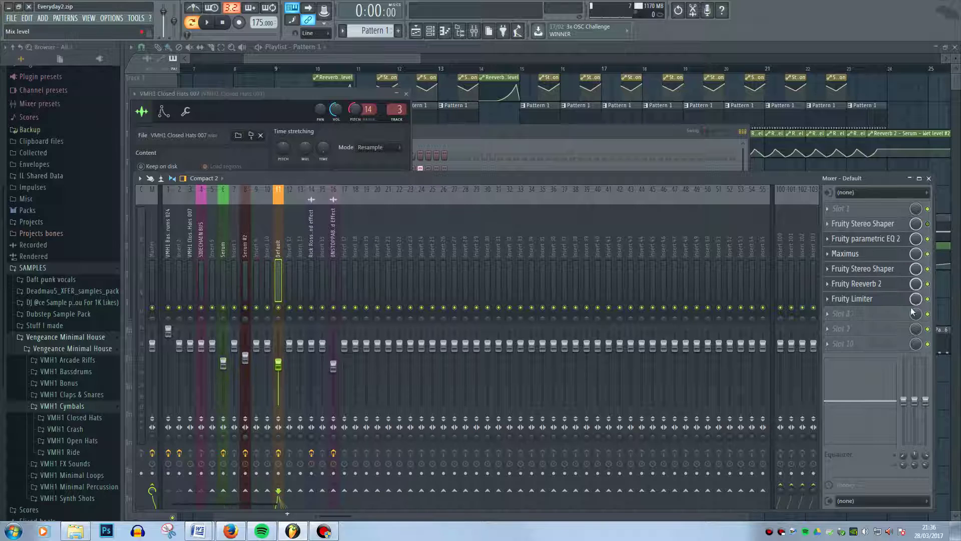
pyautogui.click(877, 303)
pyautogui.click(891, 301)
pyautogui.click(891, 300)
pyautogui.click(891, 300)
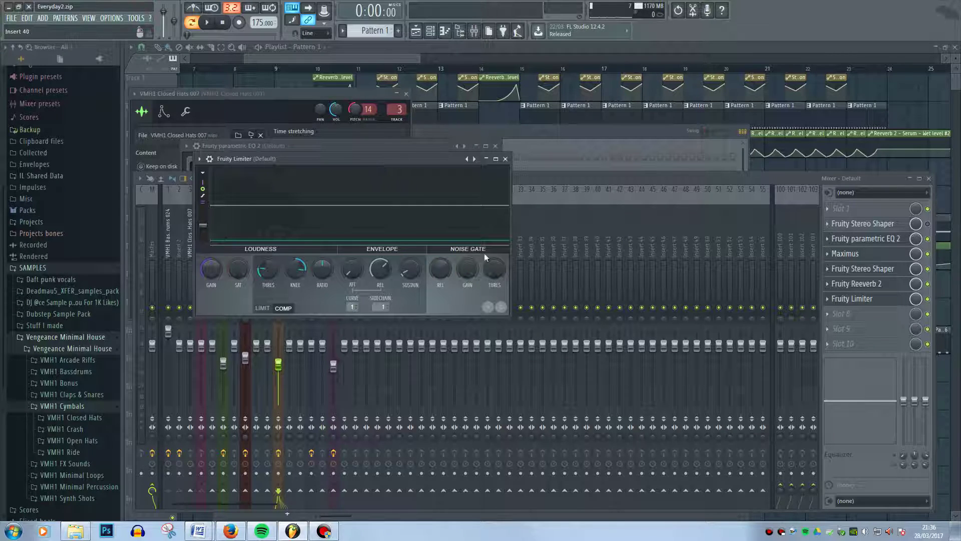
# Play the song in short bursts with the Default insert's Fruity parametric EQ 2 and Fruity Limiter open
pyautogui.press('space')
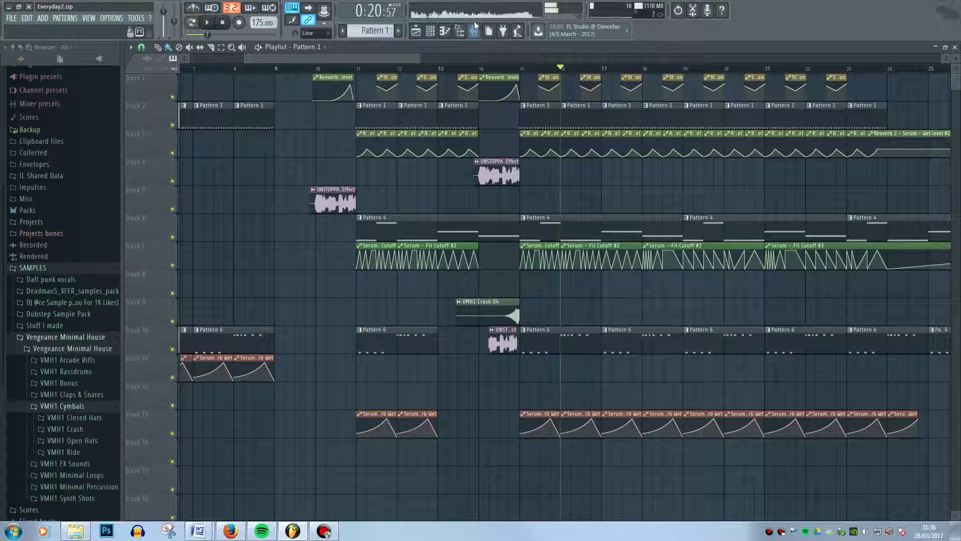
pyautogui.press('F9')
pyautogui.click(872, 240)
pyautogui.doubleClick(878, 305)
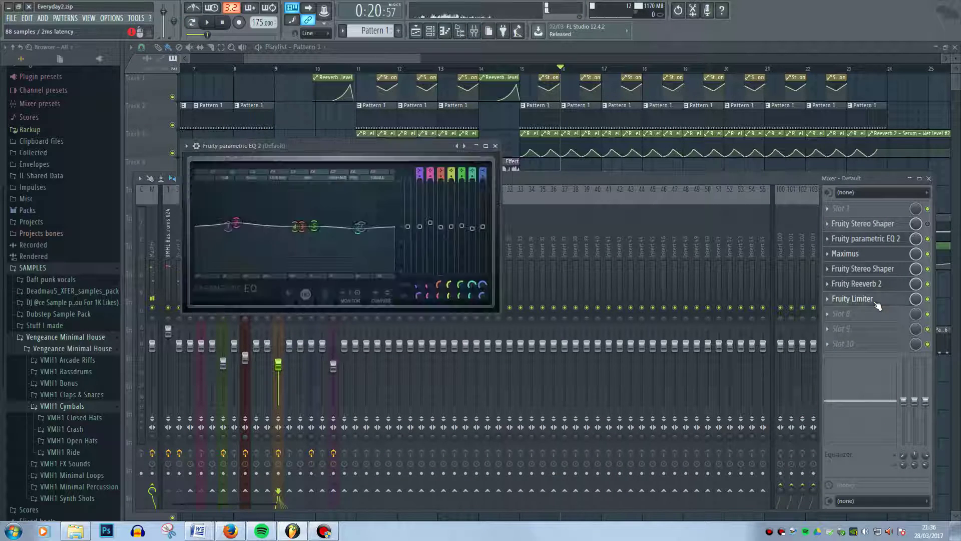
pyautogui.press('space')
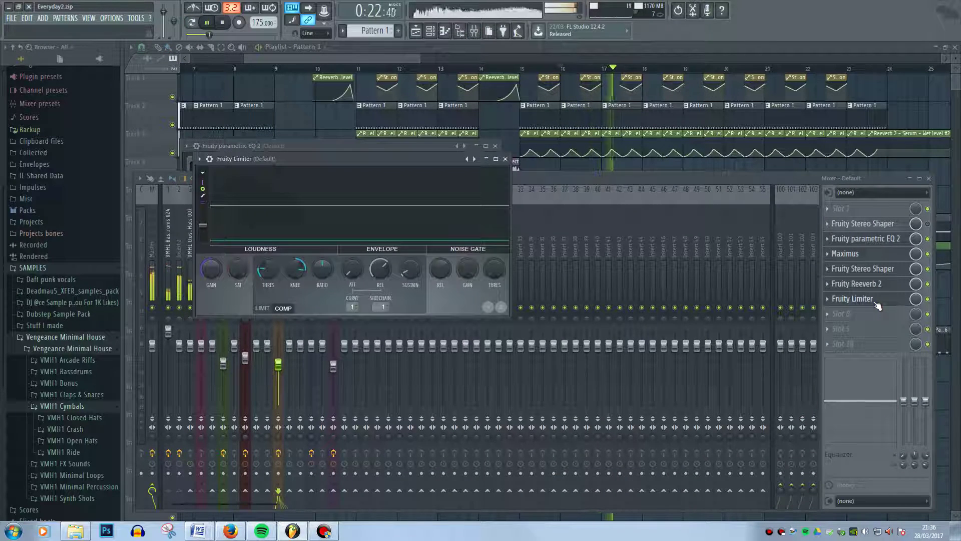
pyautogui.press('space')
# Select the Serum mixer insert and open its Fruity Limiter
pyautogui.click(382, 214)
pyautogui.click(221, 239)
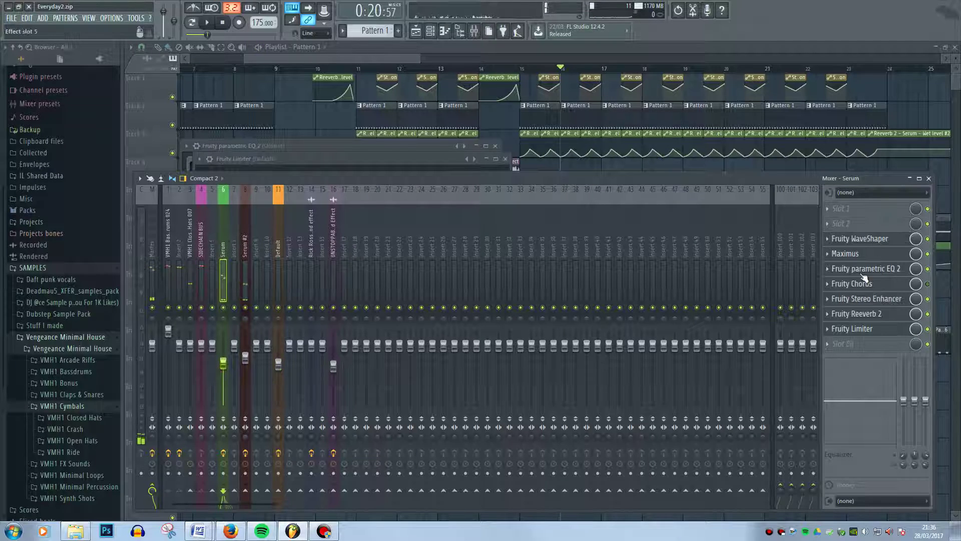
pyautogui.click(871, 329)
pyautogui.click(873, 330)
pyautogui.click(871, 332)
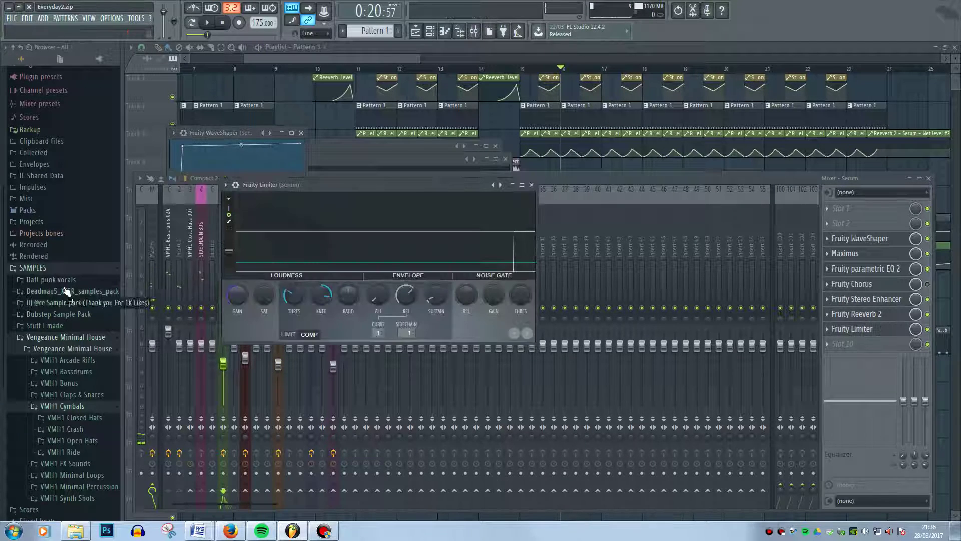
# Check the routing from VMH1 Bassdrums 024 to the SIDECHAIN BUS and look over the full playlist arrangement
pyautogui.click(170, 245)
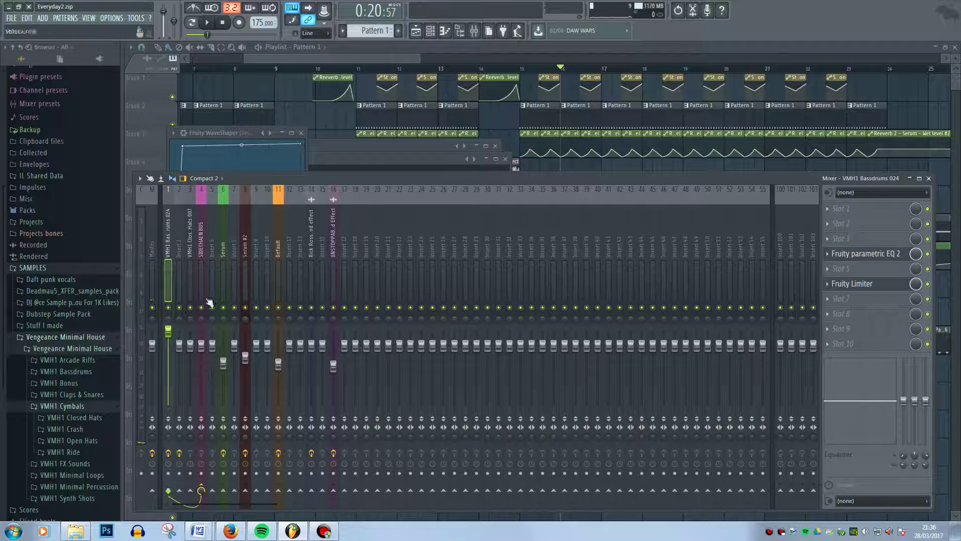
pyautogui.click(205, 270)
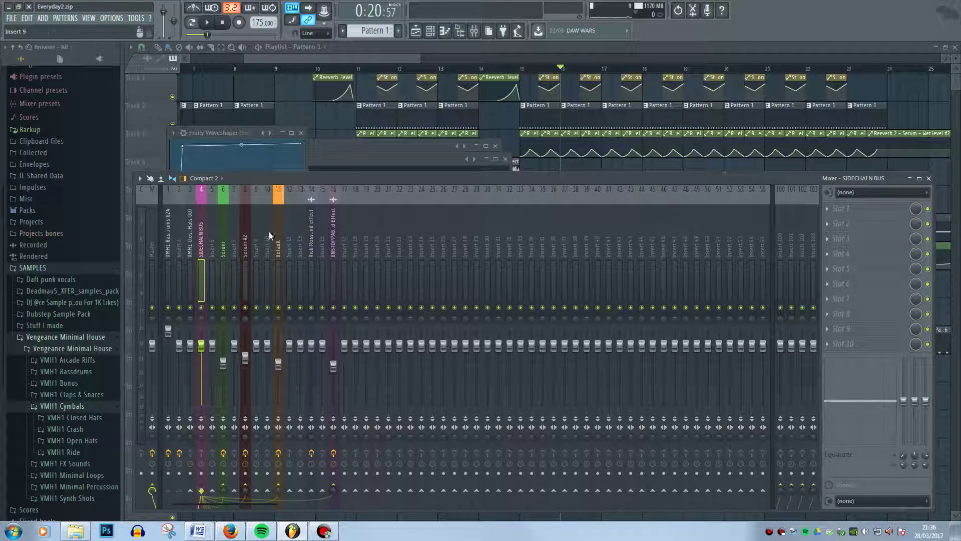
pyautogui.click(421, 61)
pyautogui.scroll(-6, 429, 122)
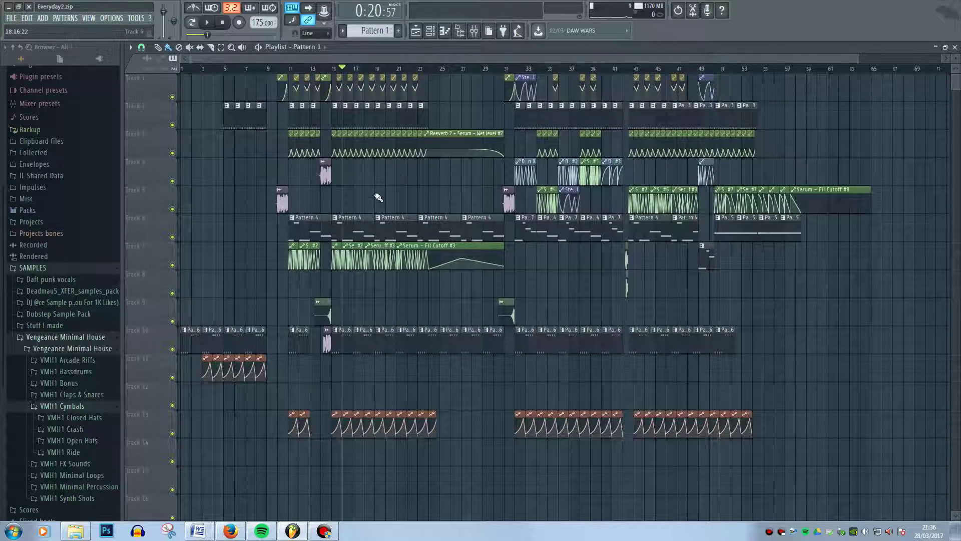
pyautogui.scroll(5, 379, 193)
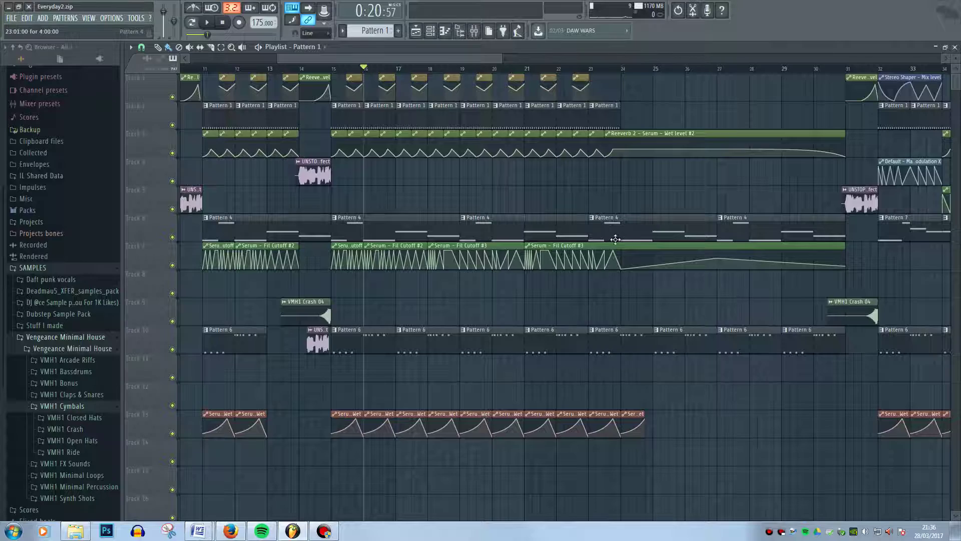
pyautogui.scroll(3, 412, 90)
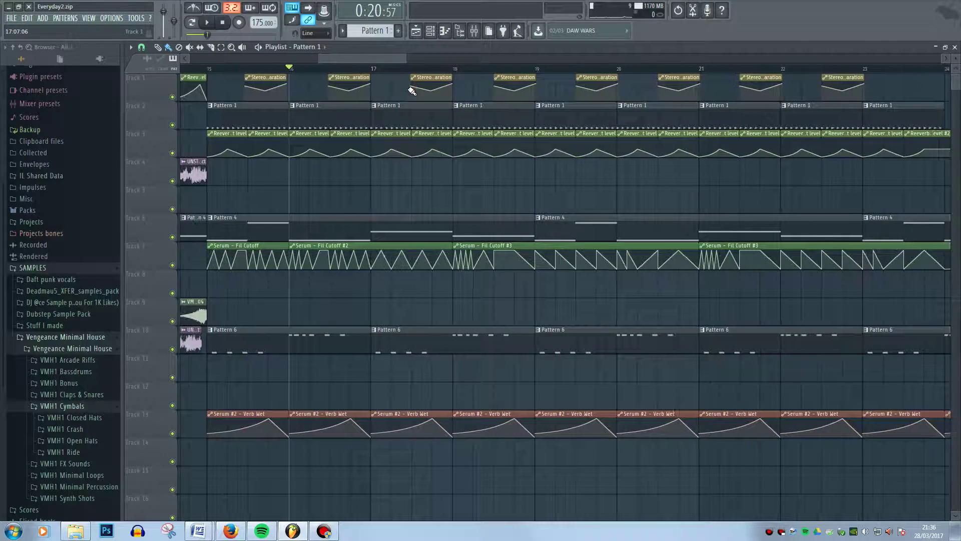
pyautogui.scroll(-3, 411, 90)
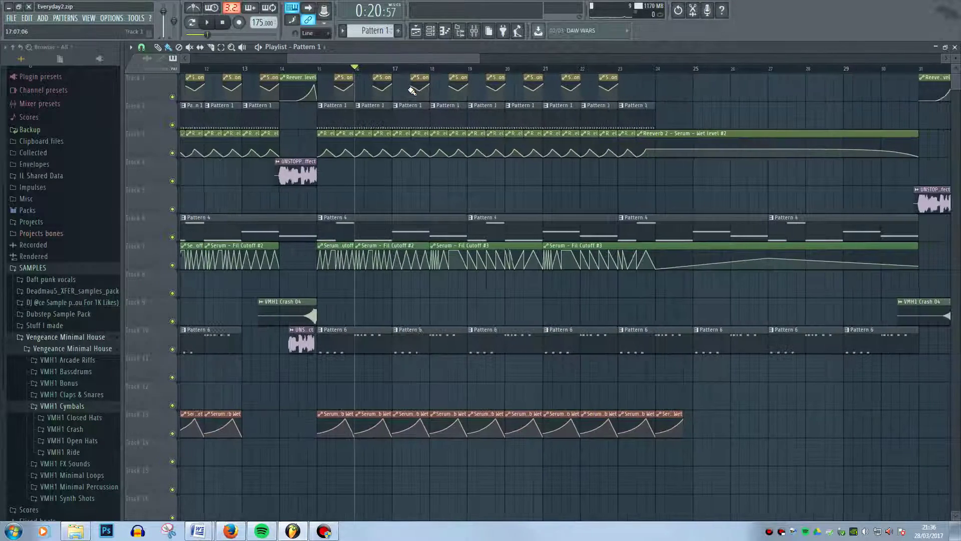
# Reopen the mixer and move the Serum insert to track 9
pyautogui.click(473, 31)
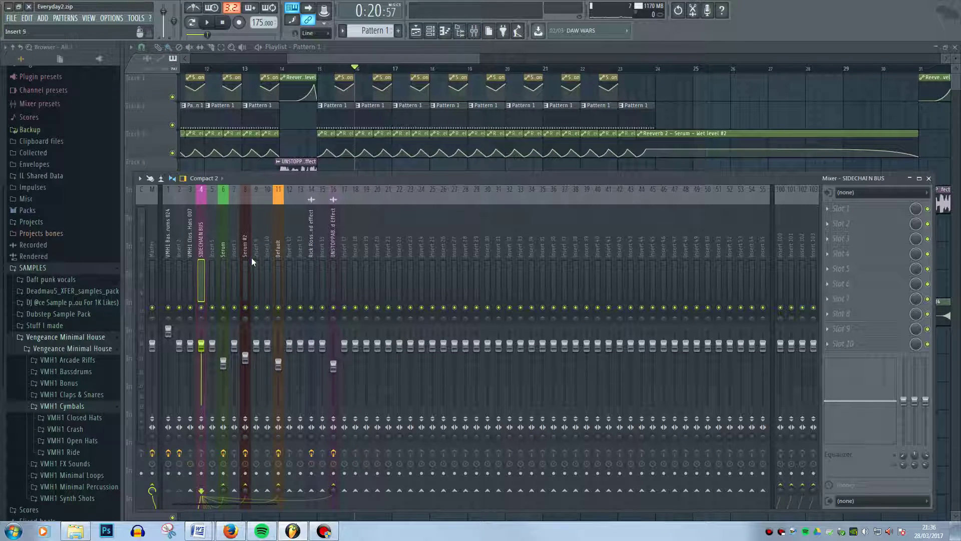
pyautogui.click(229, 245)
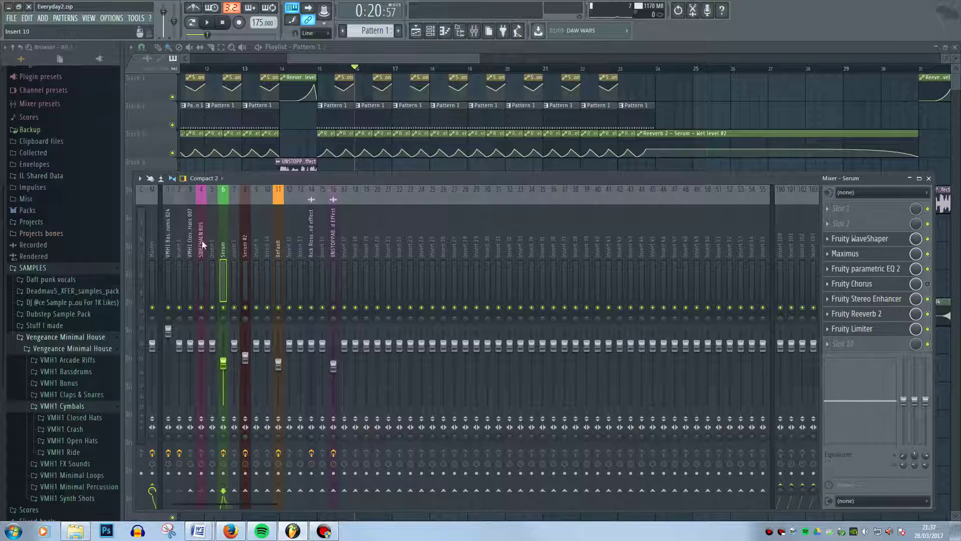
pyautogui.hotkey('alt', 'Left')
pyautogui.hotkey('alt', 'Right')
pyautogui.hotkey('alt', 'Right')
pyautogui.hotkey('alt', 'Right')
pyautogui.hotkey('alt', 'Left')
pyautogui.hotkey('alt', 'Left')
pyautogui.hotkey('alt', 'Right')
pyautogui.hotkey('alt', 'Right')
pyautogui.hotkey('alt', 'Right')
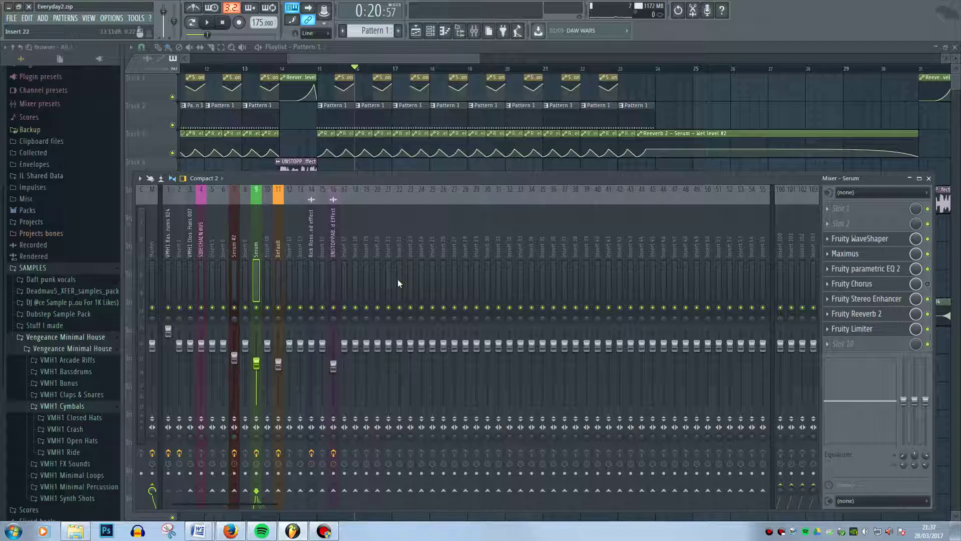
# Shift the Serum #2 mixer insert back and forth between tracks 6 and 7
pyautogui.press('Left')
pyautogui.press('Left')
pyautogui.hotkey('alt', 'Left')
pyautogui.hotkey('alt', 'Right')
pyautogui.hotkey('alt', 'Left')
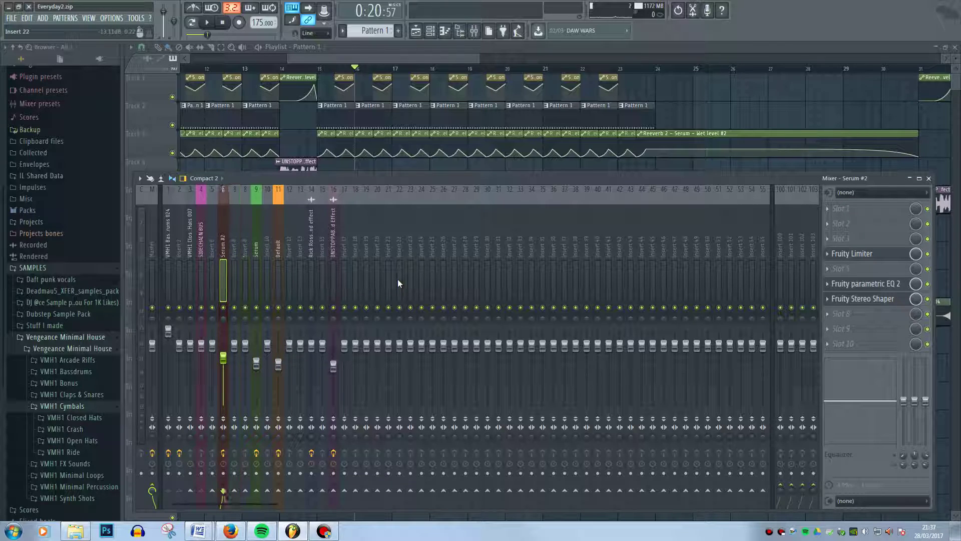
pyautogui.hotkey('alt', 'Right')
pyautogui.hotkey('alt', 'Left')
pyautogui.hotkey('alt', 'Right')
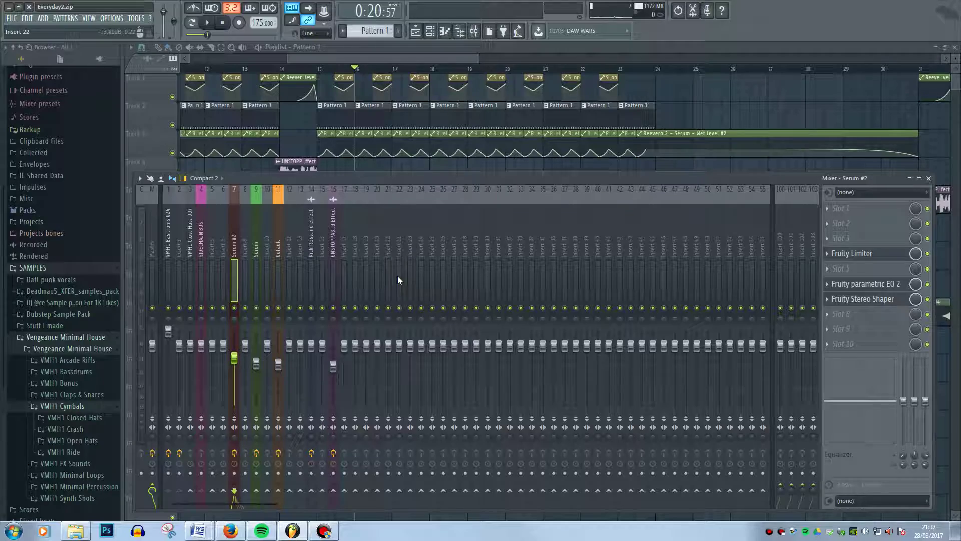
# Play the song briefly from bar 10 and check the sampler settings of the UNSTOPPABLE! Quake 3 Arena Sound Effect clip
pyautogui.press('F9')
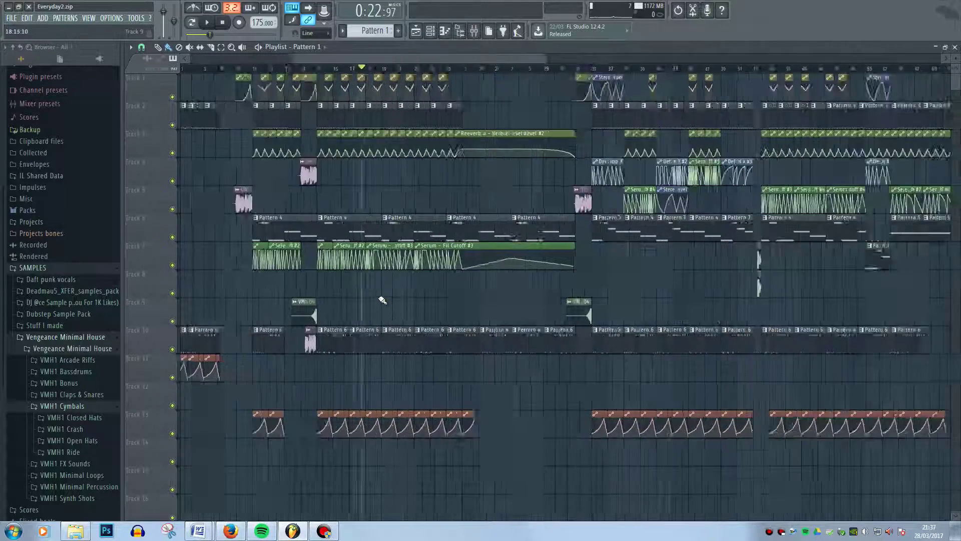
pyautogui.moveTo(370, 60); pyautogui.dragTo(319, 59)
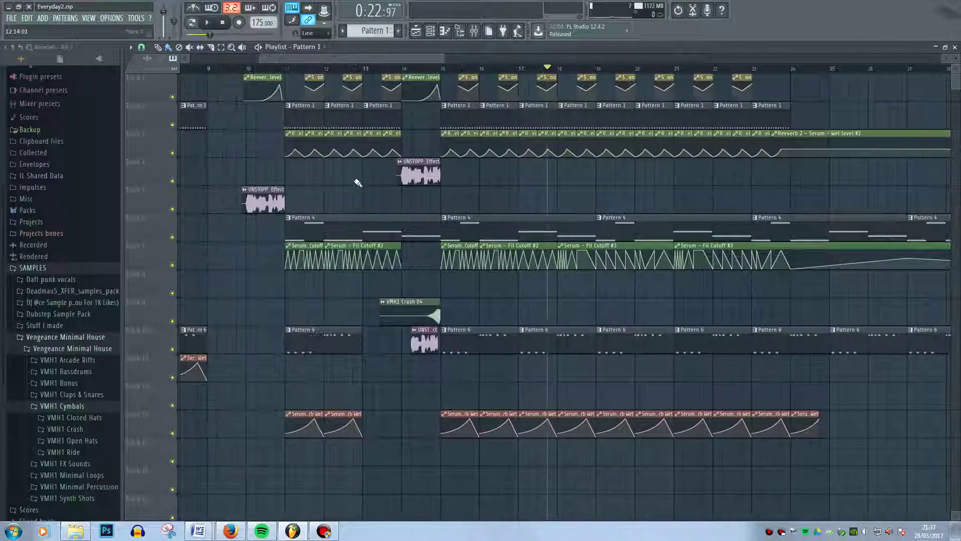
pyautogui.scroll(-1, 290, 221)
pyautogui.click(254, 68)
pyautogui.press('space')
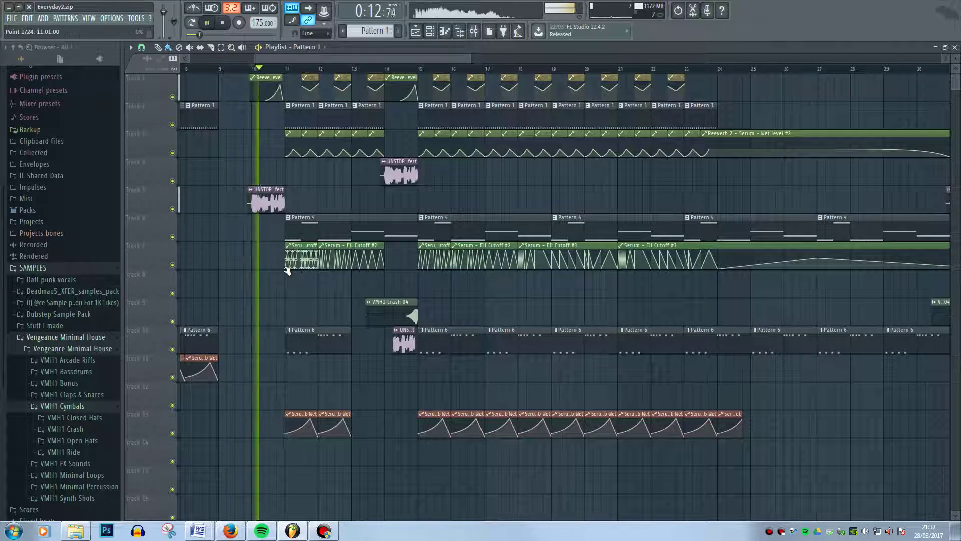
pyautogui.press('space')
pyautogui.doubleClick(267, 200)
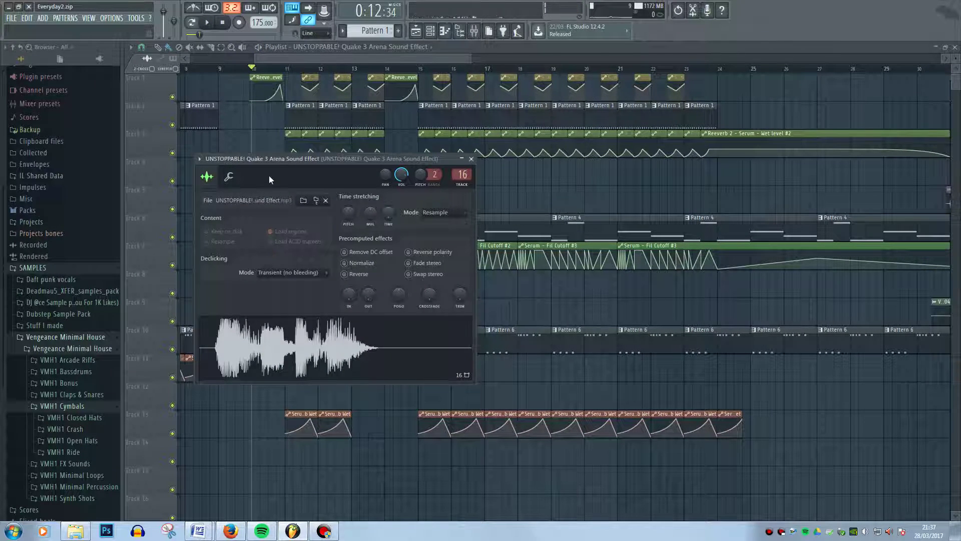
pyautogui.click(314, 88)
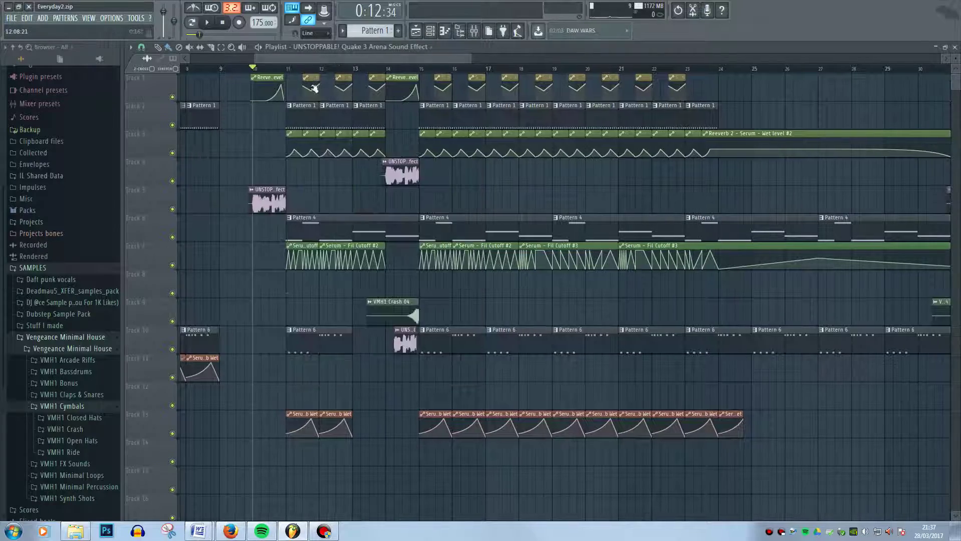
# Examine the Reeverb 2 wet level automation over the UNSTOPPABLE! clip and audition the lead-in to bar 11
pyautogui.scroll(-1, 186, 198)
pyautogui.scroll(2, 185, 198)
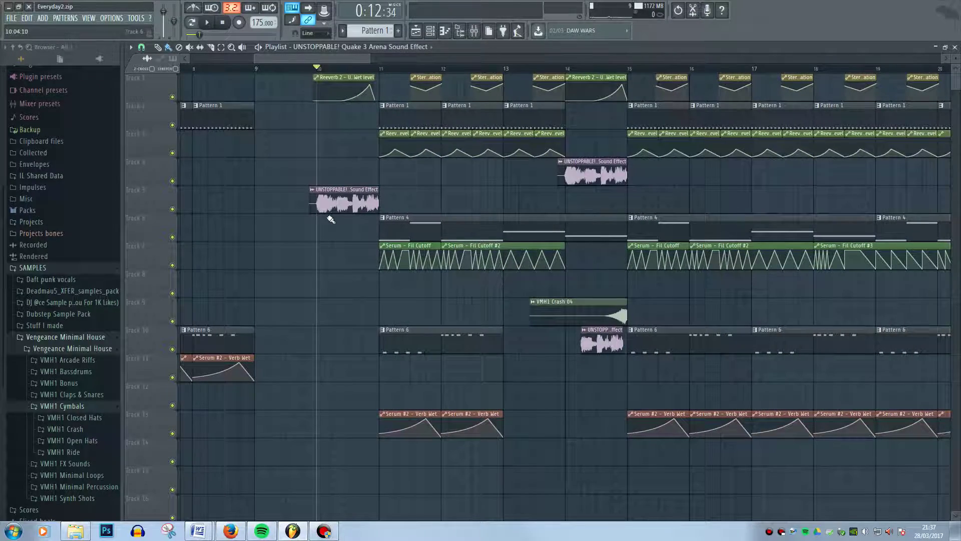
pyautogui.scroll(2, 334, 220)
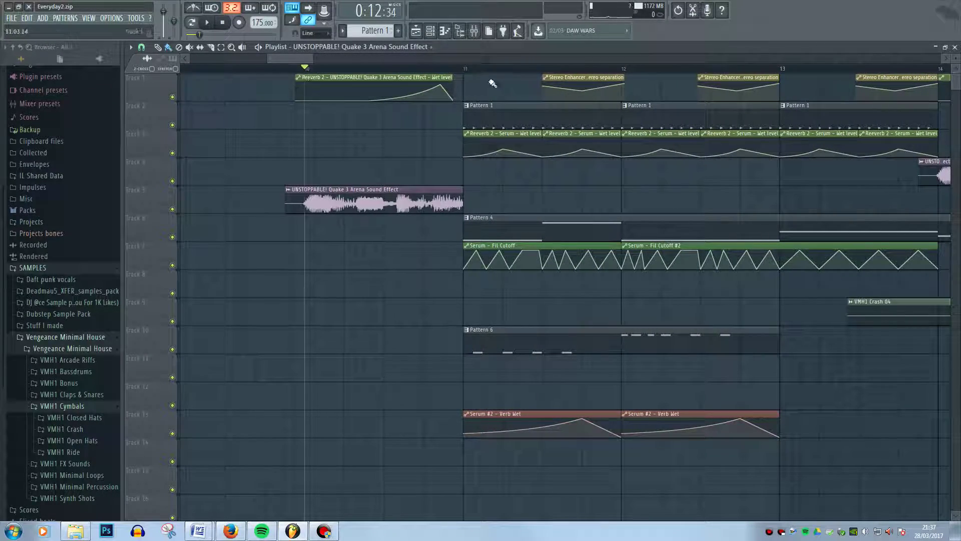
pyautogui.scroll(-1, 411, 259)
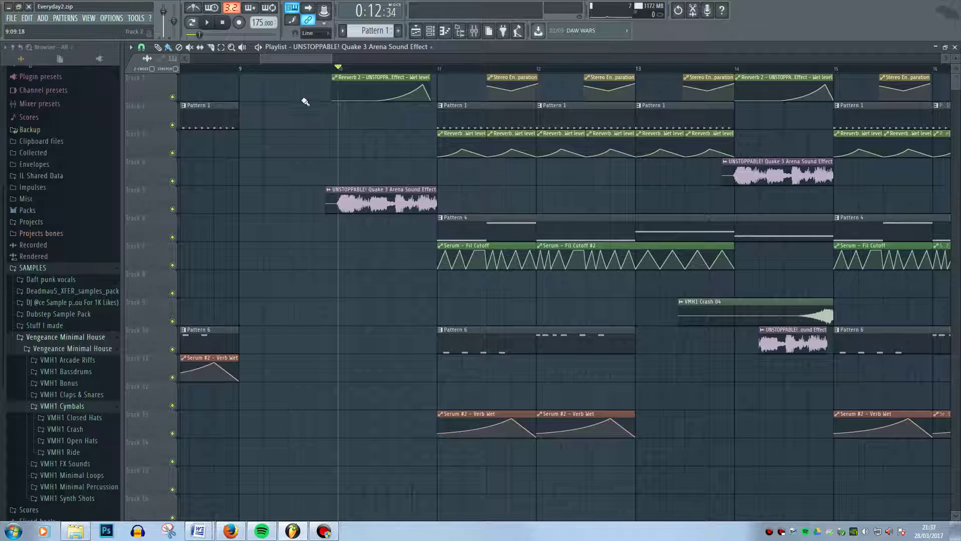
pyautogui.press('space')
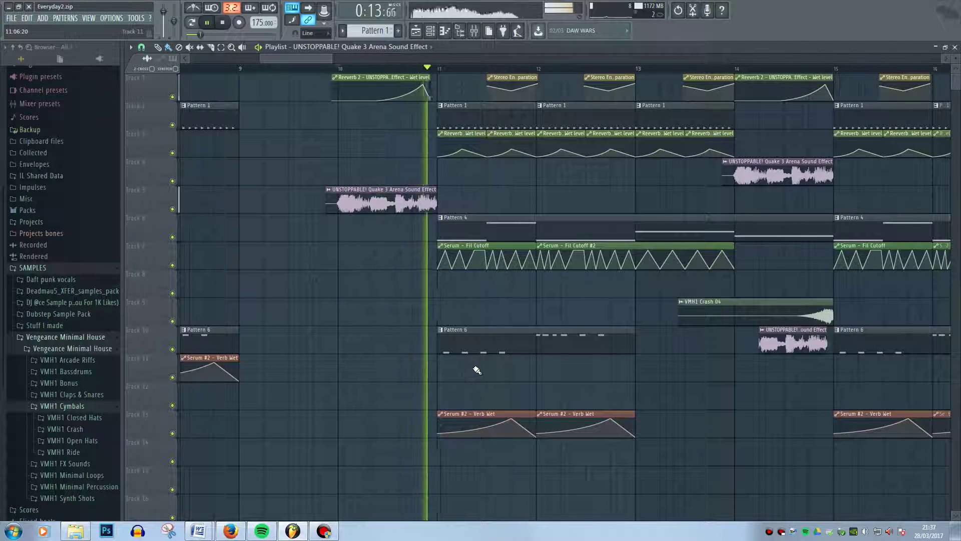
pyautogui.press('space')
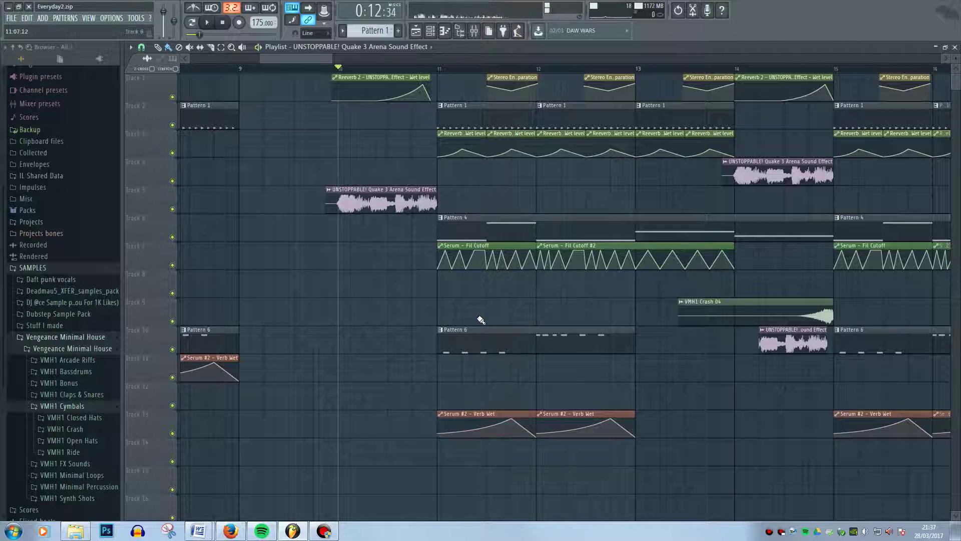
# Open Pattern 4's Serum notes in the piano roll and filter the channel rack to the Unsorted group
pyautogui.doubleClick(485, 228)
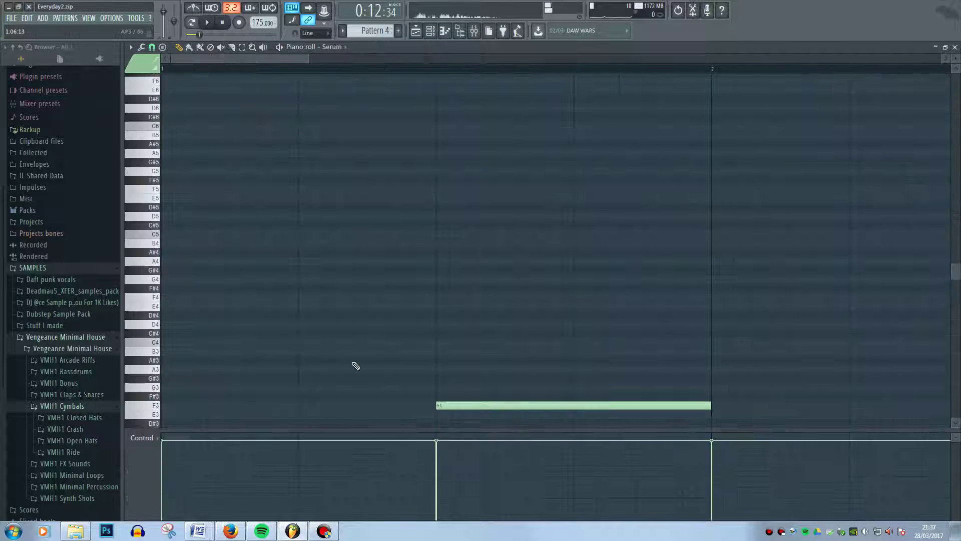
pyautogui.scroll(-6, 355, 366)
pyautogui.click(430, 30)
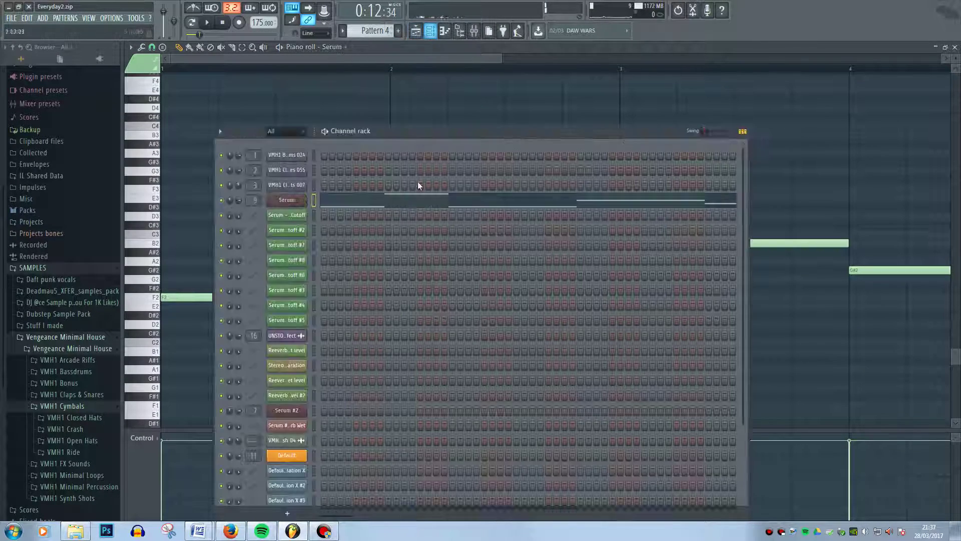
pyautogui.scroll(-5, 350, 412)
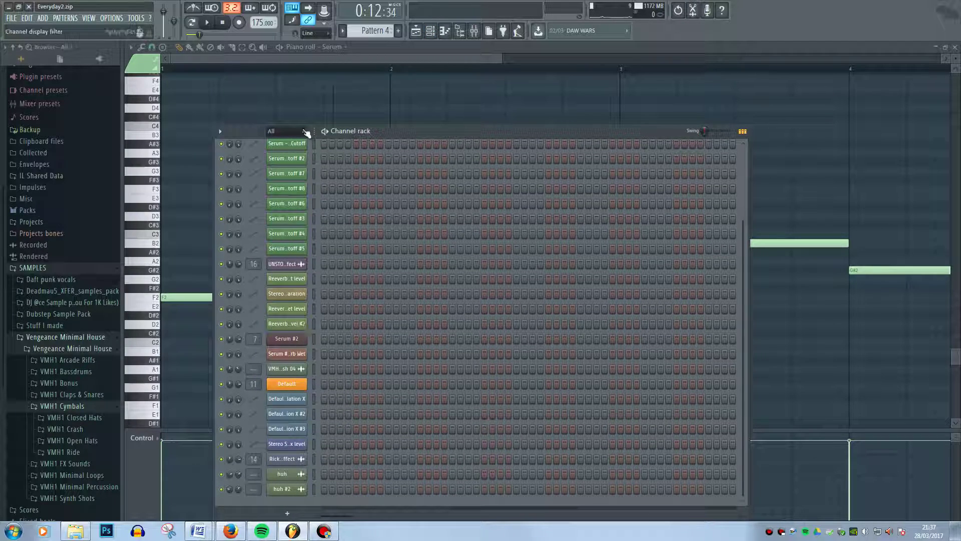
pyautogui.click(303, 132)
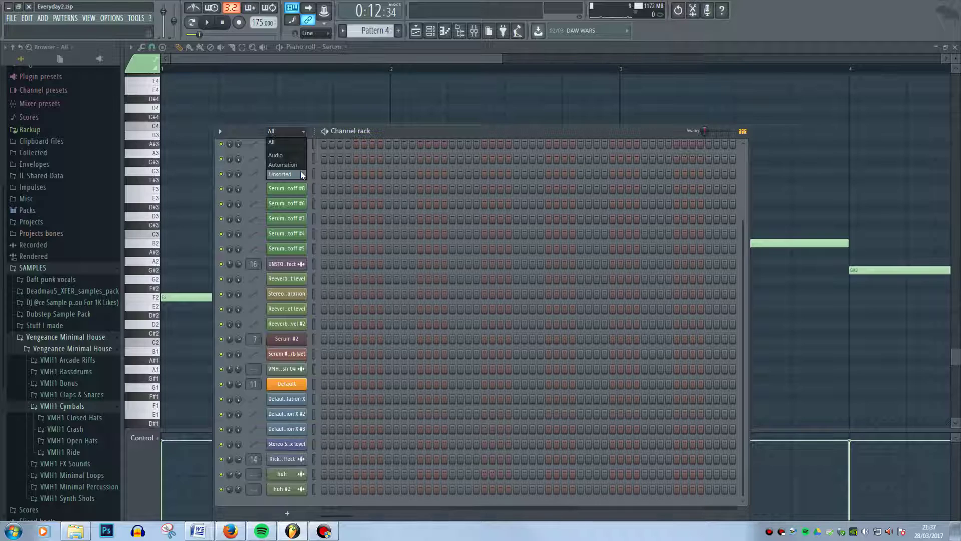
pyautogui.click(280, 174)
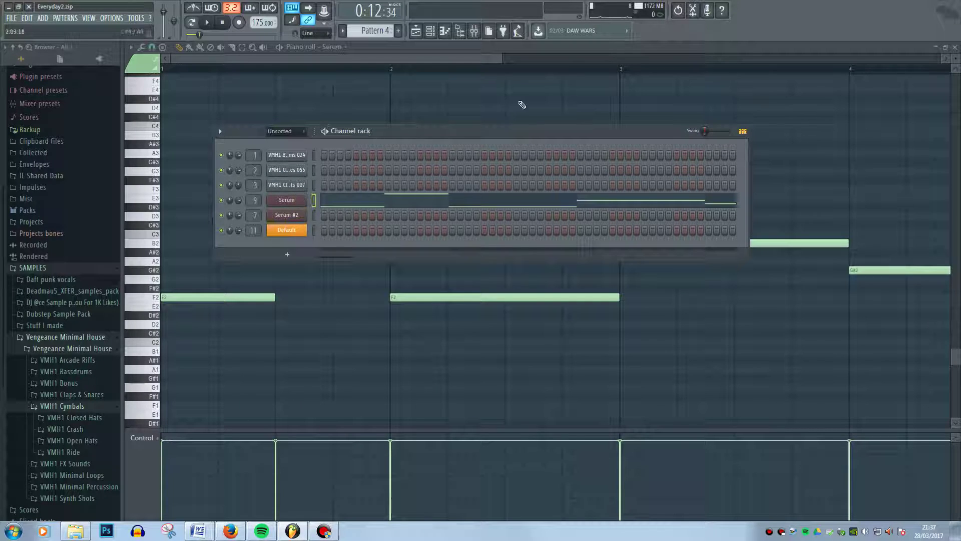
# Open the Serum channel's synth window in front of the channel rack to view its oscillators
pyautogui.click(286, 200)
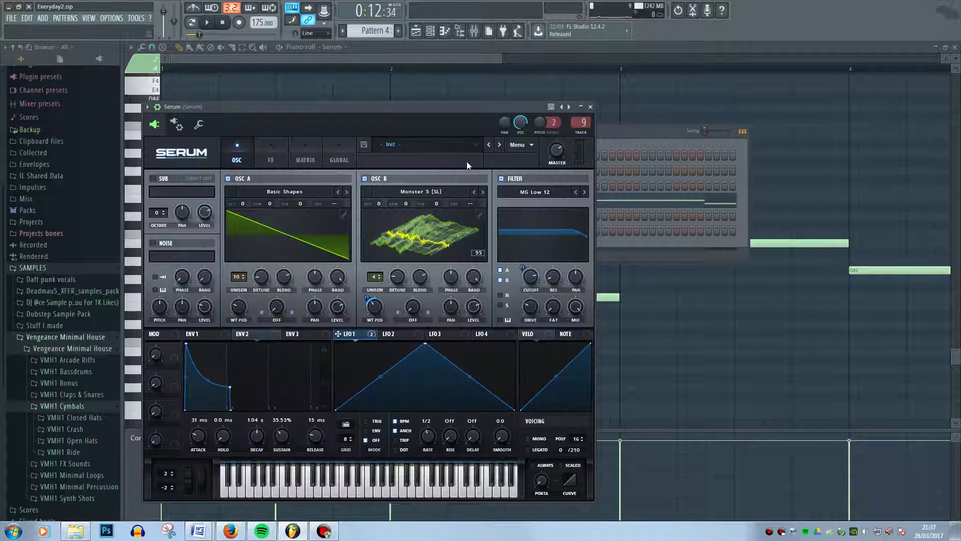
pyautogui.click(628, 130)
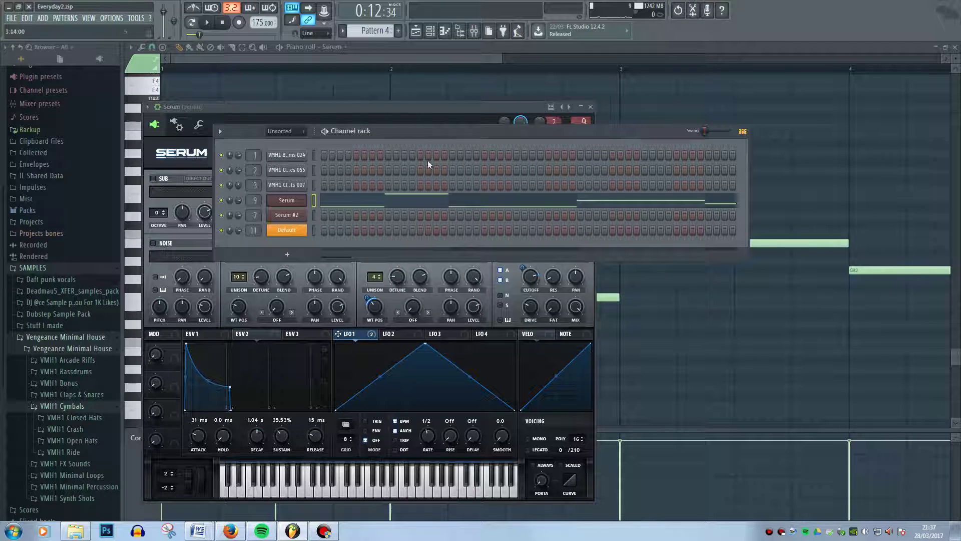
pyautogui.click(351, 109)
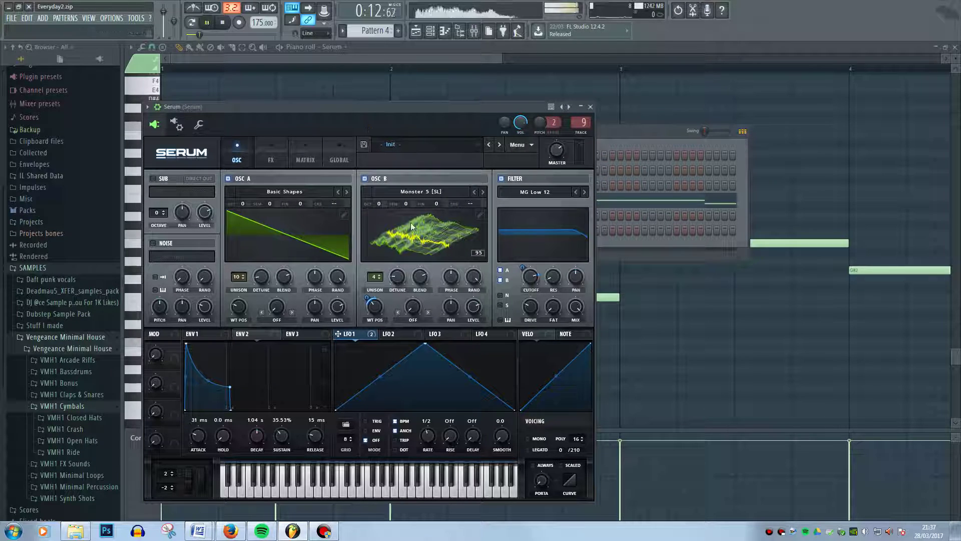
# Show all of Pattern 4's Serum notes in the piano roll and audition the pattern
pyautogui.moveTo(501, 57); pyautogui.dragTo(941, 59)
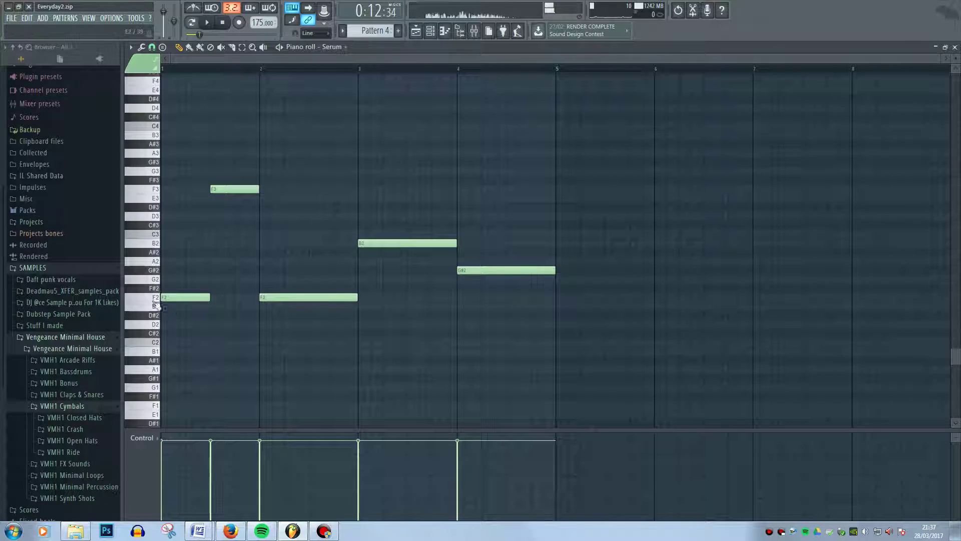
pyautogui.press('space')
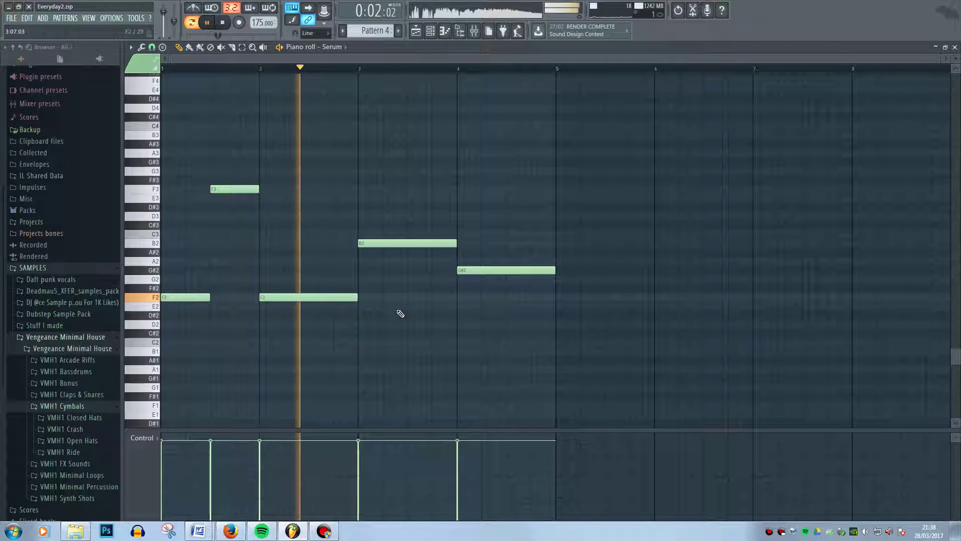
pyautogui.press('space')
# Bypass WaveShaper, Maximus, parametric EQ 2, Stereo Enhancer, Reeverb 2 and Limiter on the Serum mixer insert and audition the dry sound
pyautogui.press('F9')
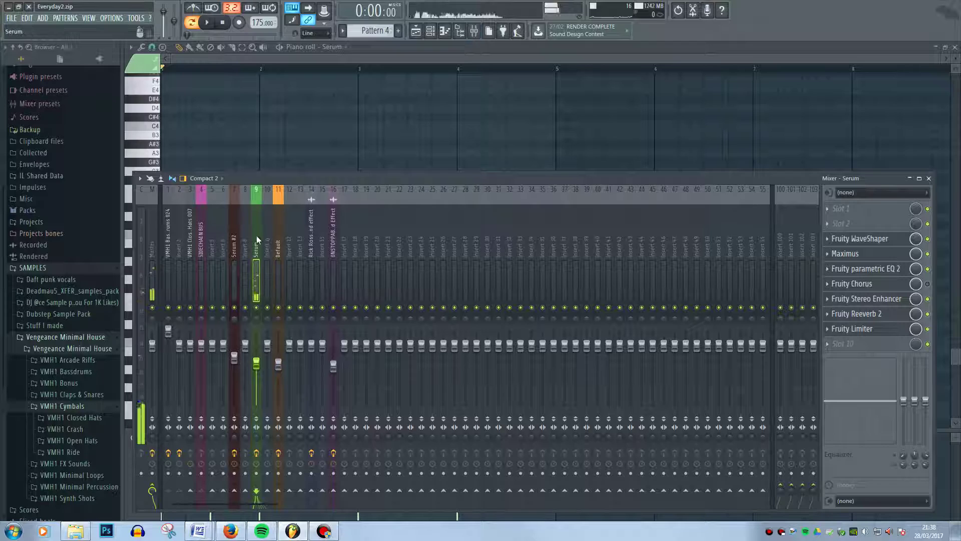
pyautogui.click(933, 343)
pyautogui.click(931, 330)
pyautogui.click(931, 316)
pyautogui.click(927, 299)
pyautogui.click(928, 269)
pyautogui.click(928, 254)
pyautogui.click(928, 239)
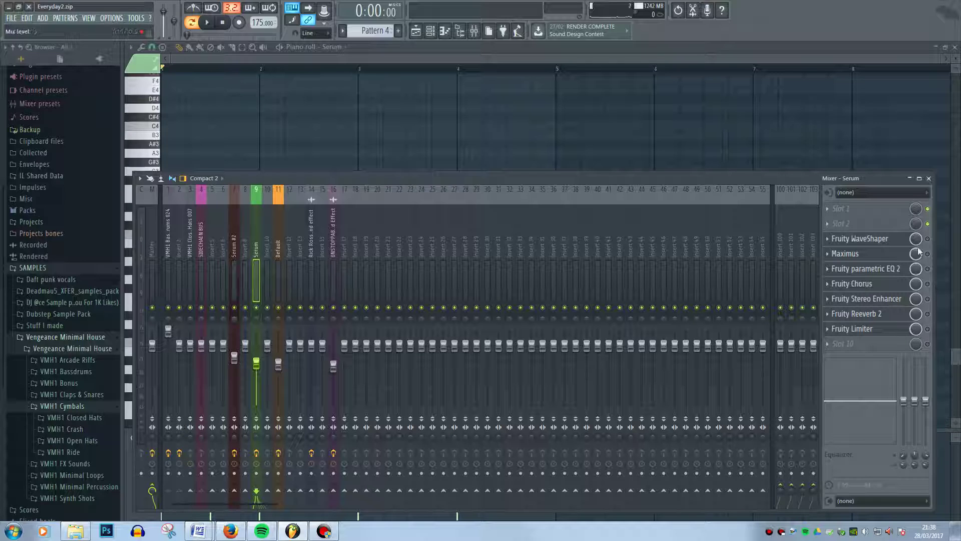
pyautogui.press('space')
pyautogui.press('space')
# Reopen the Serum channel's synth and audition Pattern 4 while watching OSC B's wavetable movement
pyautogui.click(432, 32)
pyautogui.click(286, 200)
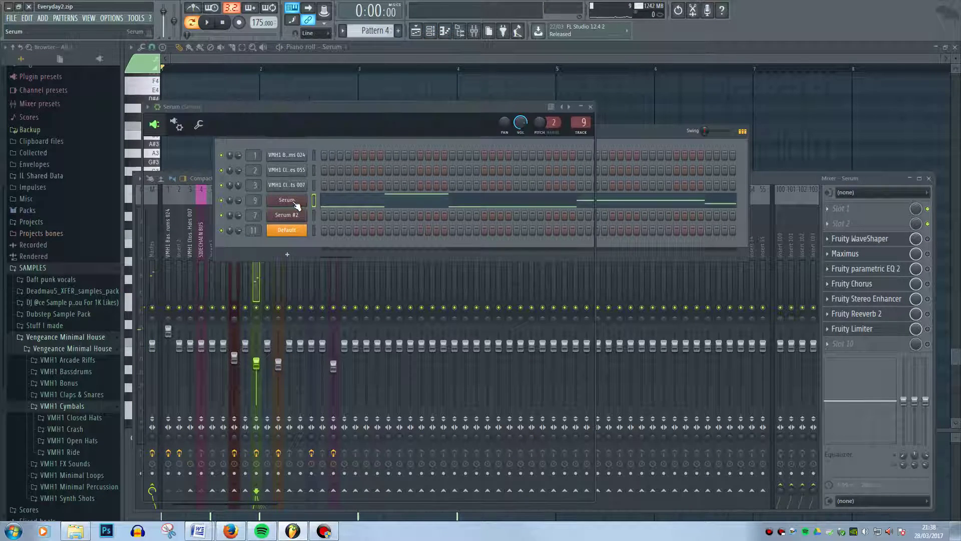
pyautogui.press('space')
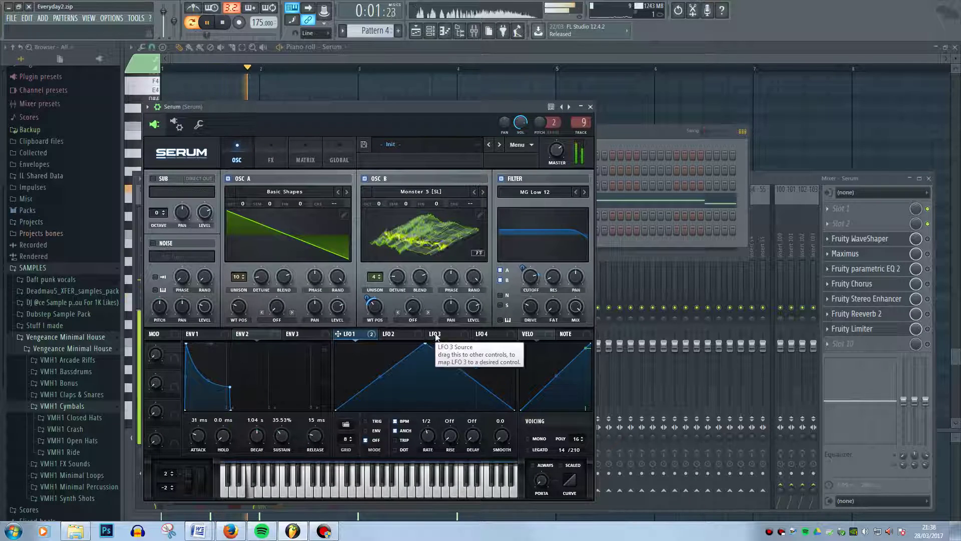
pyautogui.press('space')
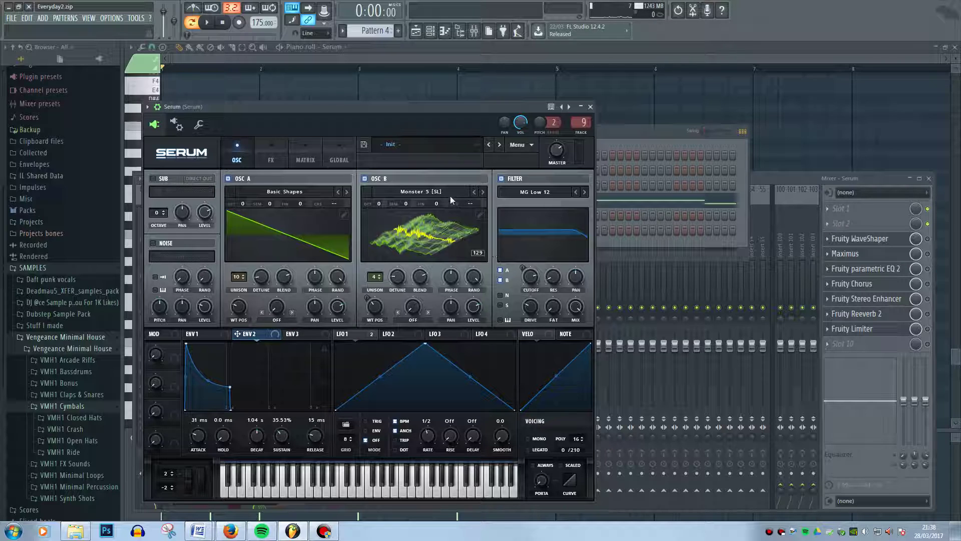
# Glance at Serum's FX page and check the wavetable categories for OSC A, keeping Basic Shapes
pyautogui.click(266, 160)
pyautogui.click(244, 155)
pyautogui.click(303, 195)
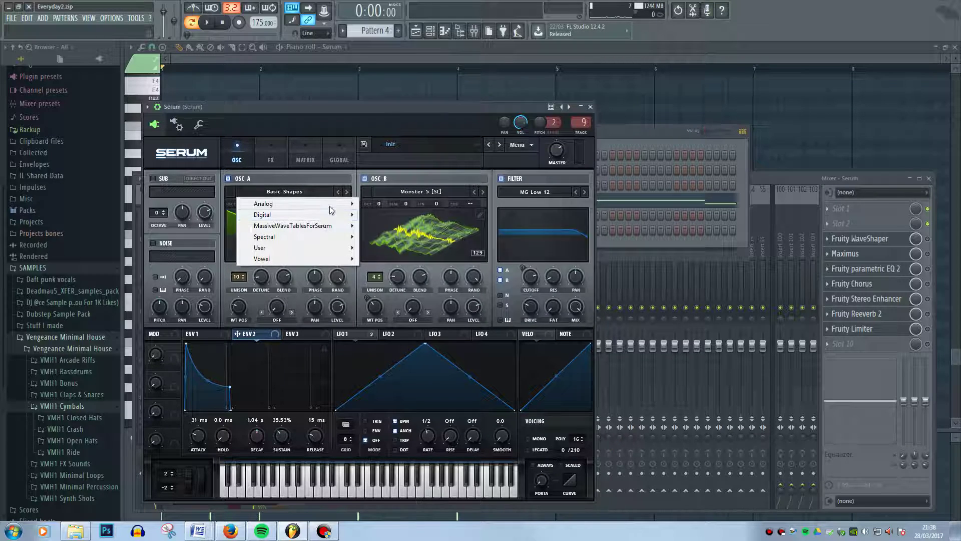
pyautogui.moveTo(331, 204)
pyautogui.click(320, 183)
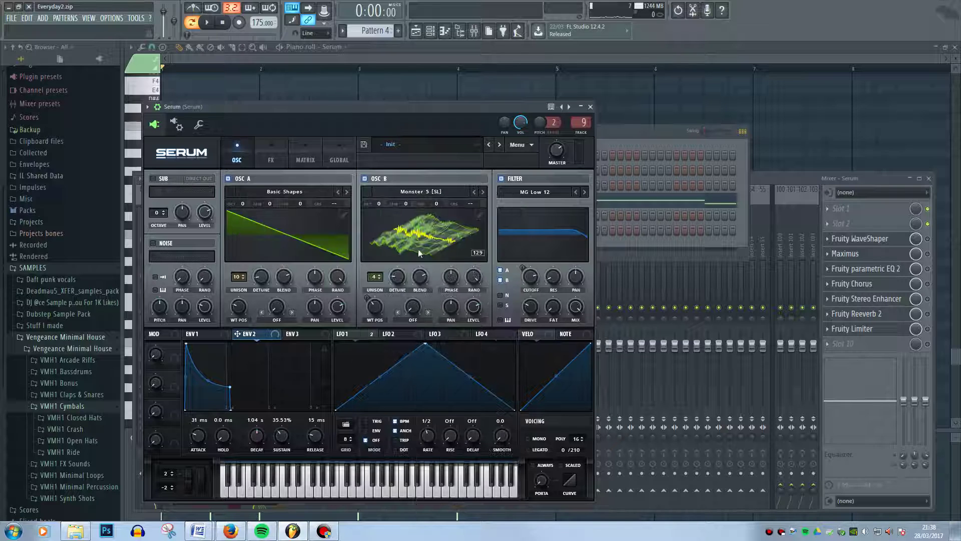
# Browse OSC B's Digital and Spectral wavetables to locate Monster 5 [SL], without changing the selection
pyautogui.click(425, 193)
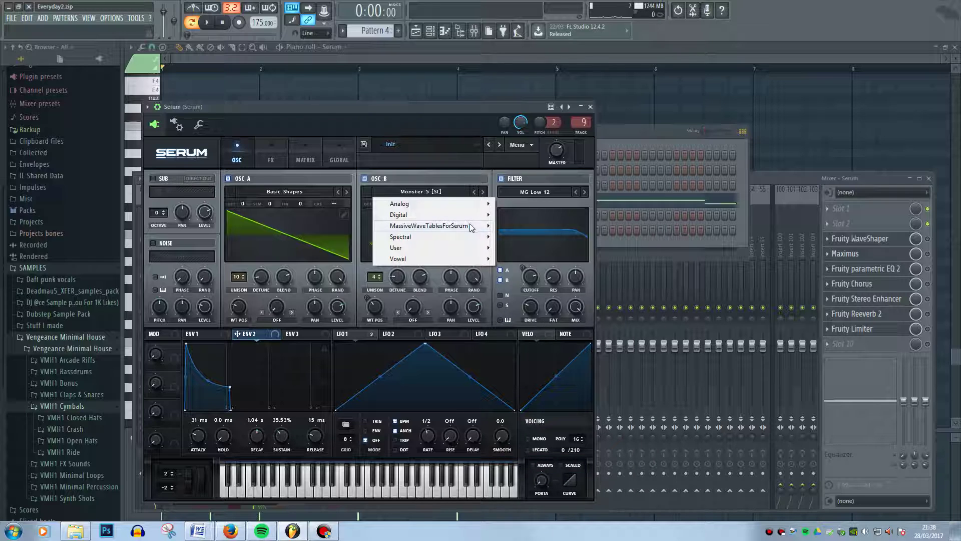
pyautogui.moveTo(473, 216)
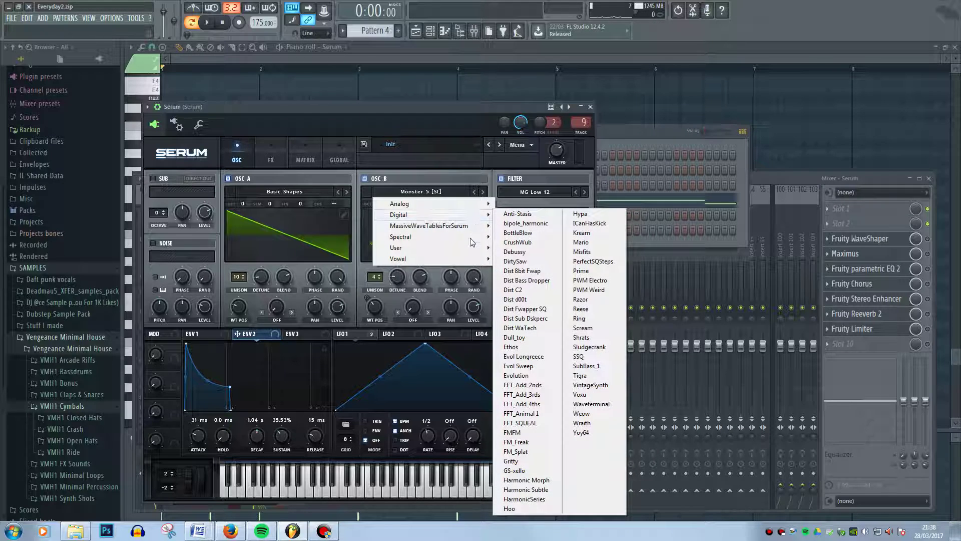
pyautogui.moveTo(472, 239)
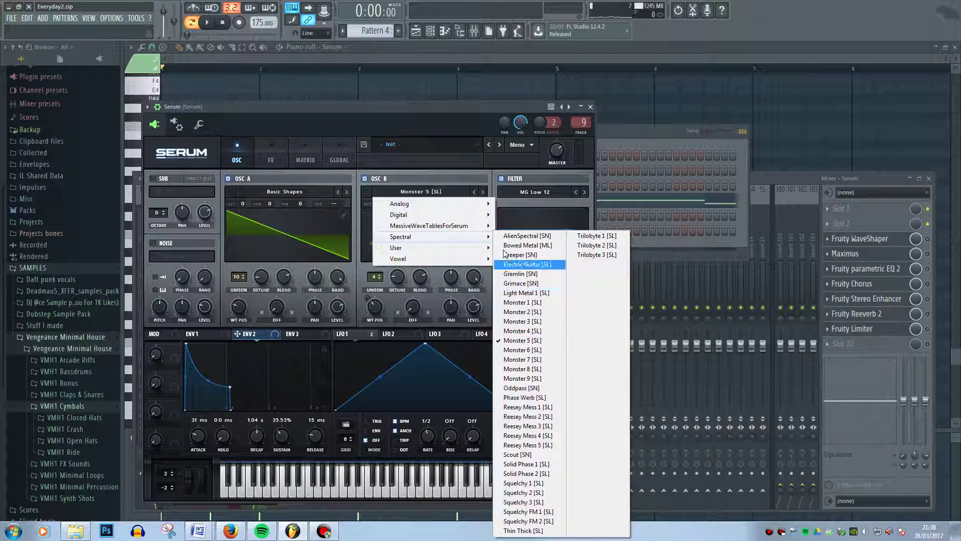
pyautogui.click(475, 172)
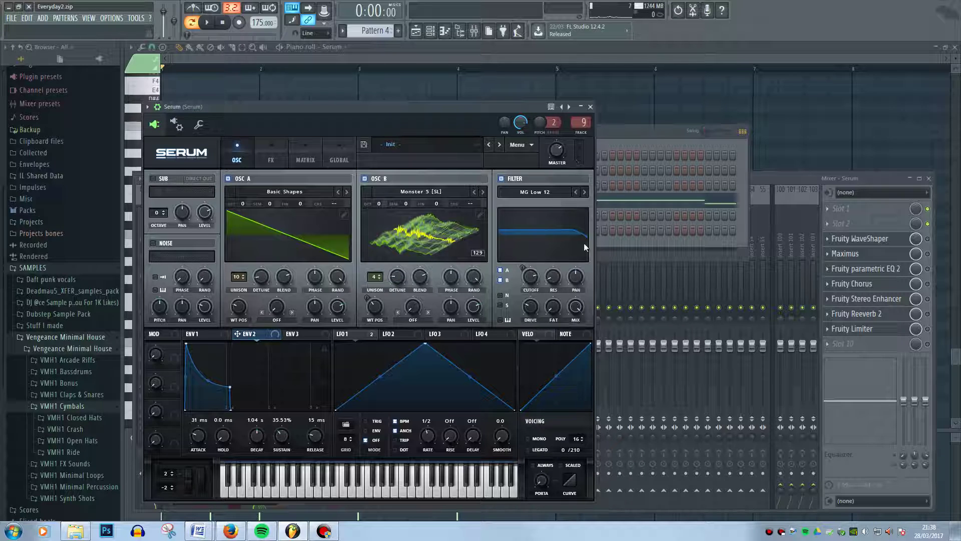
# Check the MG Low 12 filter's switches and oscillator routing, and briefly audition Pattern 4
pyautogui.click(500, 281)
pyautogui.click(501, 178)
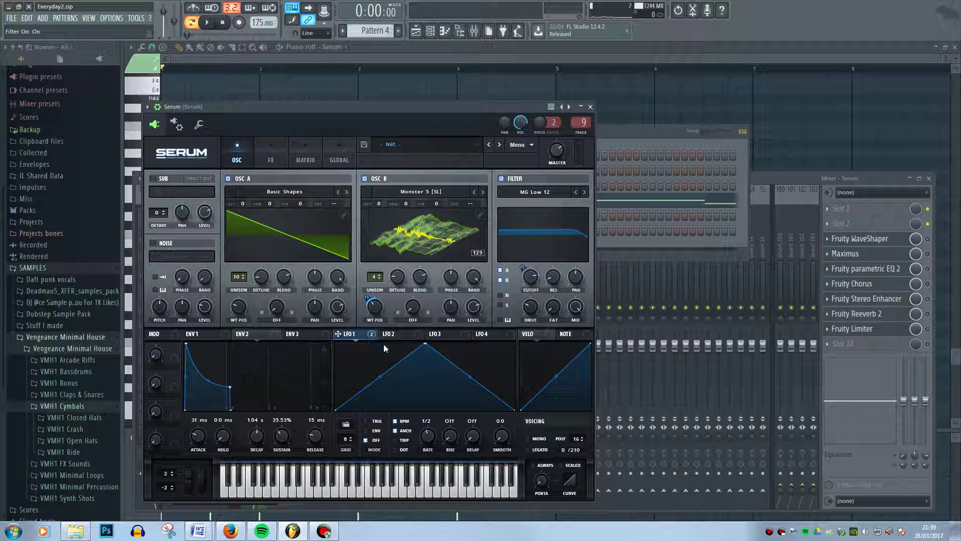
pyautogui.press('space')
pyautogui.press('space')
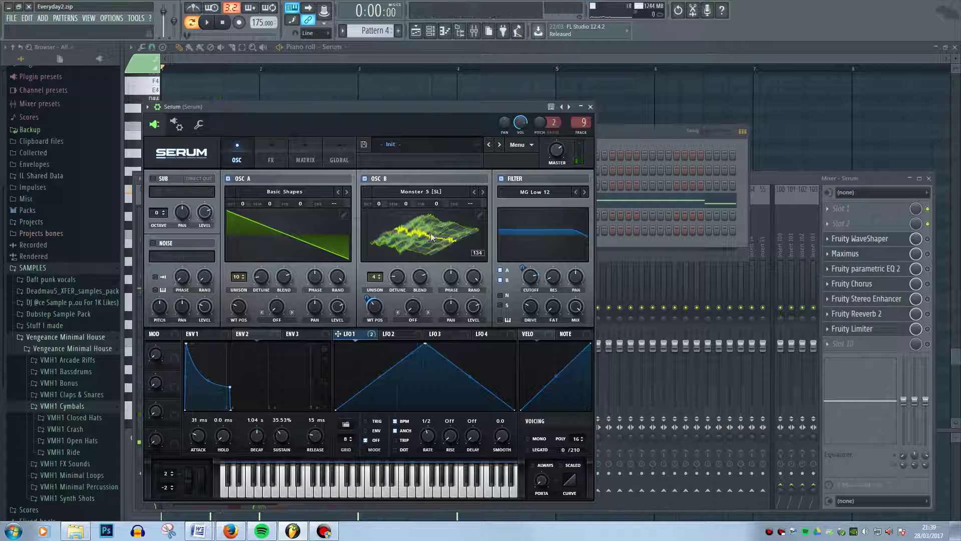
# Audition OSC B alone with OSC A off, comparing it with and without the filter, and restore OSC A
pyautogui.click(228, 179)
pyautogui.press('space')
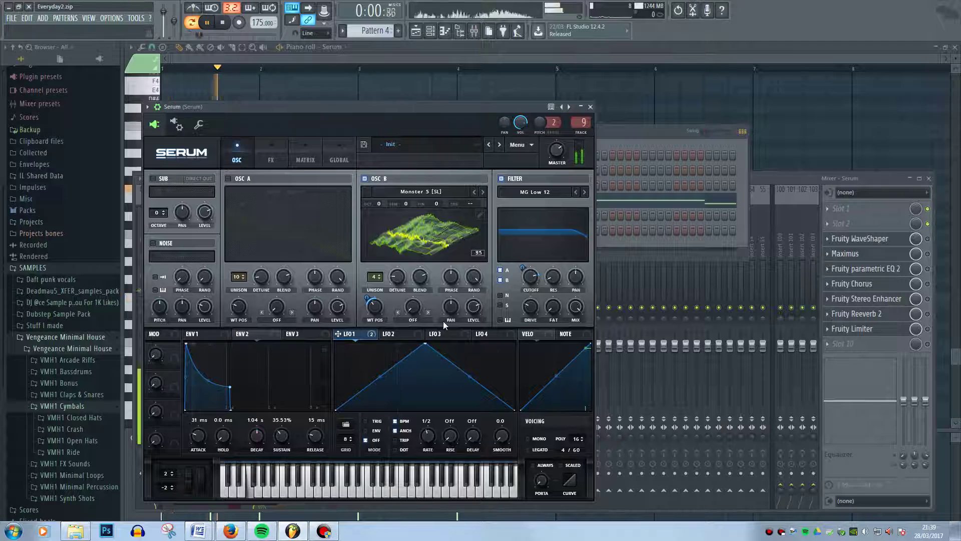
pyautogui.click(501, 178)
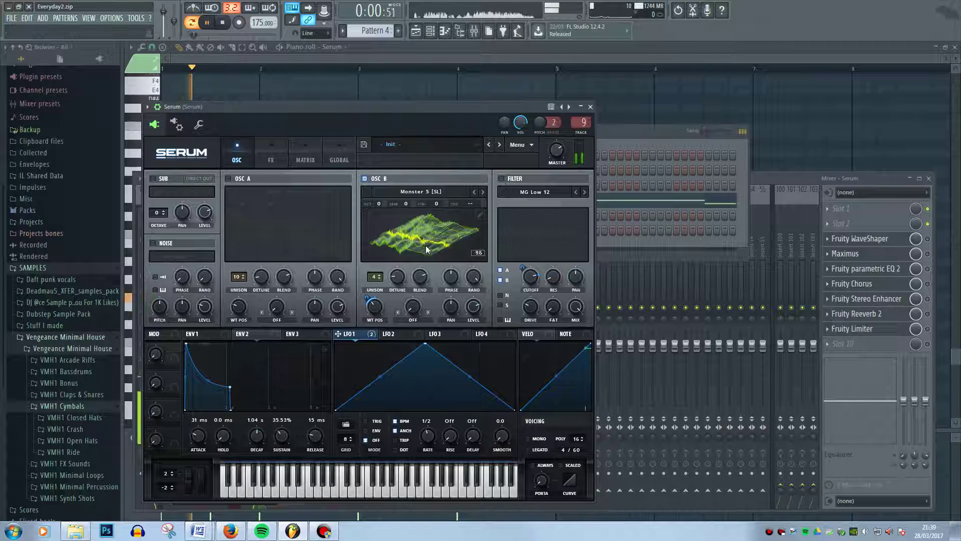
pyautogui.click(501, 178)
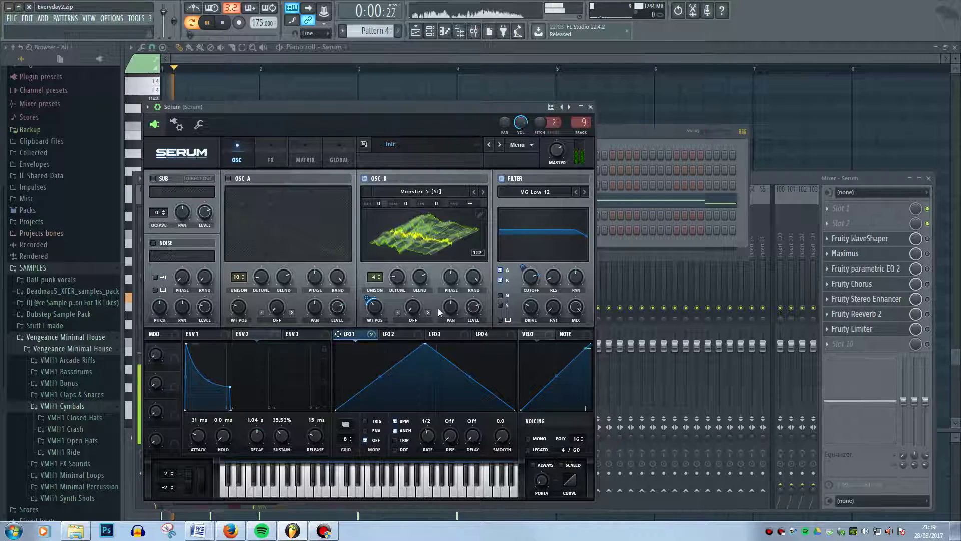
pyautogui.press('space')
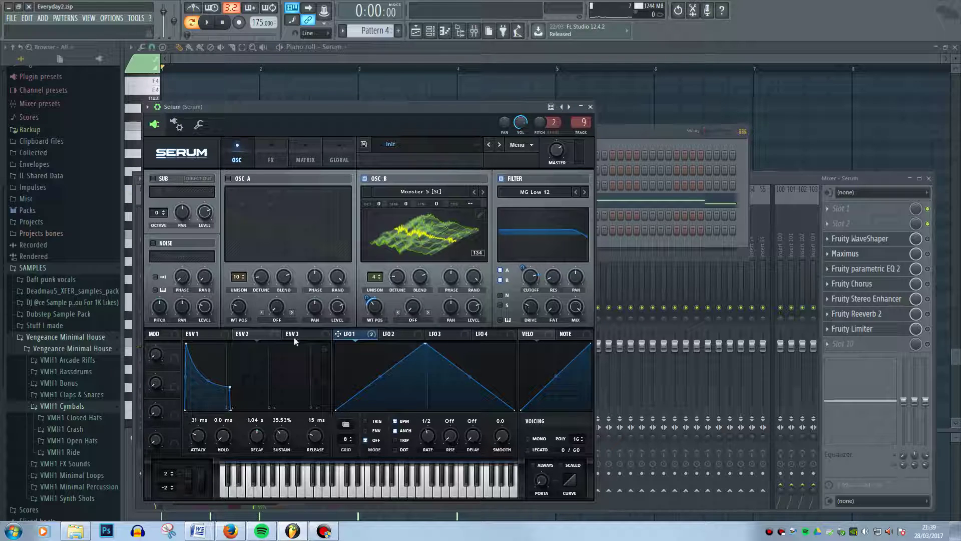
pyautogui.click(228, 179)
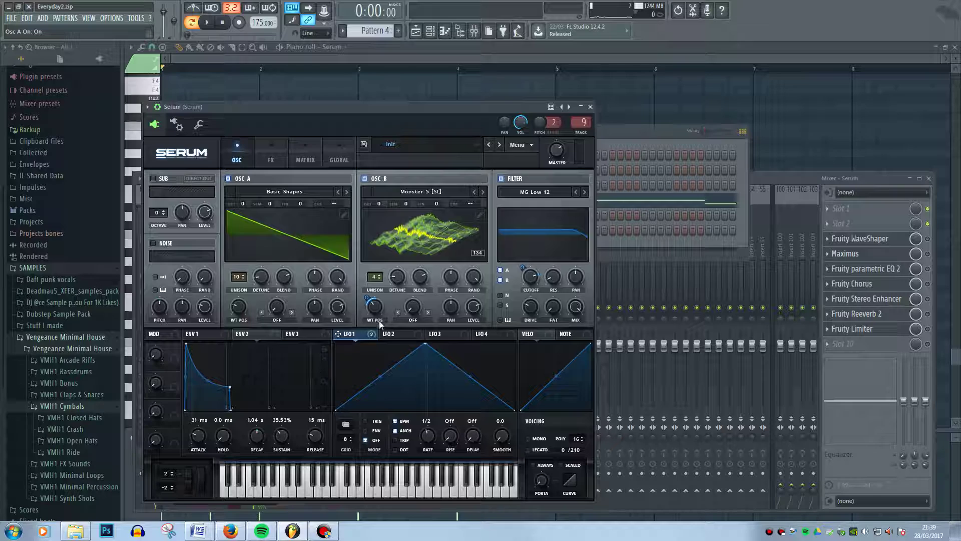
# Examine the LFO 1 routings to B WTPos and Fil Cutoff in Serum's Matrix, and the Flanger on its FX page
pyautogui.click(269, 162)
pyautogui.click(237, 160)
pyautogui.click(306, 160)
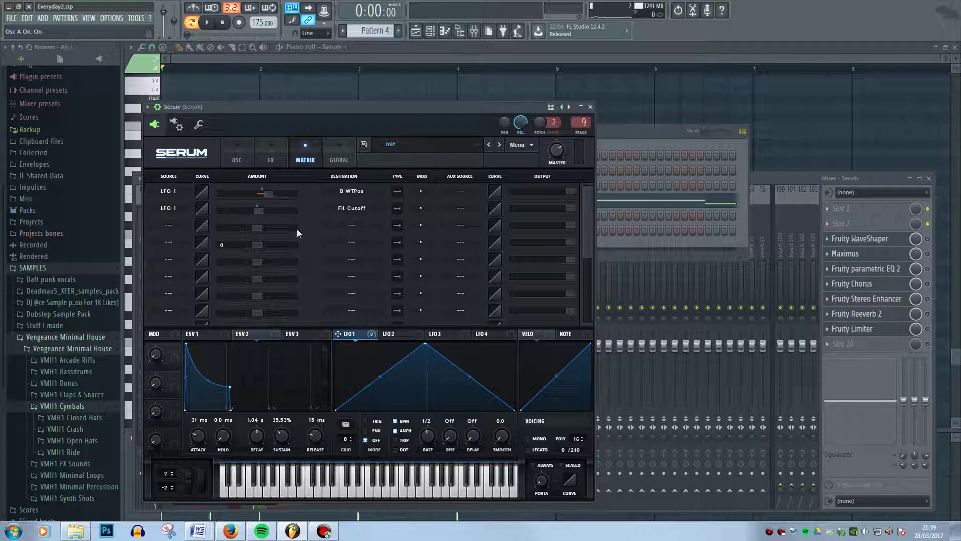
pyautogui.click(234, 161)
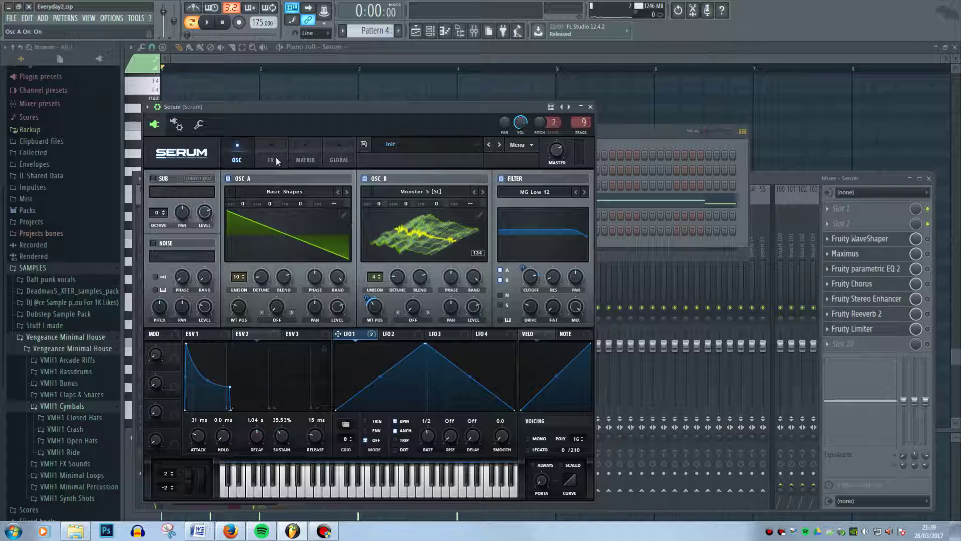
pyautogui.click(275, 159)
pyautogui.click(306, 159)
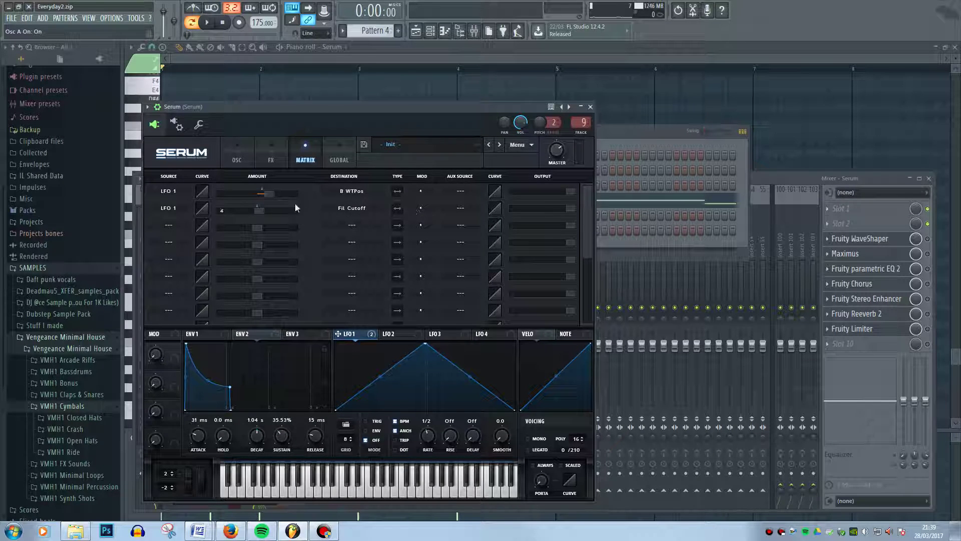
pyautogui.click(281, 156)
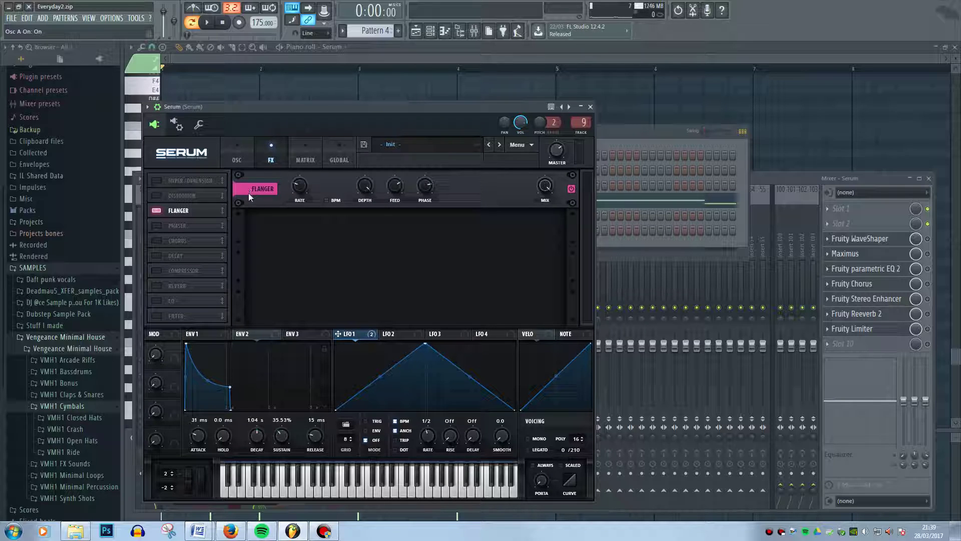
# Review the Serum mixer insert's effect chain, audition Pattern 4 and return to Serum's oscillator page
pyautogui.click(771, 175)
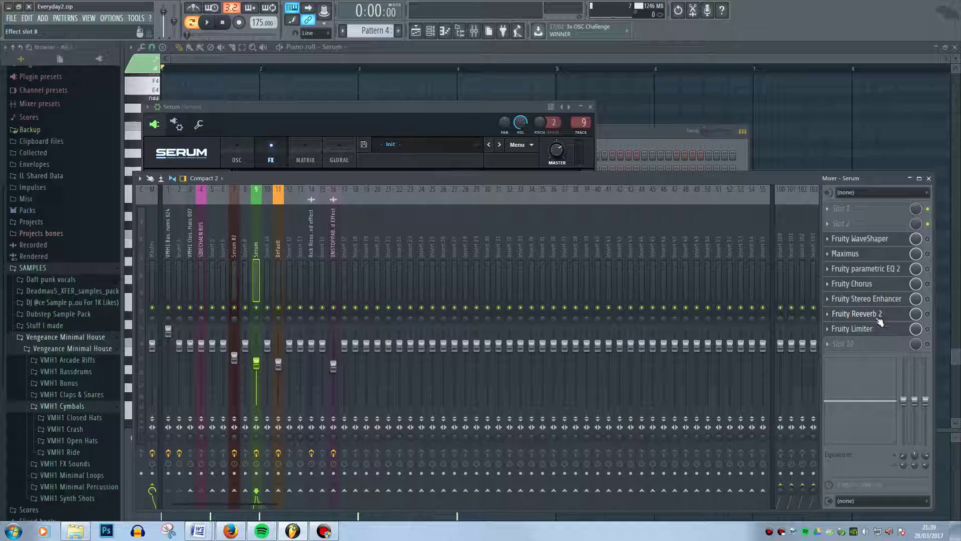
pyautogui.press('space')
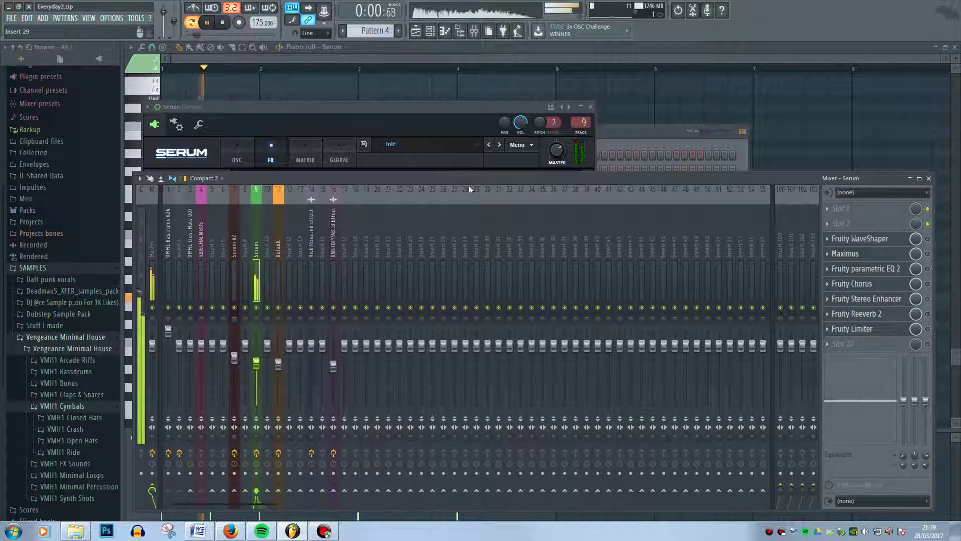
pyautogui.press('space')
pyautogui.click(449, 108)
pyautogui.click(235, 160)
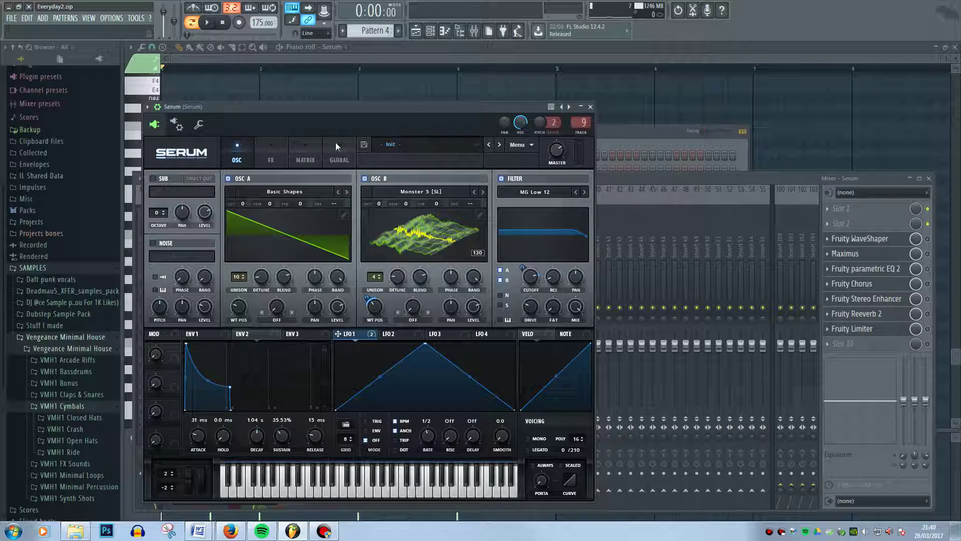
# Check Serum's FX page and look through the LFO 2, LFO 3 and LFO 4 shapes before returning to LFO 1 and the oscillator page
pyautogui.click(272, 162)
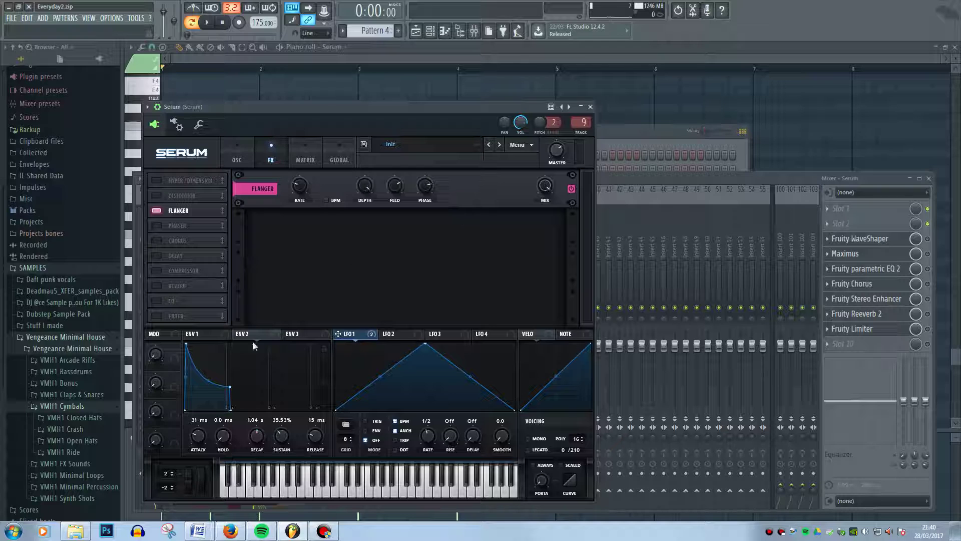
pyautogui.click(404, 334)
pyautogui.click(450, 335)
pyautogui.click(481, 335)
pyautogui.click(393, 335)
pyautogui.click(365, 334)
pyautogui.click(240, 159)
# Enable Fruity WaveShaper on the Serum mixer insert and briefly audition Pattern 4 through it
pyautogui.click(658, 292)
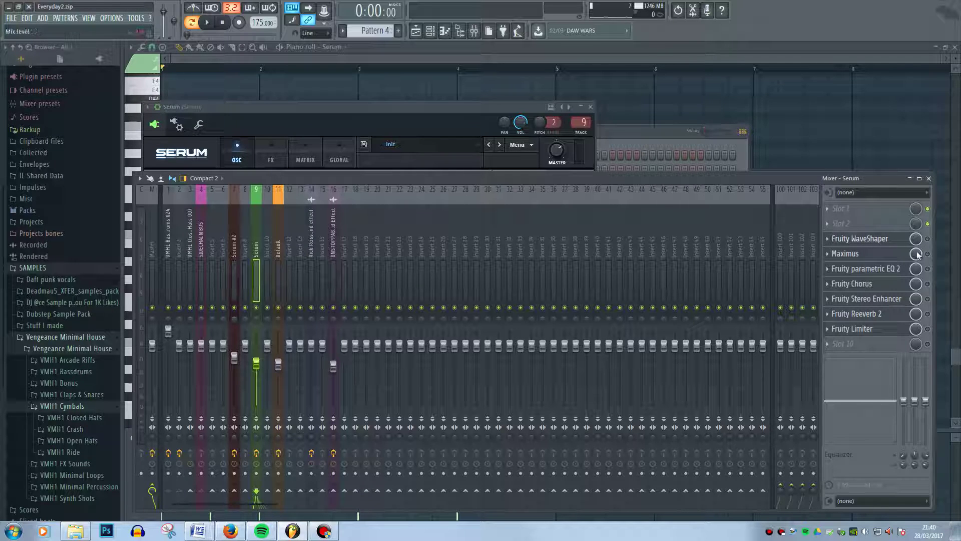
pyautogui.click(927, 241)
pyautogui.press('space')
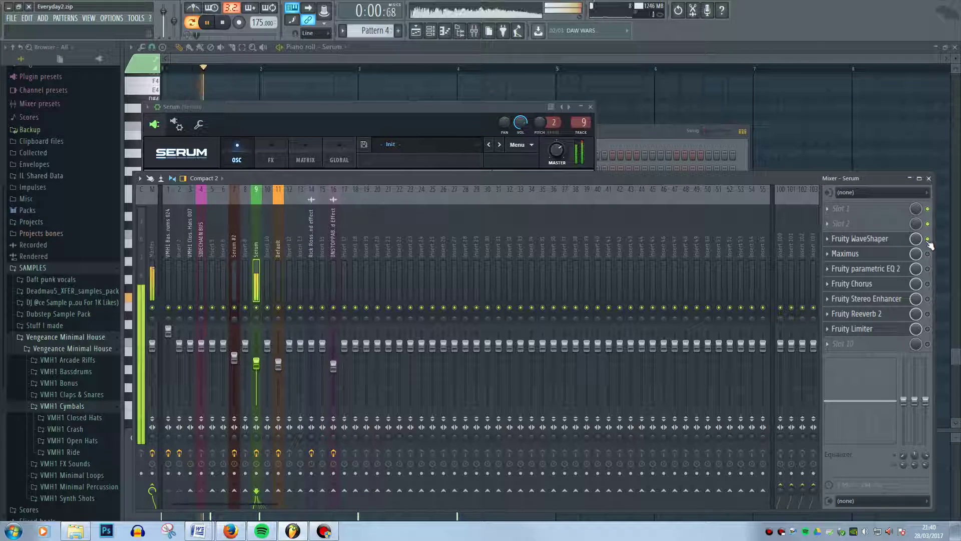
pyautogui.press('space')
# Examine the Fruity WaveShaper curve on the Serum insert and audition Pattern 4 with the distortion active
pyautogui.click(906, 242)
pyautogui.doubleClick(865, 240)
pyautogui.click(866, 240)
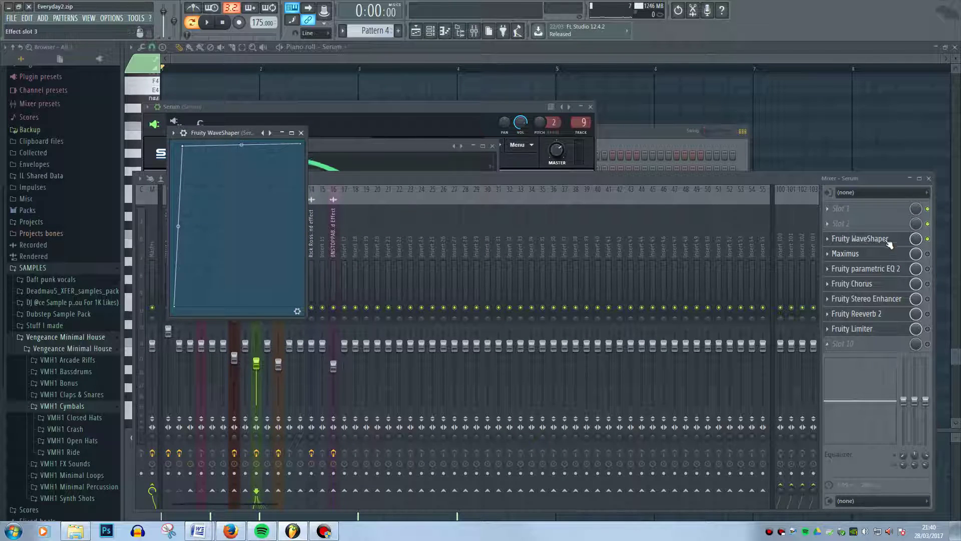
pyautogui.click(866, 239)
pyautogui.moveTo(331, 146); pyautogui.dragTo(460, 181)
pyautogui.click(855, 240)
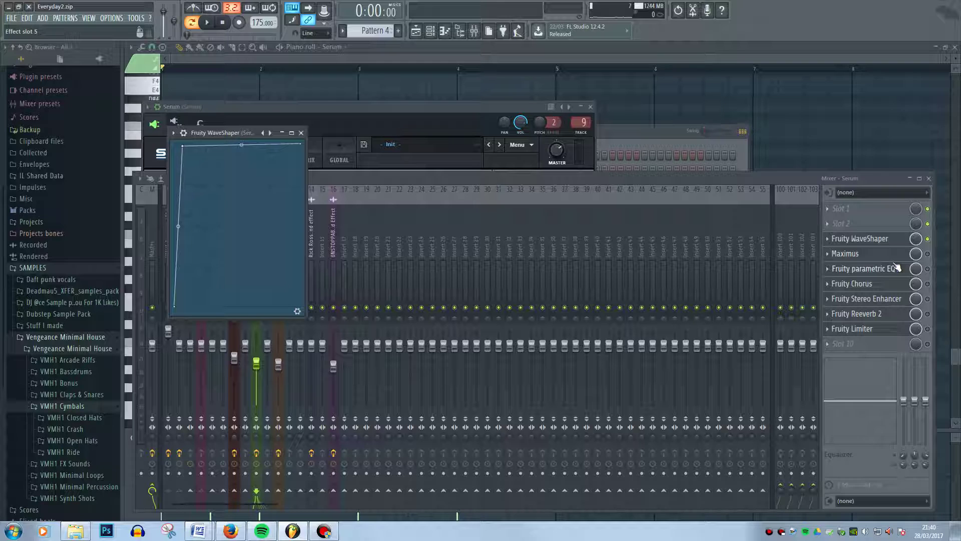
pyautogui.press('space')
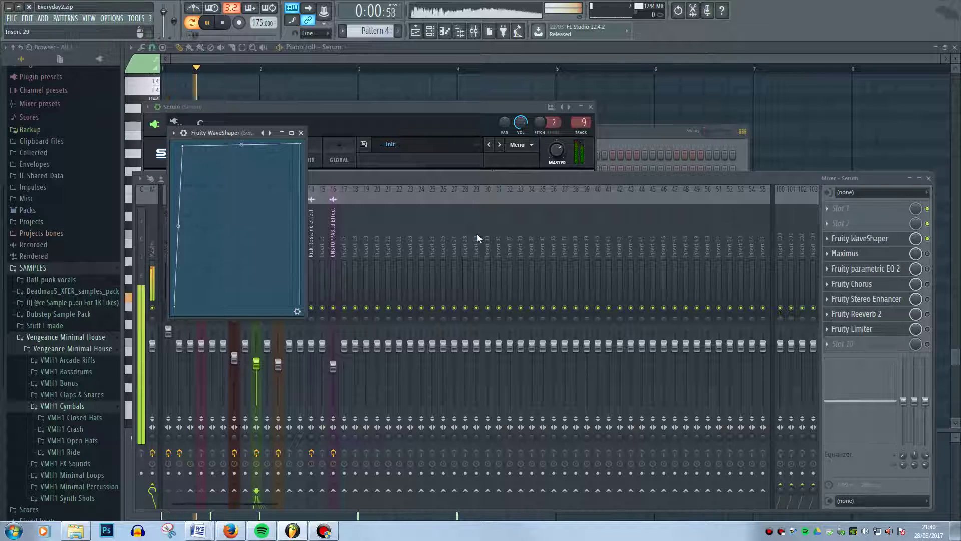
pyautogui.press('space')
pyautogui.click(389, 181)
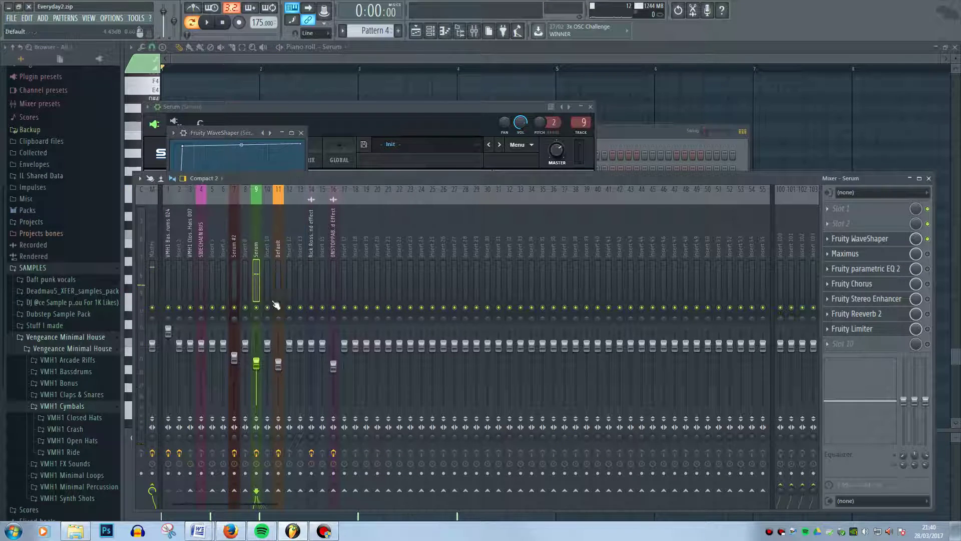
pyautogui.press('space')
pyautogui.press('space')
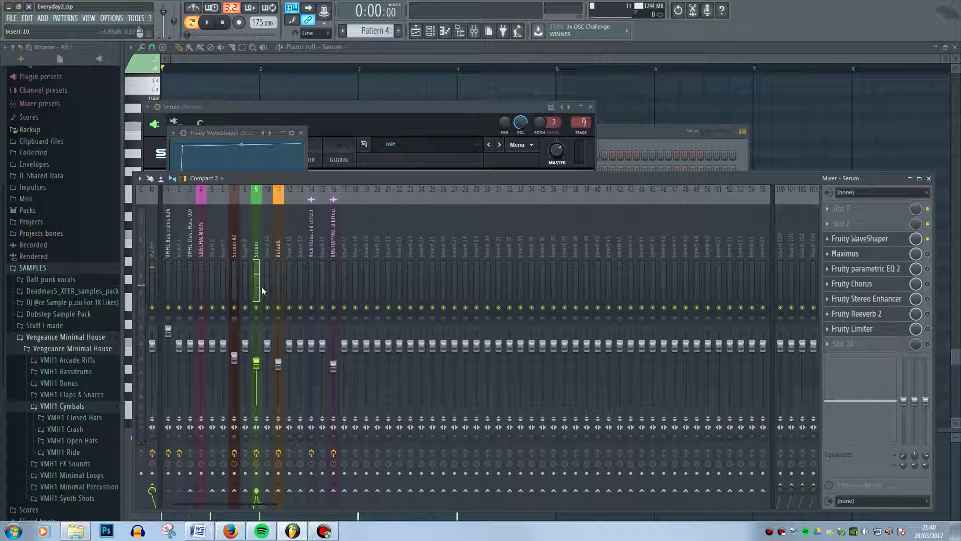
# Enable Maximus on the Serum insert and open its compressor settings
pyautogui.click(894, 254)
pyautogui.click(889, 267)
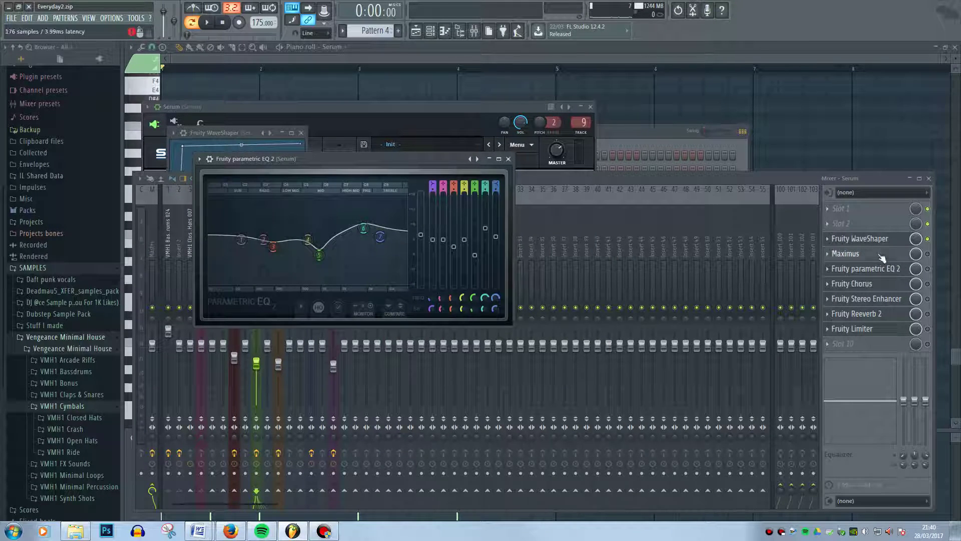
pyautogui.click(883, 255)
pyautogui.click(928, 254)
pyautogui.click(875, 270)
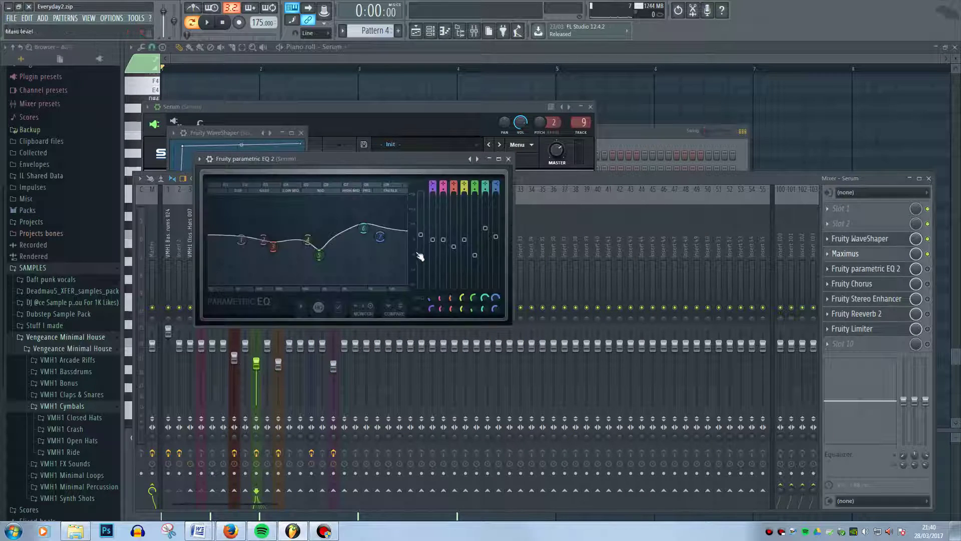
pyautogui.click(851, 253)
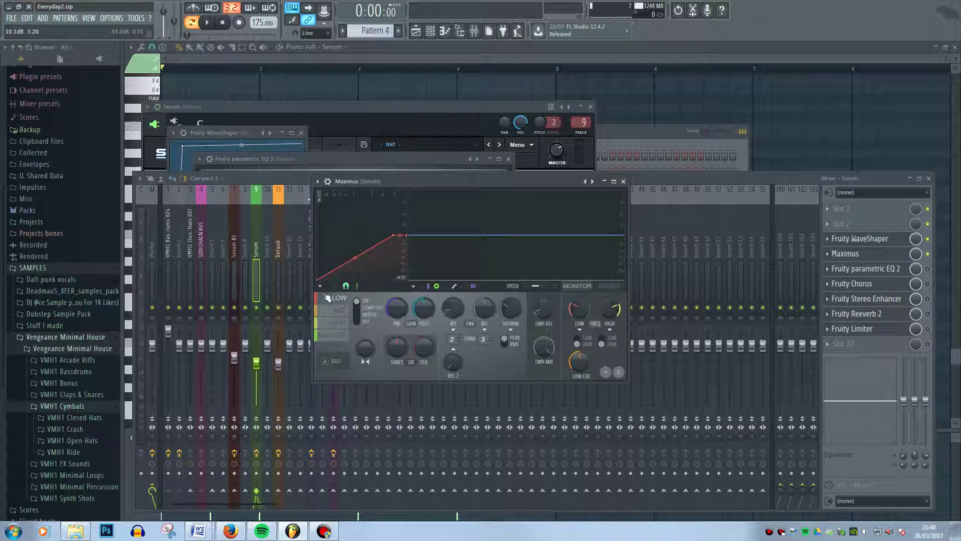
# Audition Pattern 4 through Maximus while examining the compression curves of its Low, Mid and High bands
pyautogui.press('space')
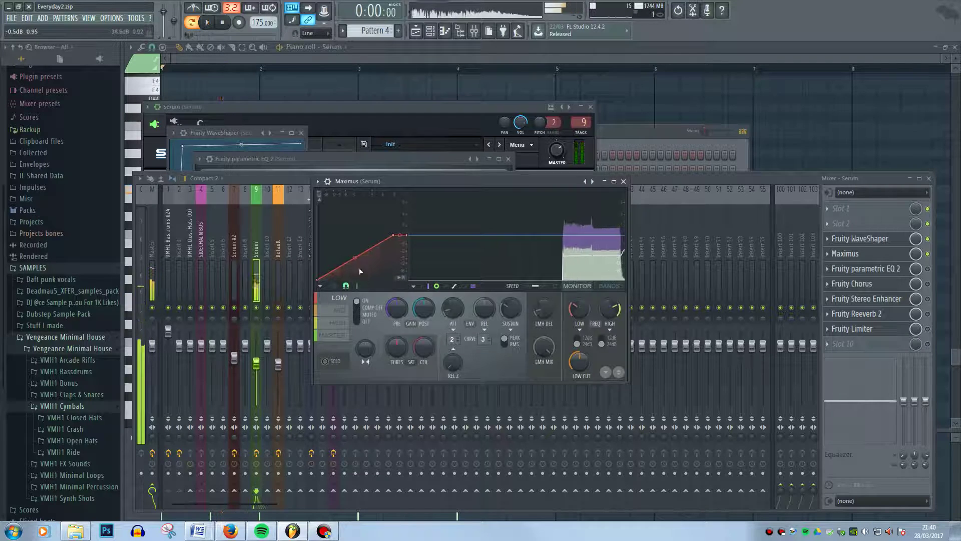
pyautogui.click(343, 315)
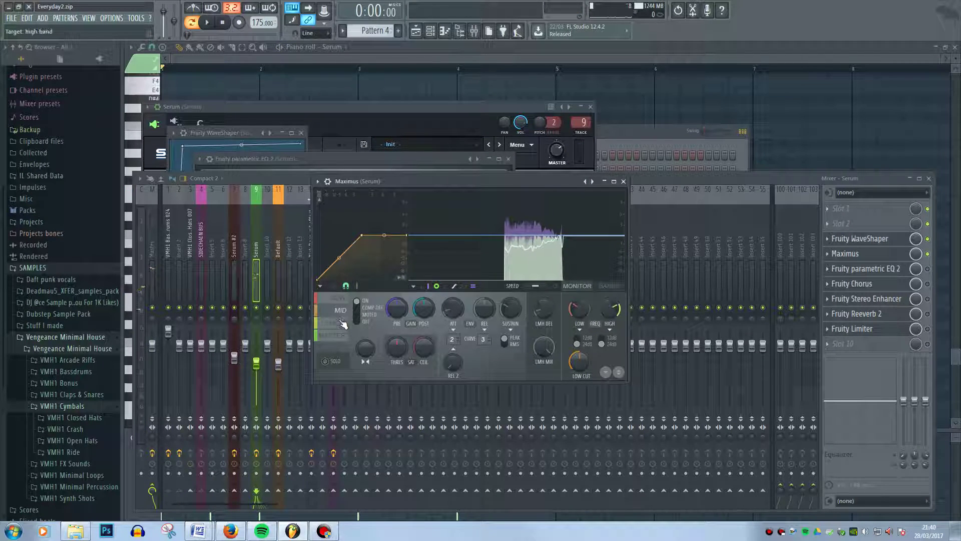
pyautogui.click(343, 323)
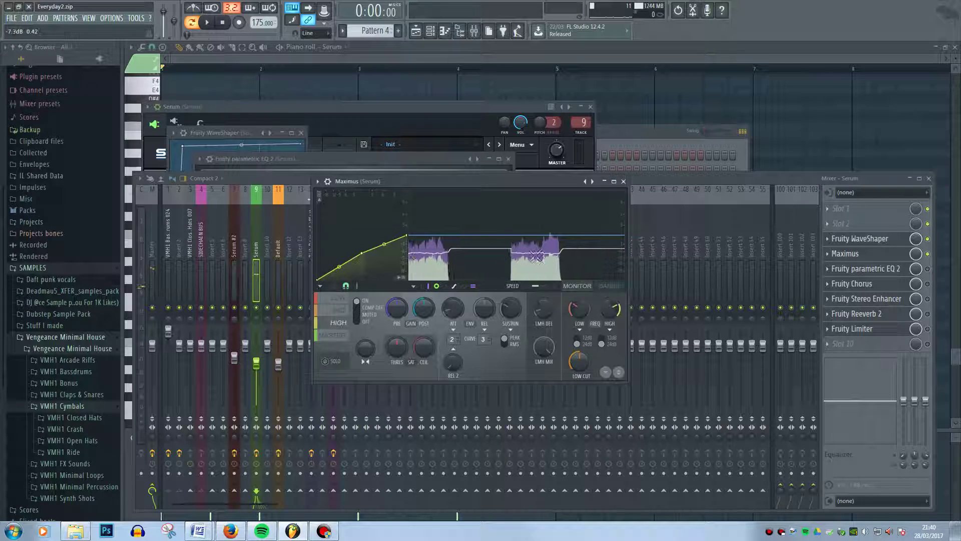
pyautogui.click(345, 299)
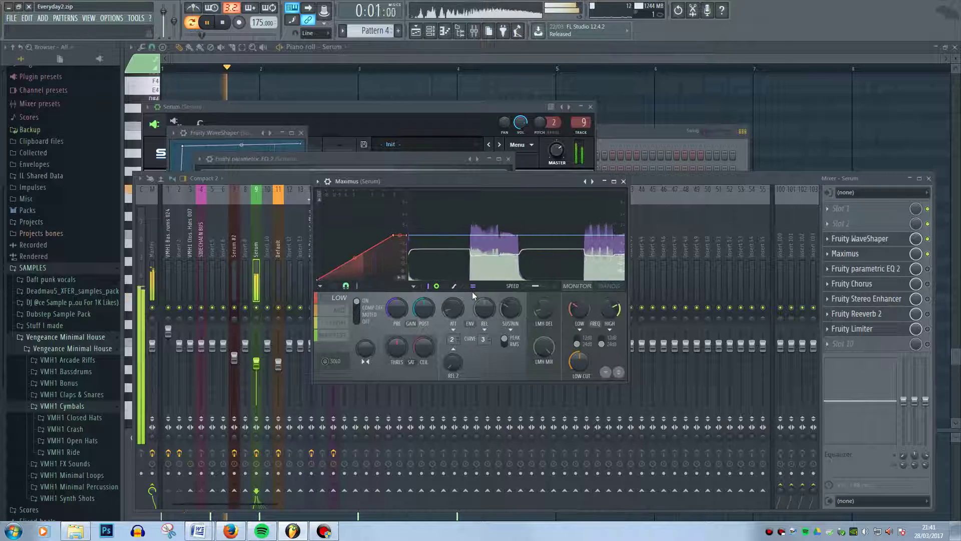
# Load Sausage Fattener x64 into slot 2 of the Serum insert, show its controls and remove it again
pyautogui.click(845, 223)
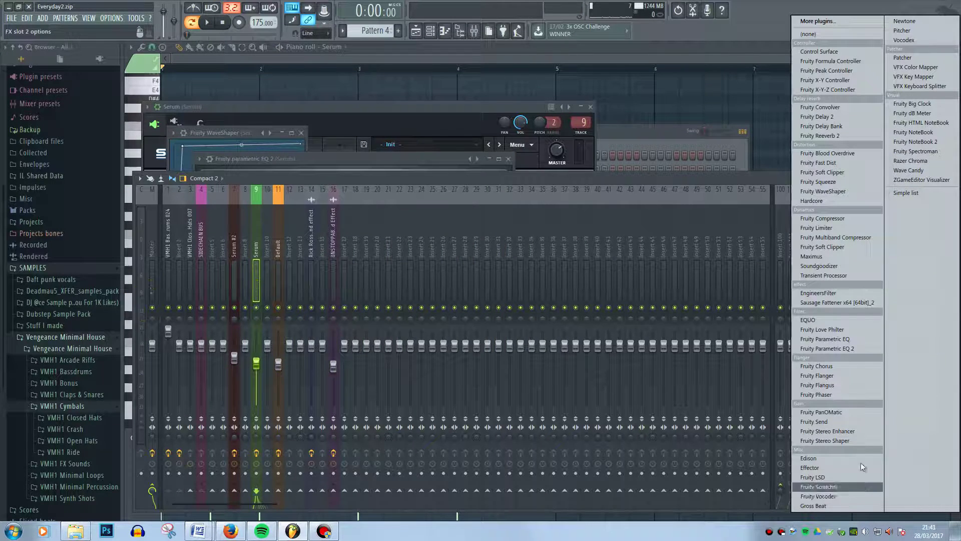
pyautogui.click(854, 303)
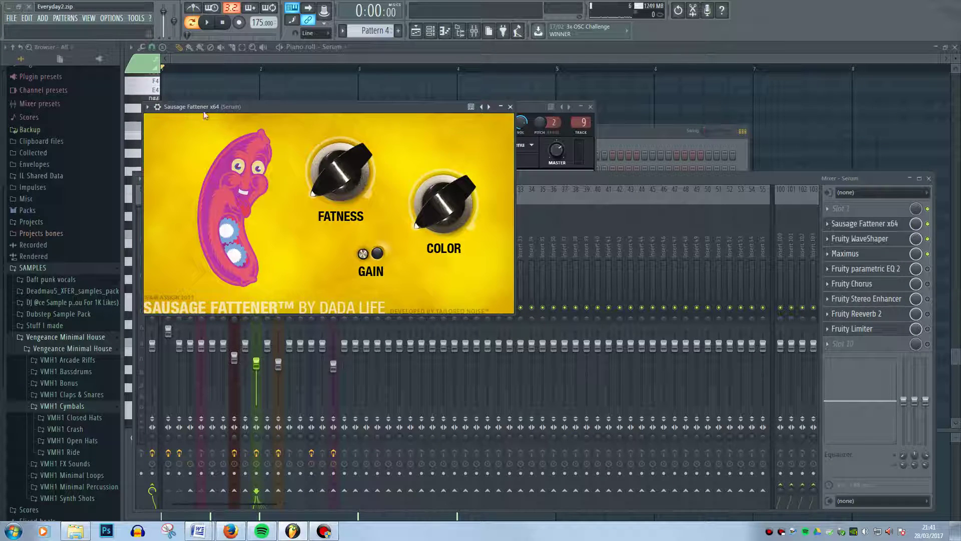
pyautogui.click(146, 108)
pyautogui.moveTo(200, 119)
pyautogui.click(310, 35)
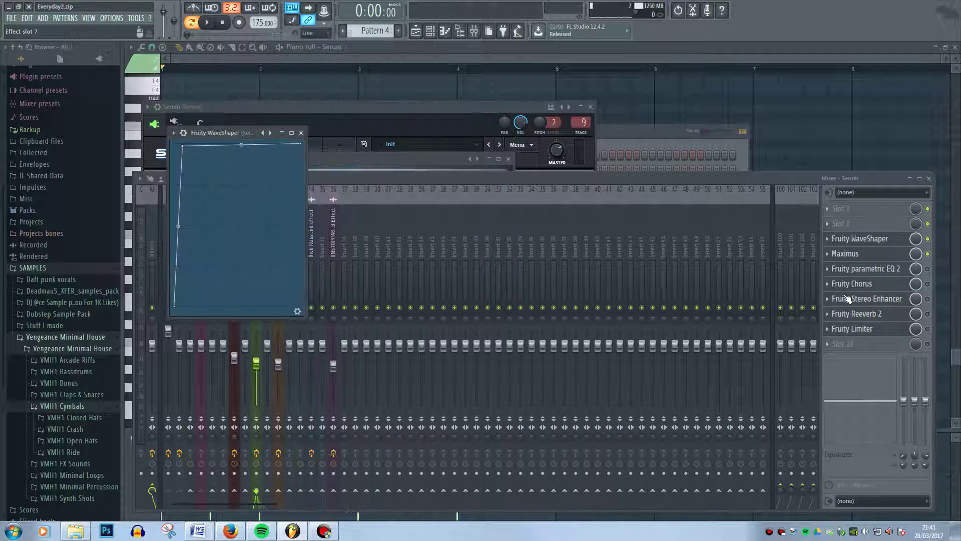
# Enable Fruity parametric EQ 2 on the Serum insert, comparing the sound with and without it and examining its curve
pyautogui.click(928, 269)
pyautogui.click(895, 274)
pyautogui.click(928, 269)
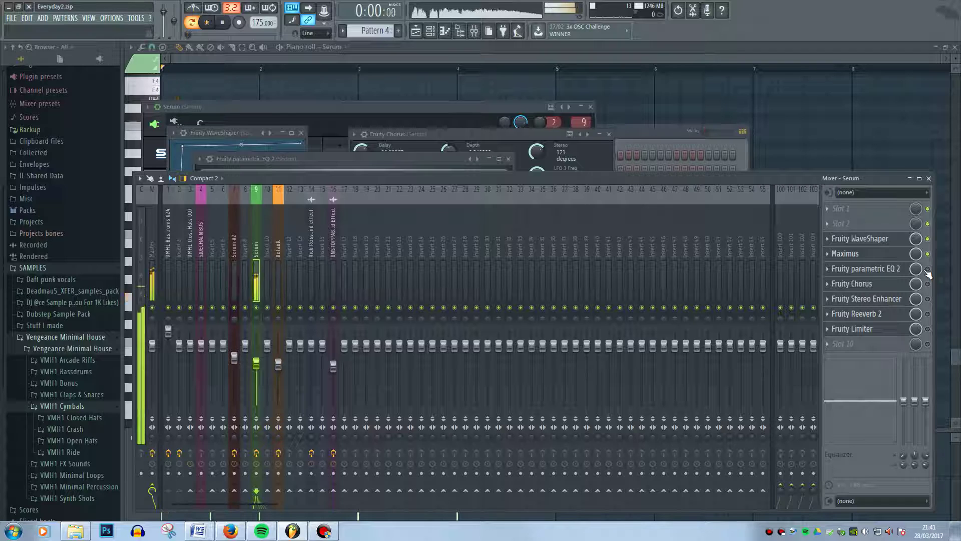
pyautogui.click(900, 270)
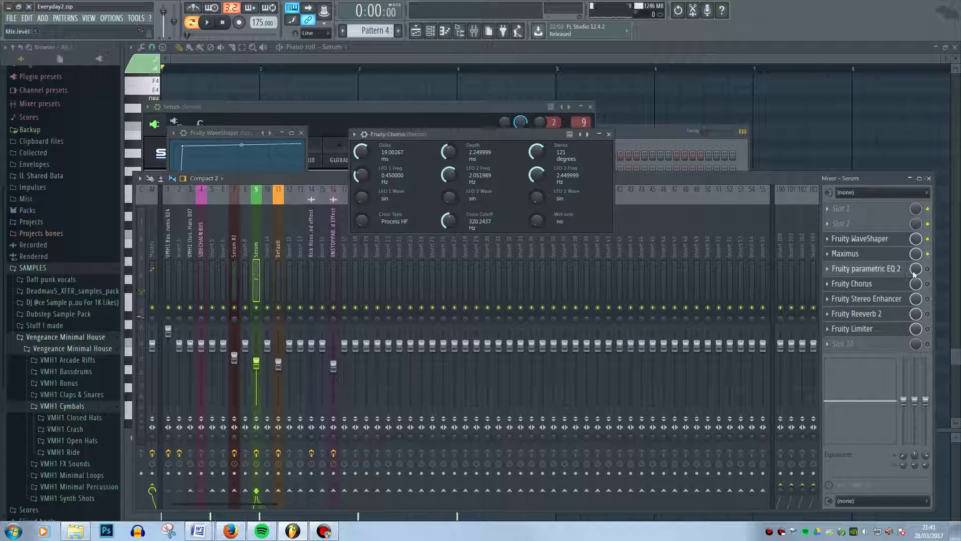
pyautogui.click(928, 269)
pyautogui.click(900, 270)
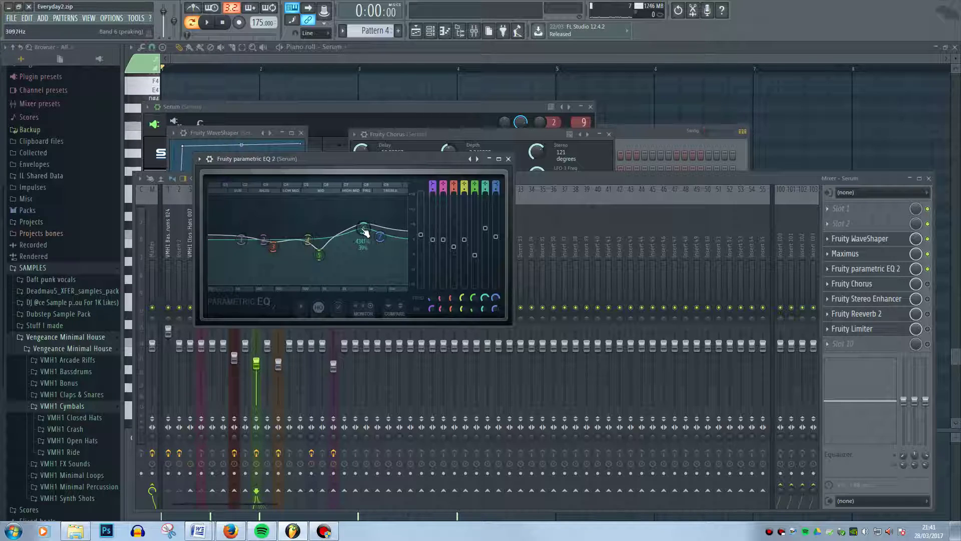
pyautogui.press('space')
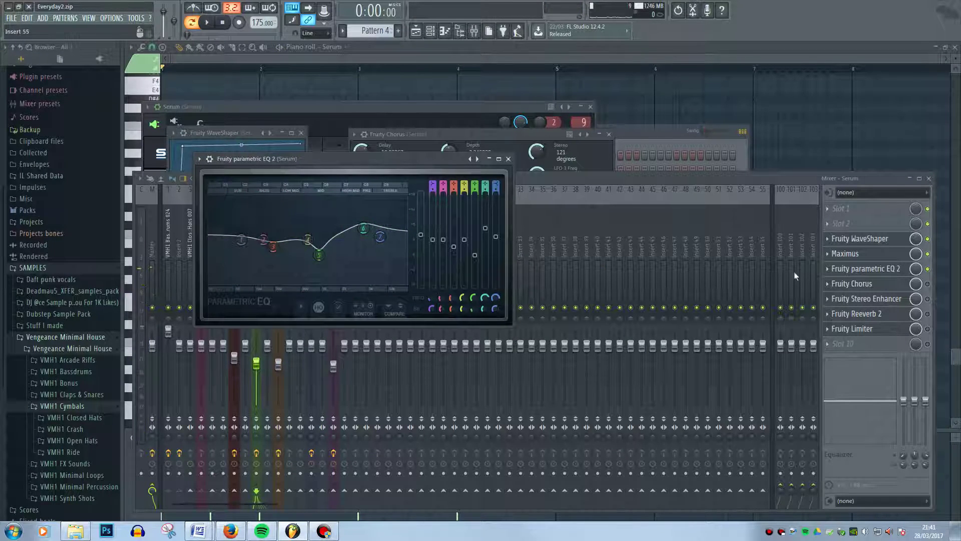
# Try Fruity Chorus on the Serum insert, and remove it from slot 6
pyautogui.click(928, 284)
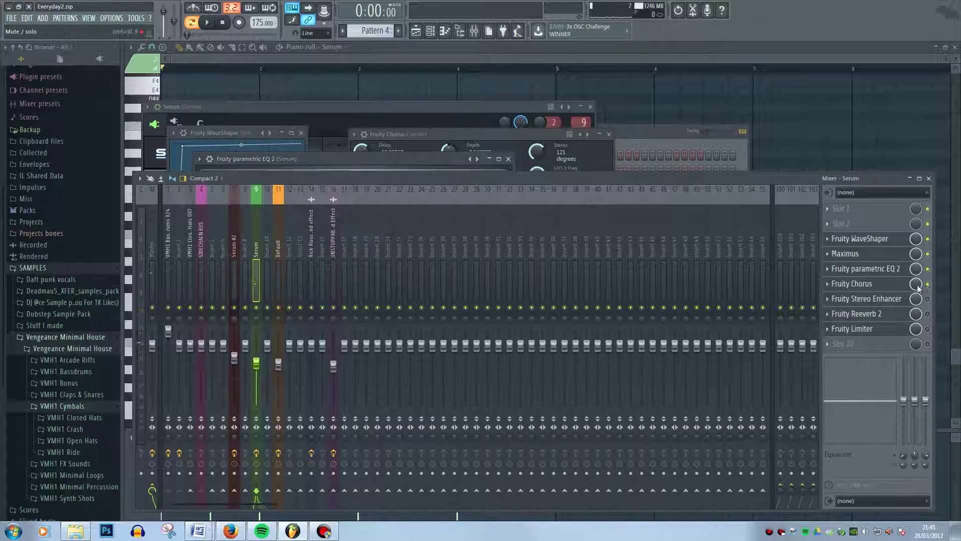
pyautogui.click(903, 285)
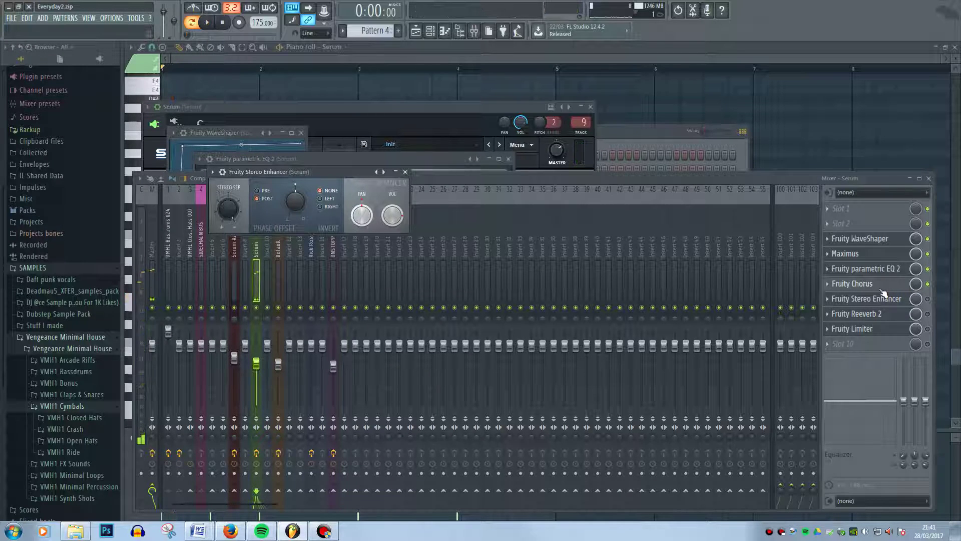
pyautogui.click(927, 285)
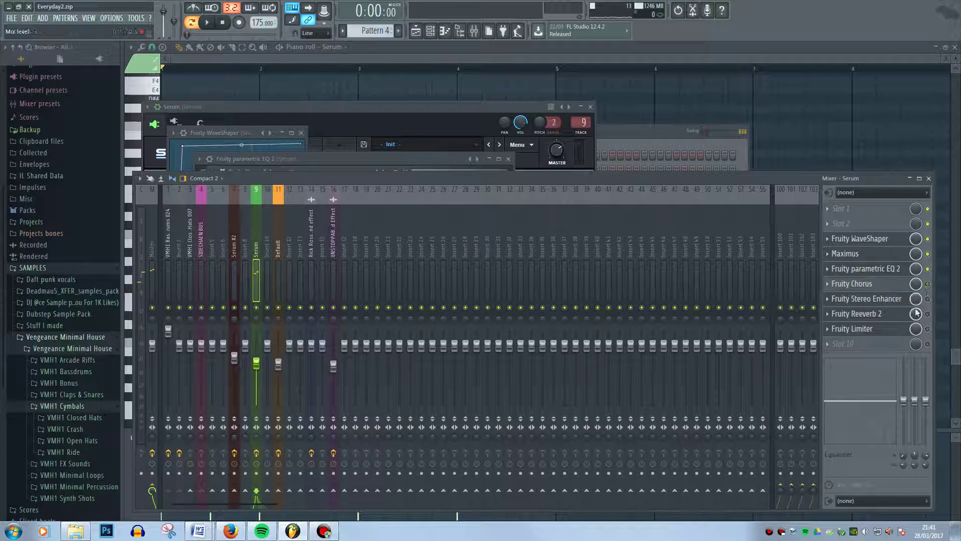
pyautogui.click(833, 285)
pyautogui.moveTo(867, 297)
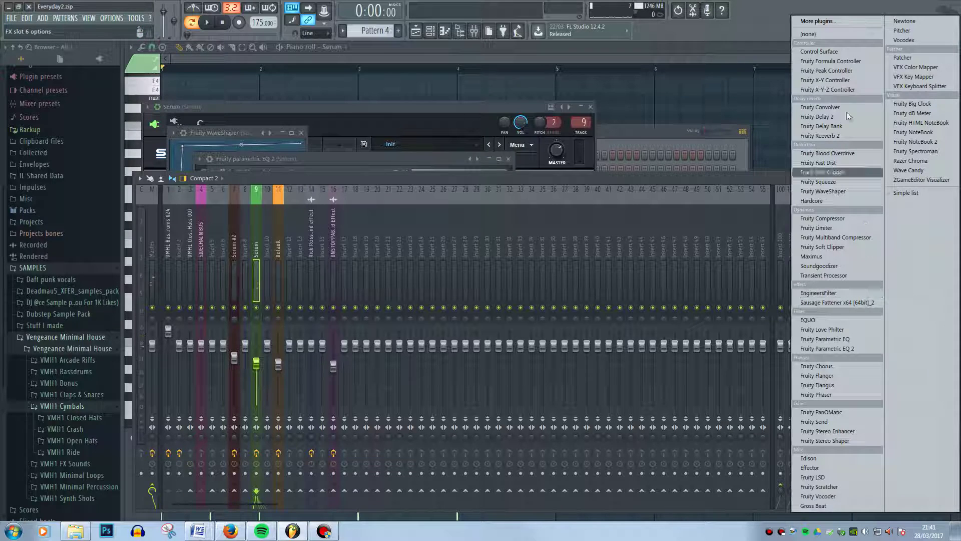
pyautogui.click(836, 32)
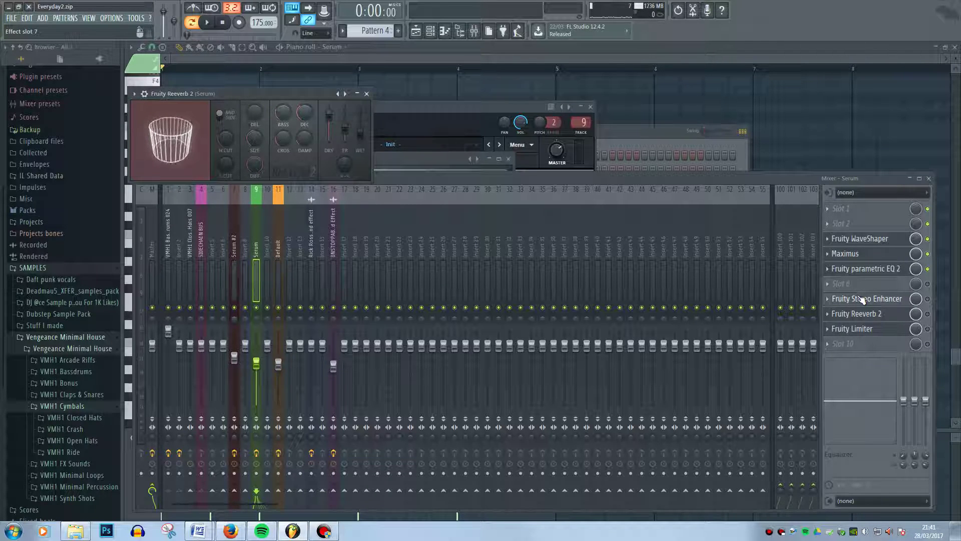
# Check the Fruity Stereo Enhancer settings on the Serum insert and return to the playlist
pyautogui.click(863, 302)
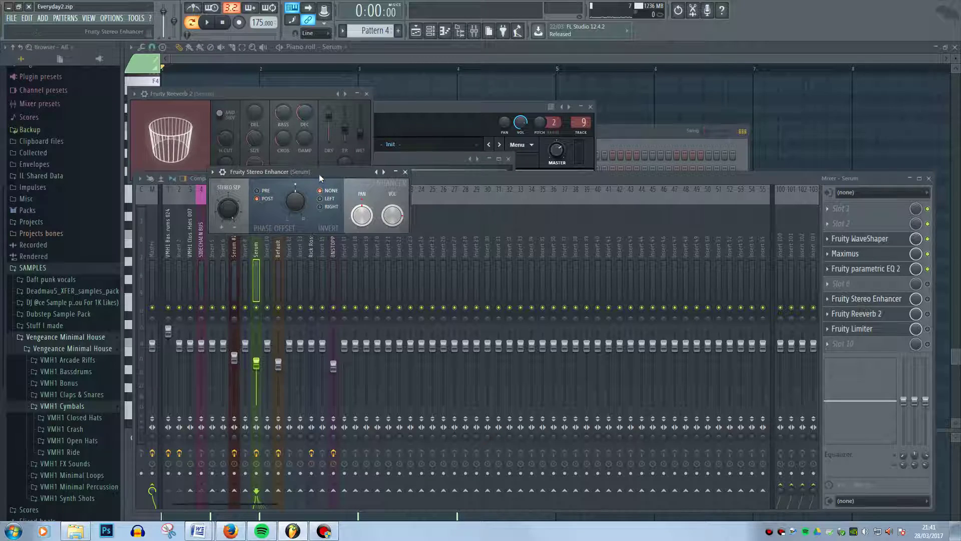
pyautogui.moveTo(319, 172); pyautogui.dragTo(406, 202)
pyautogui.click(518, 54)
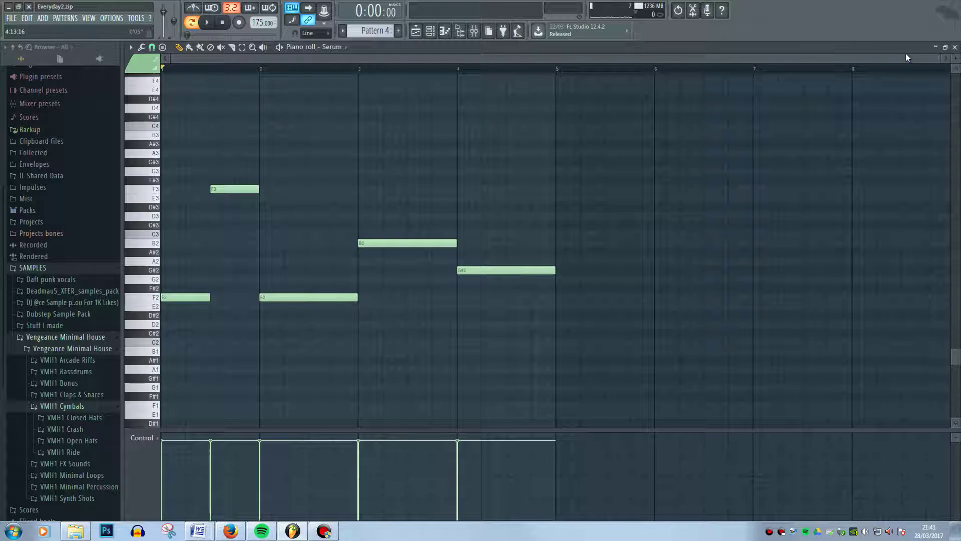
pyautogui.click(947, 48)
# Audition the arrangement from the start of bar 11, where the Pattern 4 bass enters
pyautogui.click(280, 68)
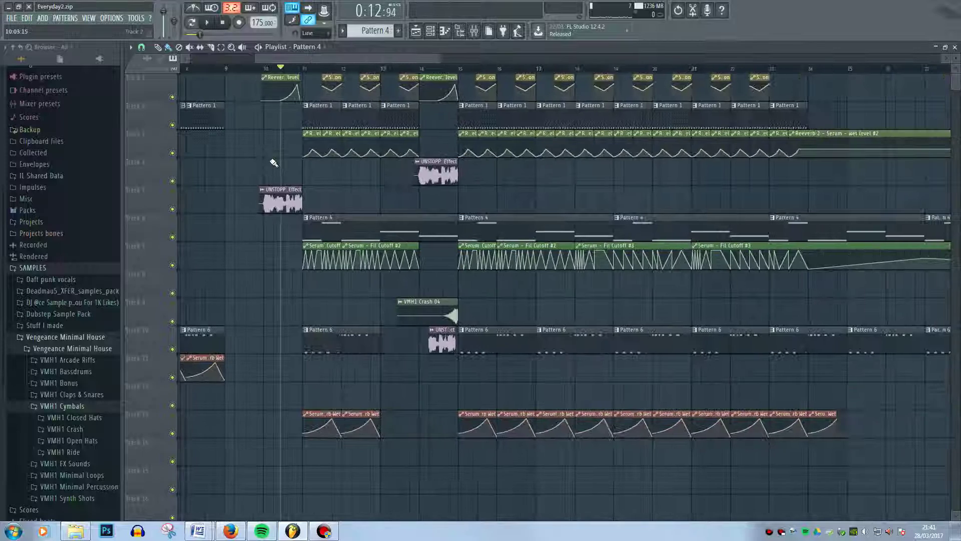
pyautogui.click(303, 67)
pyautogui.press('space')
pyautogui.press('space')
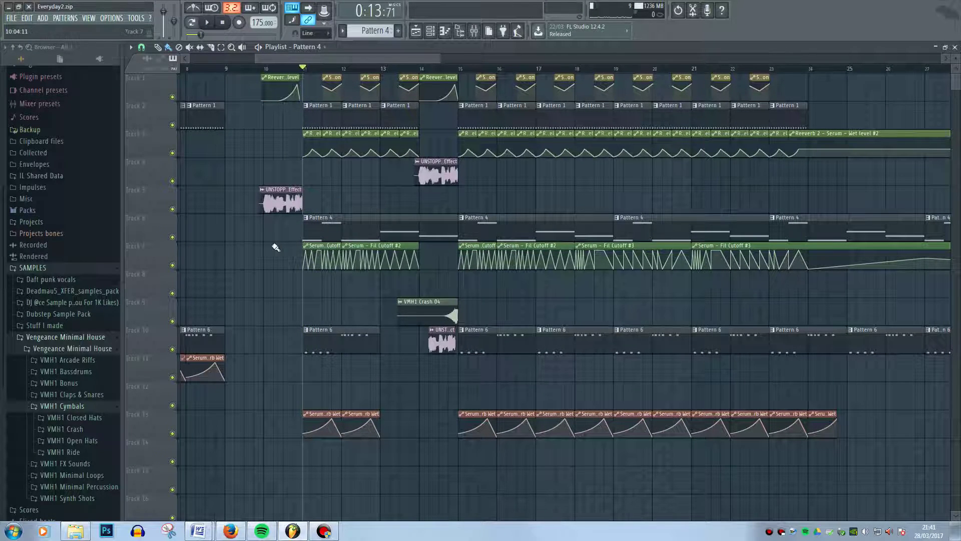
# Audition the Stereo Enhancer separation automation midway through bar 11, and replay the section from just before bar 11
pyautogui.keyDown('ctrl'); pyautogui.scroll(3, 275, 247); pyautogui.keyUp('ctrl')
pyautogui.click(402, 69)
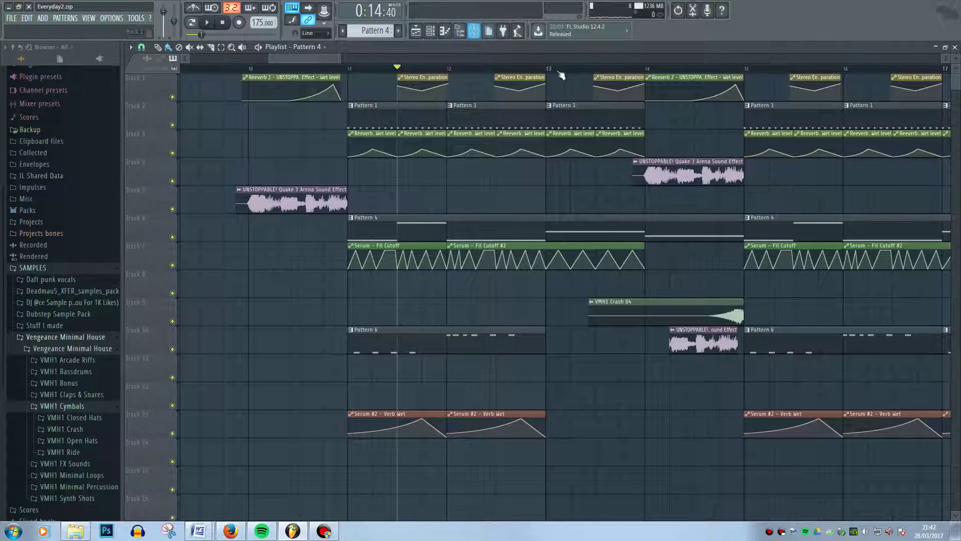
pyautogui.press('space')
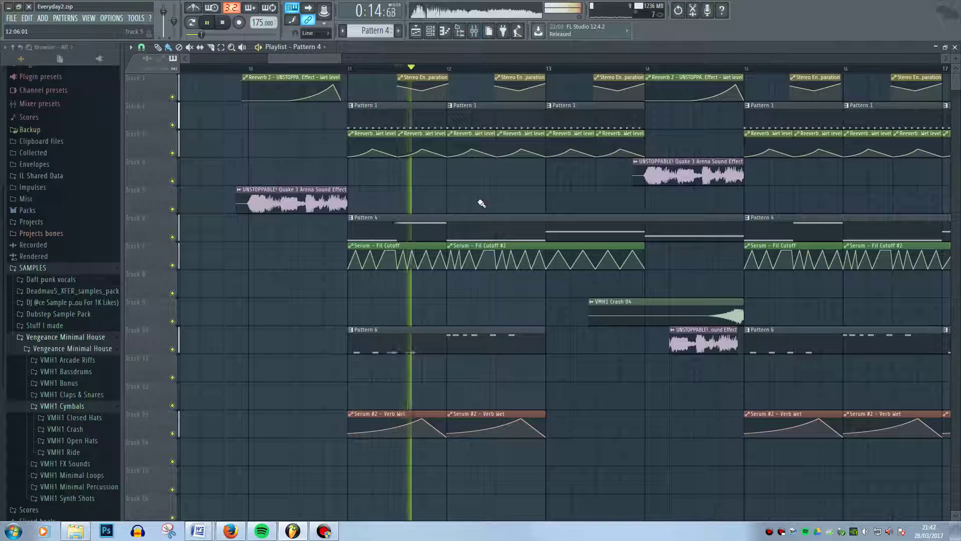
pyautogui.press('space')
pyautogui.press('space')
pyautogui.click(341, 69)
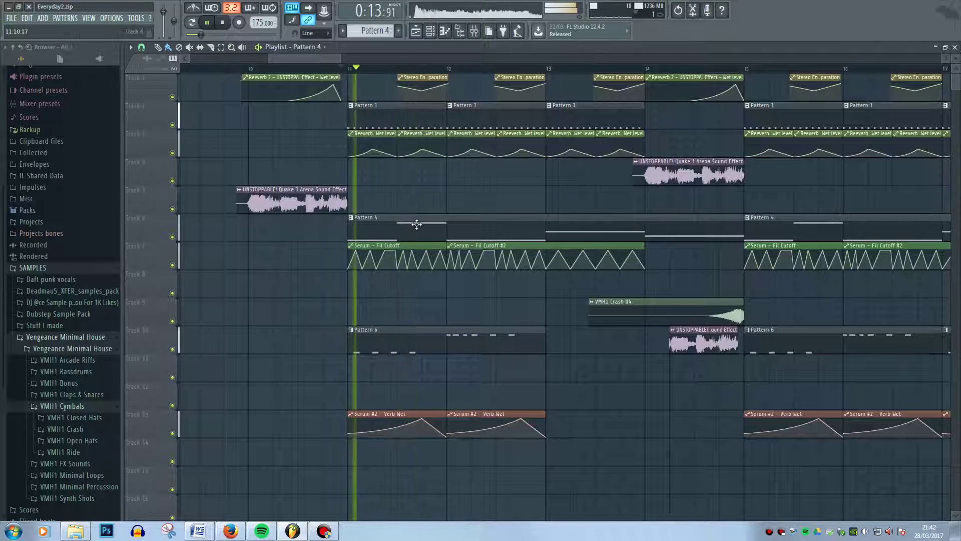
pyautogui.press('space')
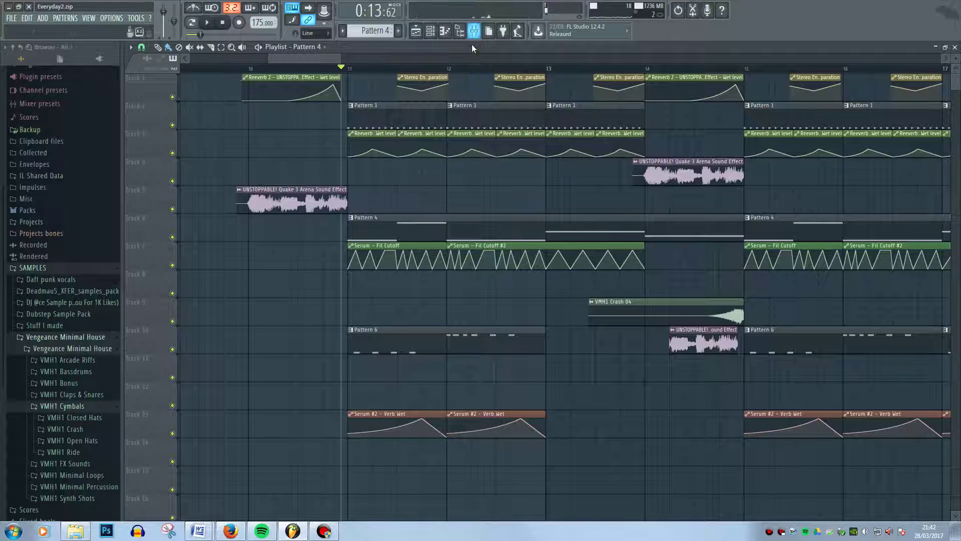
# Enable the Fruity Stereo Enhancer on the Serum insert and audition the section from just before bar 11 with its settings open
pyautogui.click(475, 35)
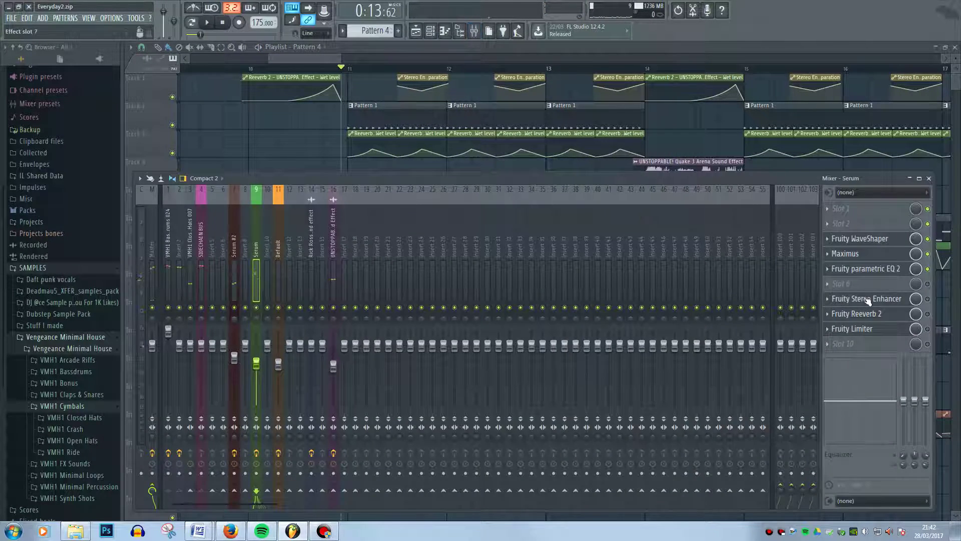
pyautogui.click(927, 299)
pyautogui.press('space')
pyautogui.press('space')
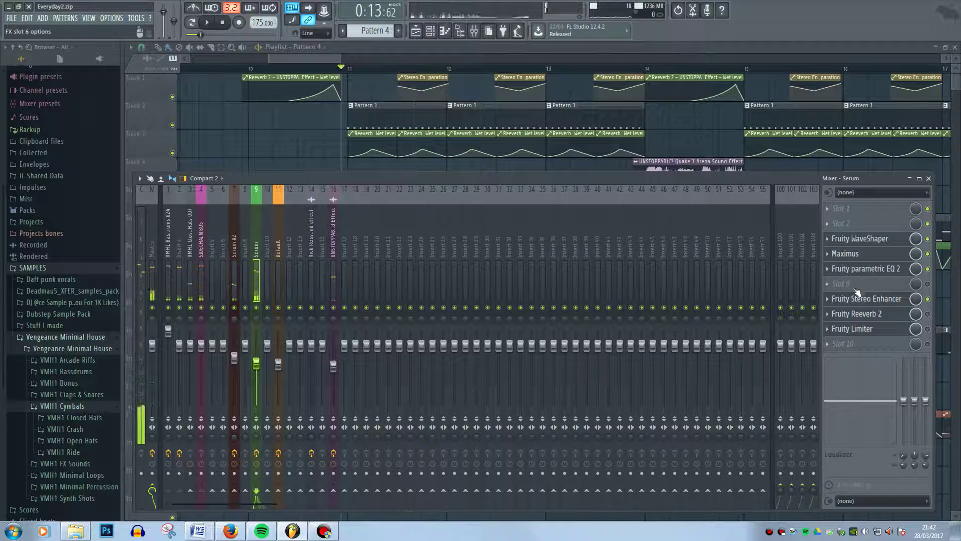
pyautogui.click(891, 300)
pyautogui.press('space')
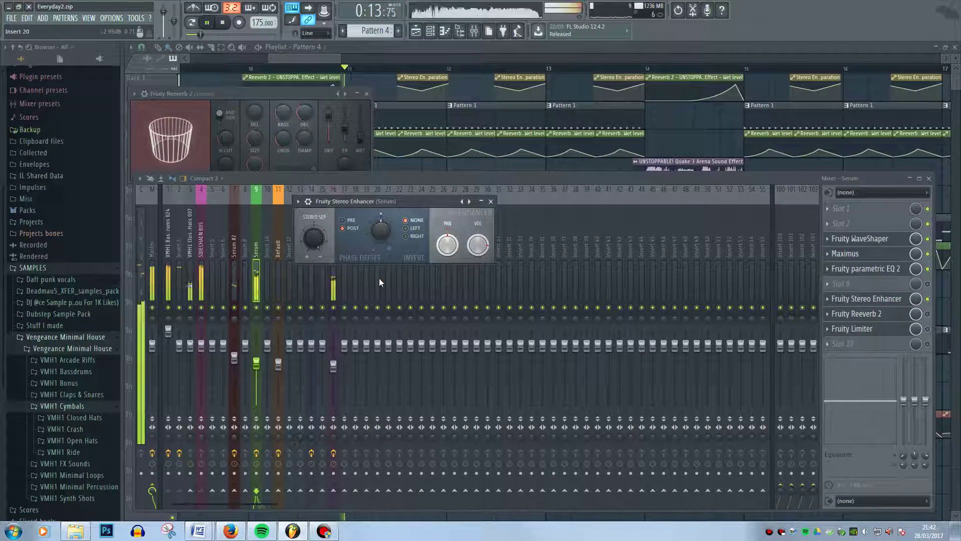
pyautogui.press('space')
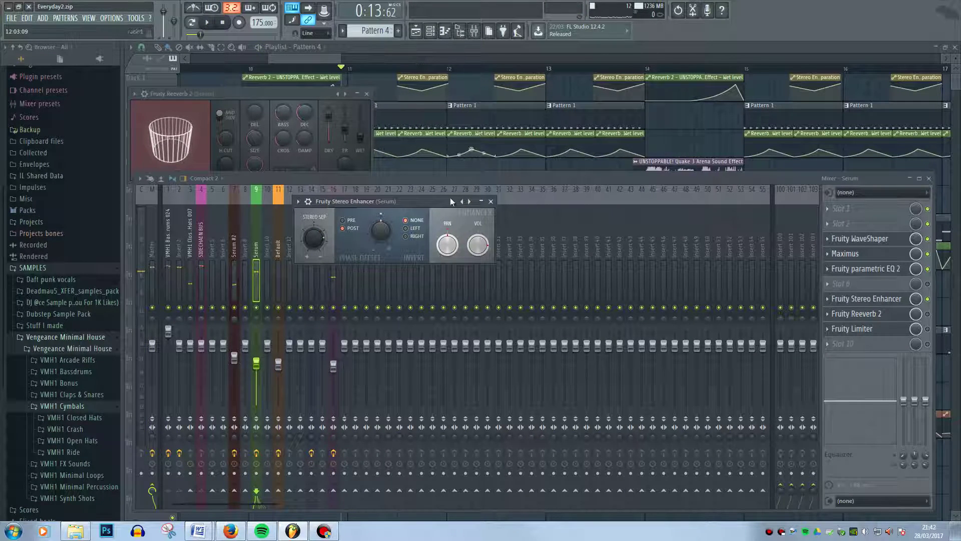
pyautogui.press('space')
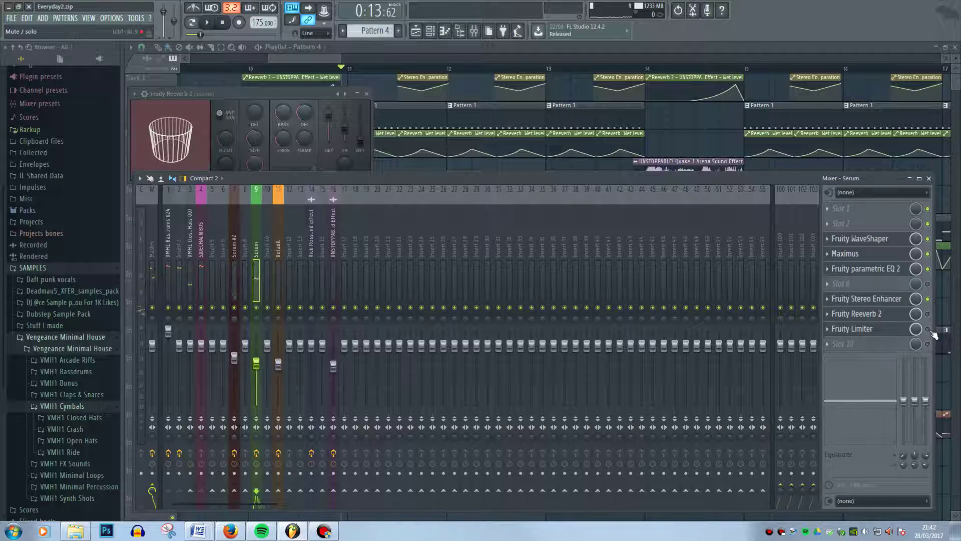
# Enable the Fruity Limiter on the Serum insert and audition the bass while viewing its compressor display
pyautogui.click(878, 330)
pyautogui.click(878, 330)
pyautogui.click(877, 330)
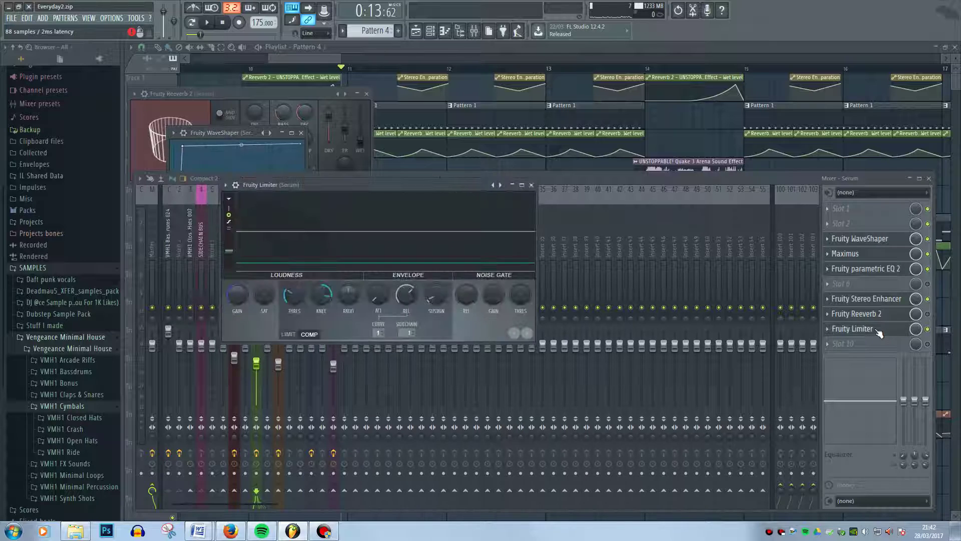
pyautogui.press('space')
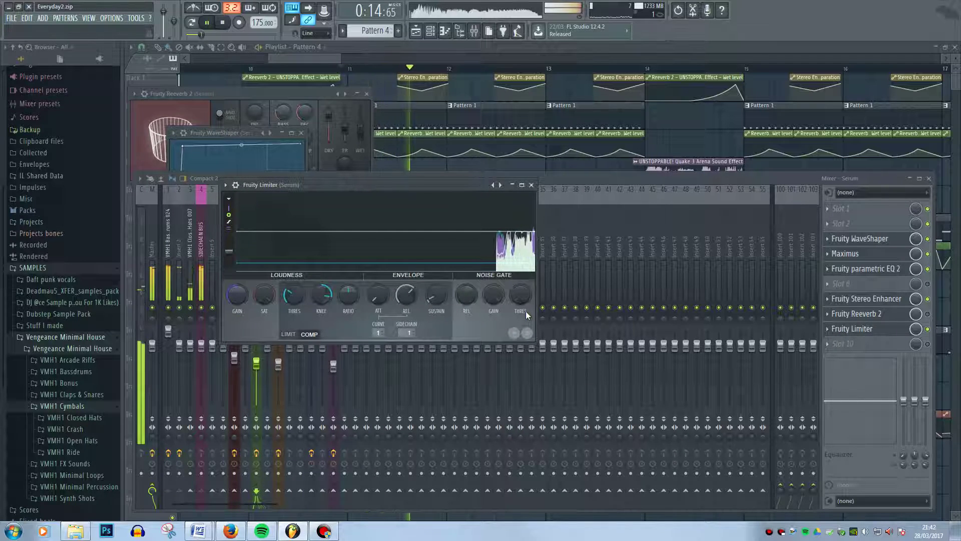
# Check the Fruity Reeverb 2 slot on the Serum insert and return to the playlist around bars 10 to 14
pyautogui.click(904, 316)
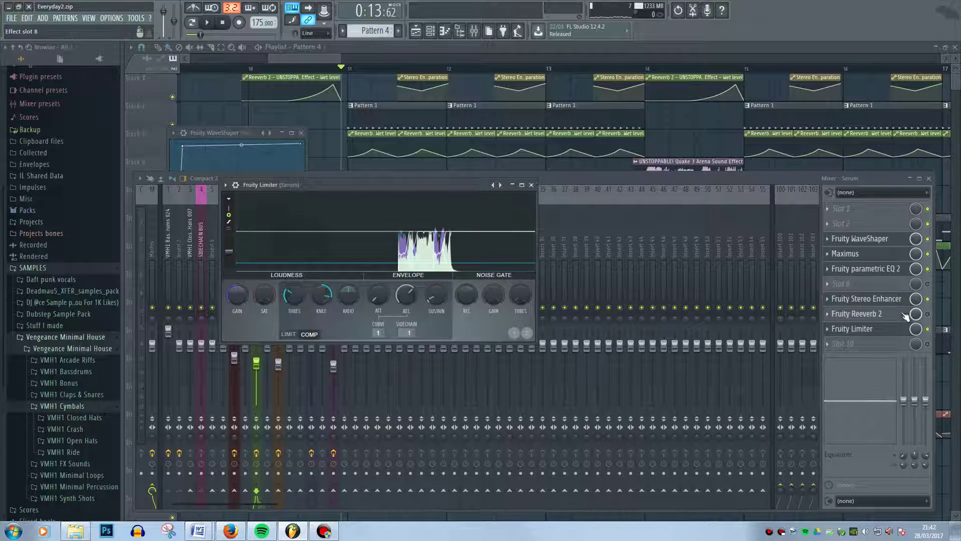
pyautogui.click(903, 317)
pyautogui.click(899, 318)
pyautogui.click(545, 47)
pyautogui.scroll(-3, 501, 202)
pyautogui.scroll(4, 436, 155)
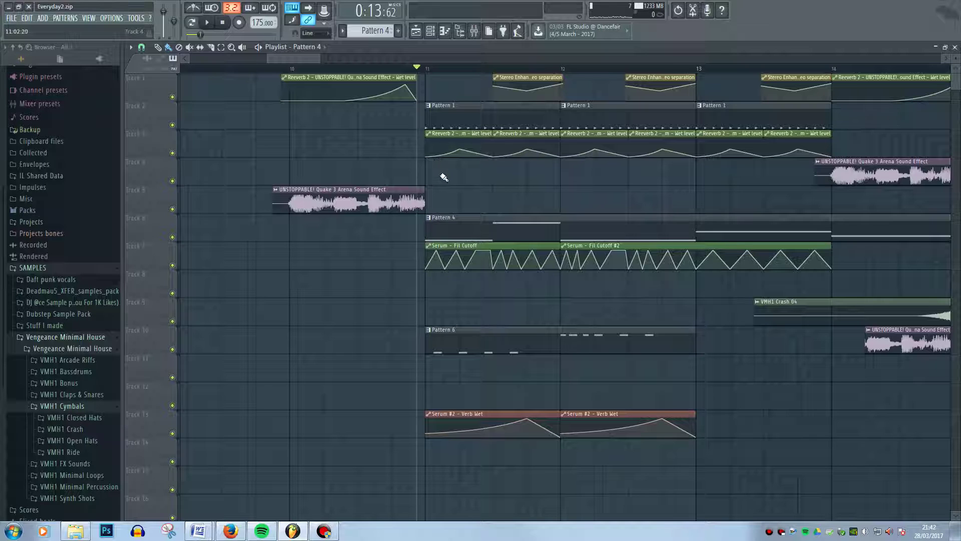
# Audition the Pattern 4 bass soloed, adding the Serum Reeverb 2 wet level and Fil Cutoff automation tracks
pyautogui.click(172, 125)
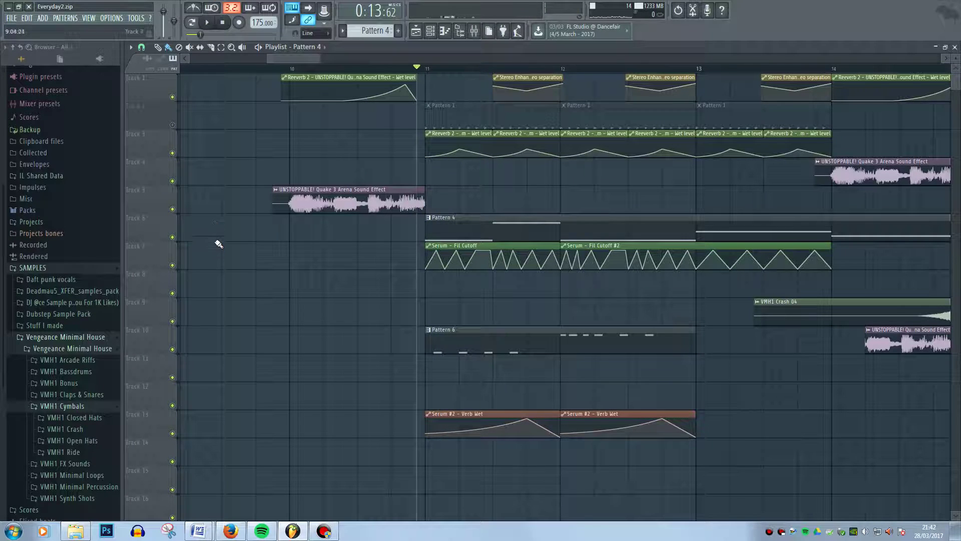
pyautogui.rightClick(172, 236)
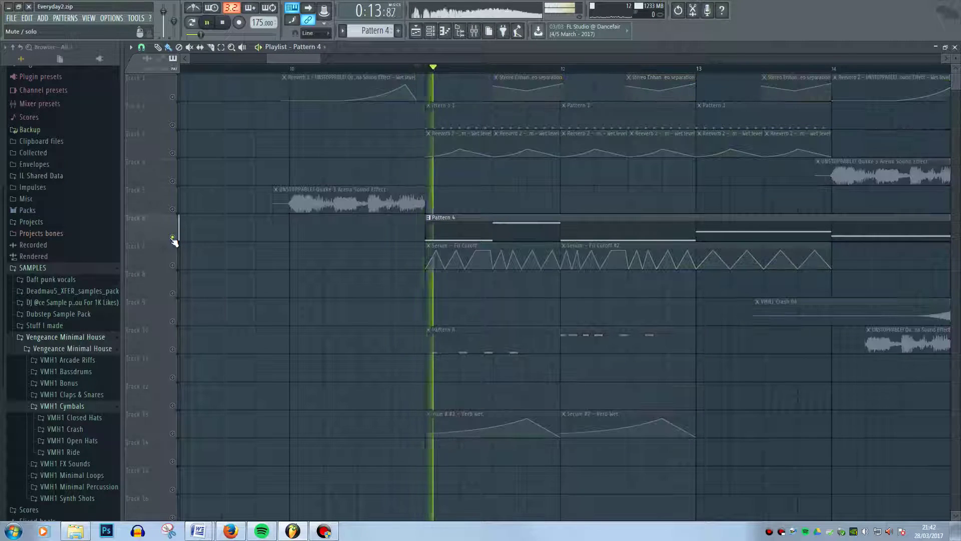
pyautogui.click(172, 152)
pyautogui.press('space')
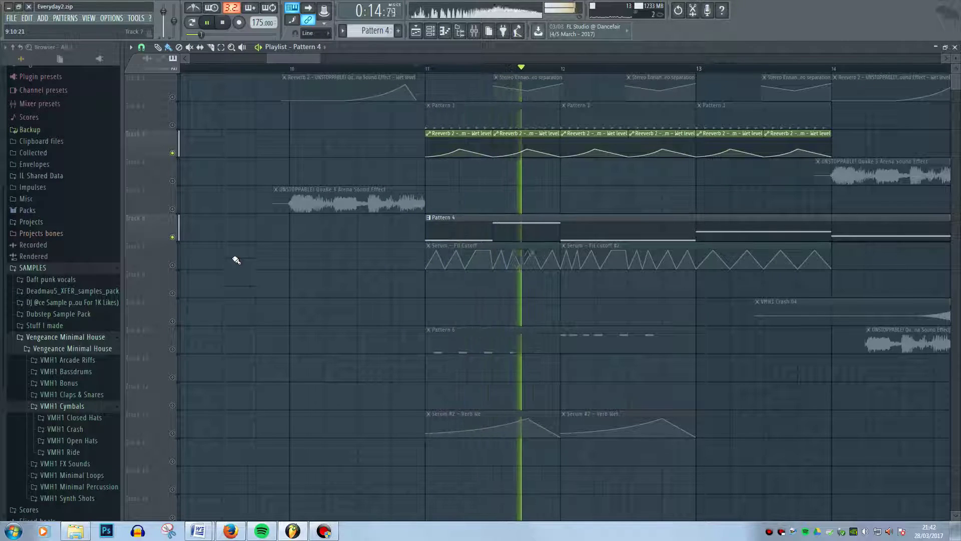
pyautogui.press('space')
pyautogui.click(172, 264)
pyautogui.press('space')
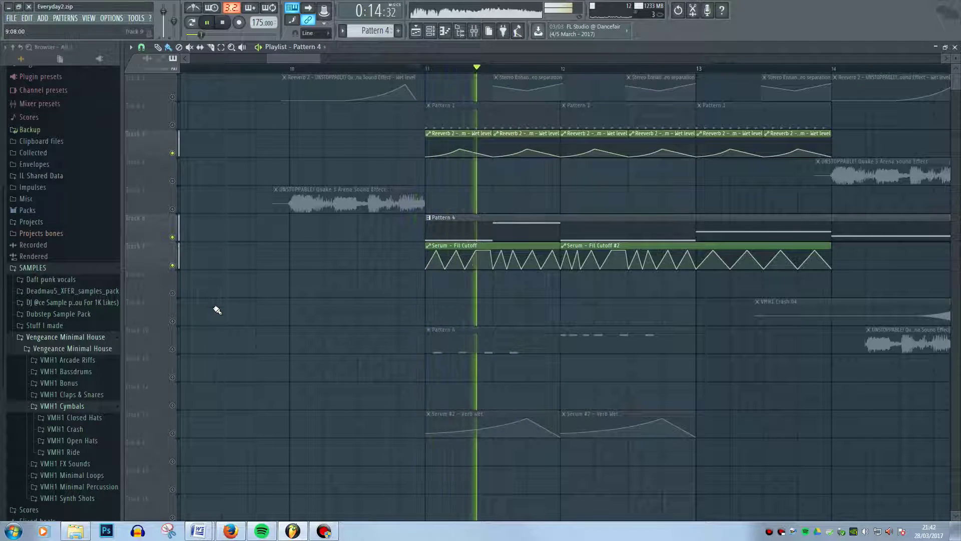
pyautogui.press('space')
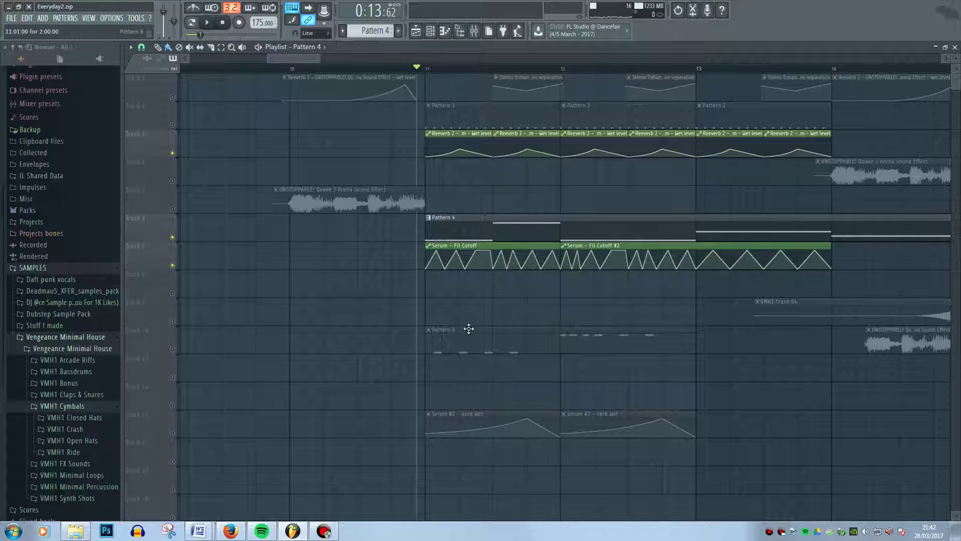
# Enable Fruity Reeverb 2 on the Serum insert and audition the soloed bass with its automation from just before bar 11
pyautogui.click(474, 31)
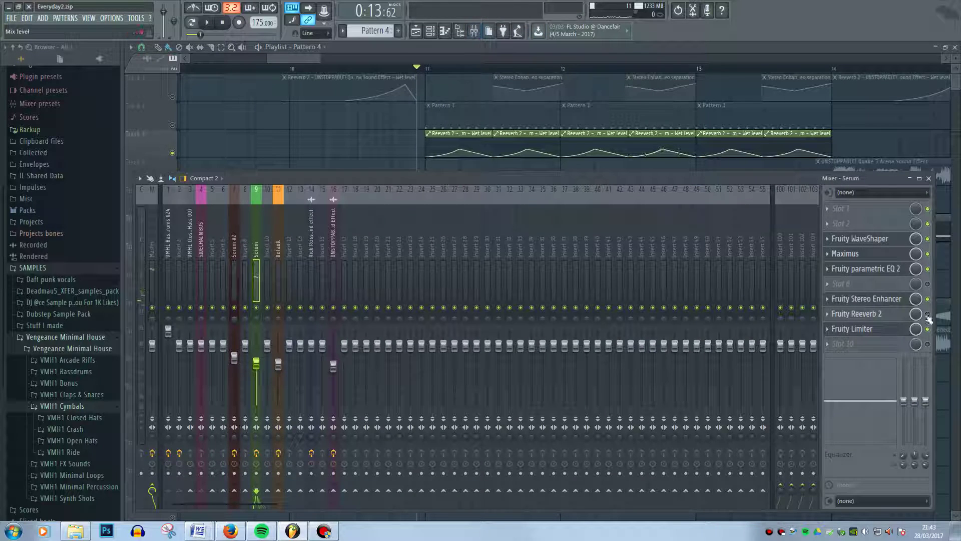
pyautogui.press('F9')
pyautogui.press('space')
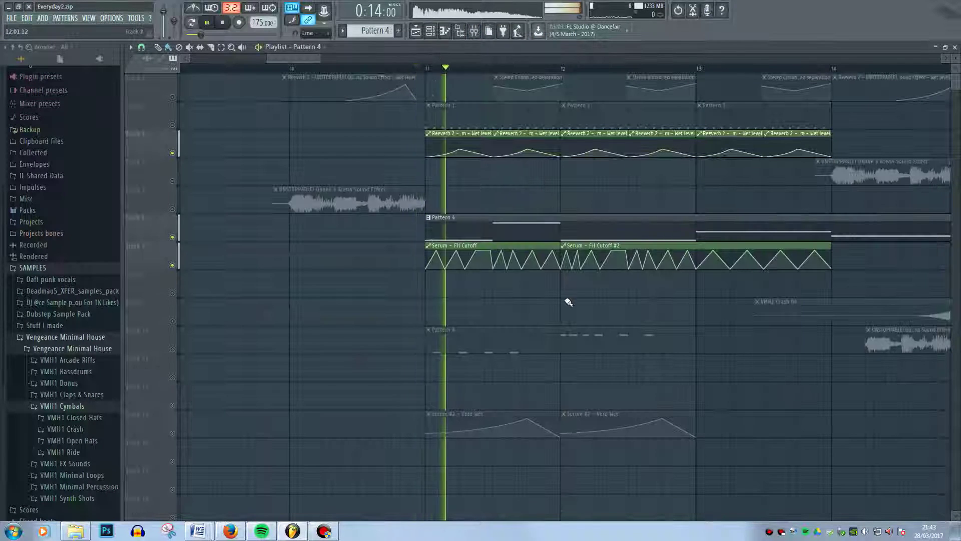
pyautogui.press('space')
pyautogui.press('space')
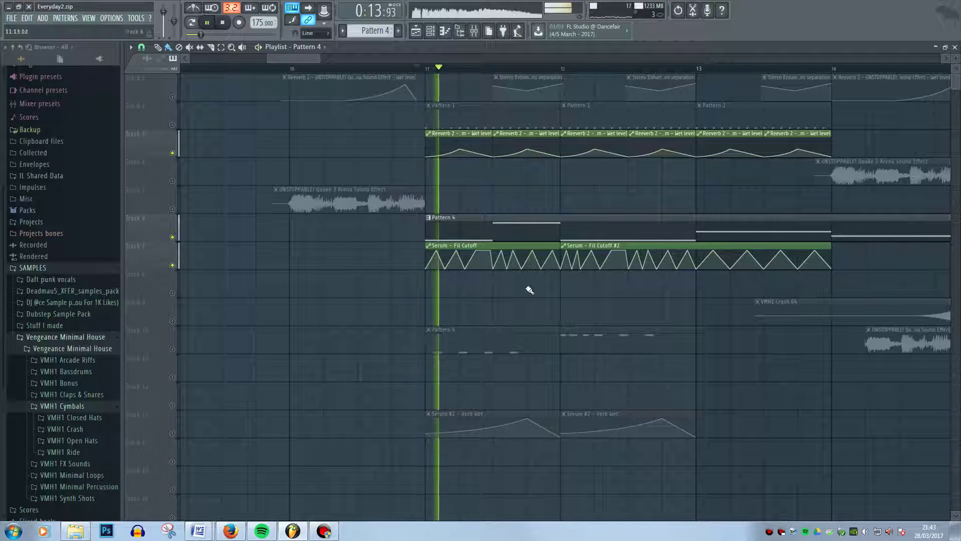
pyautogui.press('space')
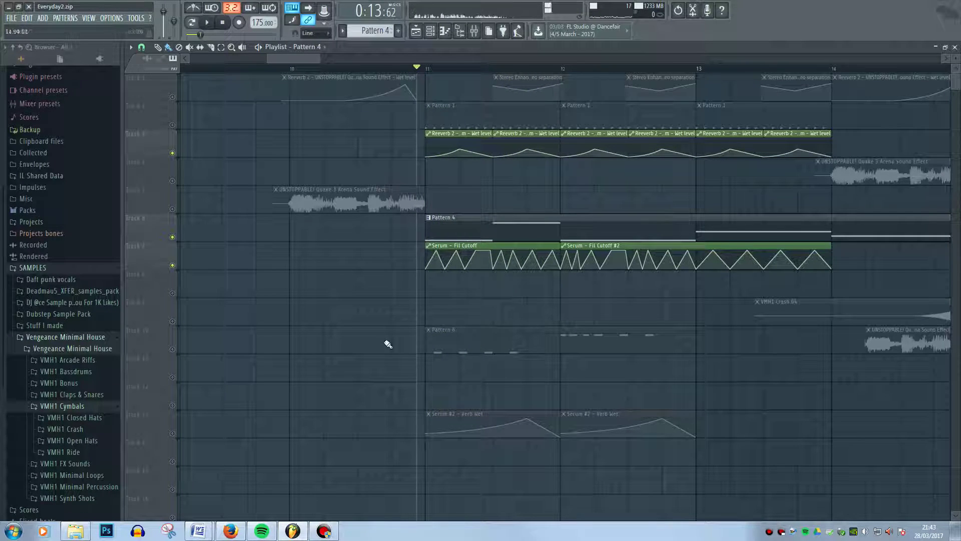
# Unmute all playlist tracks, audition the full mix from just before bar 11, and check the Serum insert's effect chain
pyautogui.scroll(-3, 350, 323)
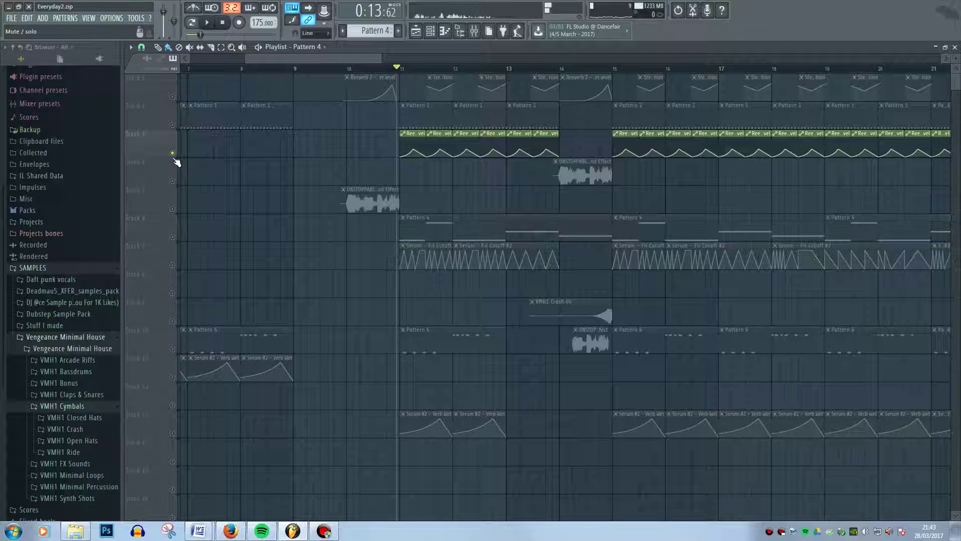
pyautogui.press('space')
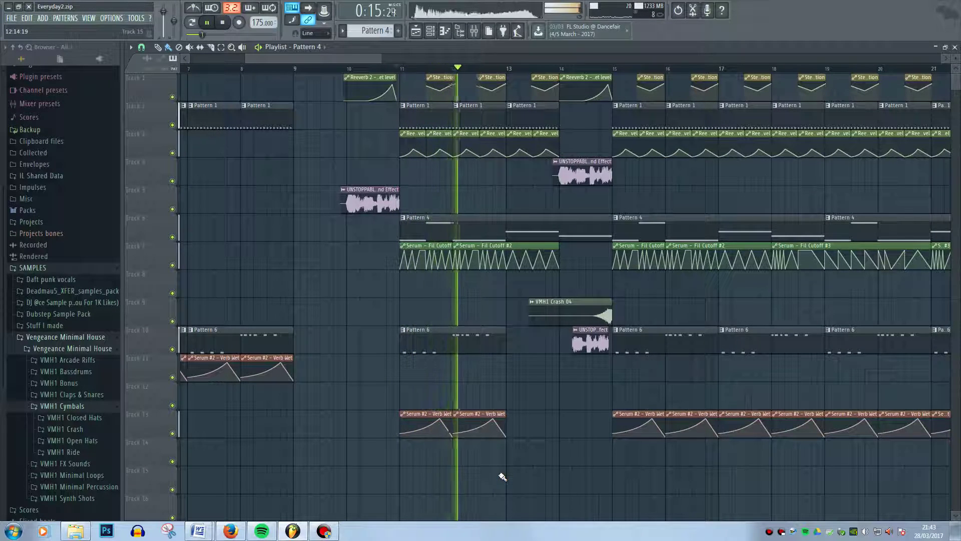
pyautogui.press('space')
pyautogui.click(478, 33)
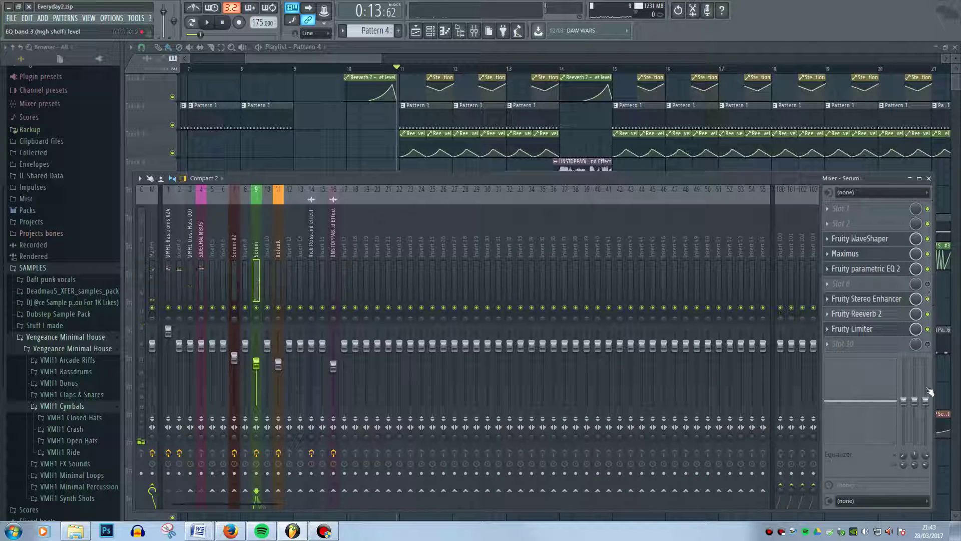
pyautogui.click(519, 49)
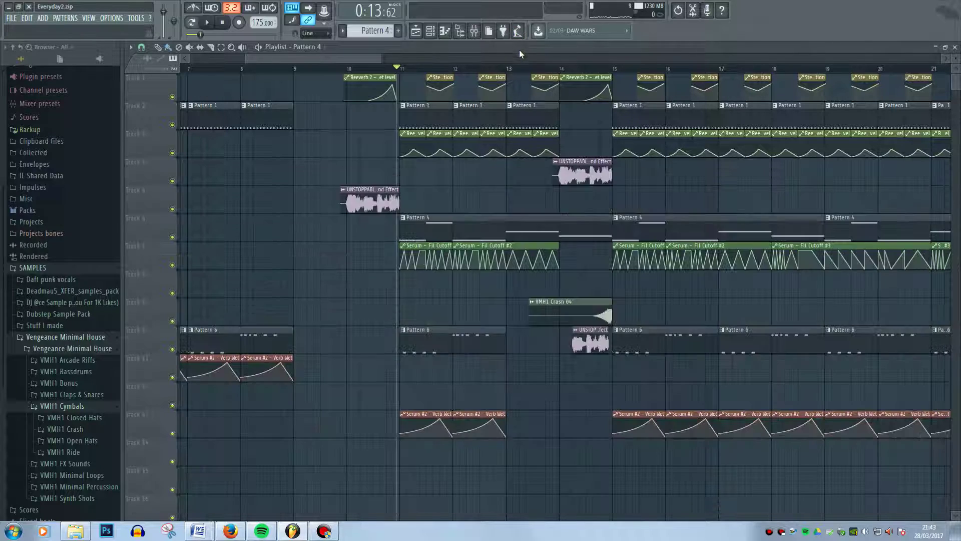
# Audition the transition from late in bar 13 into bar 14, where the vocal clips and reversed crash play
pyautogui.scroll(-4, 415, 218)
pyautogui.scroll(4, 393, 223)
pyautogui.click(563, 70)
pyautogui.press('space')
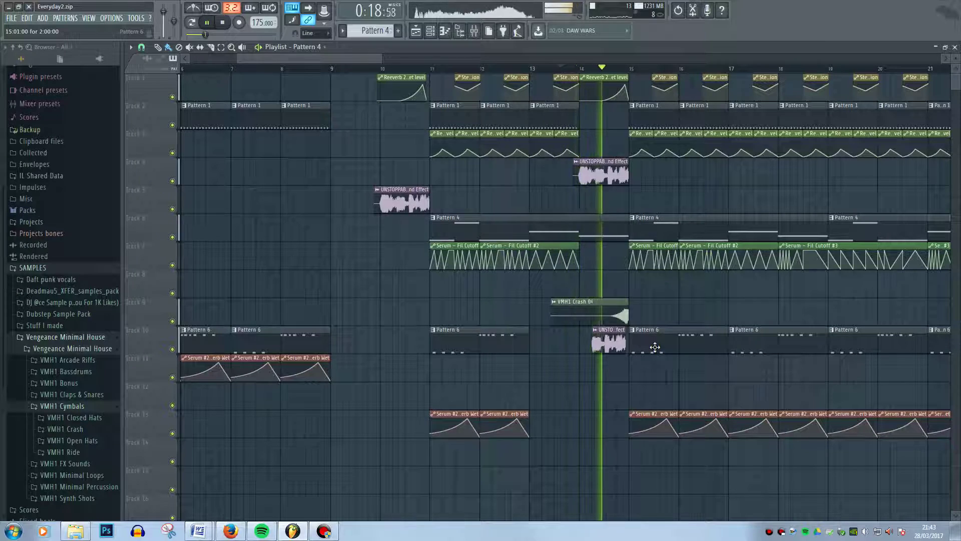
pyautogui.press('space')
# Compare the waveforms of the two overlapping UNSTOPPABLE! vocal clips in bar 14 on tracks 4 and 10
pyautogui.scroll(2, 617, 342)
pyautogui.scroll(5, 591, 345)
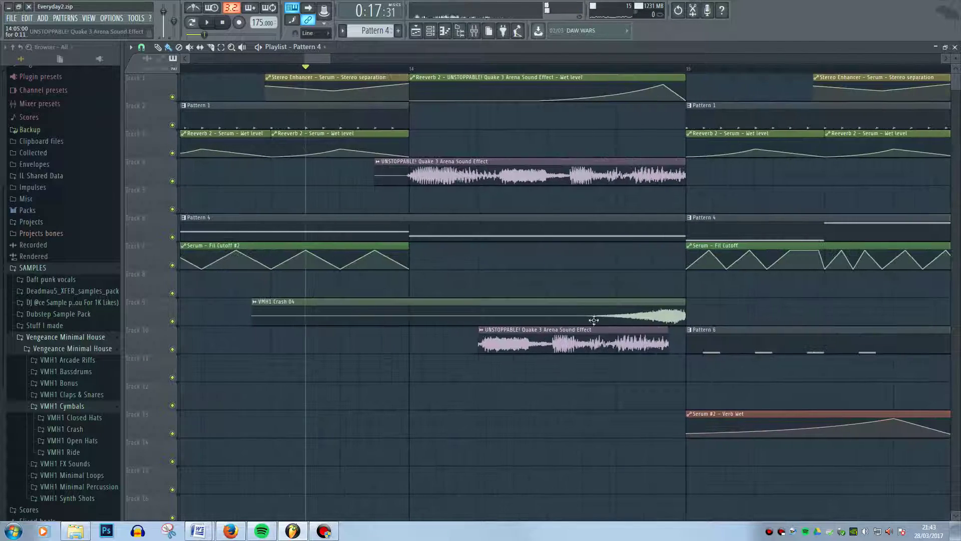
pyautogui.scroll(-1, 521, 360)
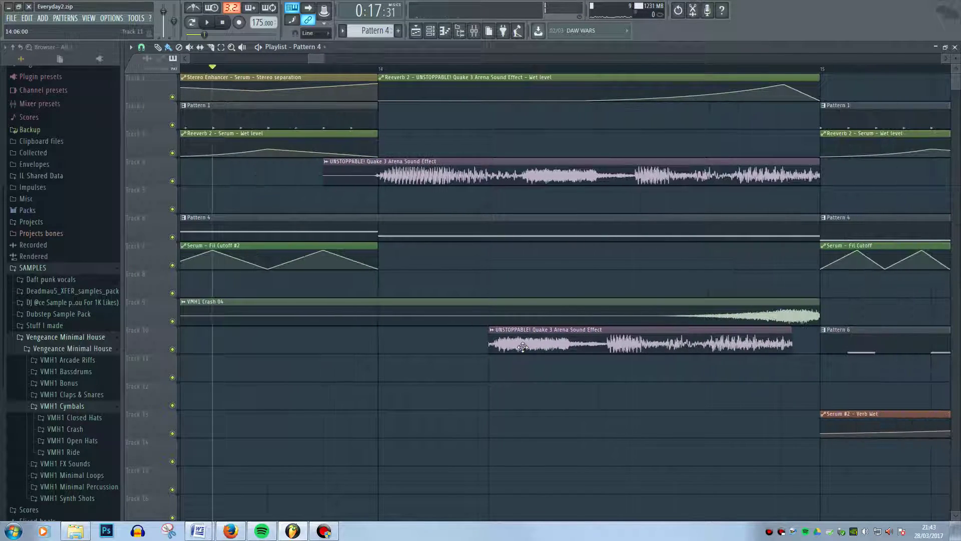
pyautogui.scroll(4, 642, 310)
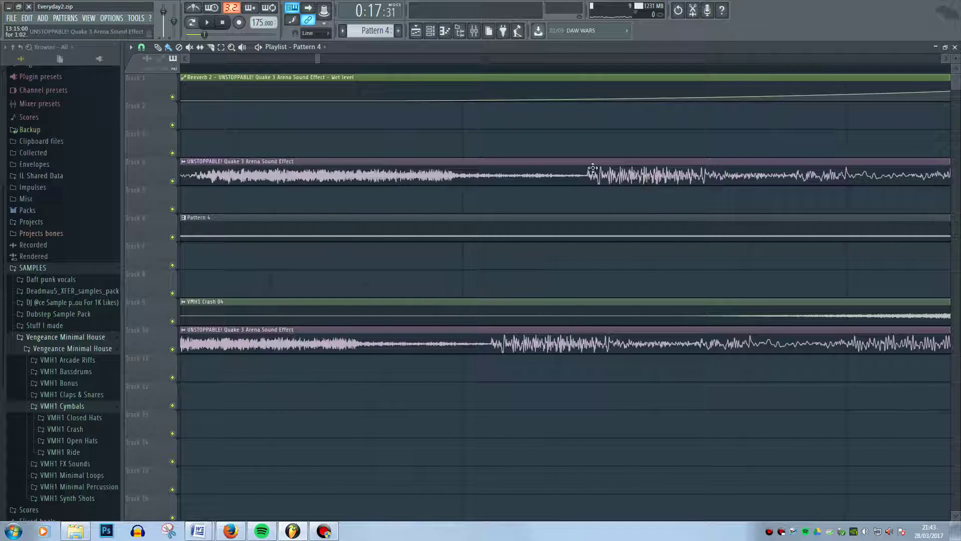
pyautogui.press('space')
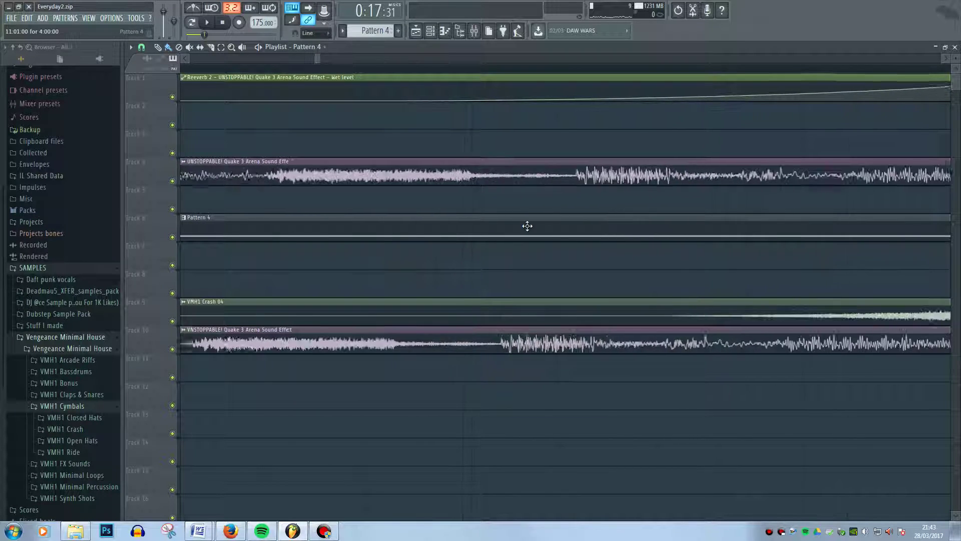
pyautogui.scroll(-4, 554, 316)
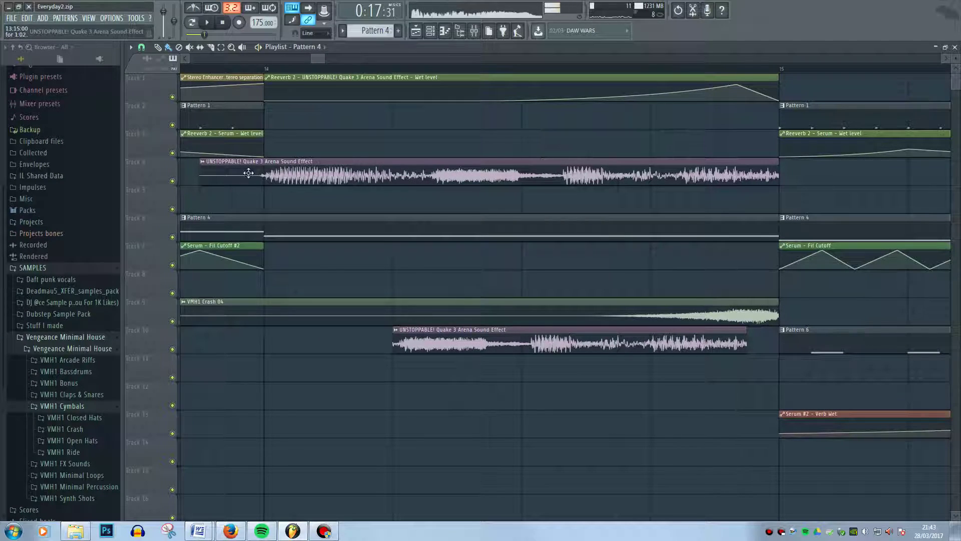
# Solo the UNSTOPPABLE! vocal on track 4, audition it from bar 14, and replay it with the track 10 vocal unmuted
pyautogui.rightClick(172, 181)
pyautogui.press('space')
pyautogui.press('space')
pyautogui.press('space')
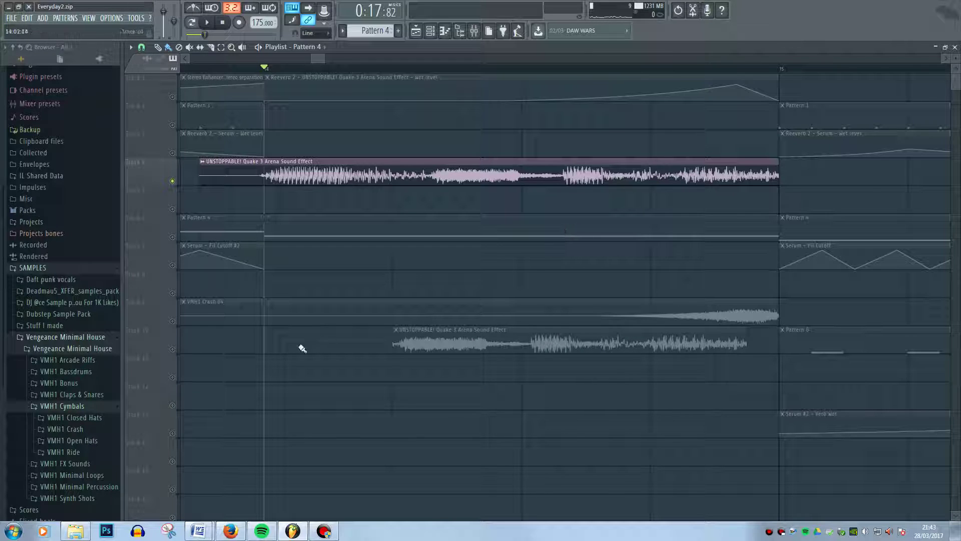
pyautogui.click(176, 351)
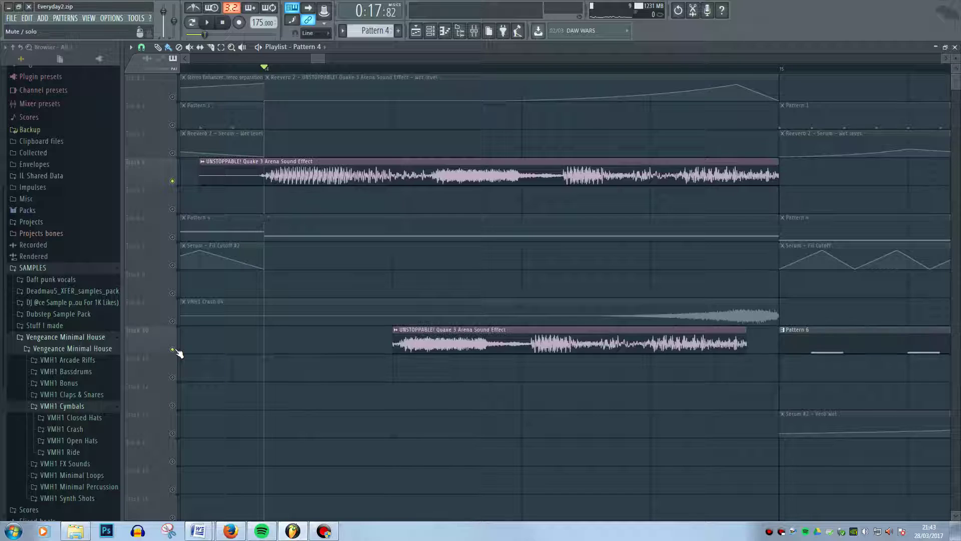
pyautogui.press('space')
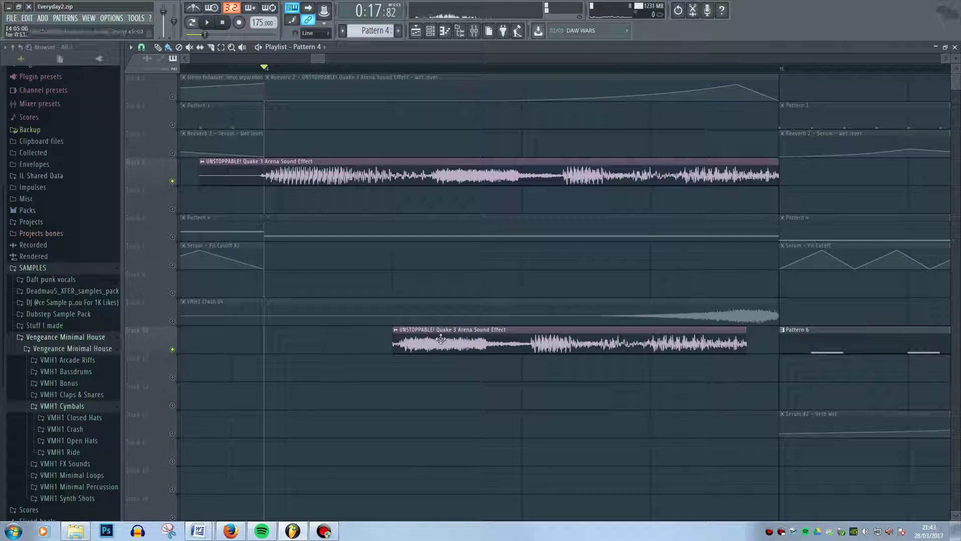
# Open the UNSTOPPABLE! clip's settings and its mixer insert 16, and audition the vocal with the Fruity delay 2 settings open
pyautogui.scroll(-4, 440, 210)
pyautogui.doubleClick(479, 170)
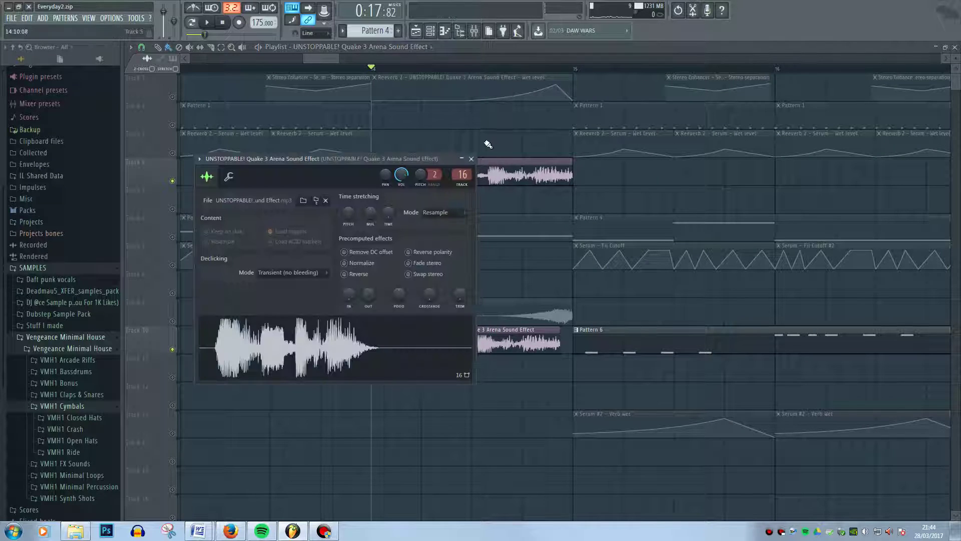
pyautogui.press('F9')
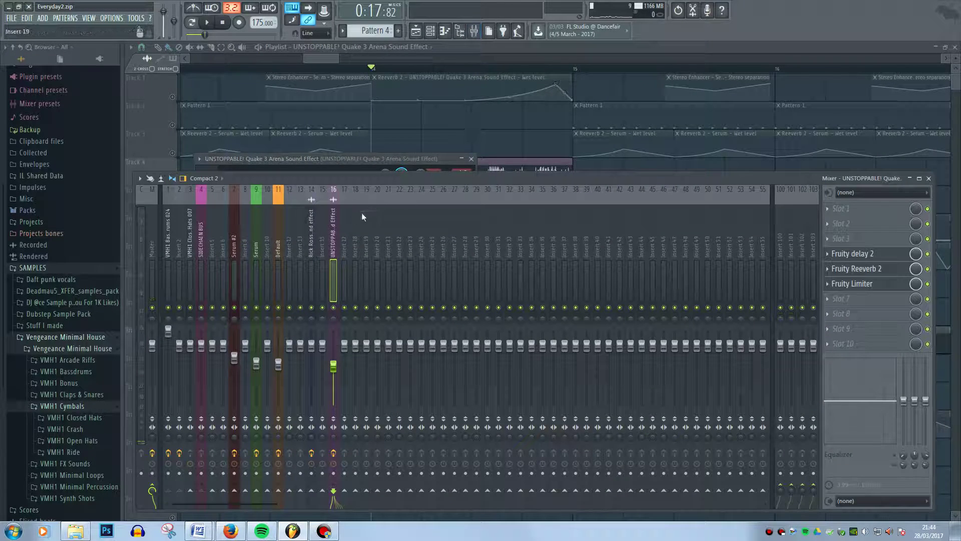
pyautogui.click(883, 258)
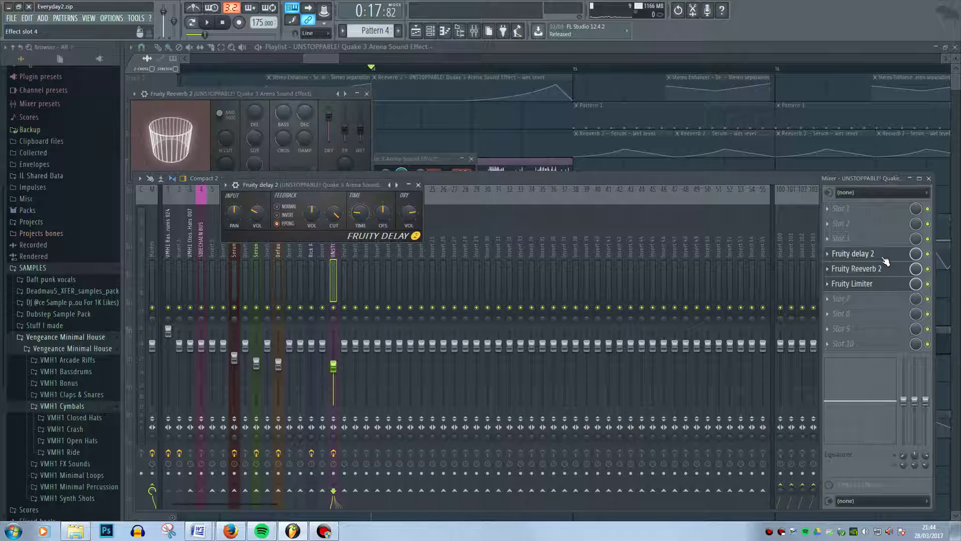
pyautogui.press('space')
pyautogui.press('space')
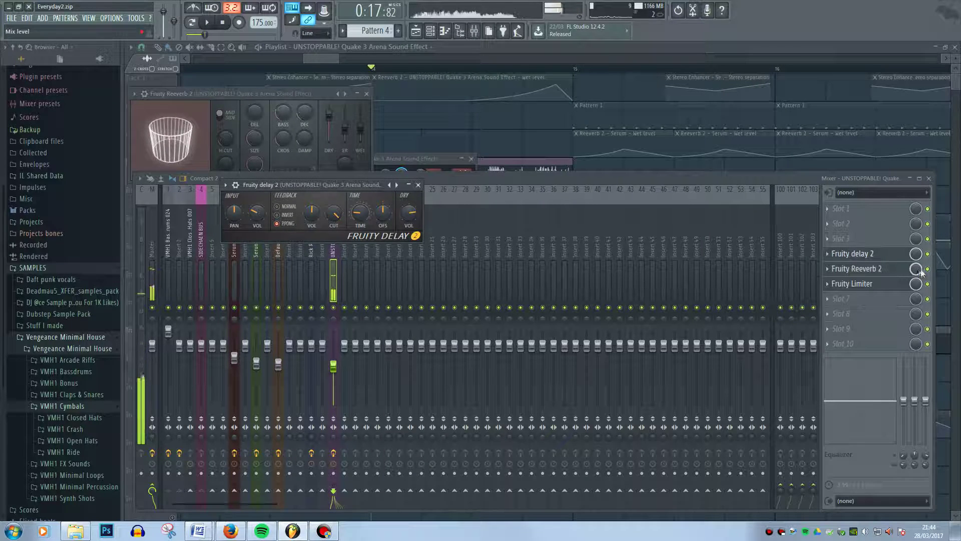
# Audition the vocal on mixer insert 16 with Fruity Reeverb 2 and Fruity Limiter bypassed, and replay it with the reverb re-enabled
pyautogui.click(887, 258)
pyautogui.press('space')
pyautogui.press('space')
pyautogui.click(928, 284)
pyautogui.press('space')
pyautogui.press('space')
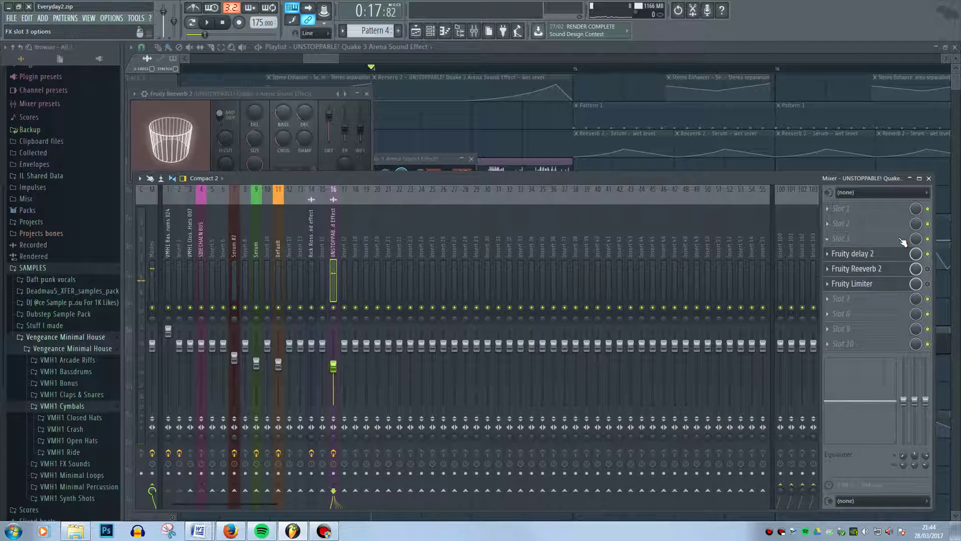
pyautogui.press('space')
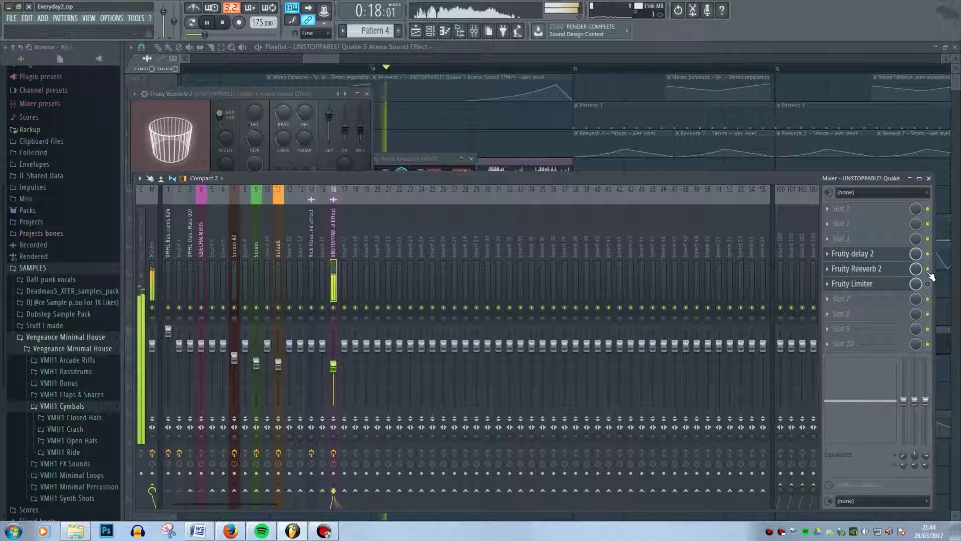
pyautogui.press('space')
pyautogui.click(514, 55)
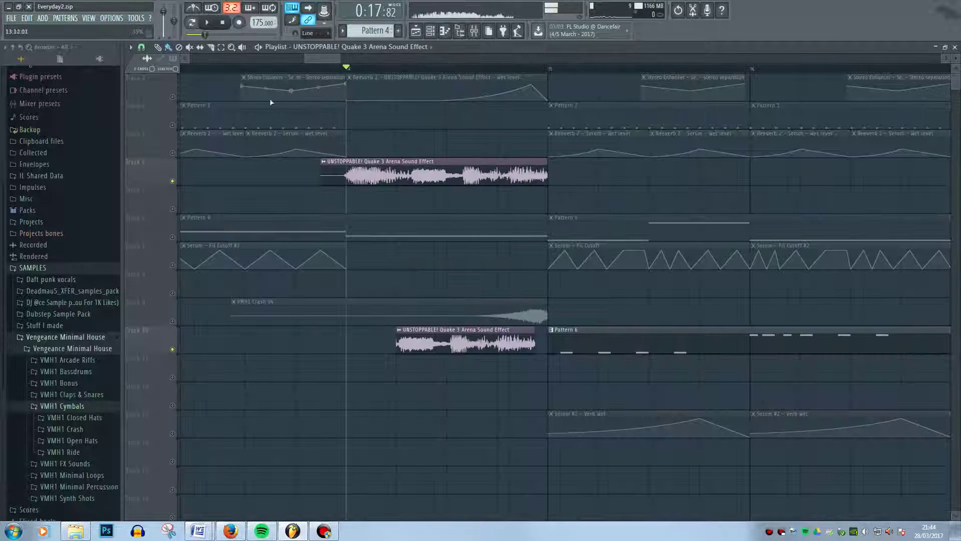
# Unmute track 1 with the Reeverb 2 wet level automation and audition both UNSTOPPABLE! vocals from bar 14
pyautogui.click(172, 97)
pyautogui.press('space')
pyautogui.press('space')
pyautogui.press('space')
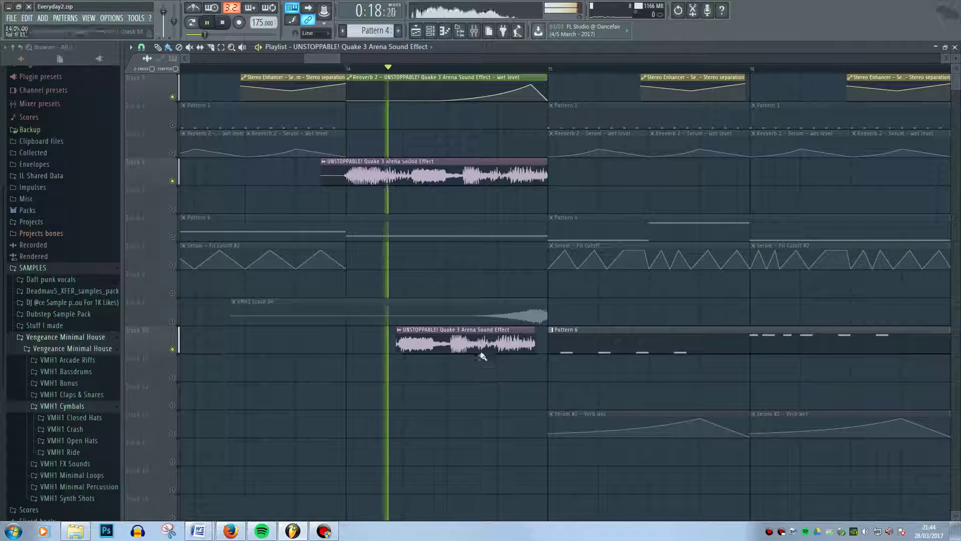
pyautogui.press('space')
# Inspect the Fruity Reeverb 2 and Fruity Limiter settings on mixer insert 16, switching the limiter on
pyautogui.click(474, 31)
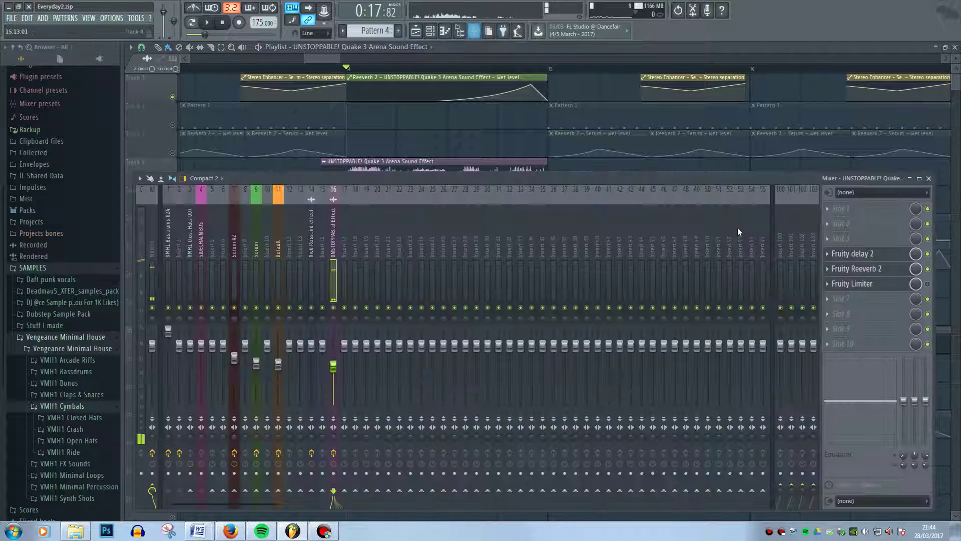
pyautogui.click(898, 286)
pyautogui.click(898, 271)
pyautogui.click(898, 272)
pyautogui.click(898, 271)
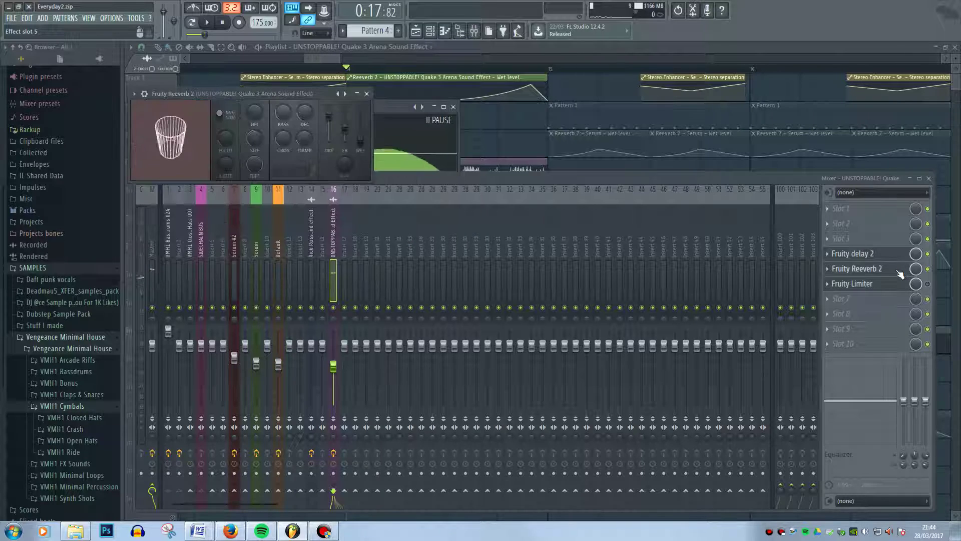
pyautogui.click(927, 283)
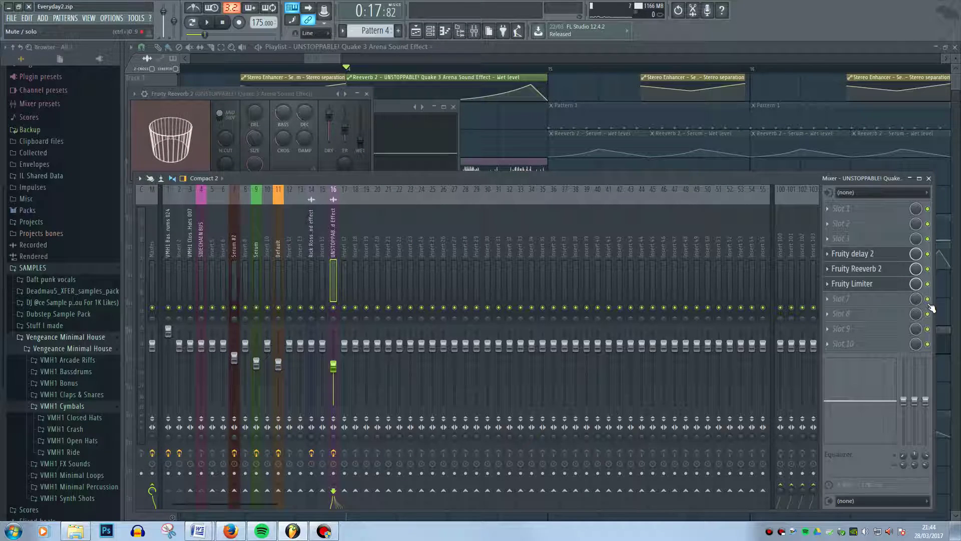
pyautogui.click(891, 284)
pyautogui.click(891, 285)
pyautogui.click(891, 284)
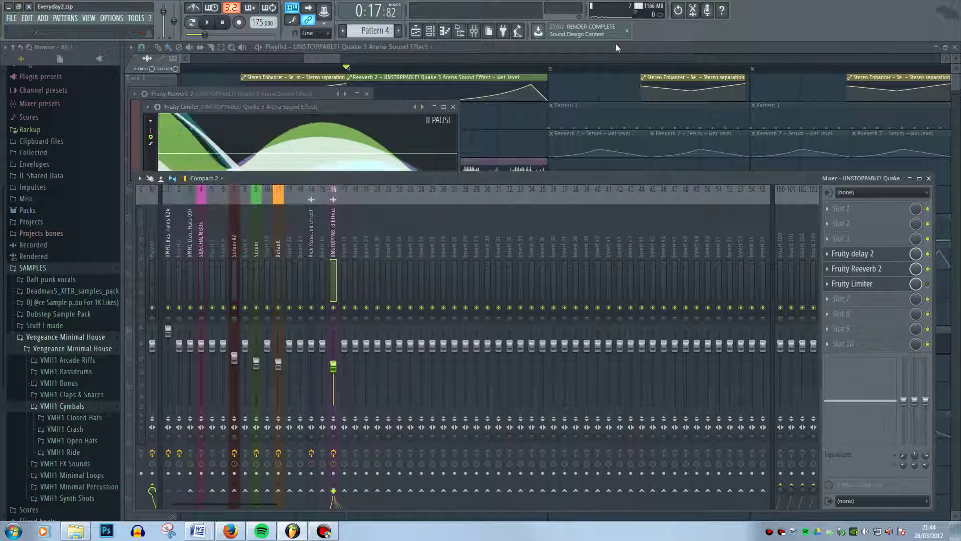
# Return to the playlist, unmute all tracks, and audition the full transition from bar 14
pyautogui.press('F12')
pyautogui.rightClick(173, 125)
pyautogui.press('space')
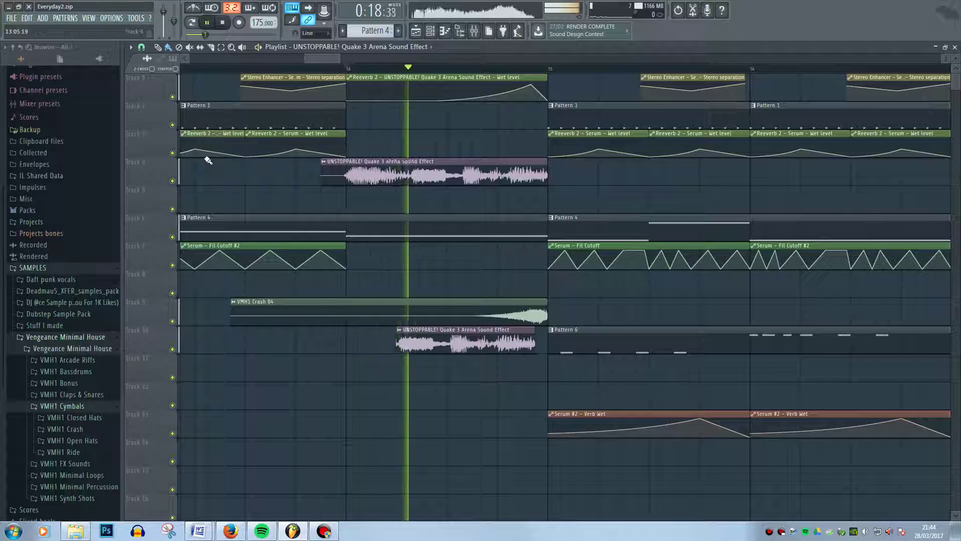
pyautogui.press('space')
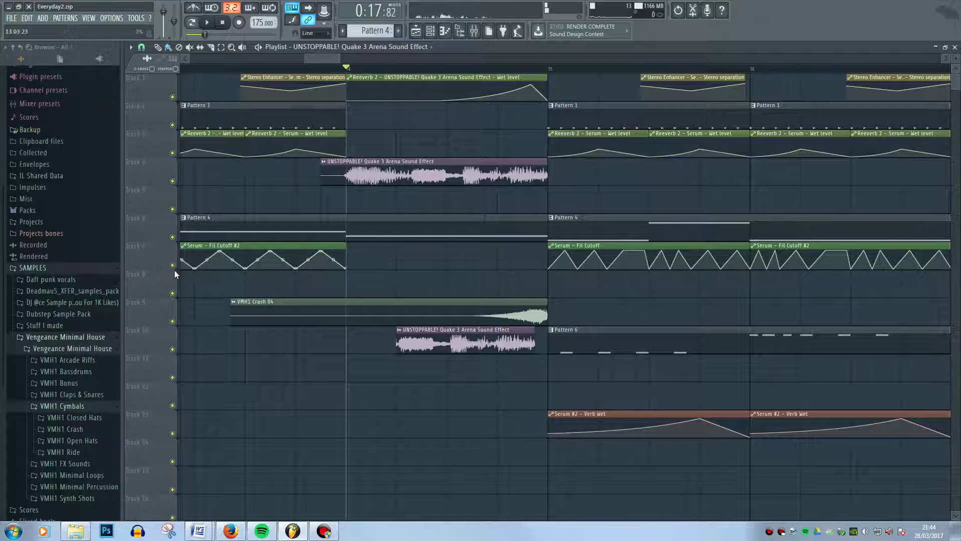
# Solo the UNSTOPPABLE! vocal on track 4, unmute tracks 2 and 10, and audition them from bar 14
pyautogui.rightClick(173, 182)
pyautogui.click(172, 125)
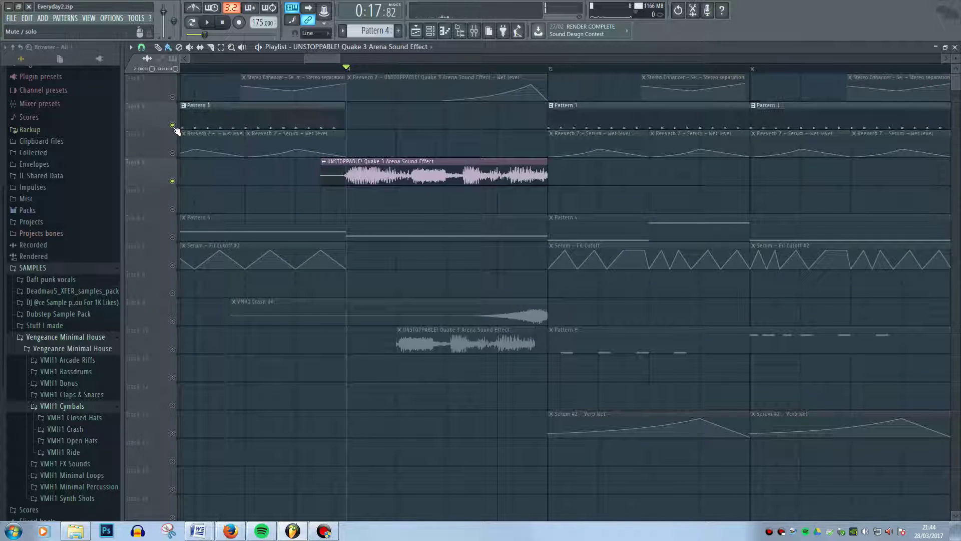
pyautogui.click(173, 349)
pyautogui.press('space')
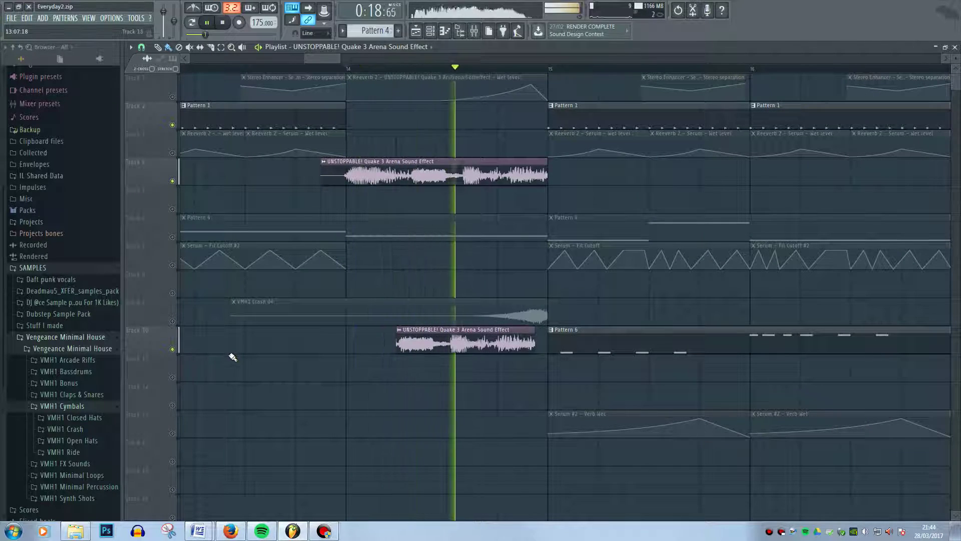
pyautogui.press('space')
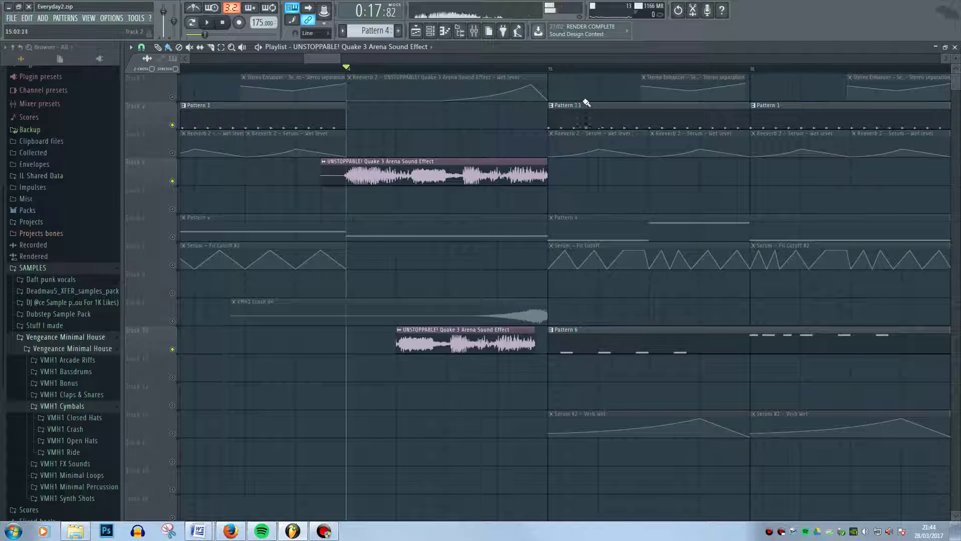
# Replay the layered vocals from bar 14 with the effect chain of mixer insert 16 open, and return to the playlist
pyautogui.click(474, 31)
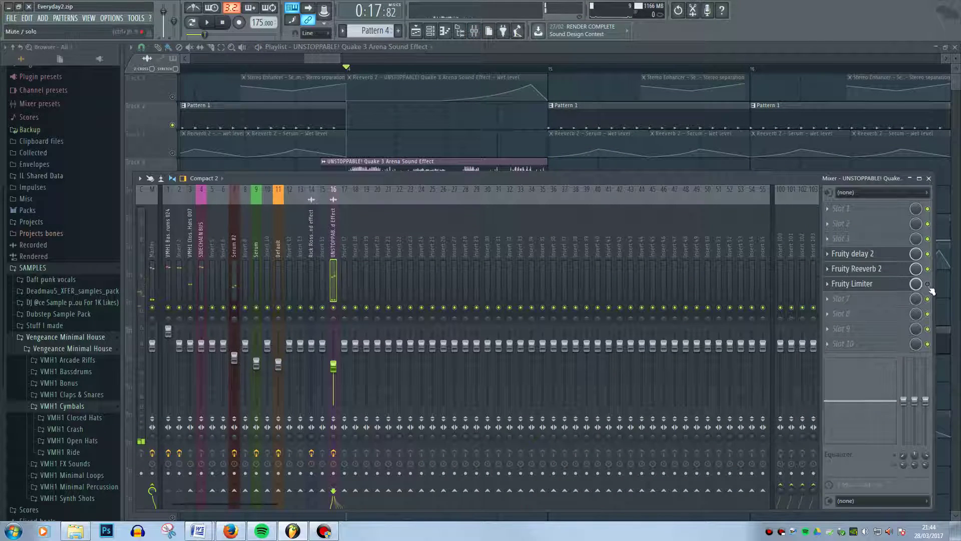
pyautogui.press('space')
pyautogui.press('space')
pyautogui.press('F9')
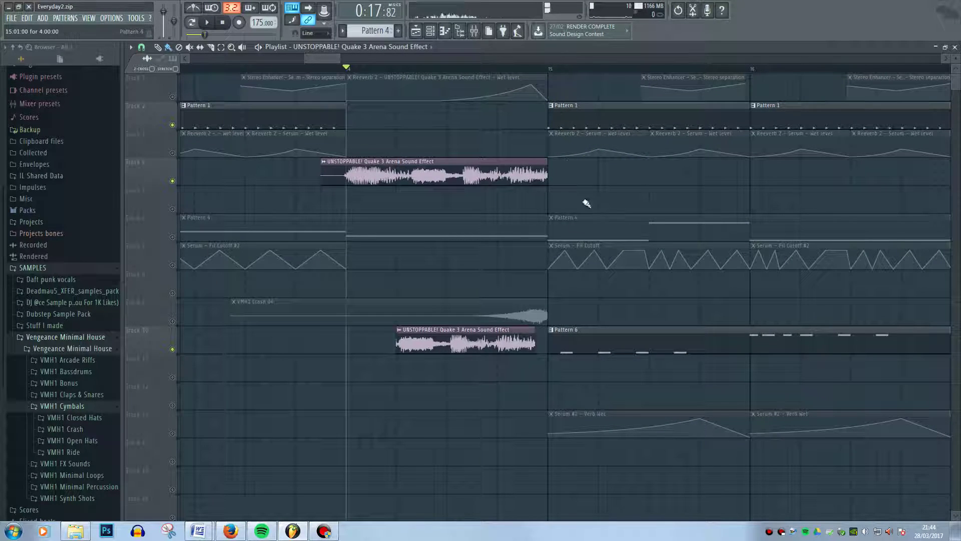
# Restore all muted playlist tracks and audition the whole arrangement from bar 14 into bar 15
pyautogui.rightClick(179, 176)
pyautogui.rightClick(174, 181)
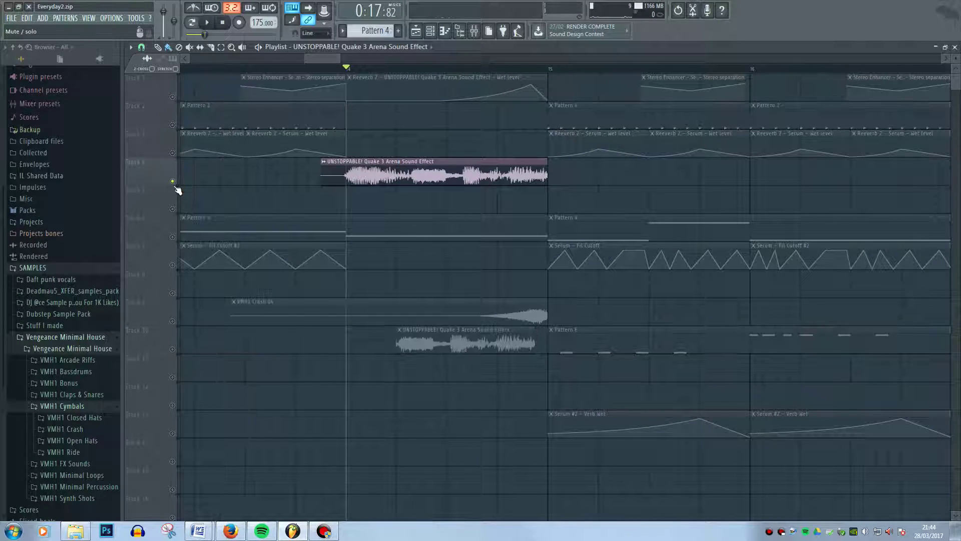
pyautogui.rightClick(173, 181)
pyautogui.press('space')
pyautogui.scroll(-4, 522, 309)
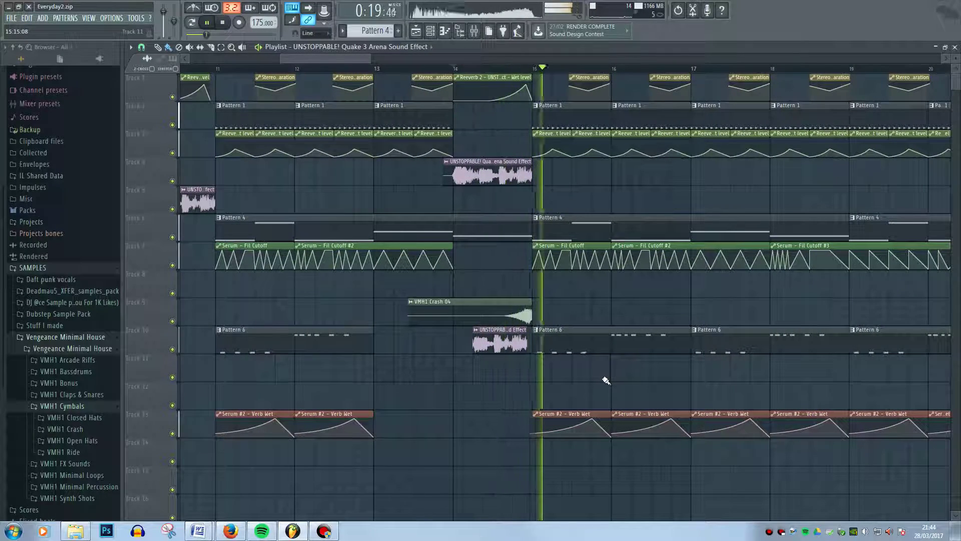
pyautogui.press('space')
# Audition the transition with the reversed VMH1 Crash 04 clip's fade-in removed, and again with the fade-in restored
pyautogui.scroll(5, 525, 358)
pyautogui.doubleClick(522, 315)
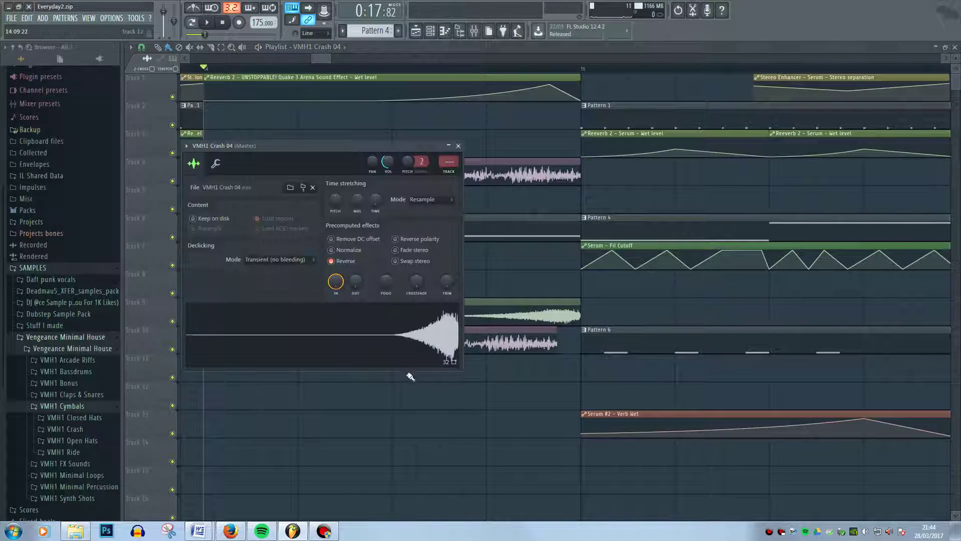
pyautogui.moveTo(338, 282); pyautogui.dragTo(339, 283)
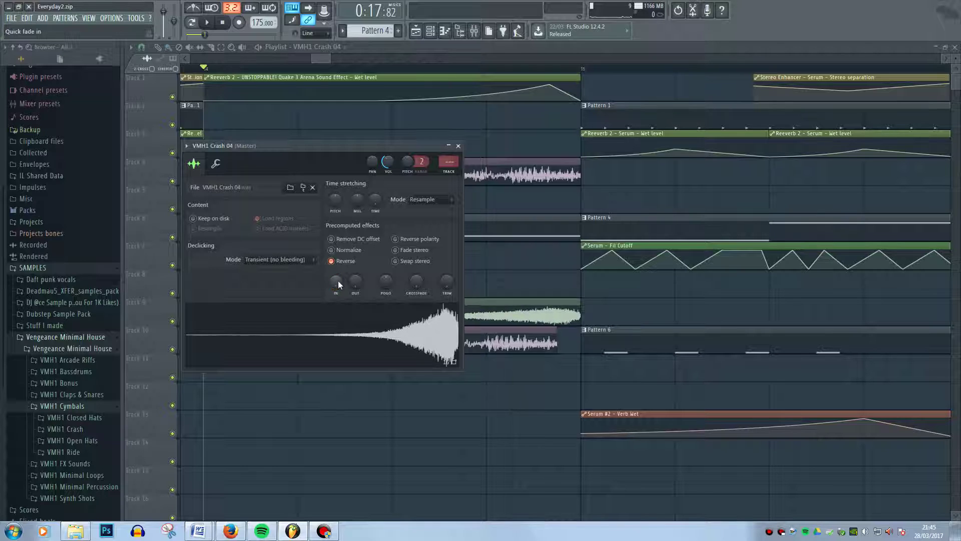
pyautogui.press('space')
pyautogui.press('space')
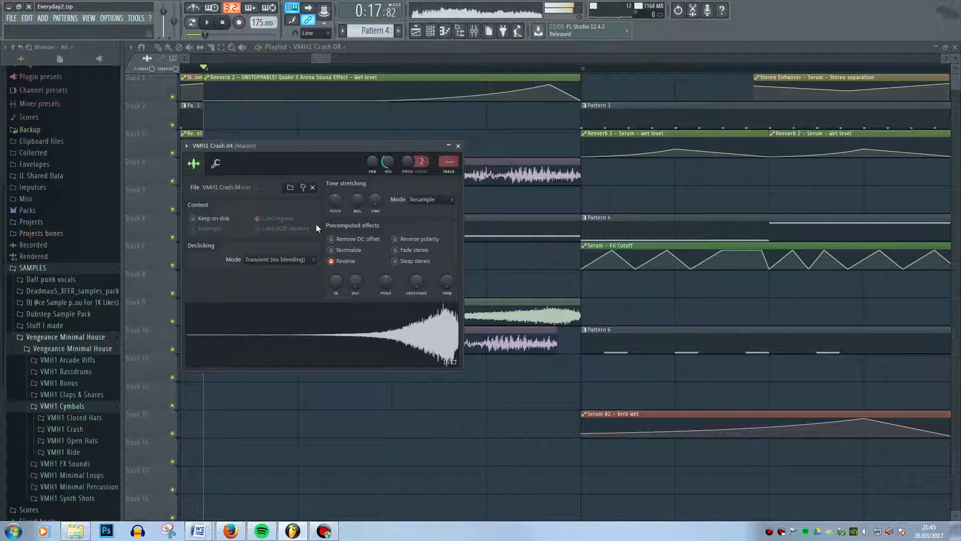
pyautogui.moveTo(337, 281); pyautogui.dragTo(347, 444)
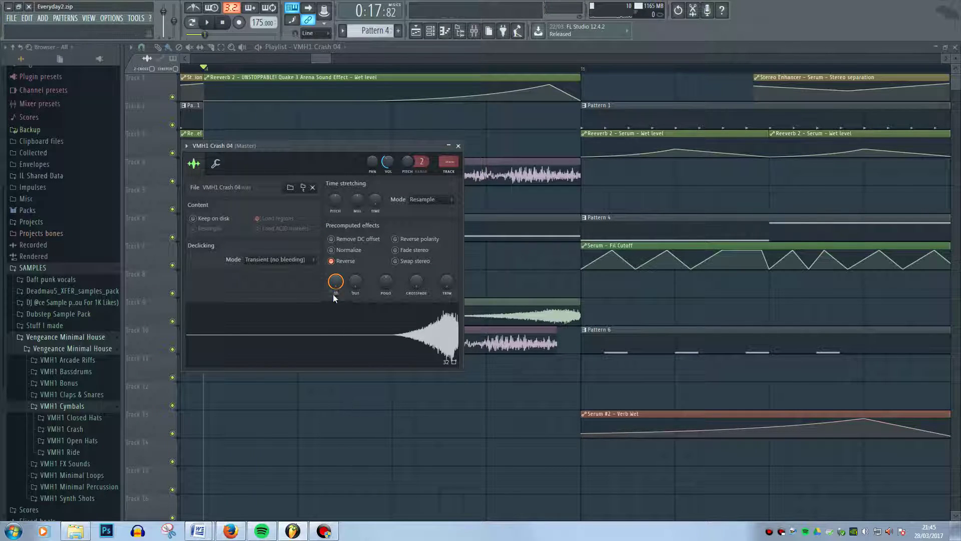
pyautogui.press('space')
pyautogui.press('space')
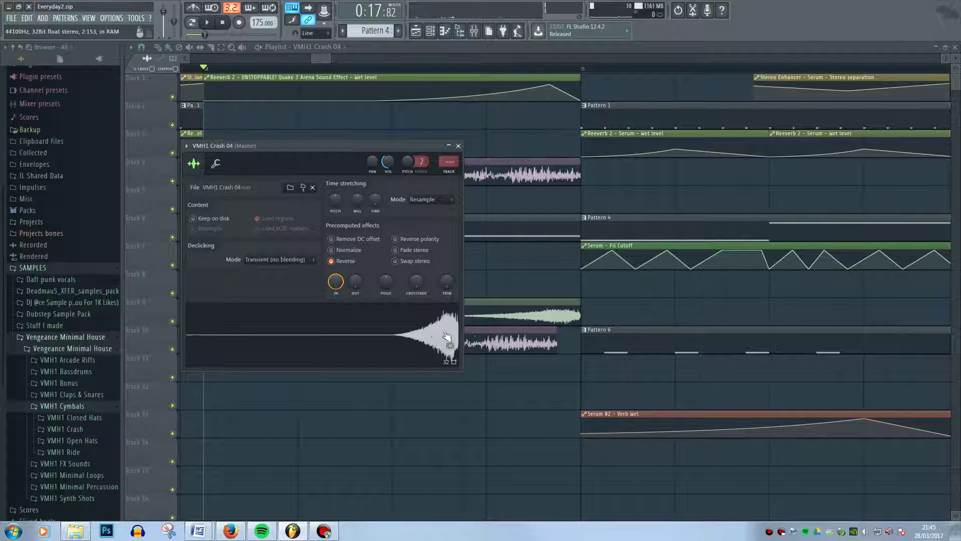
# Close the crash settings, survey the whole arrangement, and audition the section starting at bar 23
pyautogui.click(499, 50)
pyautogui.scroll(-3, 487, 287)
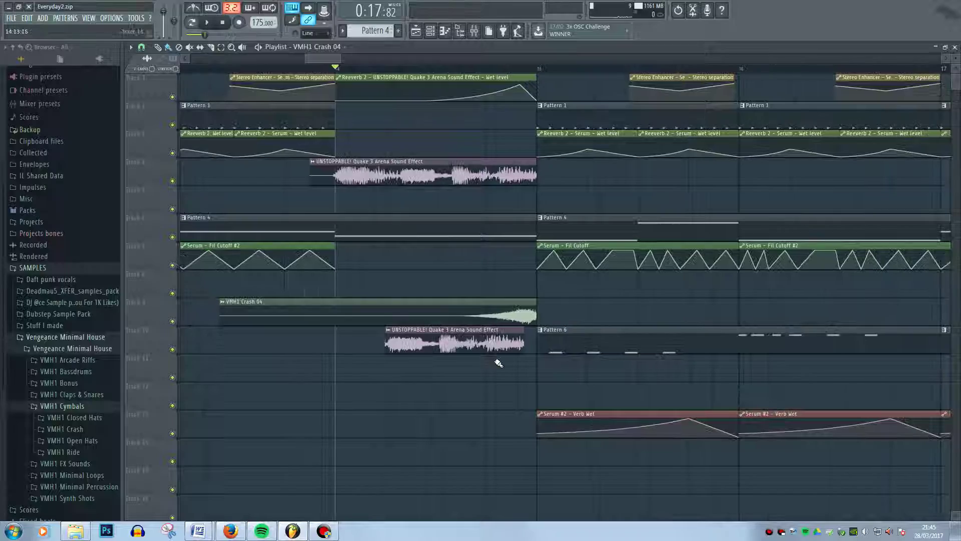
pyautogui.scroll(-6, 499, 363)
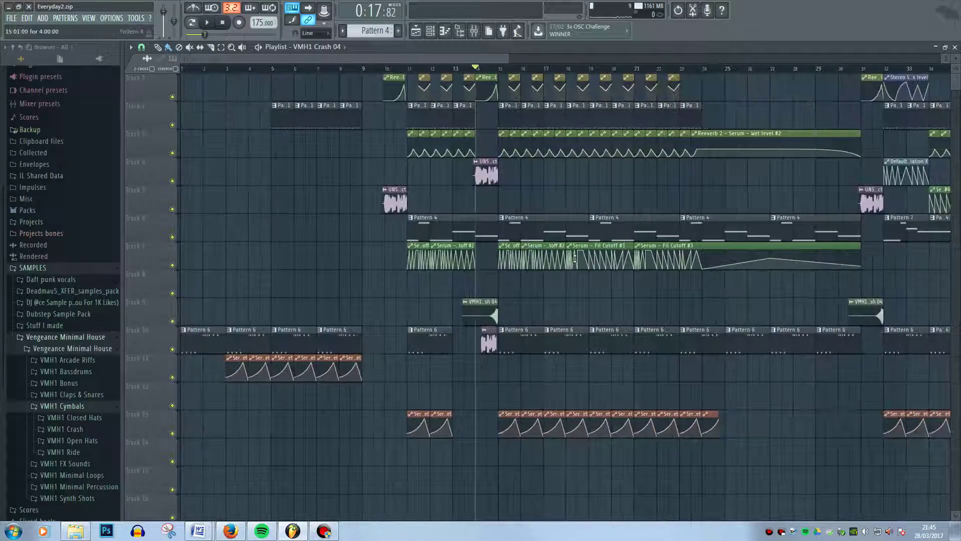
pyautogui.scroll(-2, 533, 363)
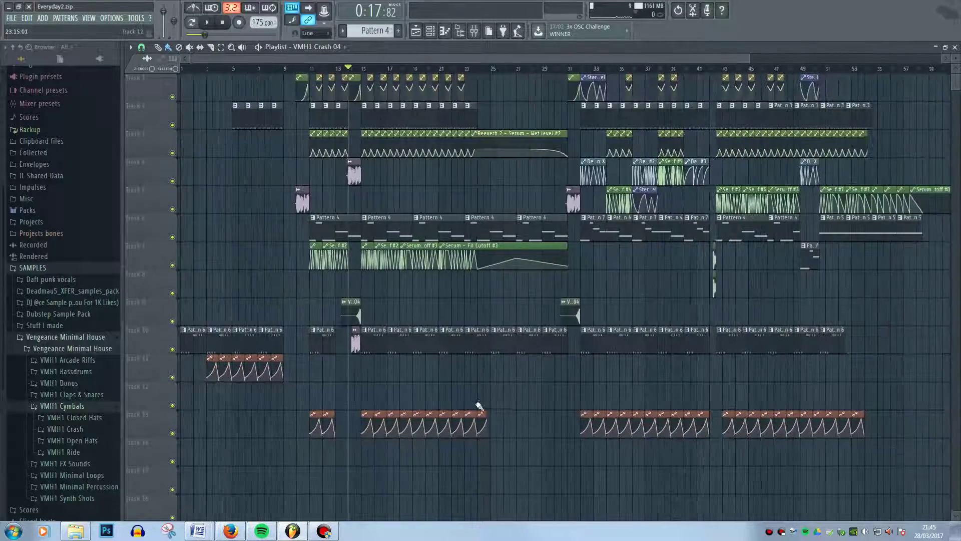
pyautogui.scroll(-2, 471, 410)
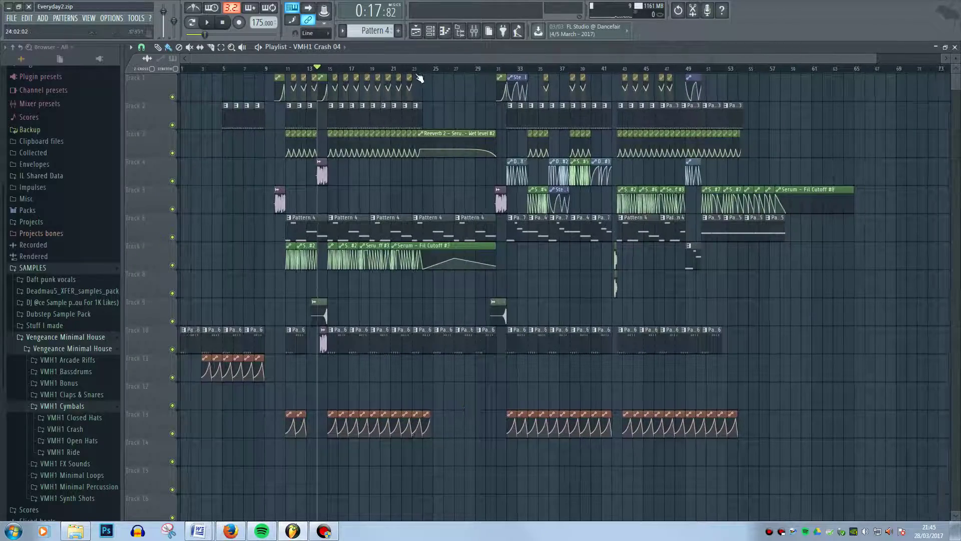
pyautogui.scroll(4, 397, 112)
pyautogui.click(441, 68)
pyautogui.press('space')
pyautogui.press('space')
# Examine the Serum #2 - Verb Wet automation clips around bar 23 and replay that section
pyautogui.scroll(4, 449, 449)
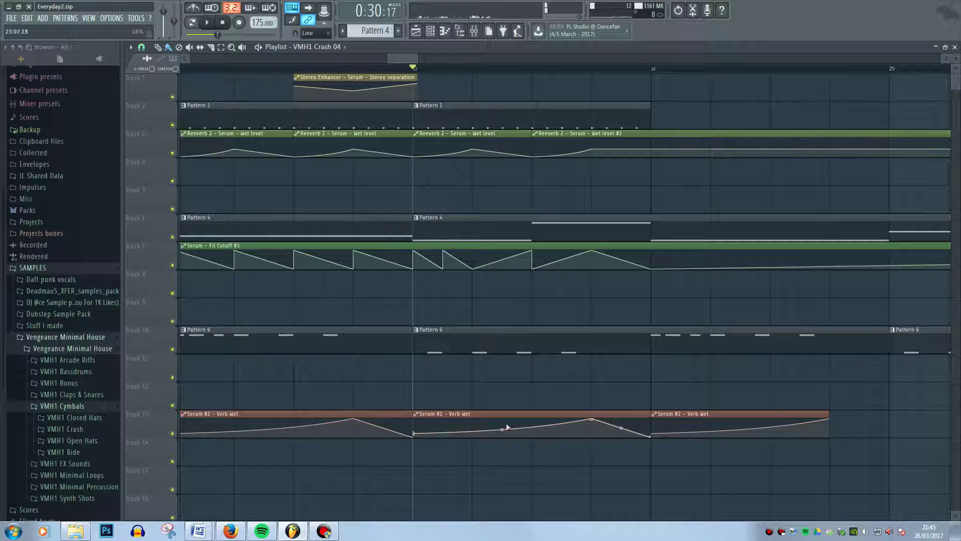
pyautogui.scroll(-4, 481, 415)
pyautogui.press('space')
pyautogui.press('space')
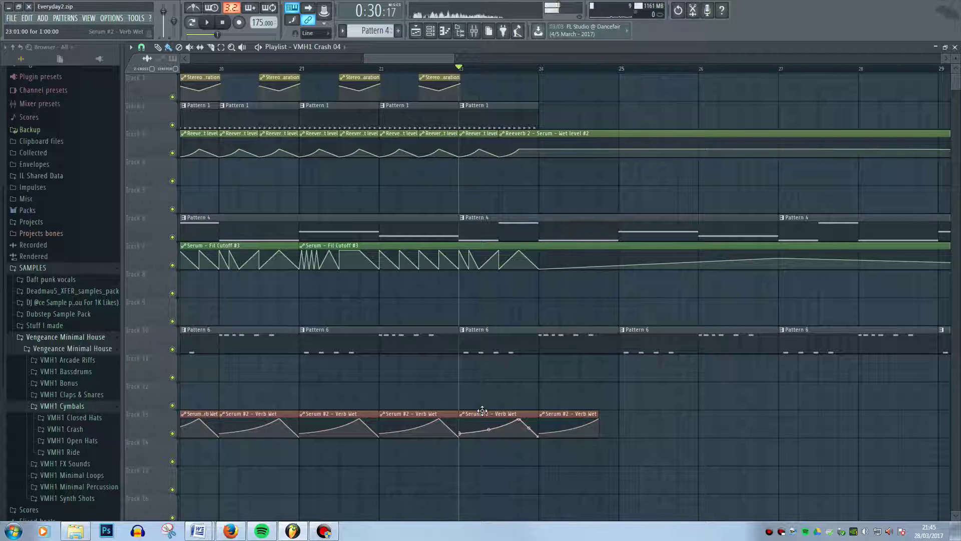
# Open Pattern 6 and its Serum #2 synth settings, switch playback to pattern mode, and open the Serum #2 piano roll
pyautogui.doubleClick(319, 342)
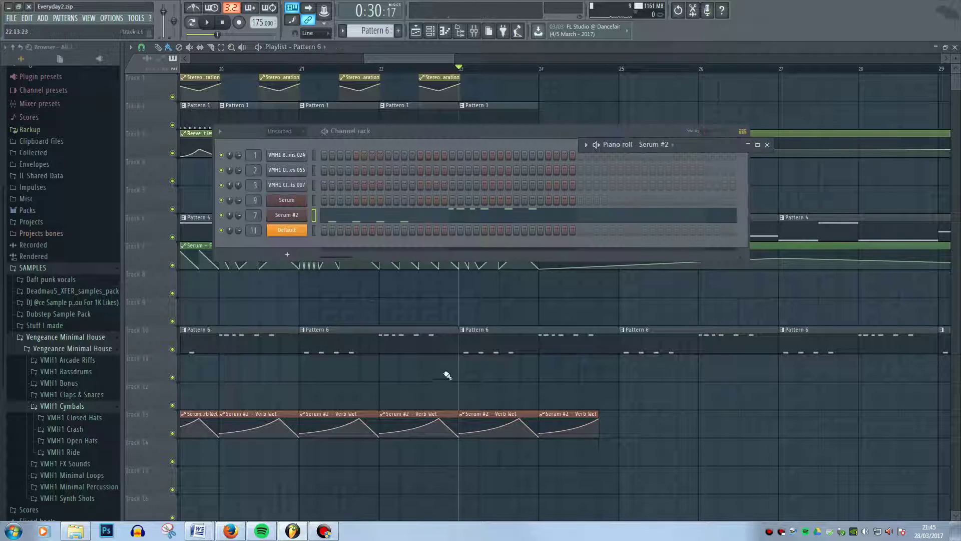
pyautogui.click(287, 215)
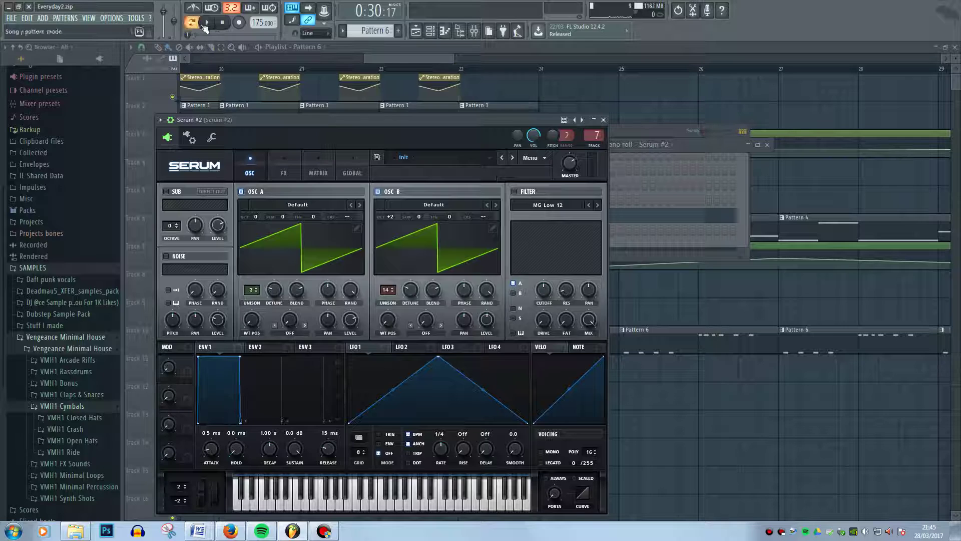
pyautogui.click(686, 155)
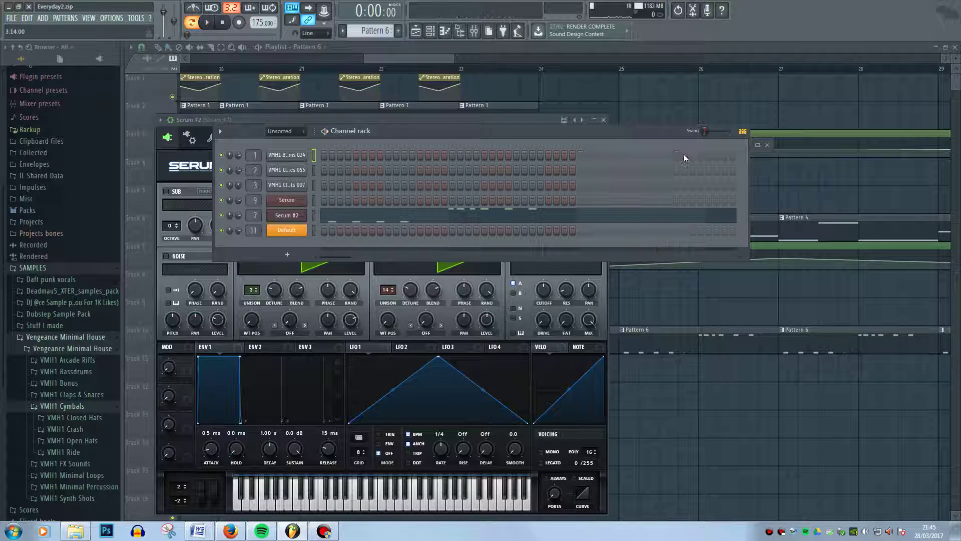
pyautogui.click(477, 222)
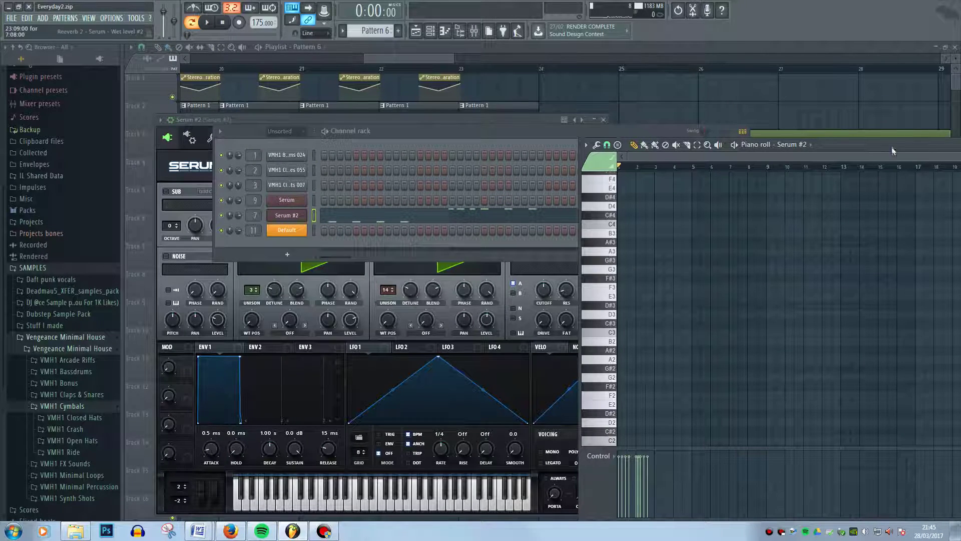
# Maximize the Serum #2 piano roll and delete the stray B3 note in bar 17
pyautogui.moveTo(893, 148); pyautogui.dragTo(572, 140)
pyautogui.click(721, 136)
pyautogui.click(721, 135)
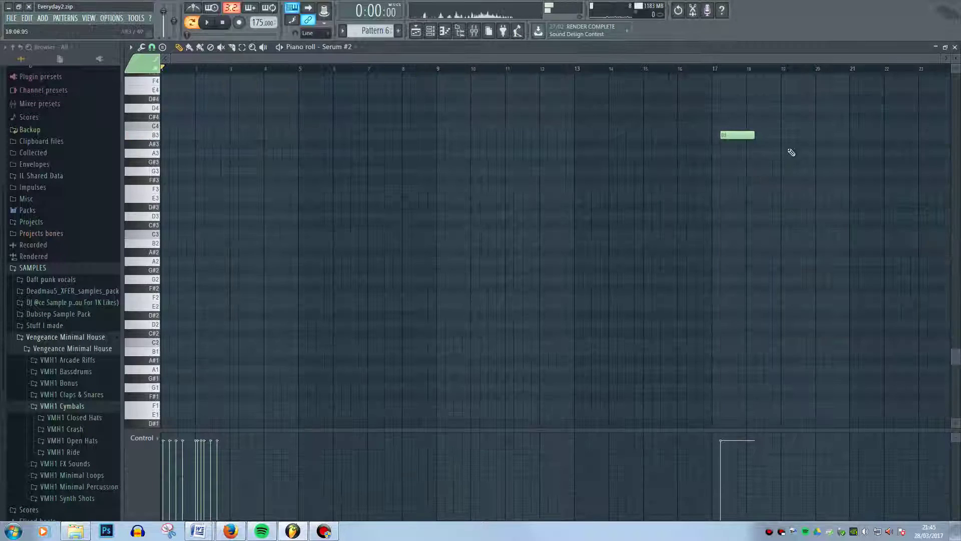
pyautogui.scroll(2, 724, 160)
pyautogui.scroll(-1, 726, 169)
pyautogui.rightClick(727, 163)
# Examine the C5 and C6 notes in bars 1 and 2 of the Serum #2 piano roll and play Pattern 6
pyautogui.scroll(7, 731, 141)
pyautogui.scroll(5, 730, 143)
pyautogui.scroll(6, 178, 299)
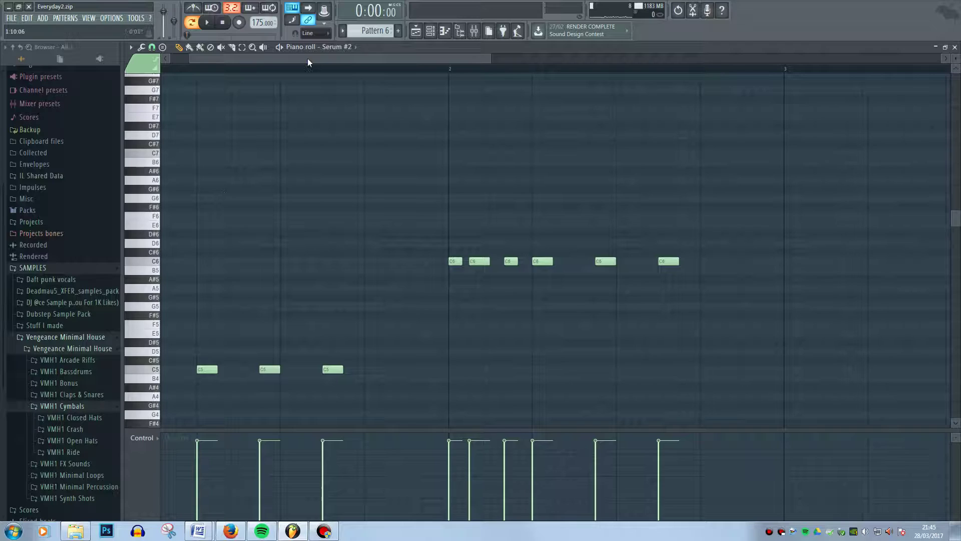
pyautogui.press('space')
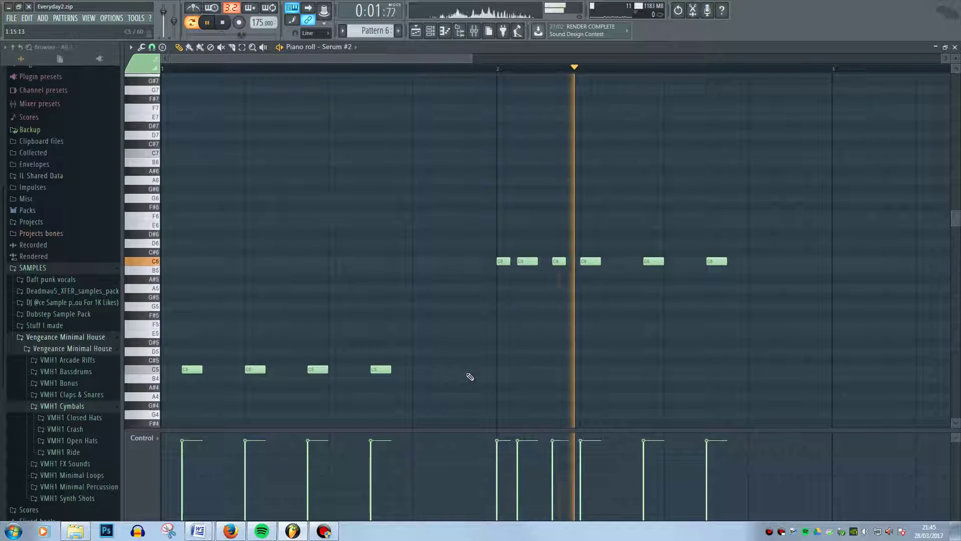
# Stop playback, close the piano roll and open the effects page of the Serum #2 synth
pyautogui.press('space')
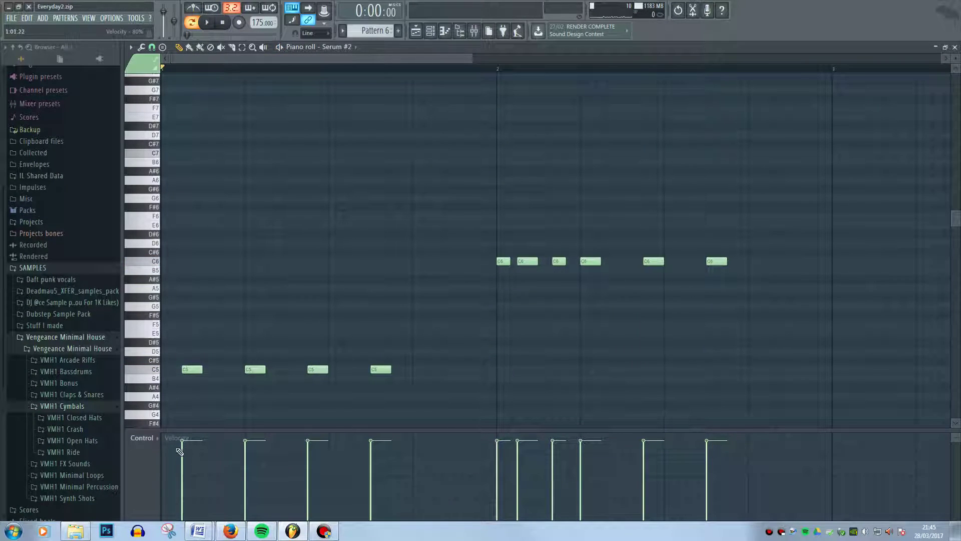
pyautogui.click(955, 47)
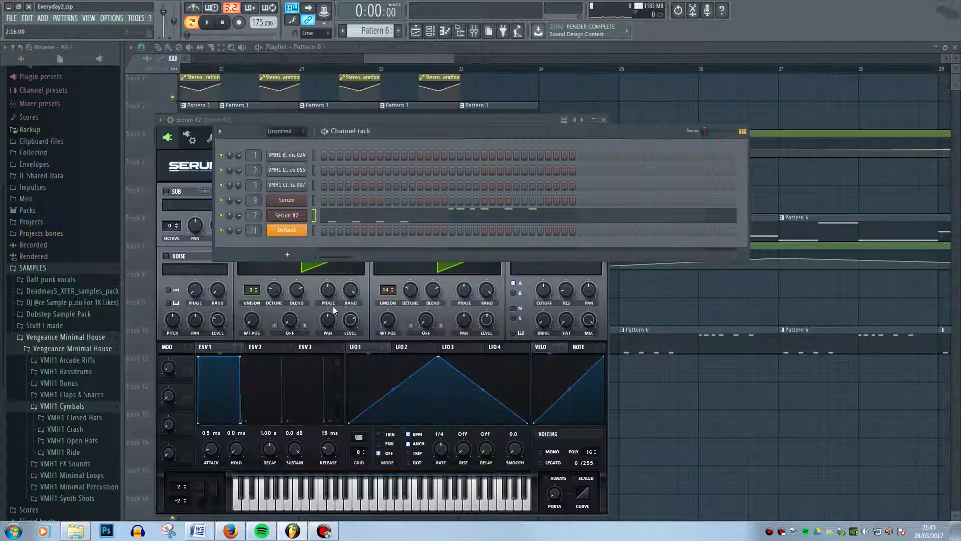
pyautogui.click(299, 202)
pyautogui.click(605, 135)
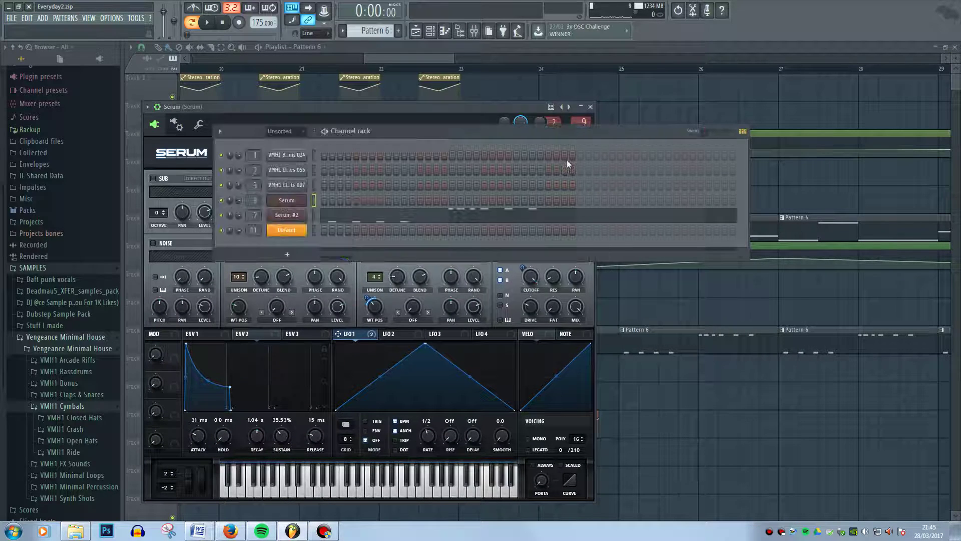
pyautogui.click(292, 229)
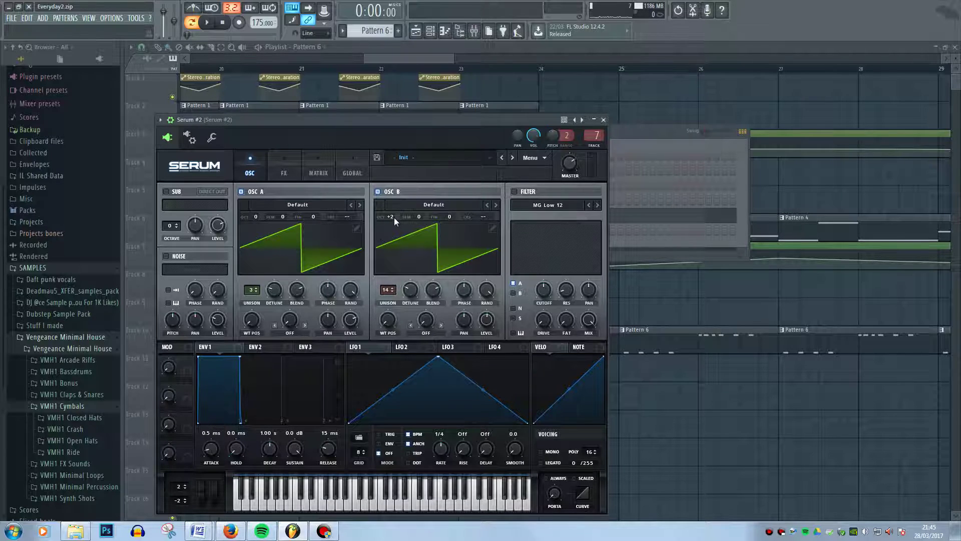
pyautogui.click(284, 170)
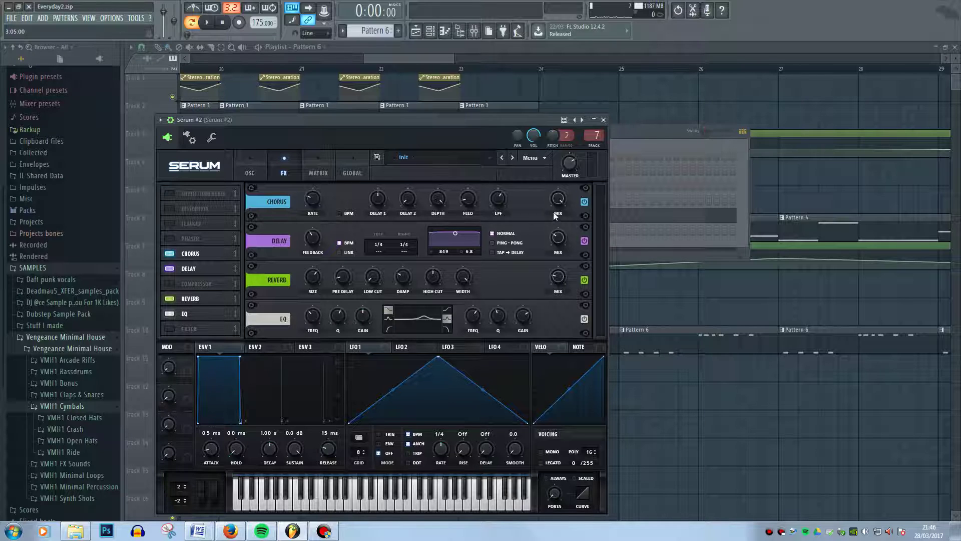
# Switch Serum #2's delay, reverb and EQ effects off and back on, and play the pattern with them enabled
pyautogui.click(170, 269)
pyautogui.click(169, 299)
pyautogui.click(169, 314)
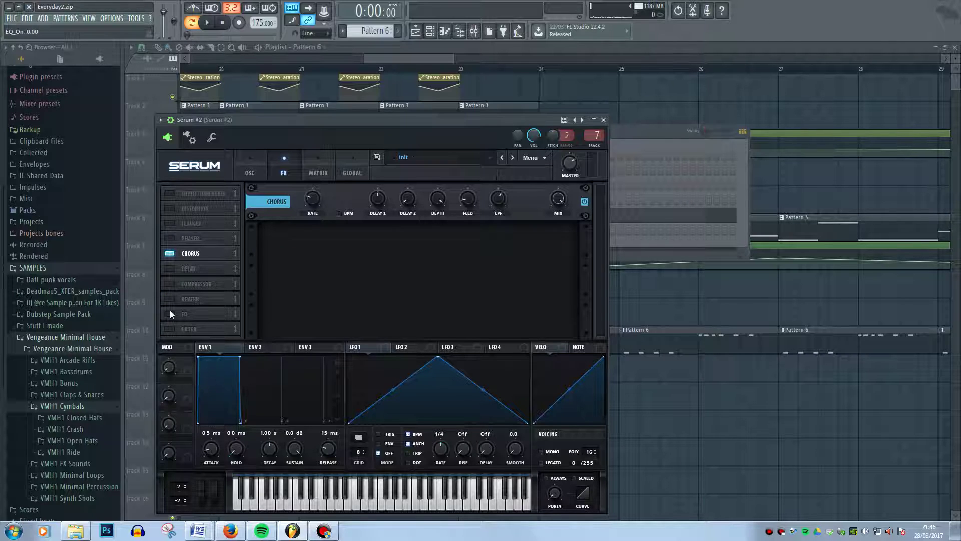
pyautogui.click(169, 313)
pyautogui.click(170, 299)
pyautogui.click(170, 269)
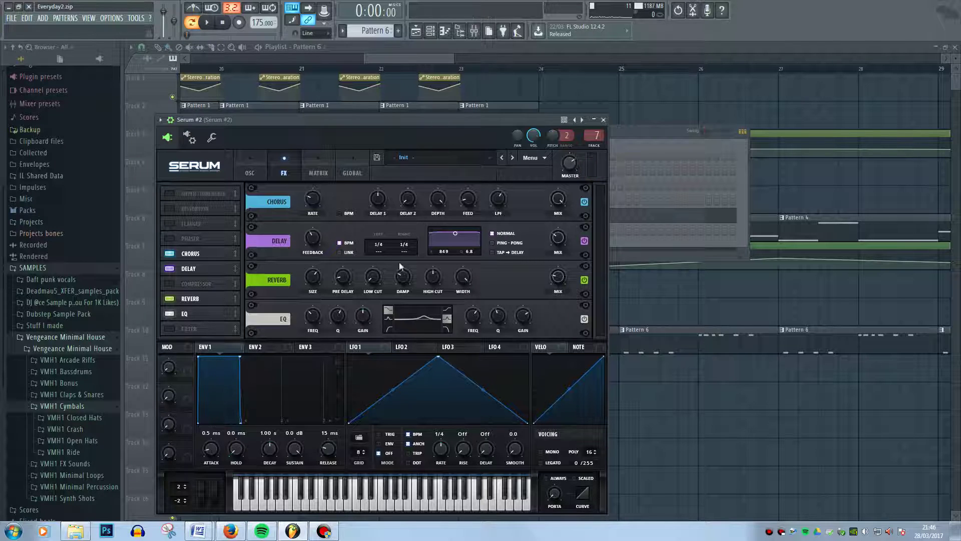
pyautogui.press('space')
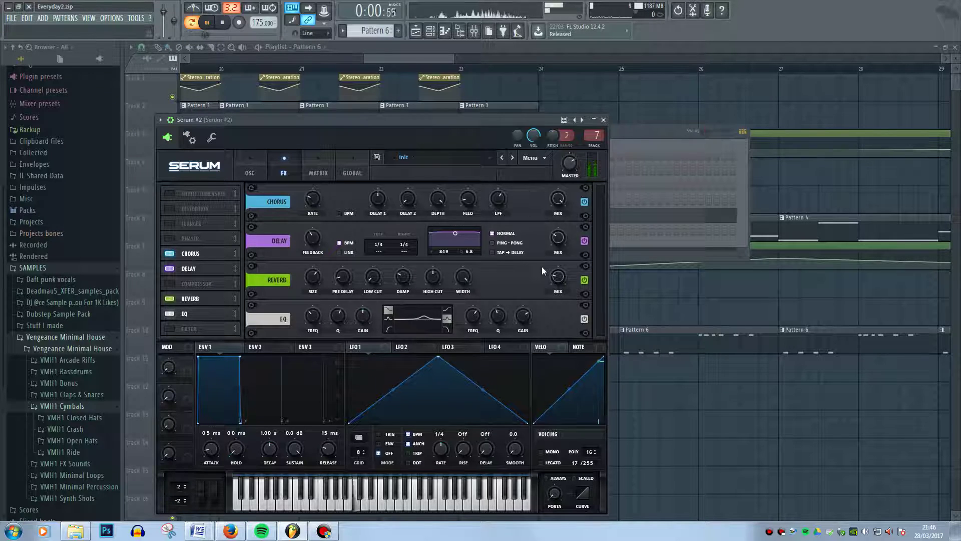
pyautogui.press('space')
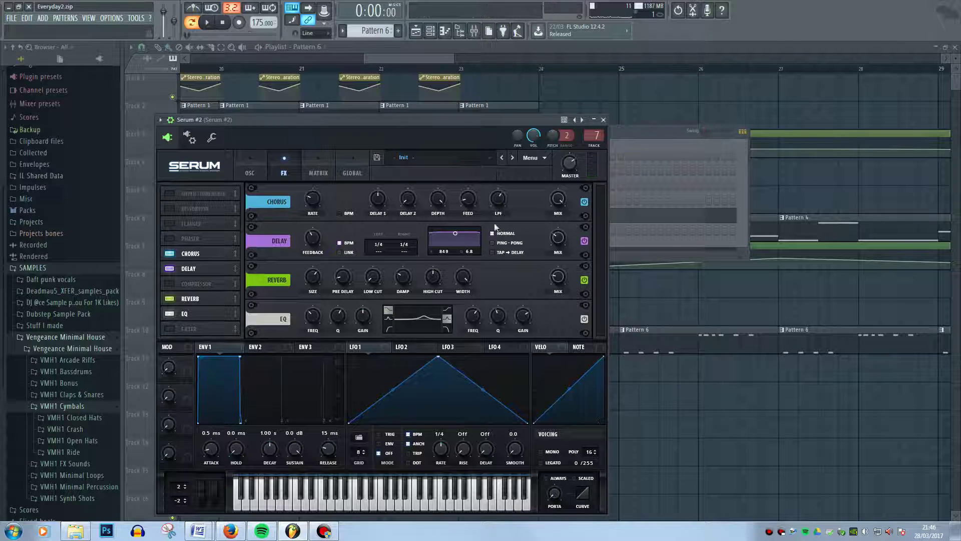
# Play the pattern with Serum #2's reverb and EQ bypassed, and re-enable both effects
pyautogui.click(168, 299)
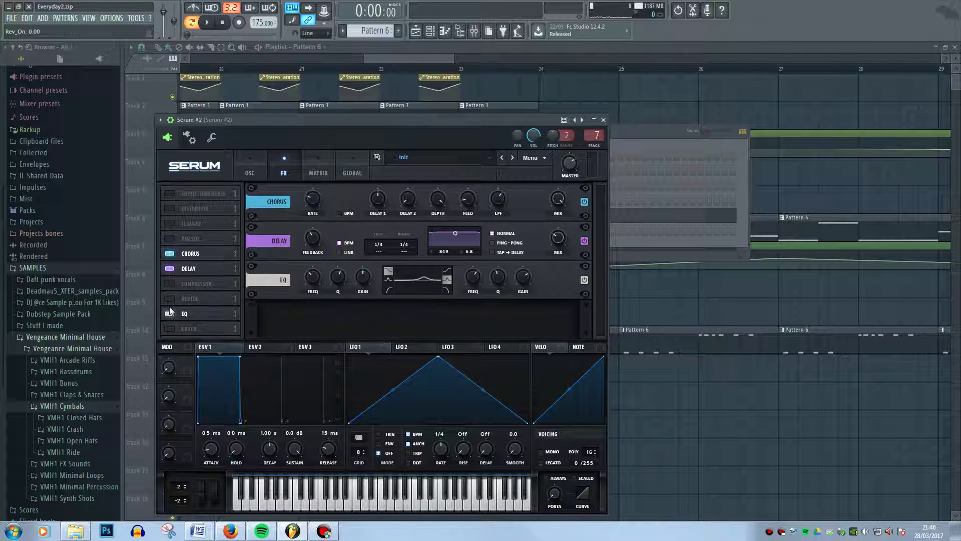
pyautogui.click(171, 312)
pyautogui.press('space')
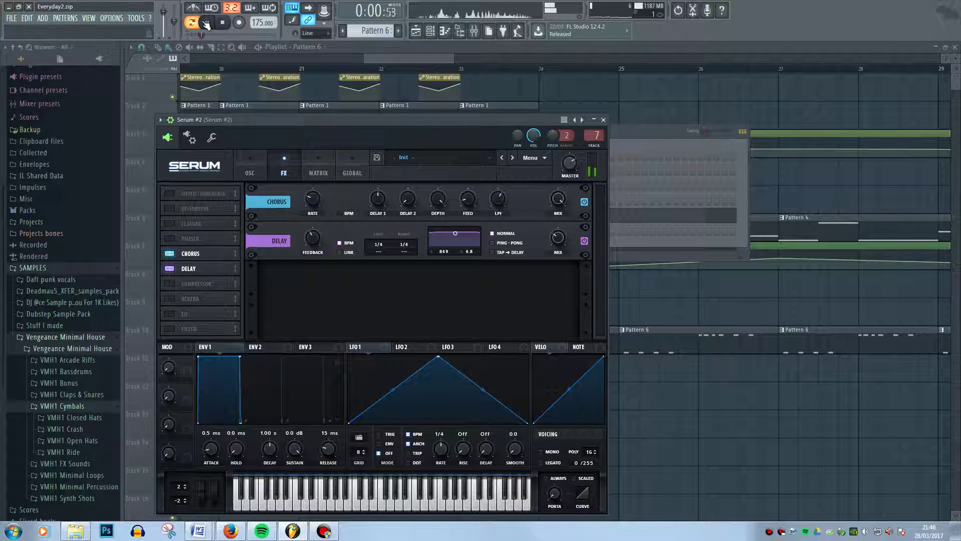
pyautogui.press('space')
pyautogui.click(170, 298)
pyautogui.click(170, 313)
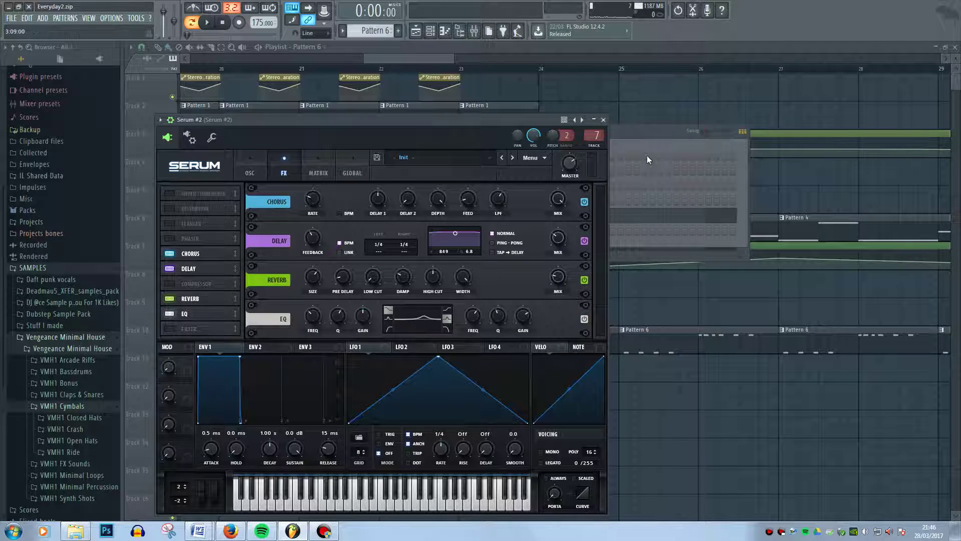
# Bring the Serum #2 effects back to the front and audition the pattern with chorus, delay, reverb and EQ active
pyautogui.click(653, 143)
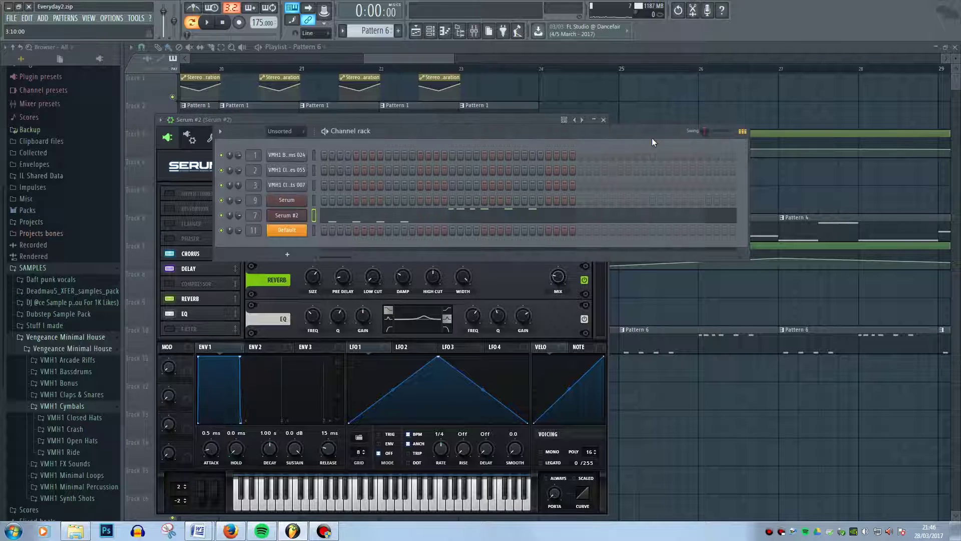
pyautogui.click(256, 119)
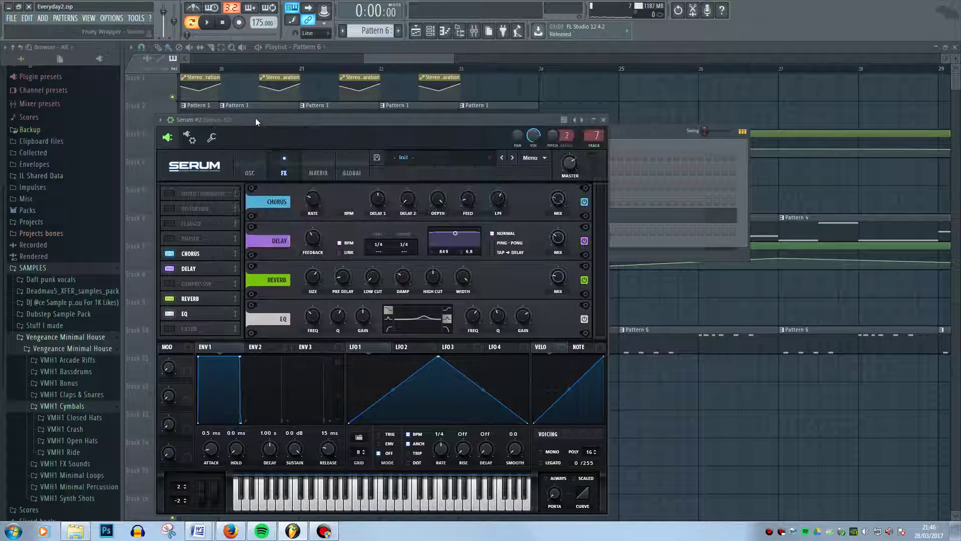
pyautogui.press('space')
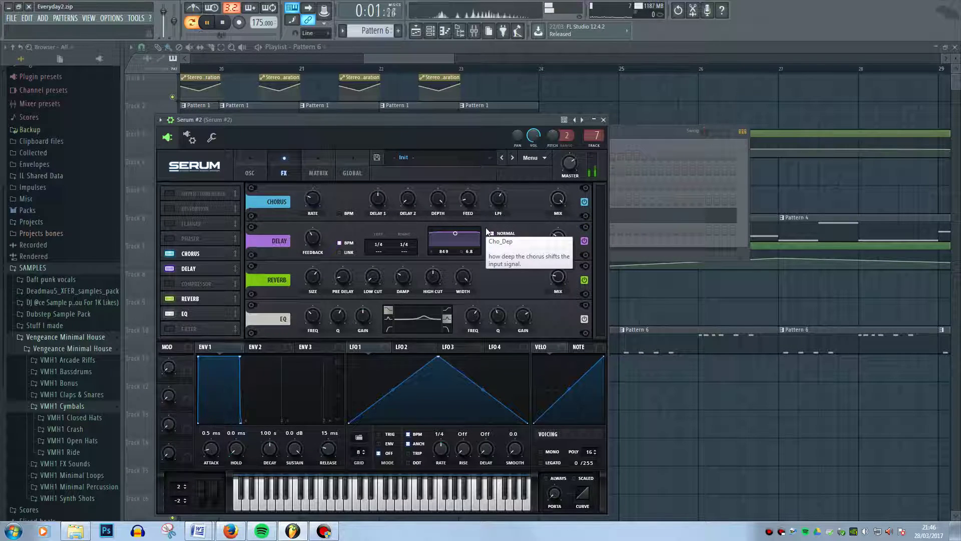
pyautogui.press('space')
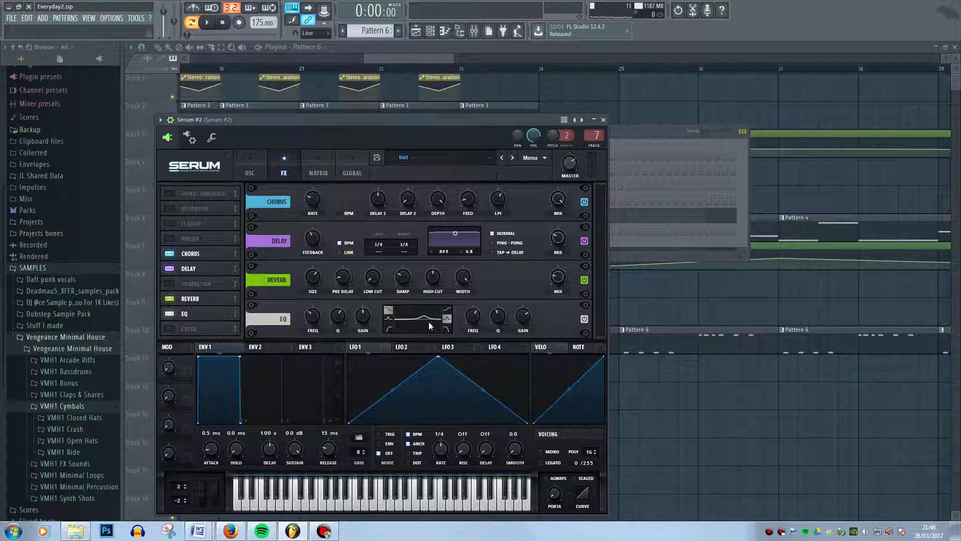
# Compare the pattern's sound during playback with Serum #2's EQ effect off and on, leaving the EQ enabled
pyautogui.click(169, 313)
pyautogui.press('space')
pyautogui.click(168, 314)
pyautogui.click(168, 313)
pyautogui.click(168, 313)
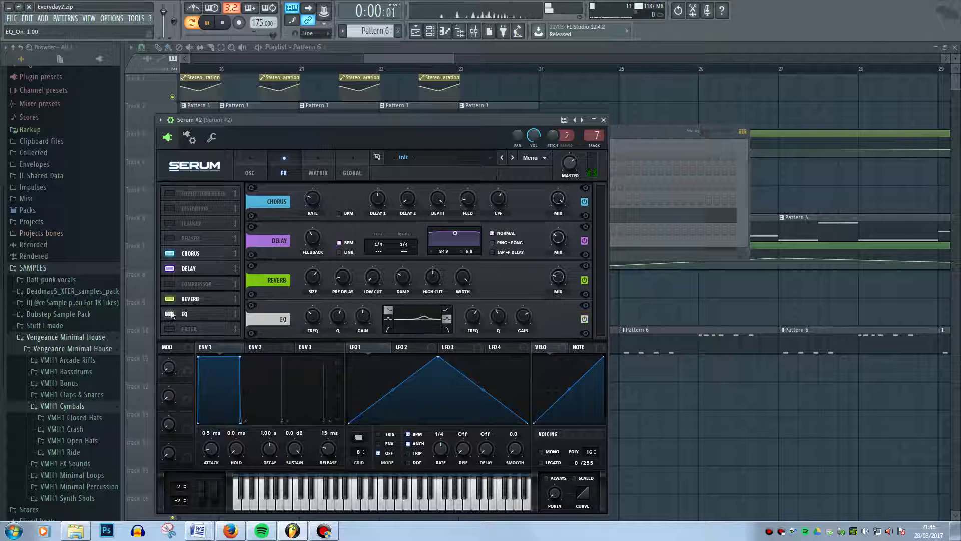
pyautogui.press('space')
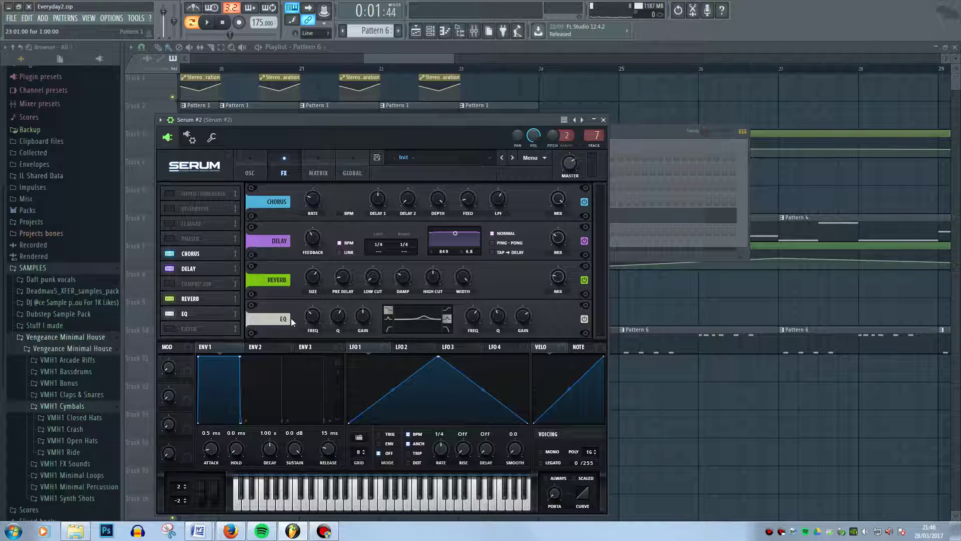
# Open Fruity Parametric EQ 2 on the Serum #2 mixer track and watch its response while the pattern plays
pyautogui.click(474, 30)
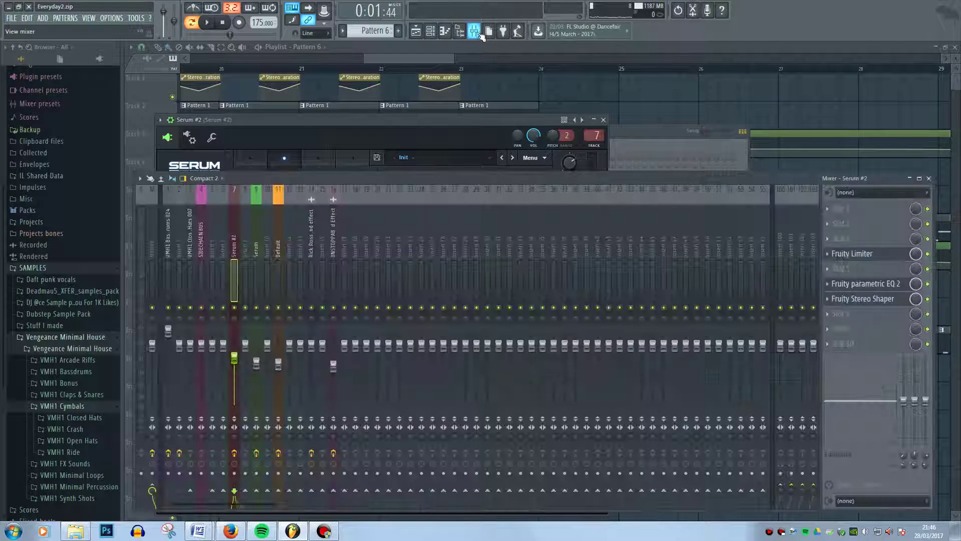
pyautogui.click(880, 286)
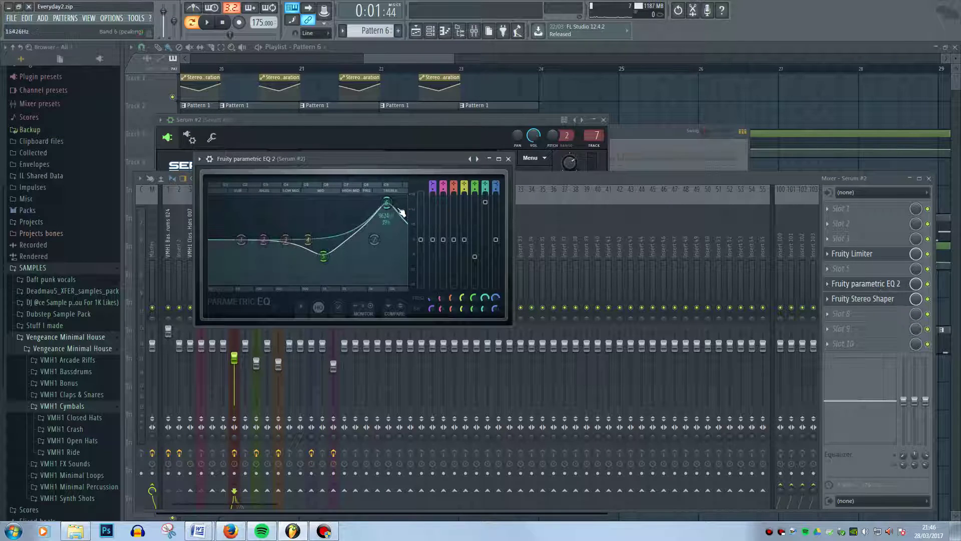
pyautogui.press('space')
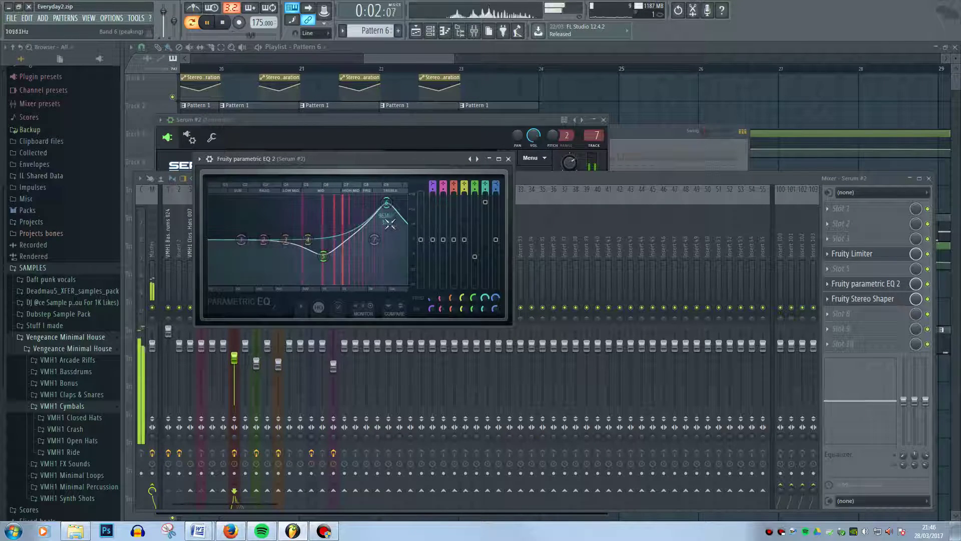
pyautogui.press('space')
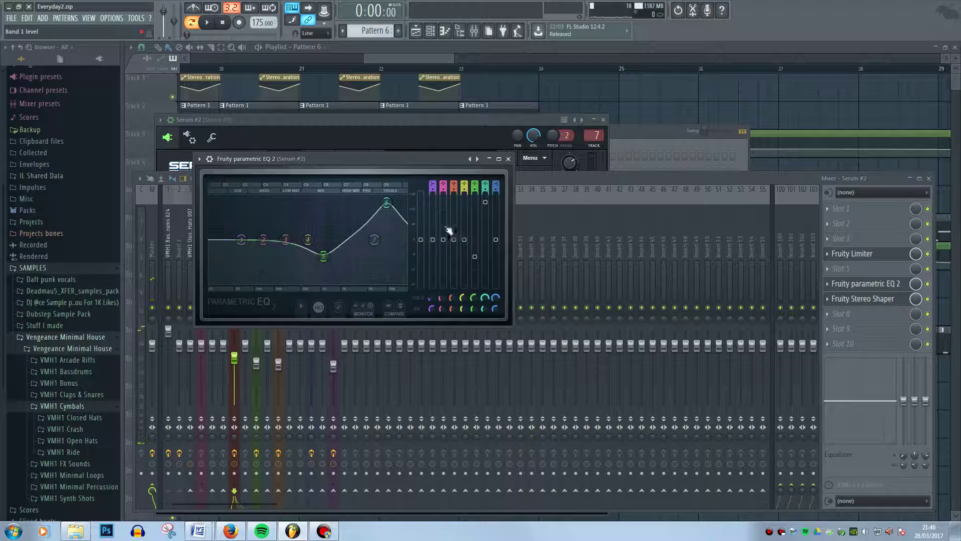
# Inspect the Fruity Stereo Shaper on the Serum #2 mixer track and compare the pattern with it off and on
pyautogui.click(892, 305)
pyautogui.click(891, 304)
pyautogui.click(892, 304)
pyautogui.click(891, 304)
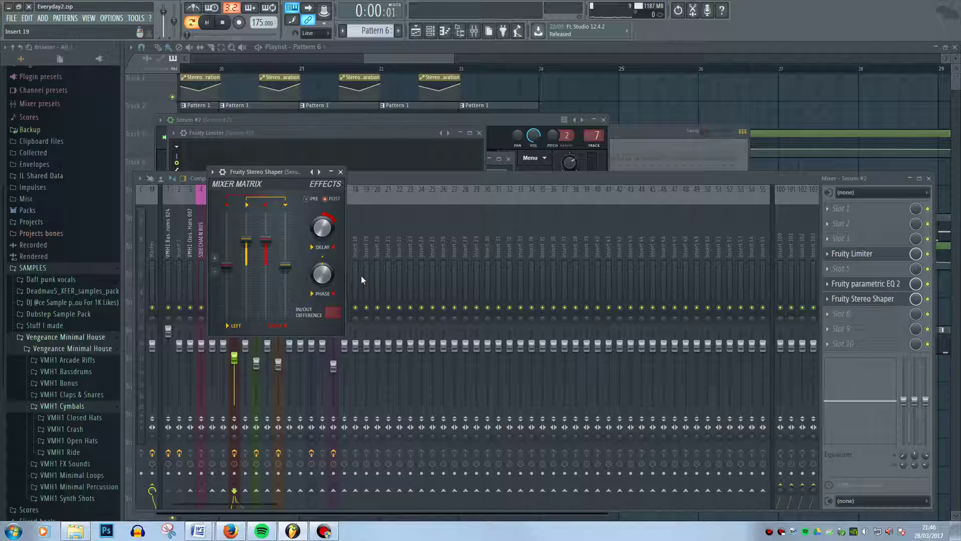
pyautogui.press('space')
pyautogui.click(929, 300)
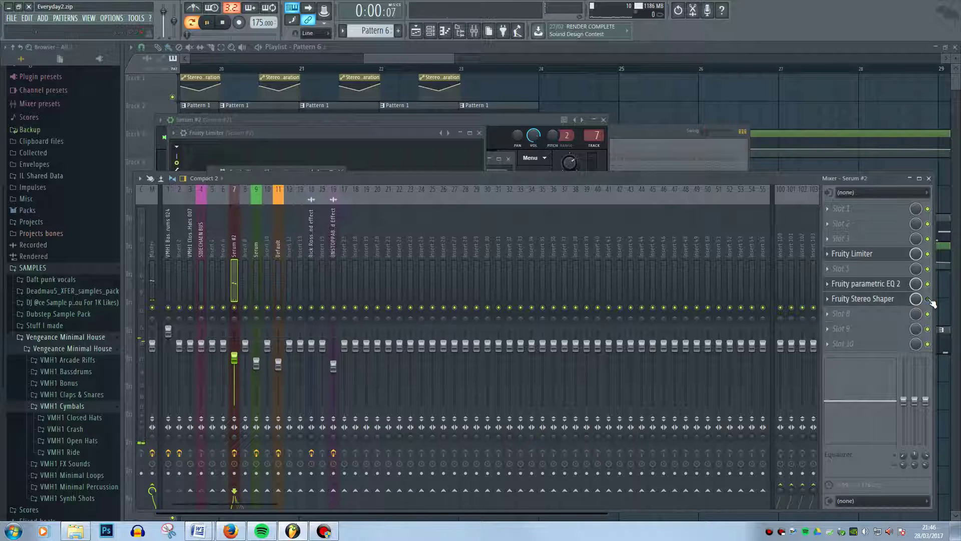
pyautogui.click(929, 299)
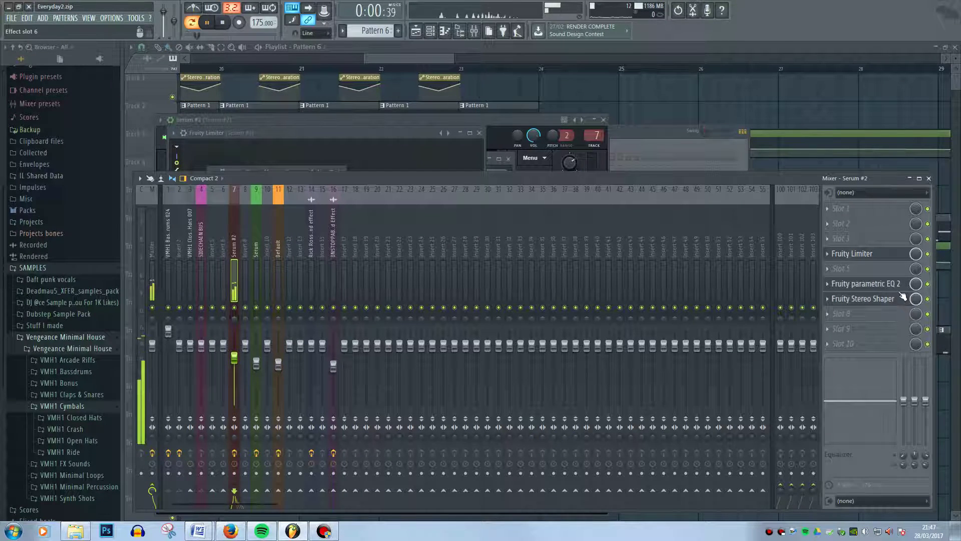
pyautogui.click(884, 298)
pyautogui.click(883, 298)
pyautogui.press('space')
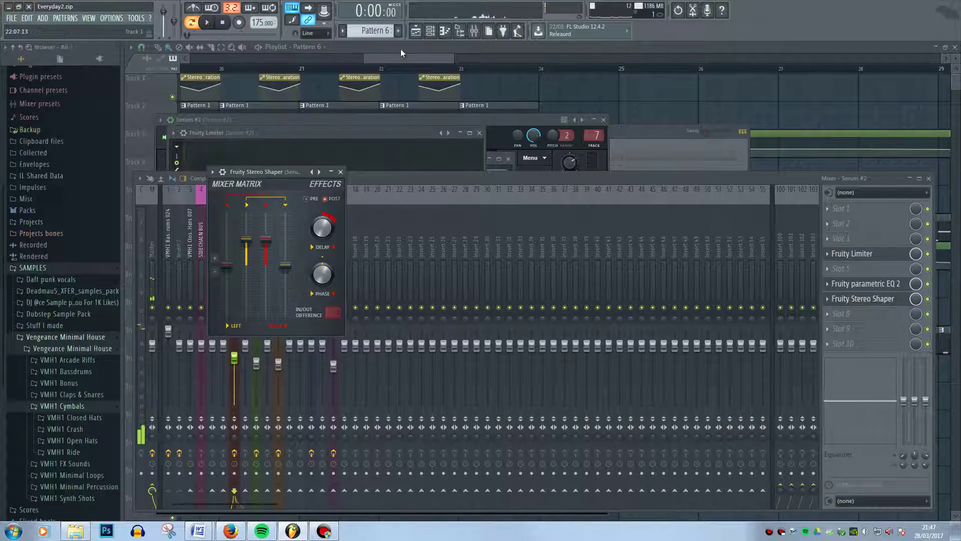
# Return to the playlist, open the Default channel's synth from the channel rack and audition its sound with a few notes
pyautogui.click(398, 49)
pyautogui.scroll(-5, 447, 123)
pyautogui.scroll(-2, 551, 307)
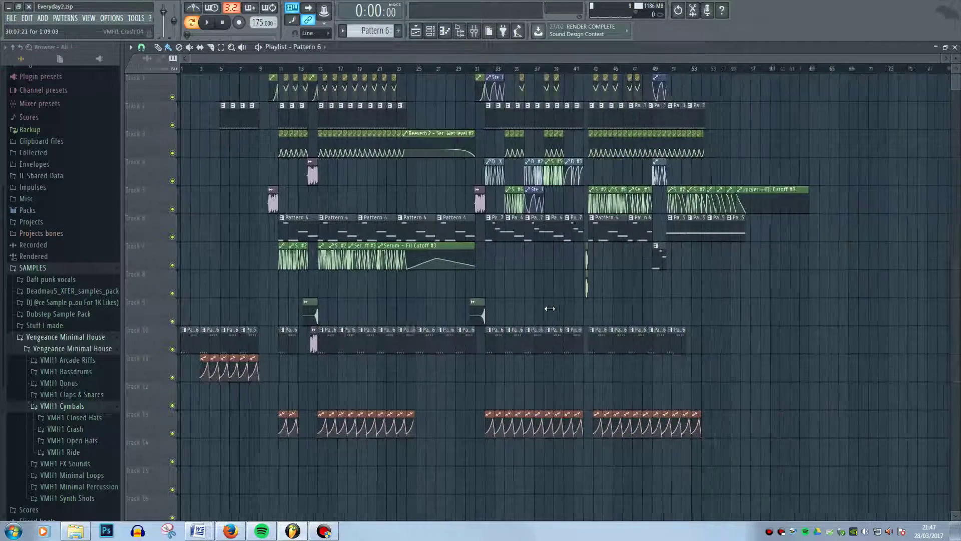
pyautogui.scroll(4, 502, 300)
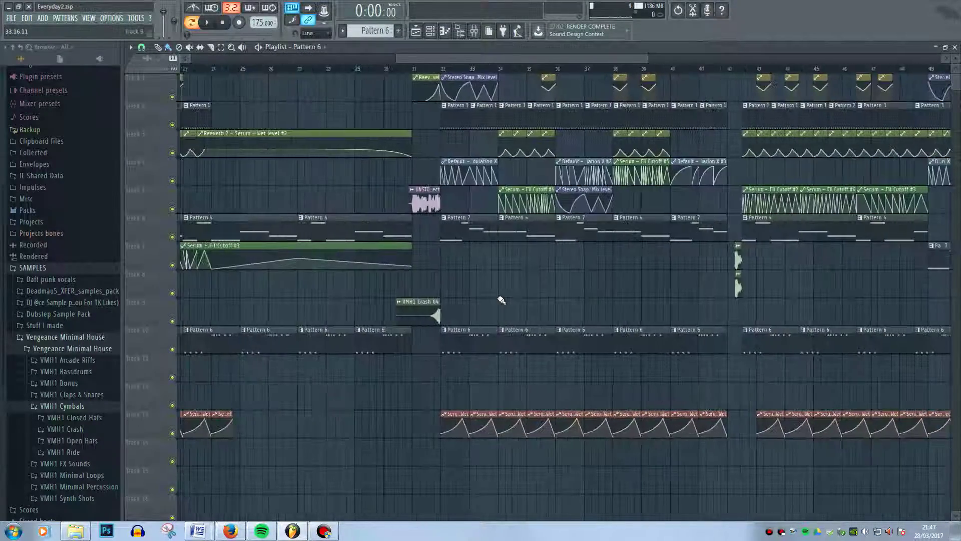
pyautogui.click(440, 30)
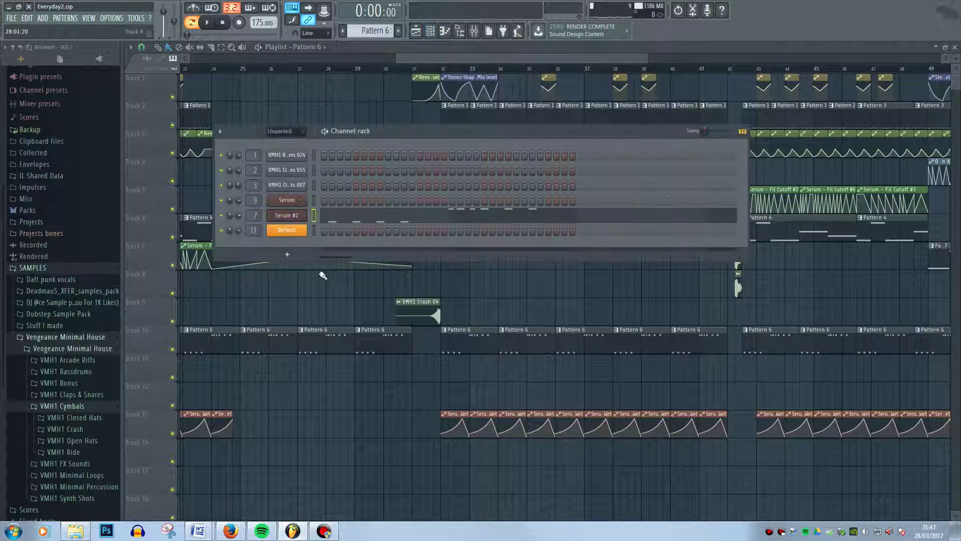
pyautogui.click(297, 237)
pyautogui.press('b')
pyautogui.press('x')
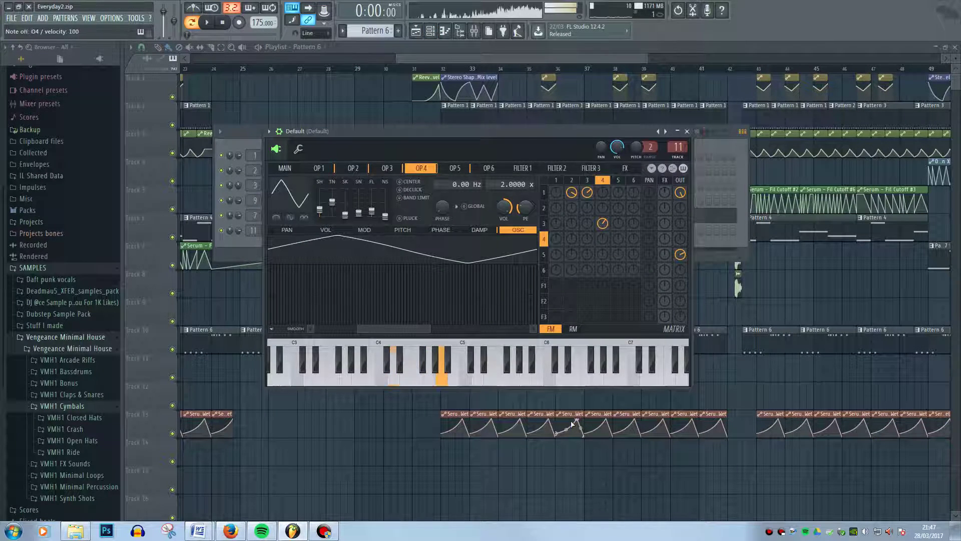
# Play the song in the playlist from just before bar 32 to hear the arrangement
pyautogui.click(457, 60)
pyautogui.scroll(-4, 470, 195)
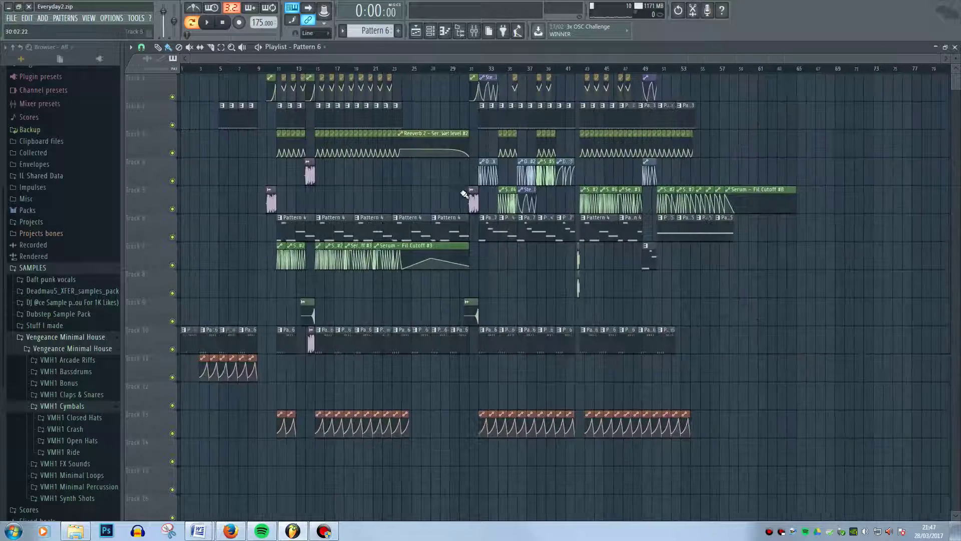
pyautogui.scroll(7, 468, 196)
pyautogui.click(541, 70)
pyautogui.press('space')
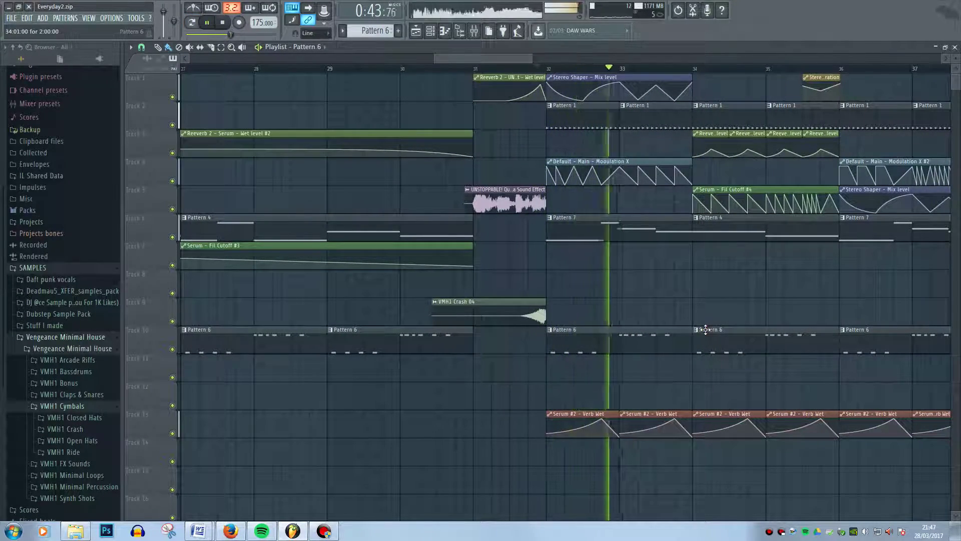
pyautogui.press('space')
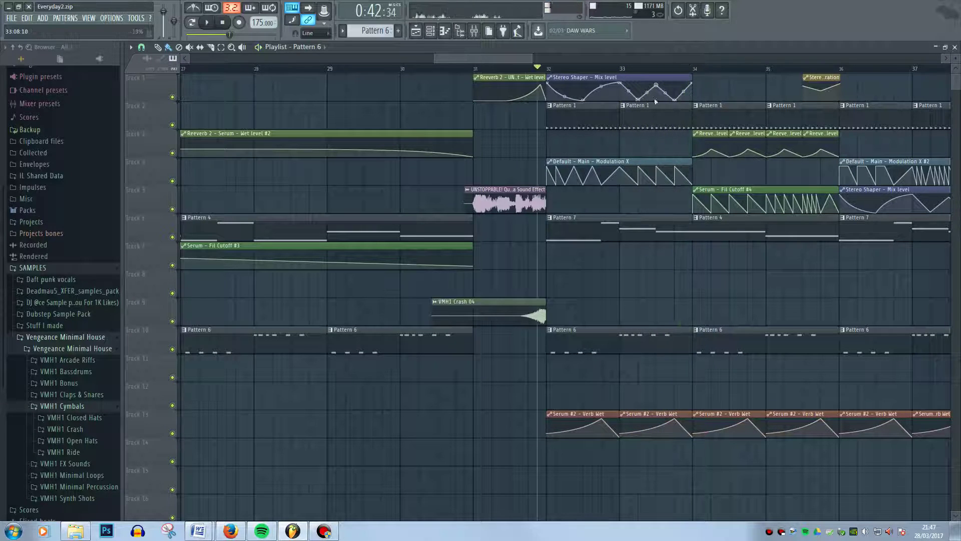
# Select the playlist time range from bar 32 to bar 34, covering the Stereo Shaper mix level automation clip
pyautogui.keyDown('ctrl'); pyautogui.scroll(3, 675, 358); pyautogui.keyUp('ctrl')
pyautogui.moveTo(340, 69); pyautogui.dragTo(698, 84)
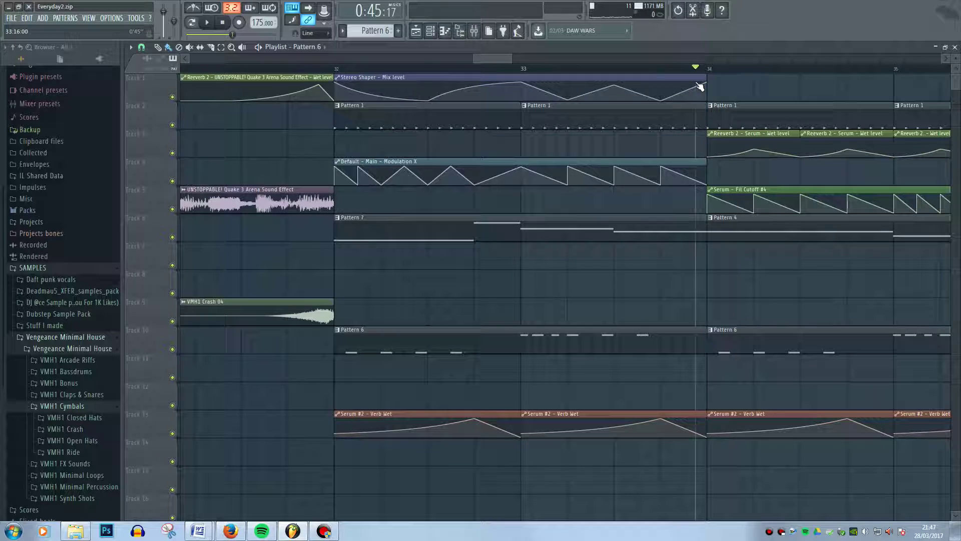
pyautogui.doubleClick(373, 78)
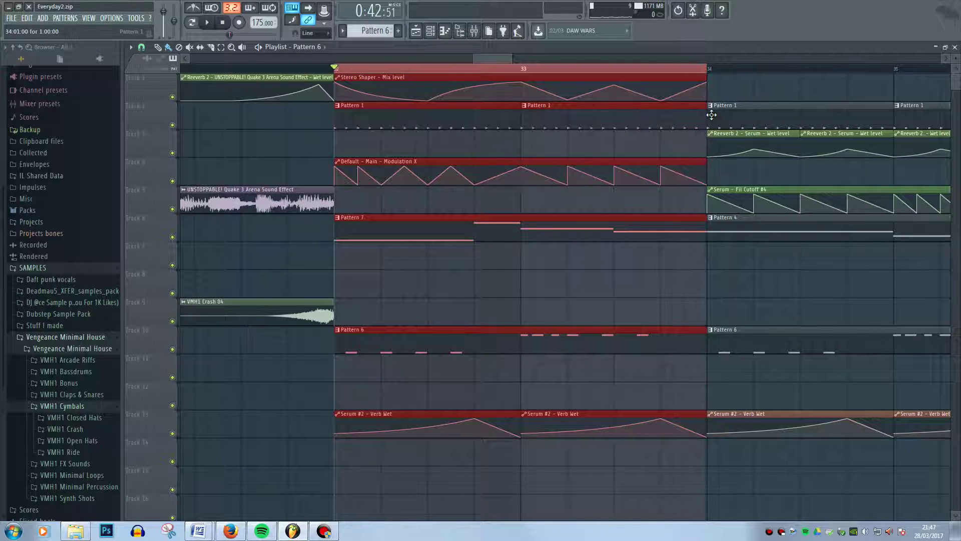
# Mute playlist Tracks 2 and 10, holding Pattern 1 and Pattern 6, and play the selected range
pyautogui.click(172, 125)
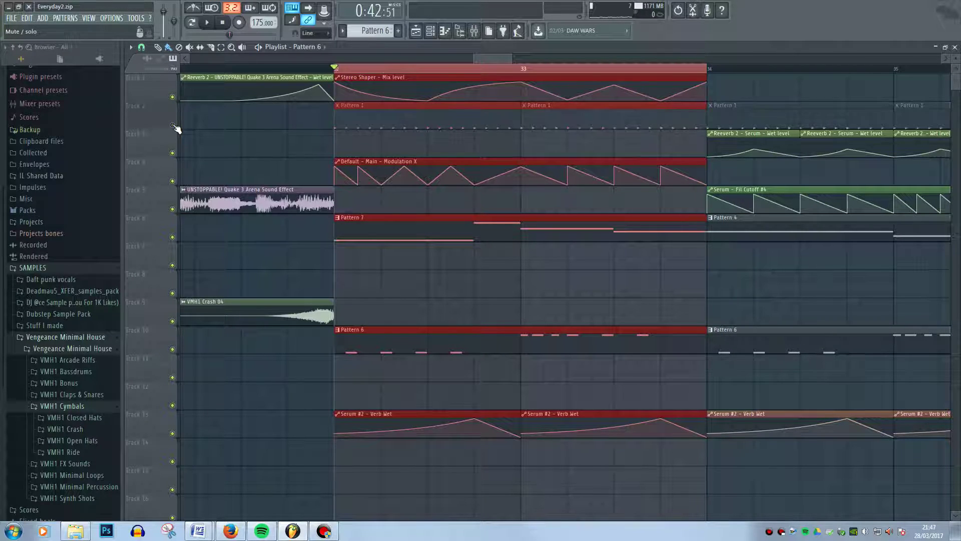
pyautogui.press('space')
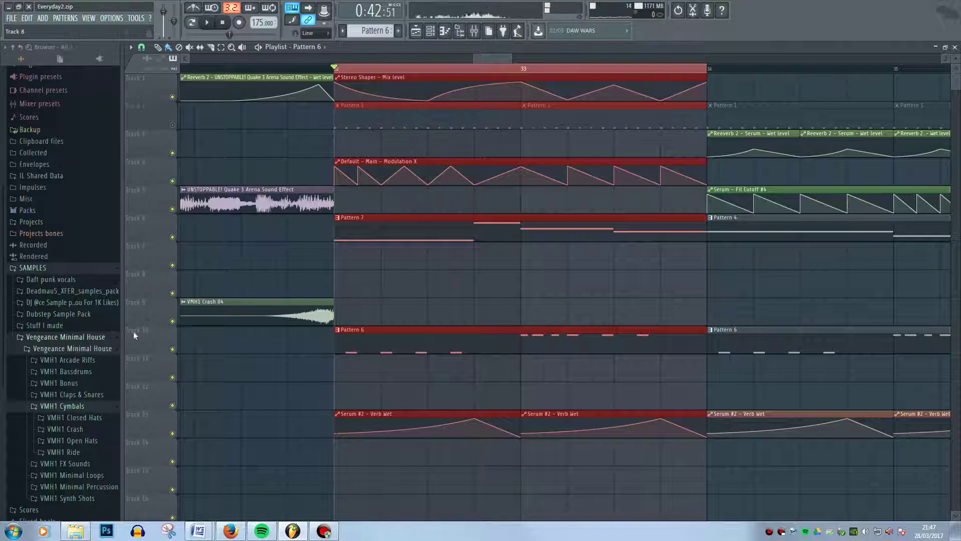
pyautogui.click(173, 349)
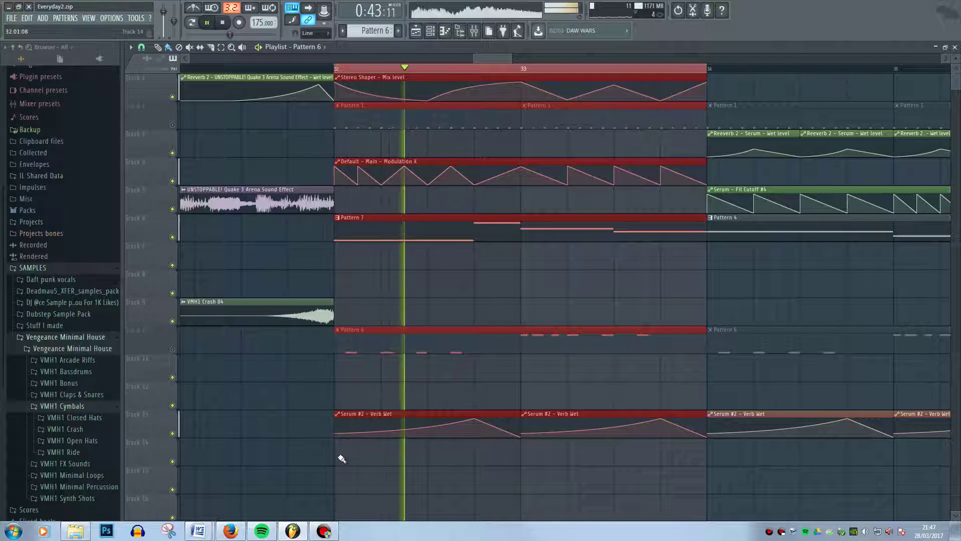
pyautogui.press('space')
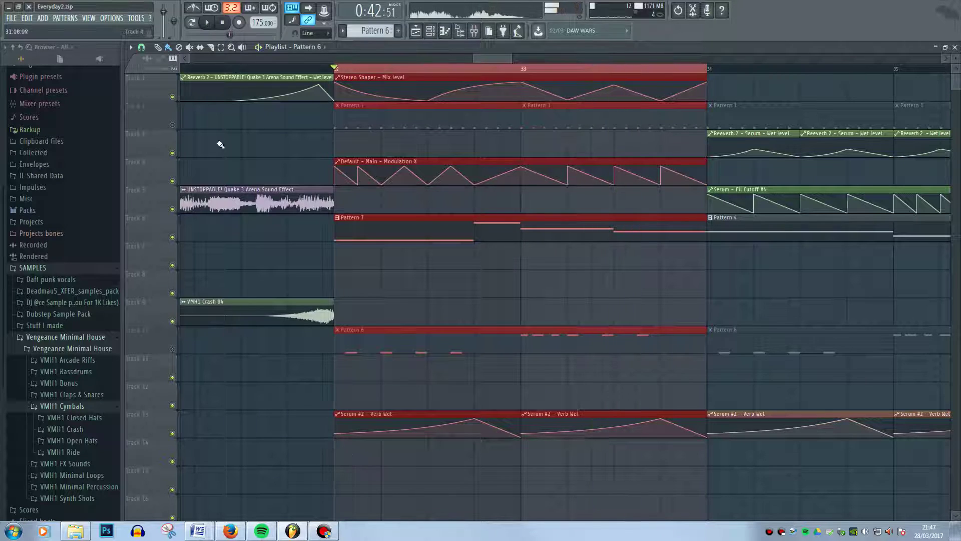
# Remove the bypassed Fruity Stereo Shaper from slot 2 of the Default mixer track
pyautogui.click(474, 30)
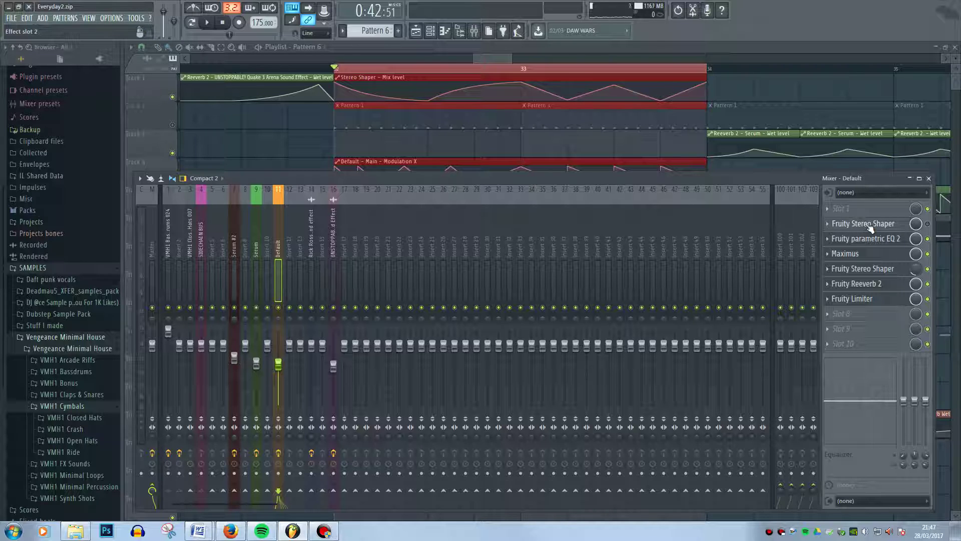
pyautogui.click(848, 227)
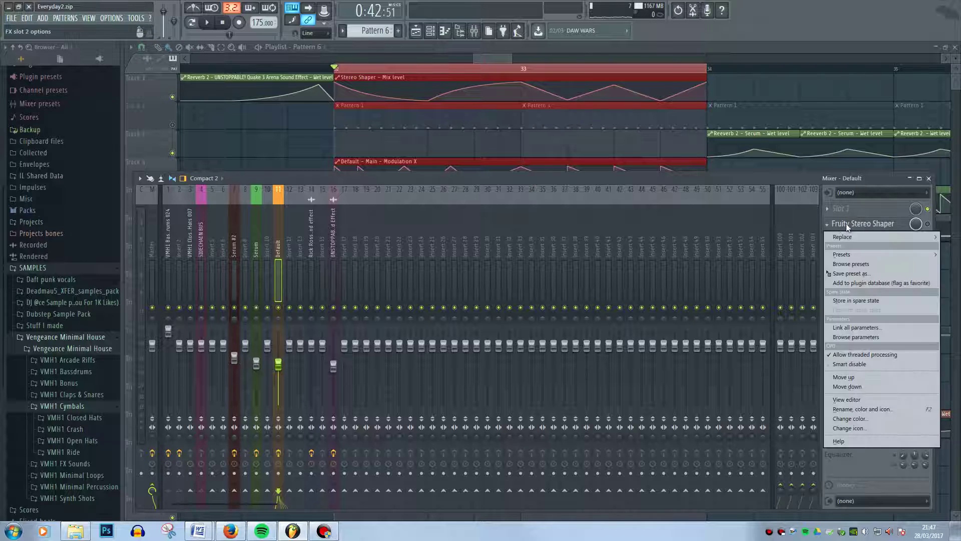
pyautogui.moveTo(864, 234)
pyautogui.click(858, 44)
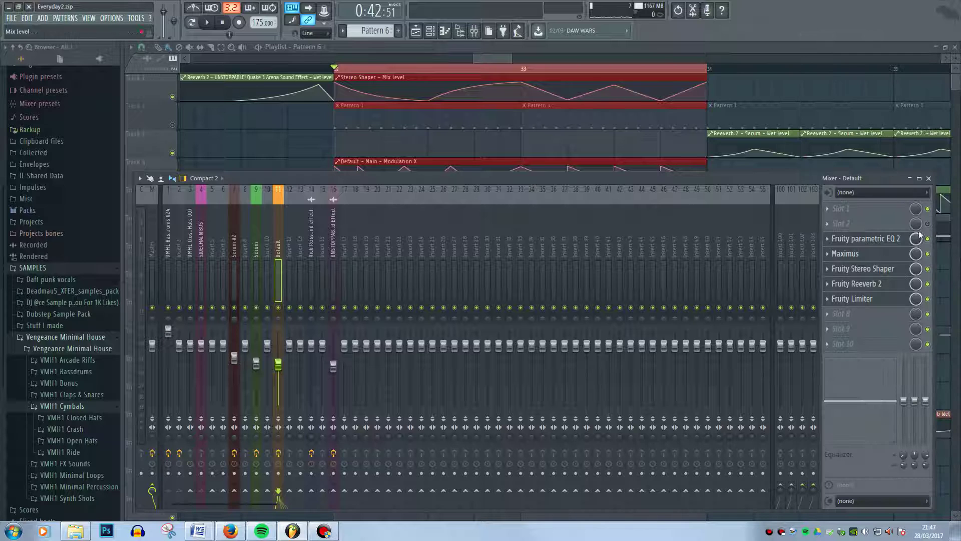
# Play the selection with the Default track's effects on, bypass all five remaining effects and play it again
pyautogui.press('space')
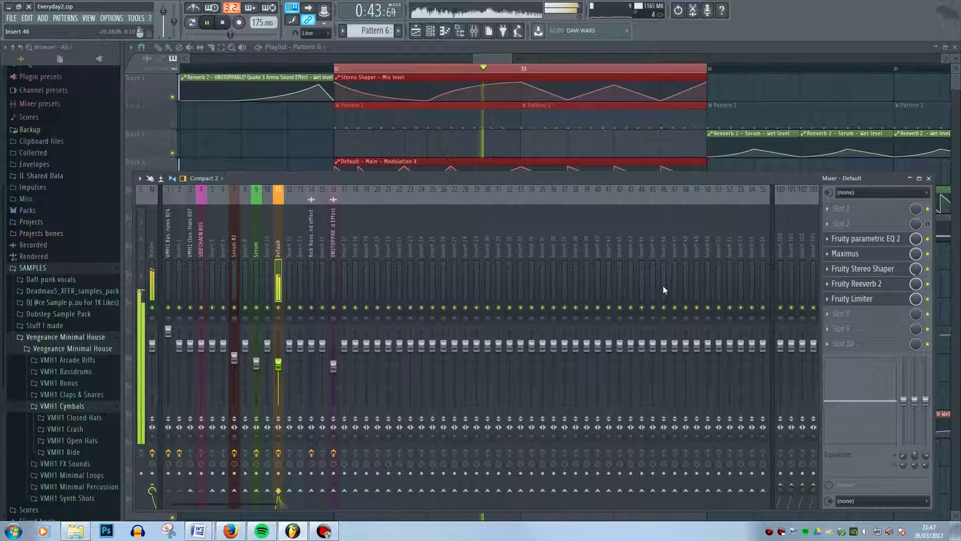
pyautogui.press('space')
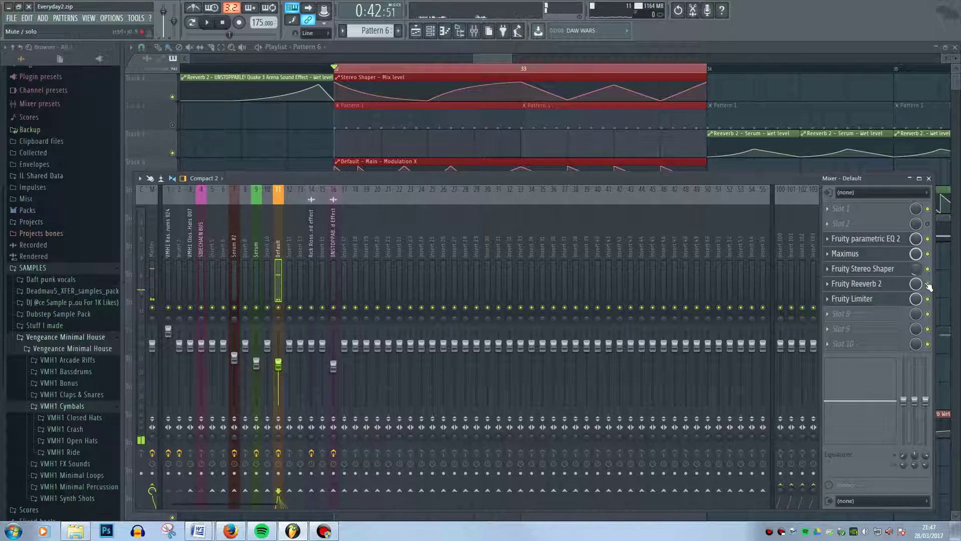
pyautogui.press('space')
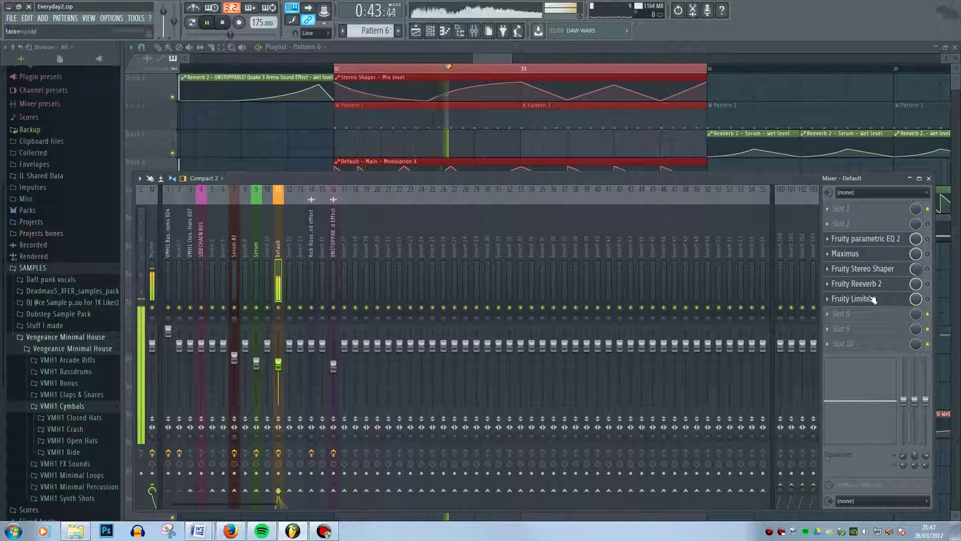
pyautogui.press('space')
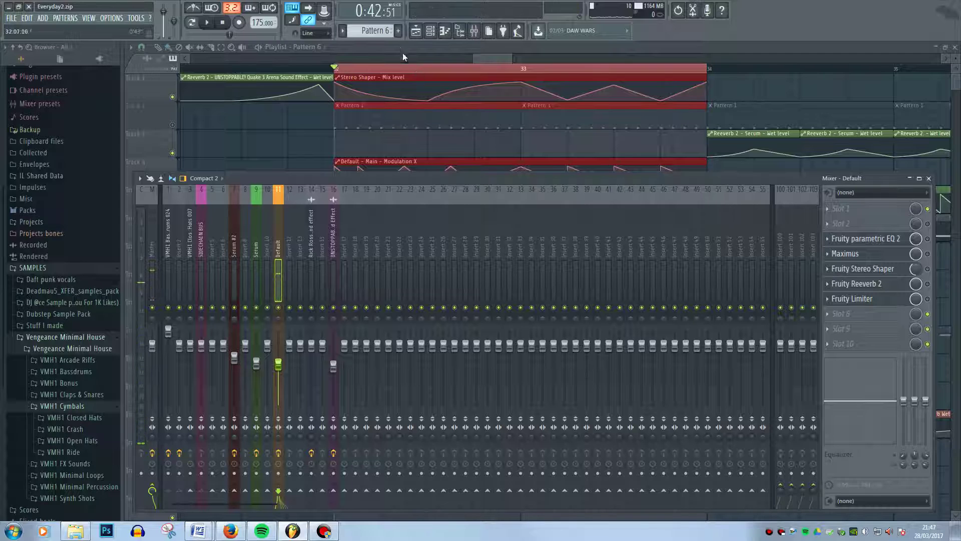
# Open the Default channel's Sytrus synth and inspect the waveforms and frequency ratios of operators 1 to 4
pyautogui.click(430, 30)
pyautogui.click(287, 230)
pyautogui.click(318, 169)
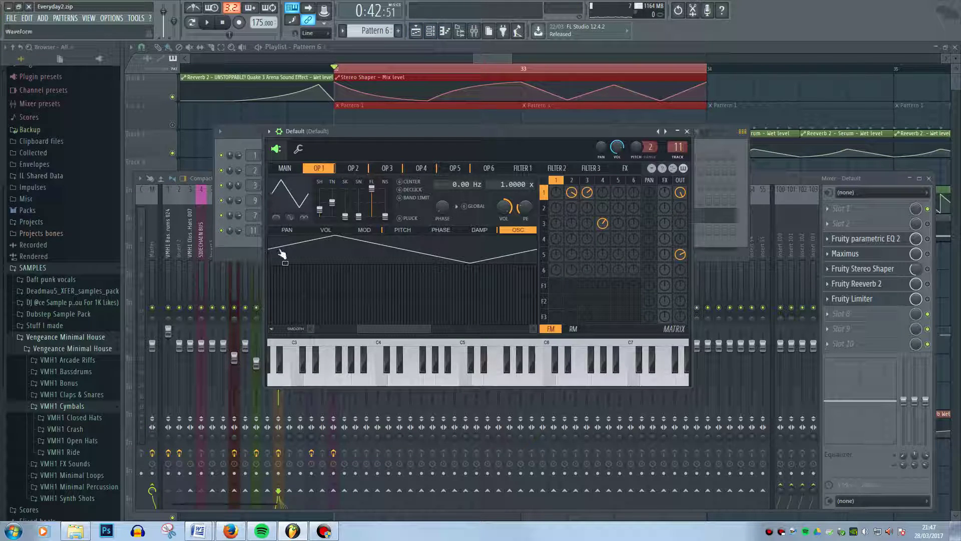
pyautogui.click(353, 169)
pyautogui.click(387, 169)
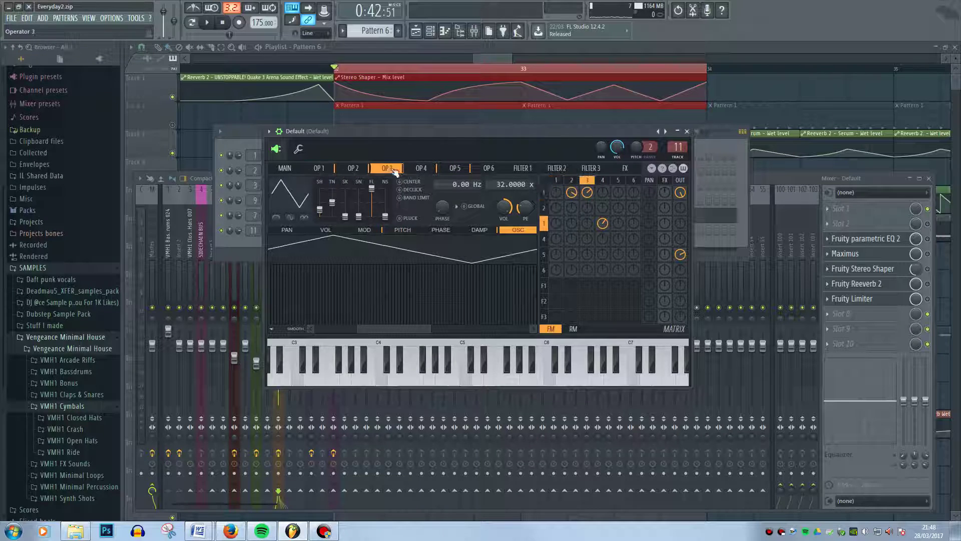
pyautogui.click(428, 171)
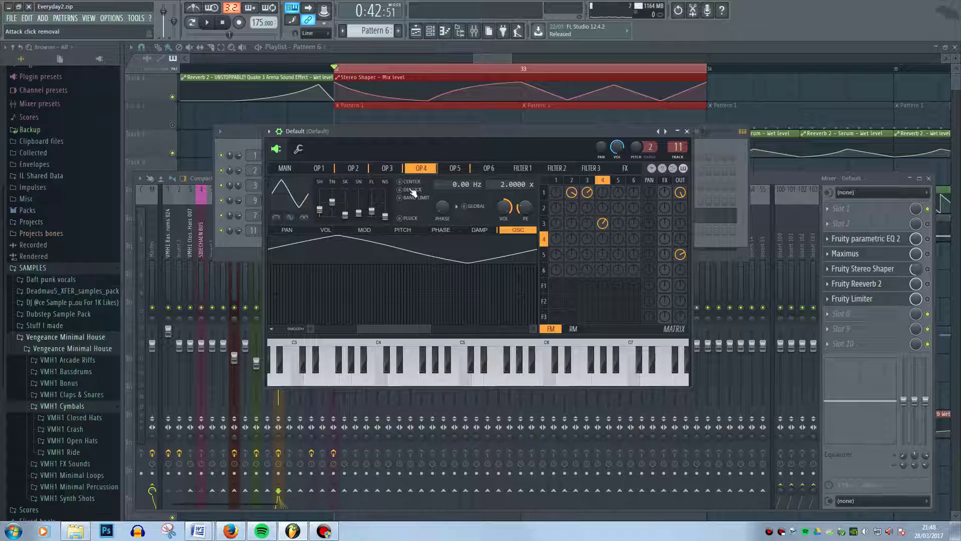
pyautogui.click(322, 169)
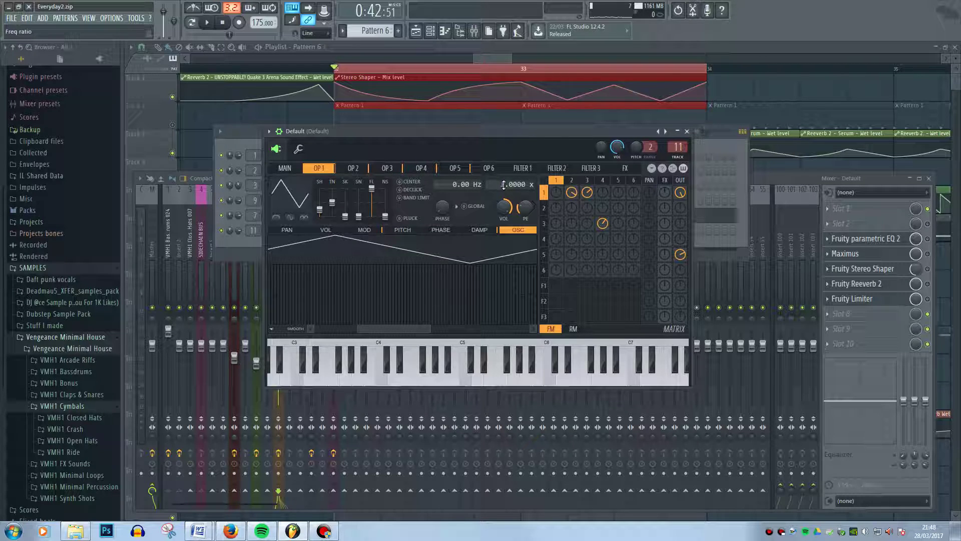
pyautogui.click(298, 168)
pyautogui.click(316, 168)
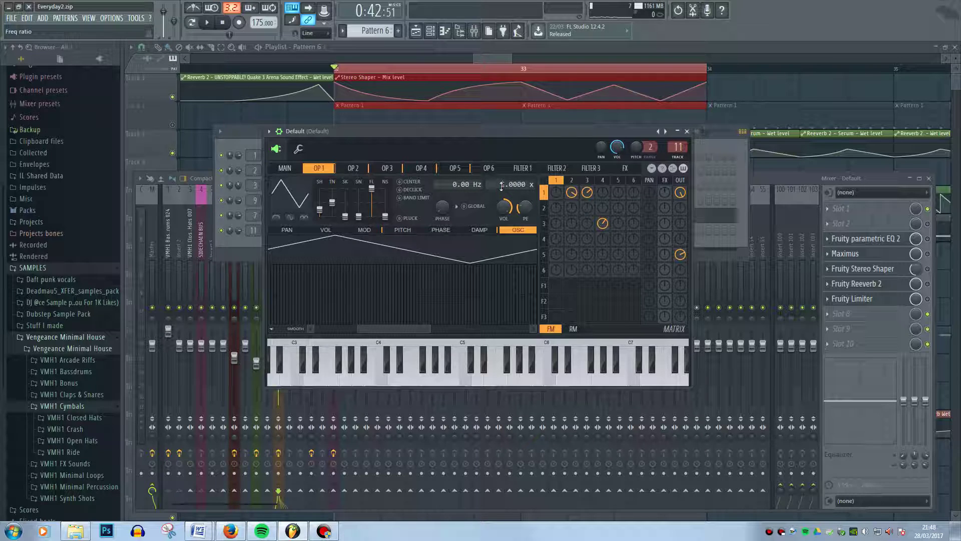
# Return to the synth's main page and play the selection to watch the Modulation X control
pyautogui.click(284, 168)
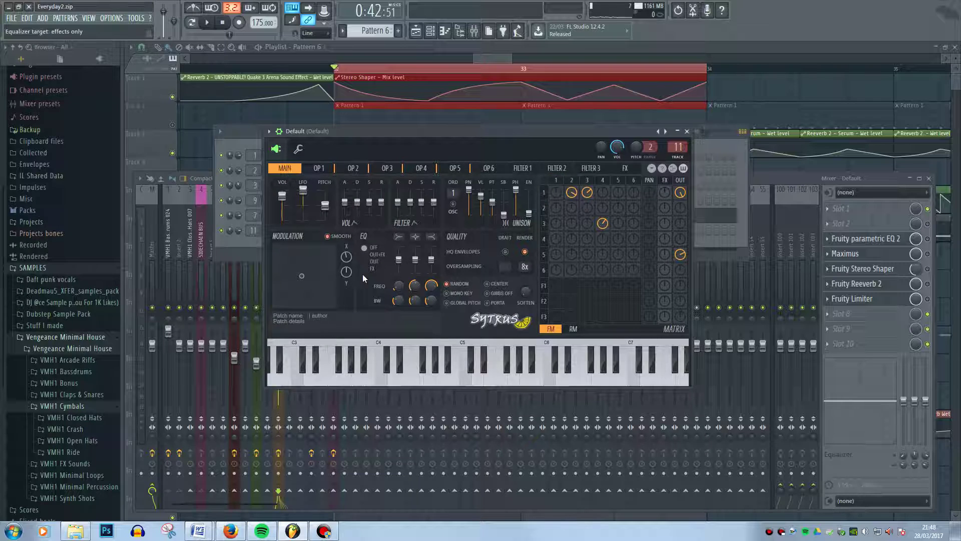
pyautogui.press('space')
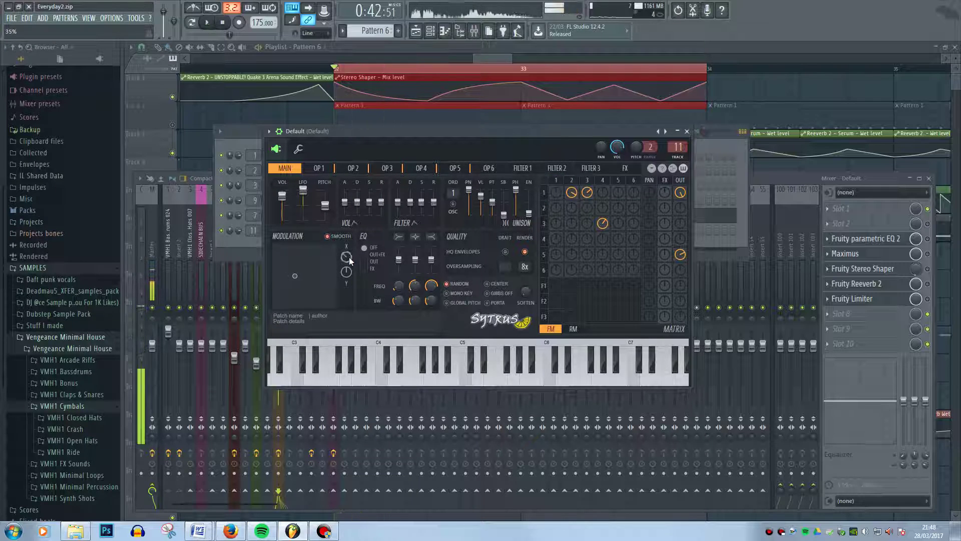
pyautogui.press('space')
# Examine operator 1's volume and modulation graphs for Mod X and enlarge the synth window's height
pyautogui.click(327, 168)
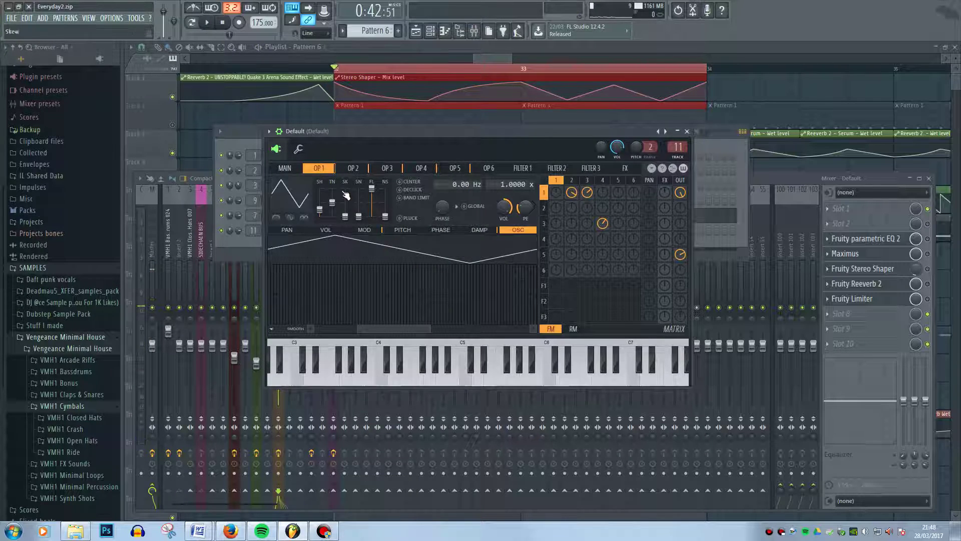
pyautogui.click(326, 230)
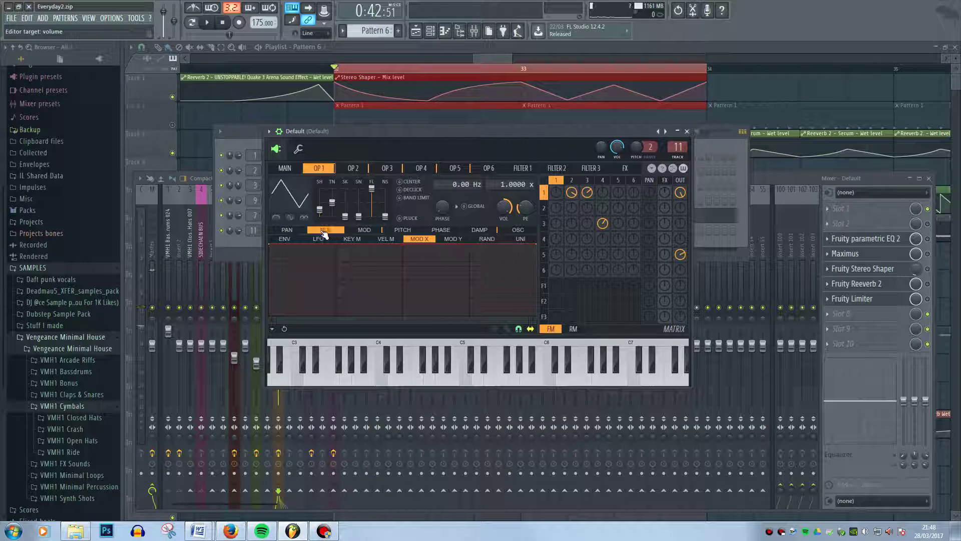
pyautogui.click(365, 232)
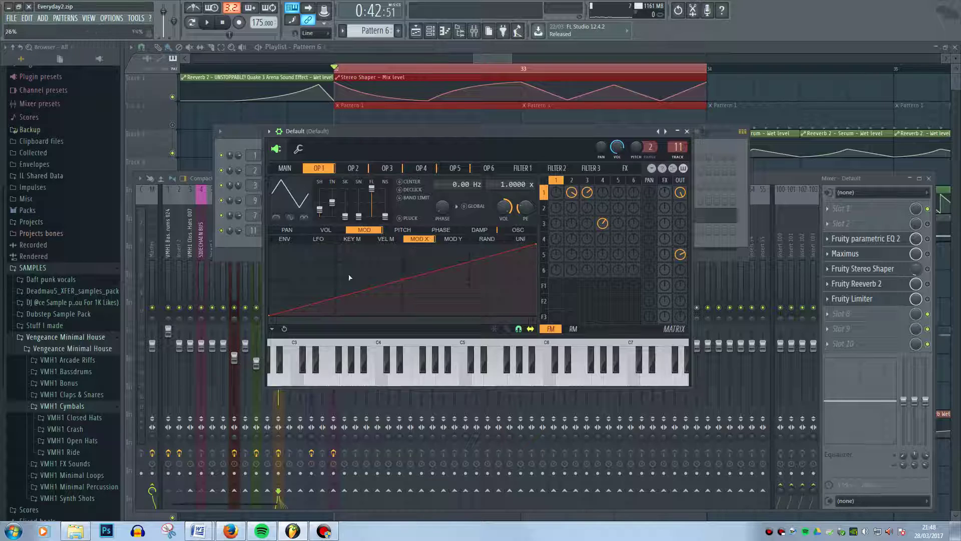
pyautogui.moveTo(693, 270); pyautogui.dragTo(572, 295)
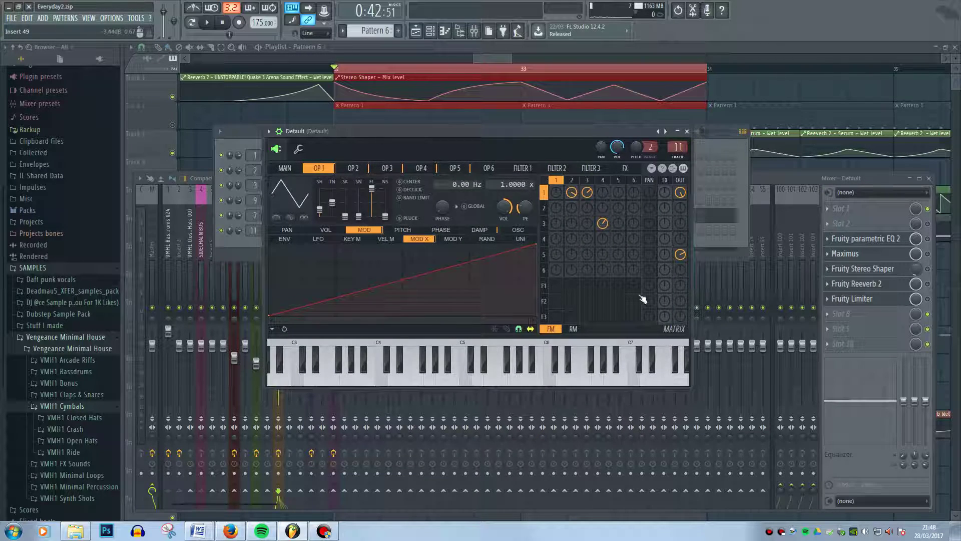
pyautogui.moveTo(469, 387); pyautogui.dragTo(469, 457)
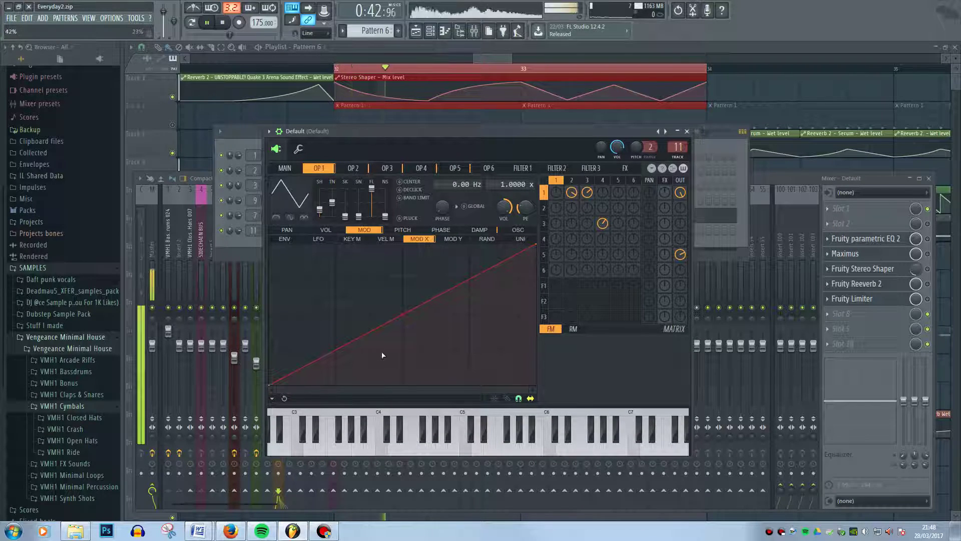
# Compare the Mod X modulation graphs and frequency ratios of operators 1, 2 and 3
pyautogui.click(290, 168)
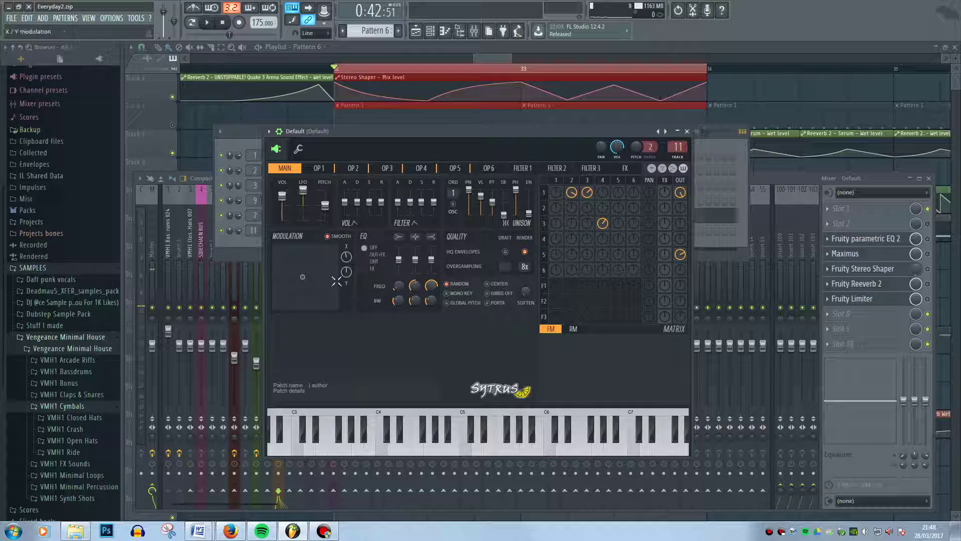
pyautogui.click(324, 169)
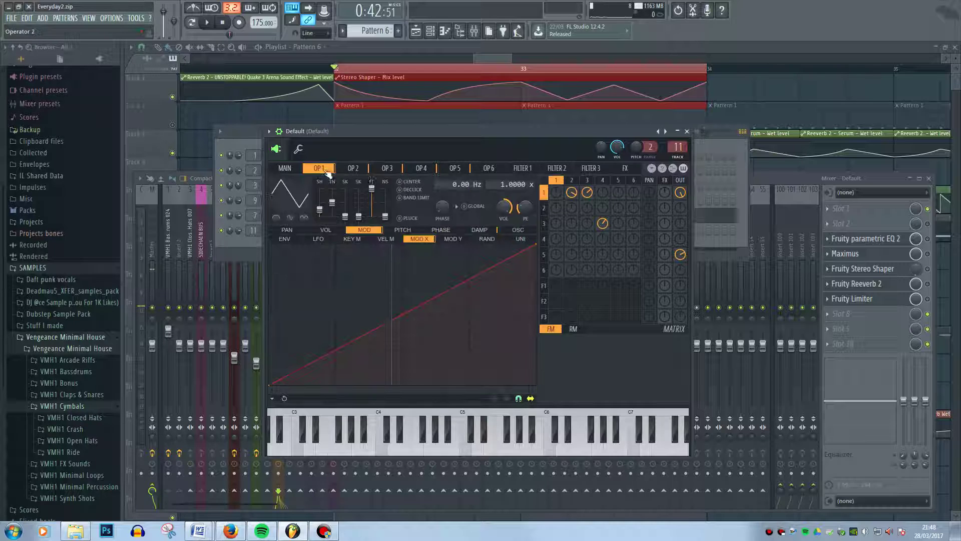
pyautogui.click(387, 168)
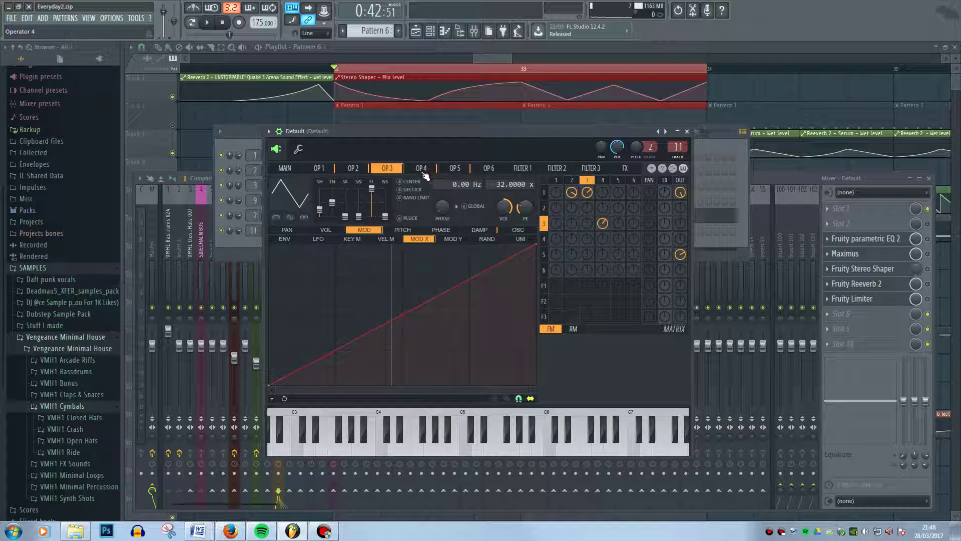
pyautogui.click(362, 172)
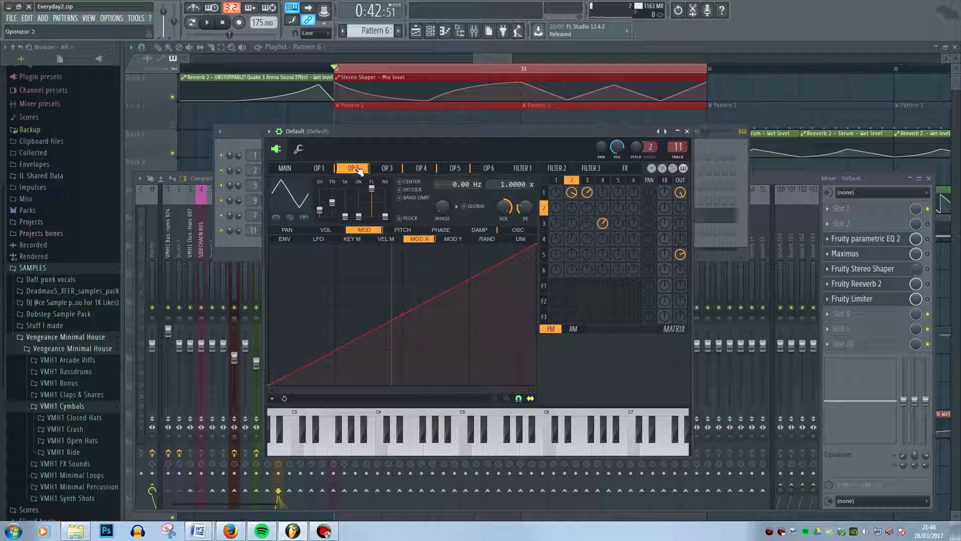
pyautogui.click(331, 171)
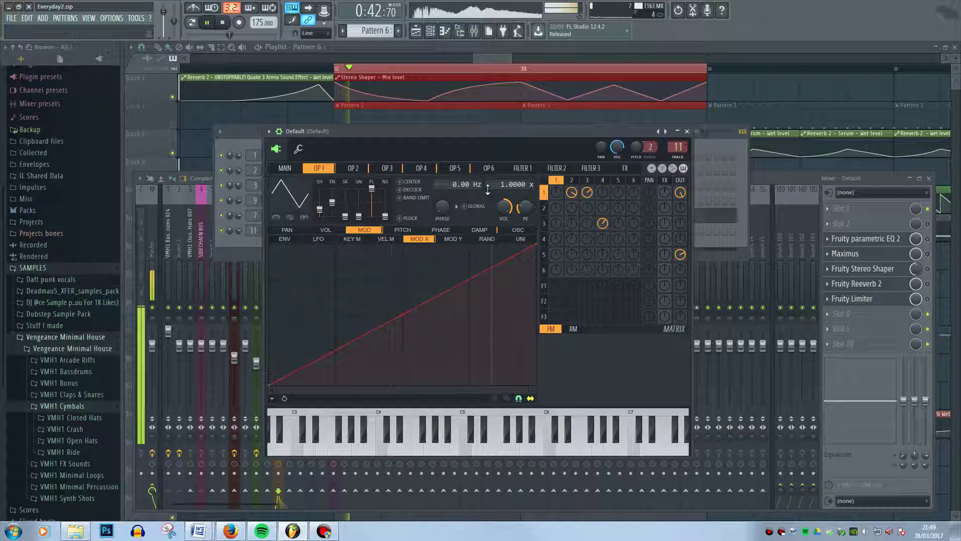
pyautogui.click(573, 182)
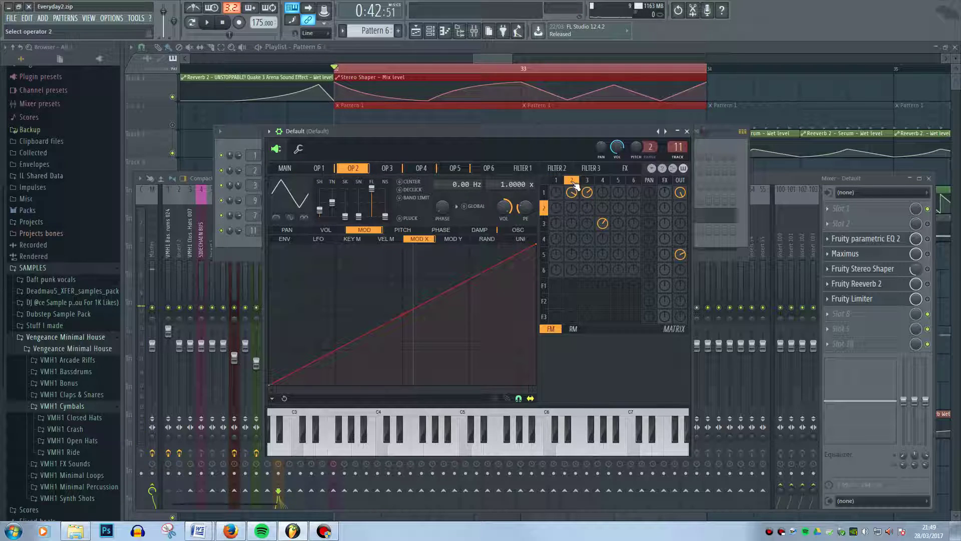
pyautogui.click(556, 181)
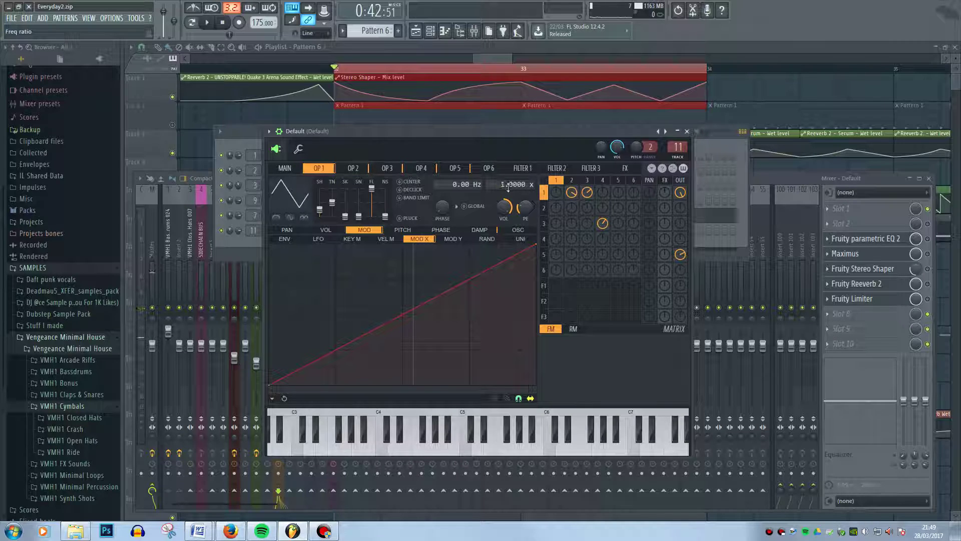
pyautogui.click(365, 171)
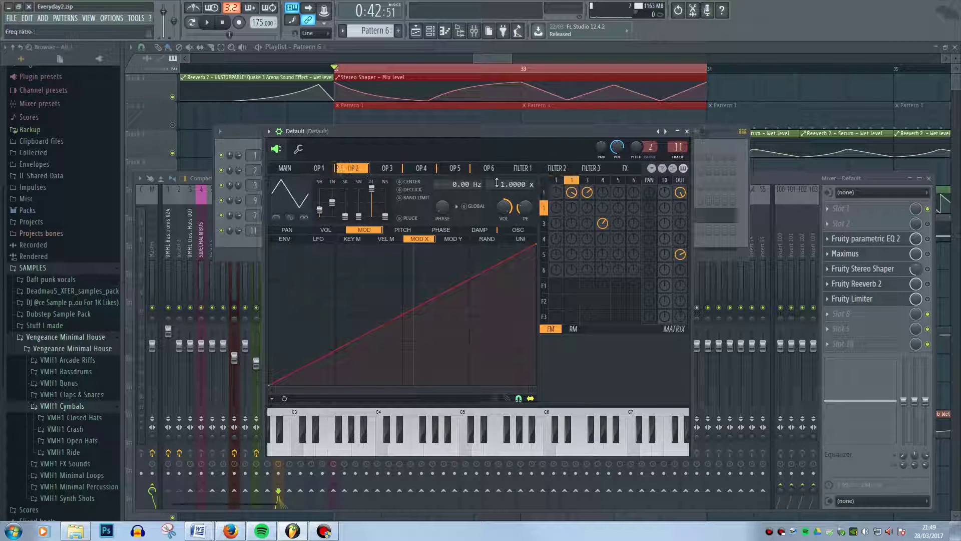
pyautogui.click(594, 180)
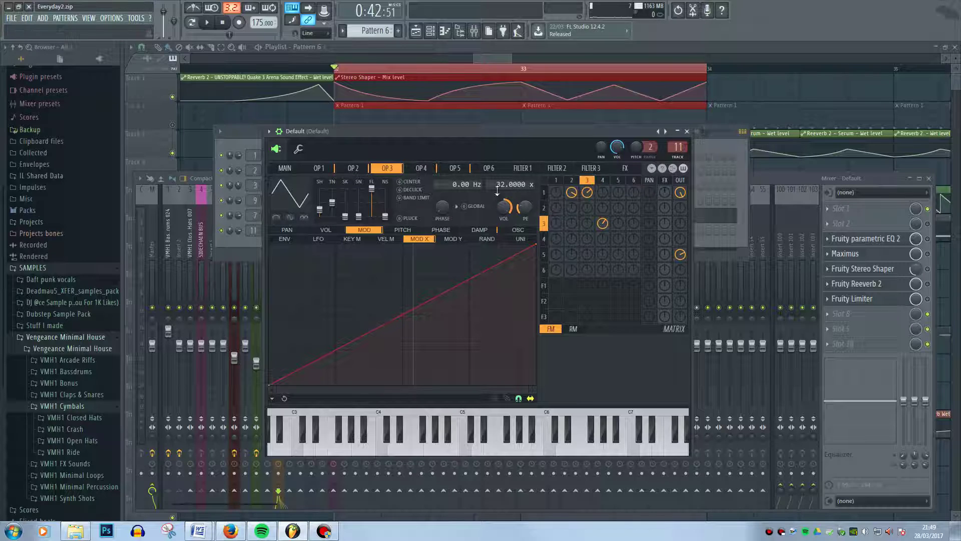
# Play the selection, mute the operator 4 to 3 frequency modulation in the matrix and play it again
pyautogui.press('space')
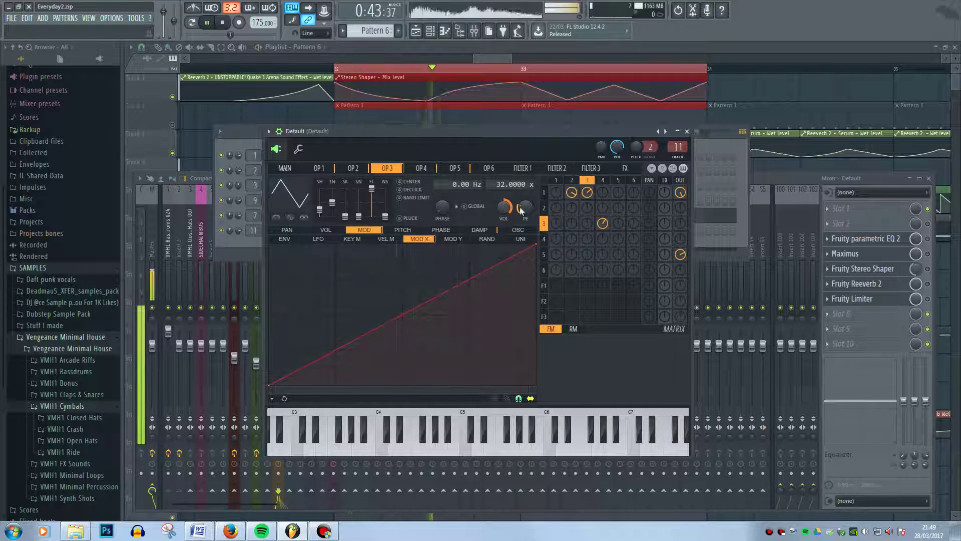
pyautogui.press('space')
pyautogui.rightClick(607, 225)
pyautogui.press('space')
pyautogui.press('space')
# Mute operator 5's output and the operator 3 to 1 frequency modulation in the matrix, playing the selection after each change
pyautogui.rightClick(683, 255)
pyautogui.press('space')
pyautogui.press('space')
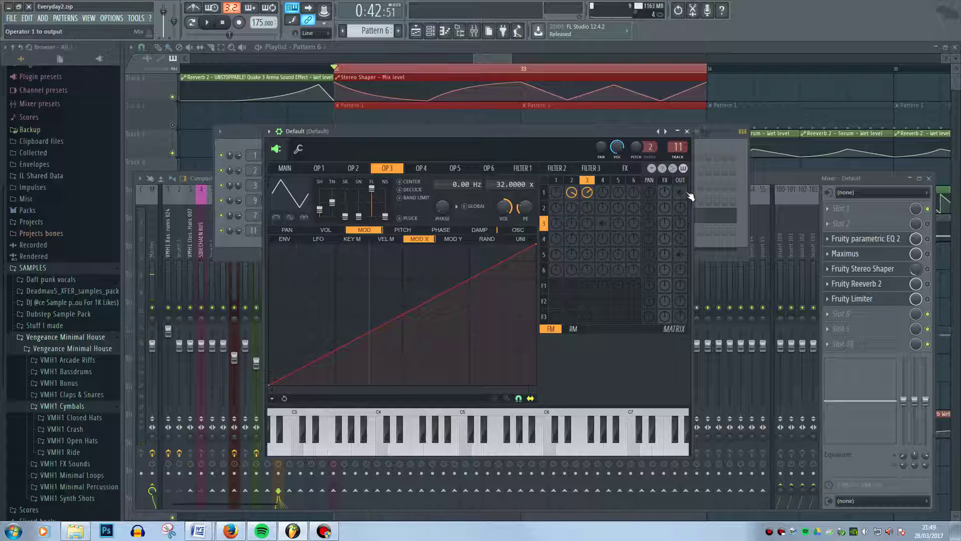
pyautogui.rightClick(585, 193)
pyautogui.press('space')
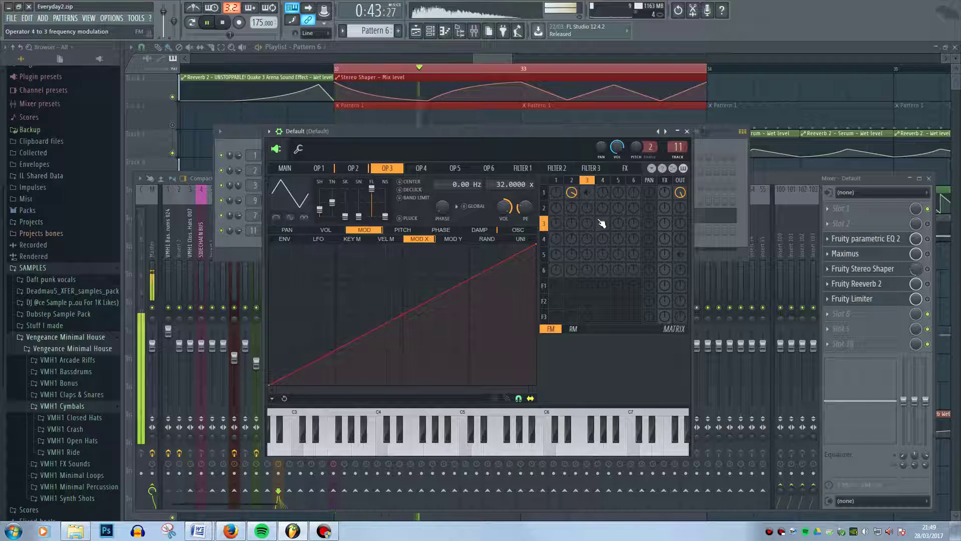
# Return the Default synth to its main page and bring the playlist to the front
pyautogui.press('space')
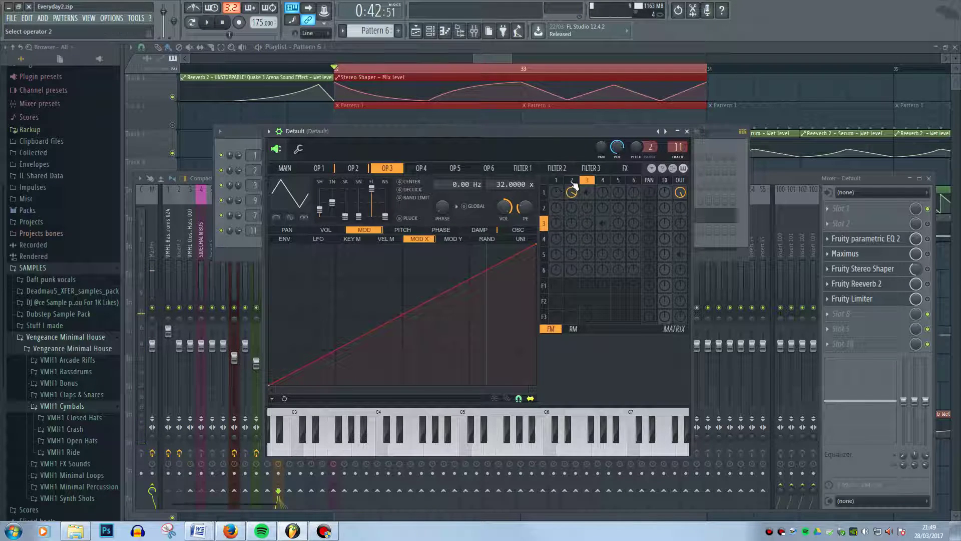
pyautogui.click(294, 169)
pyautogui.click(488, 50)
pyautogui.scroll(-4, 479, 326)
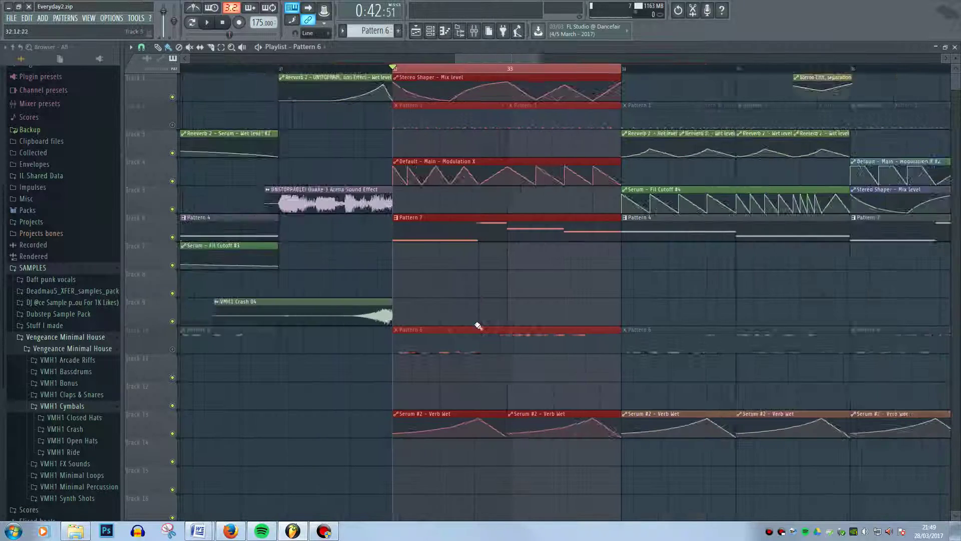
pyautogui.click(486, 258)
pyautogui.click(485, 246)
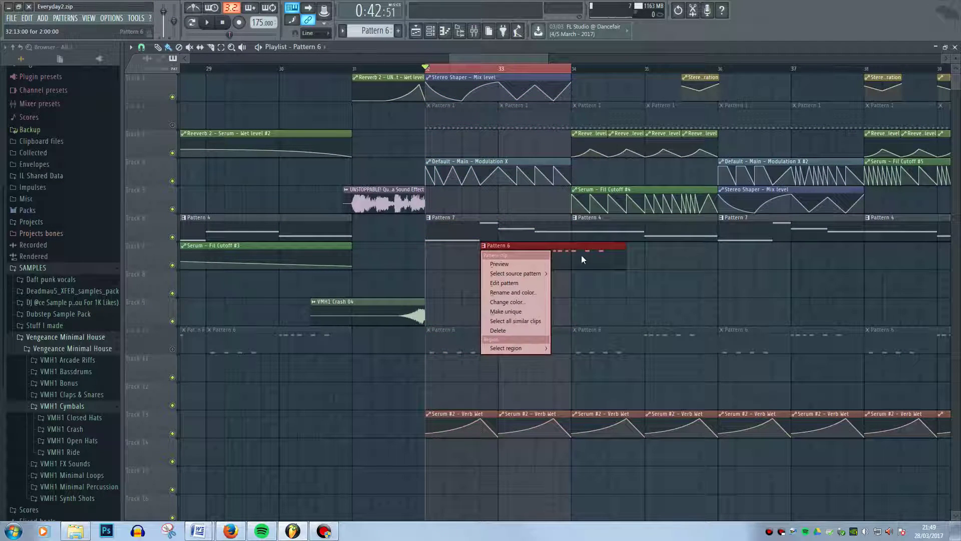
pyautogui.rightClick(594, 256)
pyautogui.rightClick(595, 257)
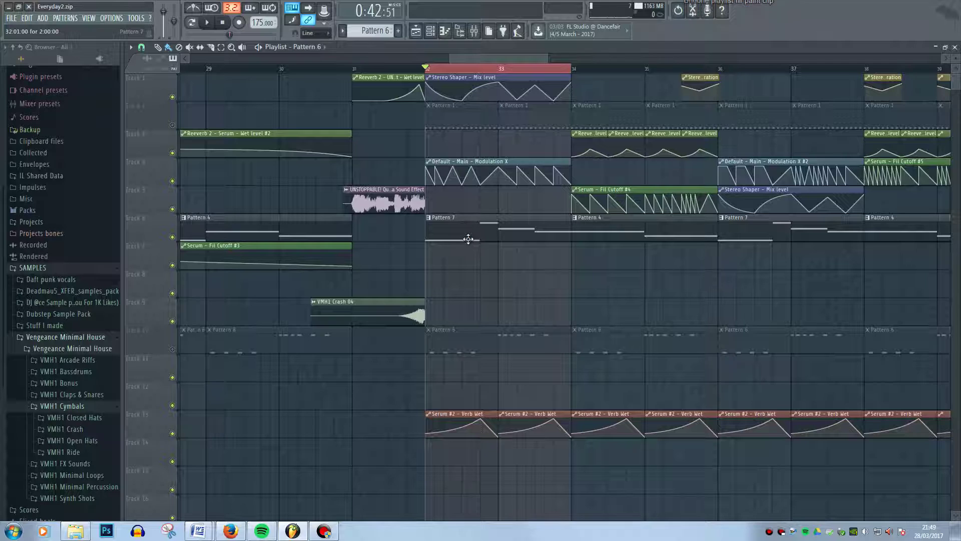
# Open Pattern 7's notes in the piano roll, audition pitches on its keyboard and close it again
pyautogui.doubleClick(469, 239)
pyautogui.scroll(-9, 367, 323)
pyautogui.click(156, 208)
pyautogui.scroll(3, 215, 231)
pyautogui.click(156, 216)
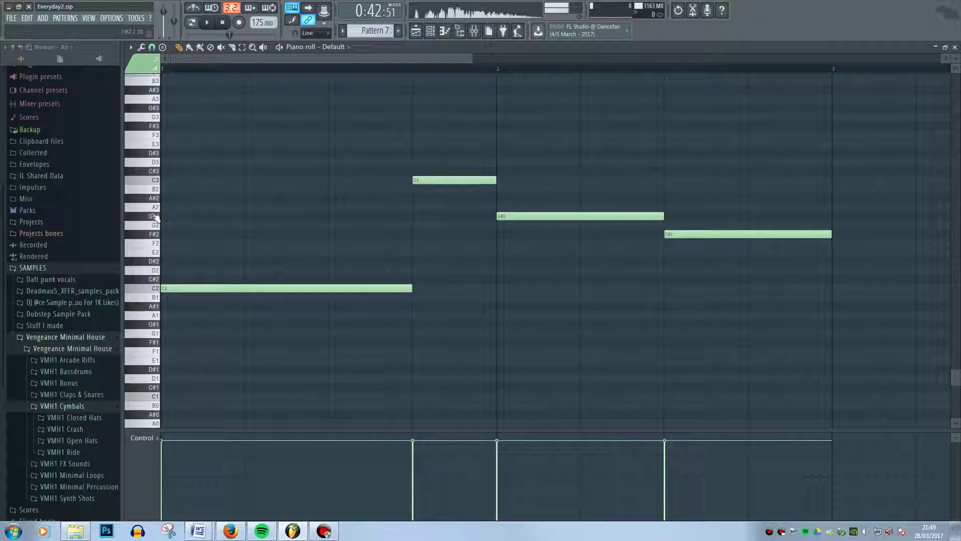
pyautogui.click(955, 47)
# Return from the channel rack to the playlist and play the bar 32–34 selection
pyautogui.click(287, 231)
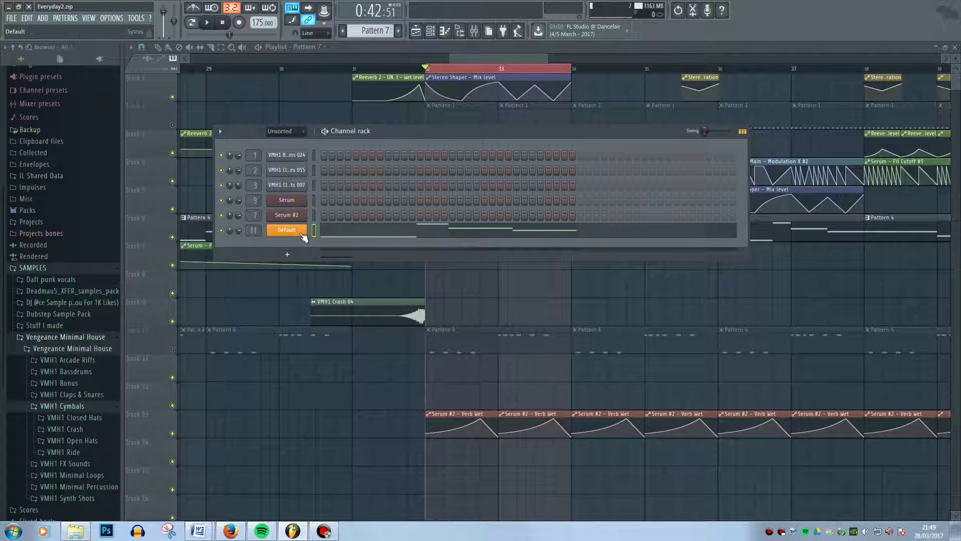
pyautogui.click(490, 52)
pyautogui.press('space')
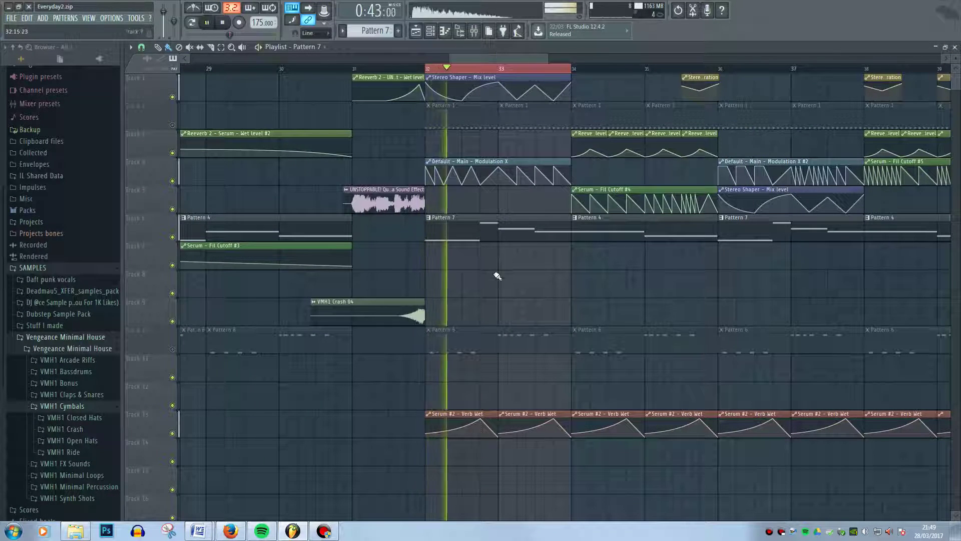
pyautogui.press('space')
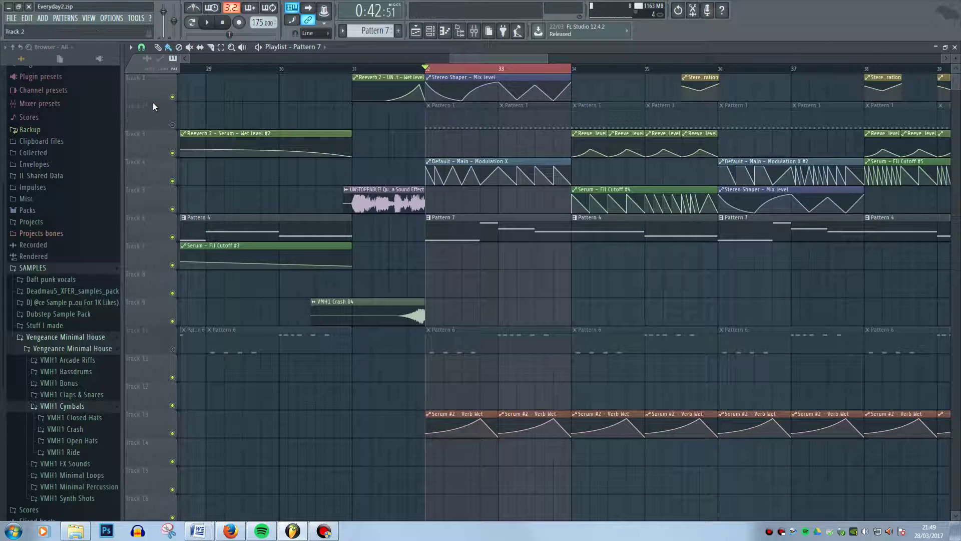
# Compare playback of the selection with track 4's Modulation X automation muted and unmuted
pyautogui.click(173, 181)
pyautogui.click(173, 180)
pyautogui.press('space')
pyautogui.click(173, 181)
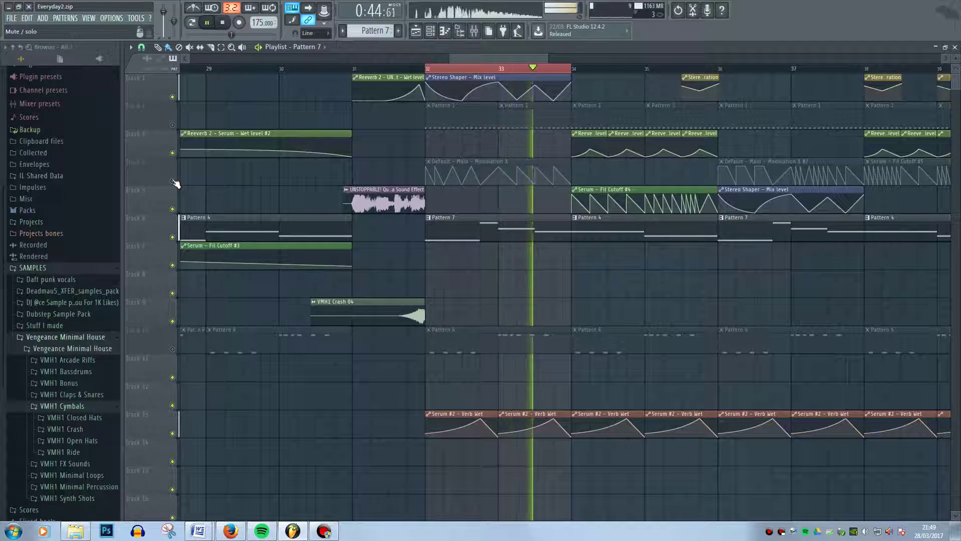
pyautogui.press('space')
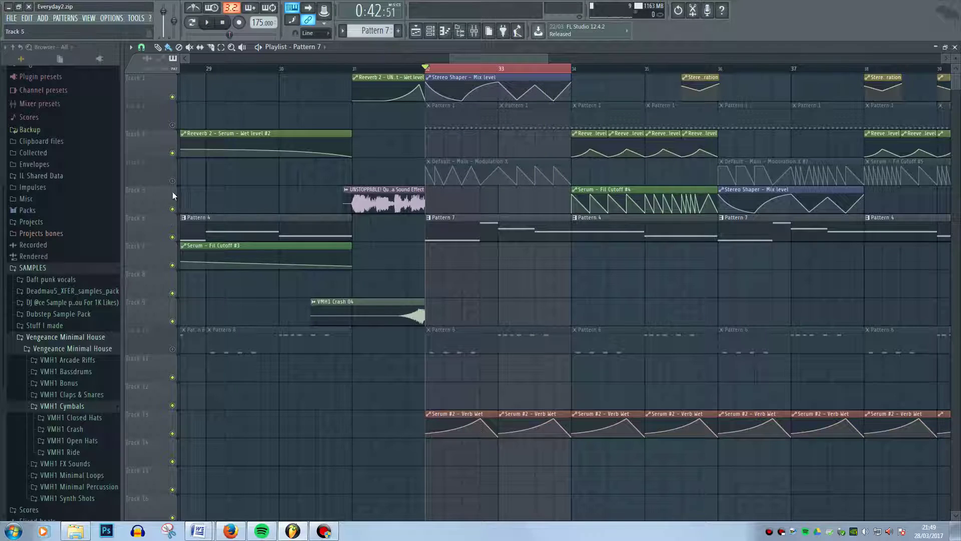
pyautogui.click(173, 181)
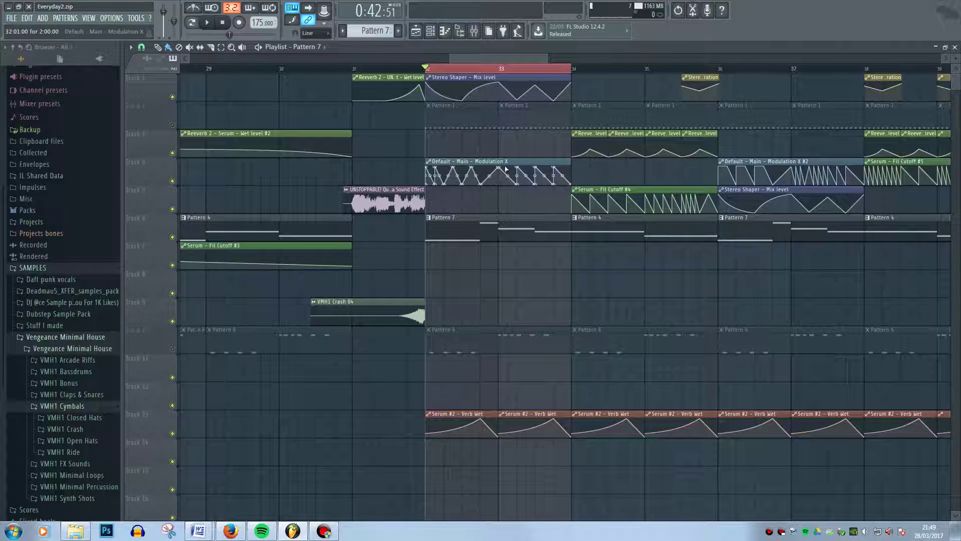
pyautogui.press('space')
pyautogui.press('space')
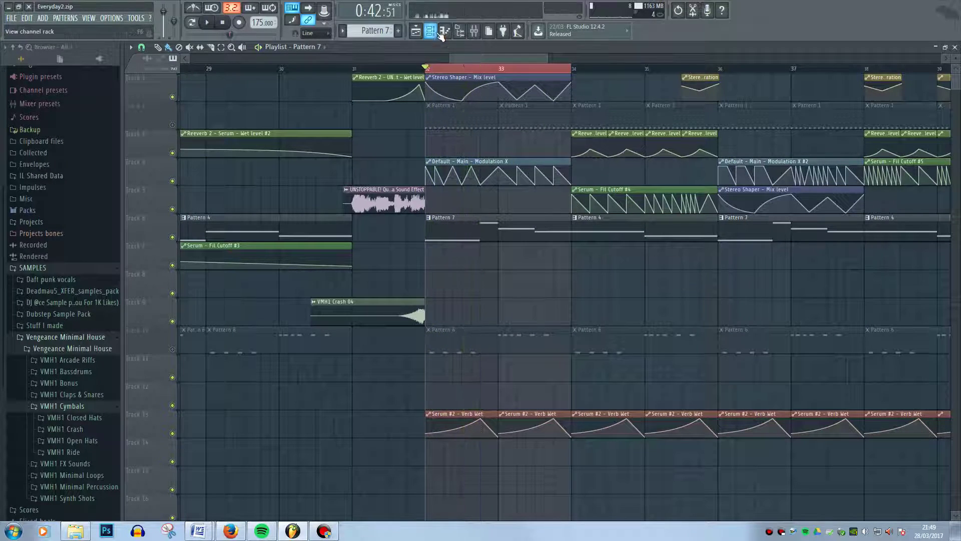
# Reopen the Default channel's synth, unmute the operator 3 to 1 frequency modulation and play the selection
pyautogui.click(440, 33)
pyautogui.click(296, 228)
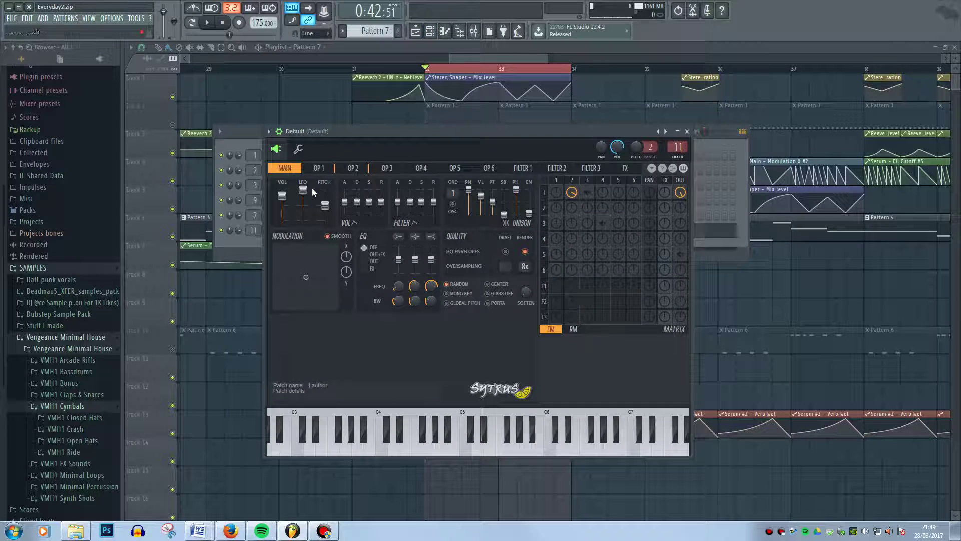
pyautogui.rightClick(344, 257)
pyautogui.click(478, 339)
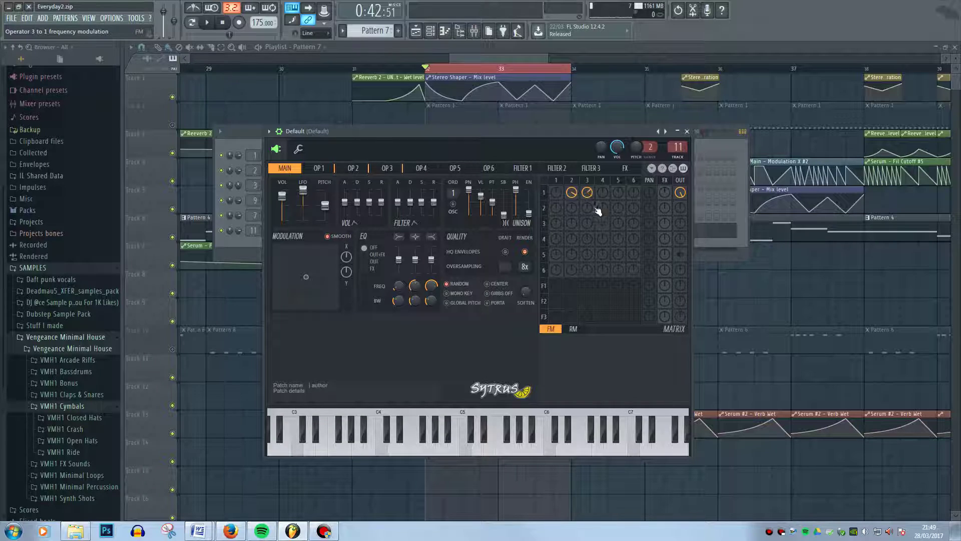
pyautogui.press('space')
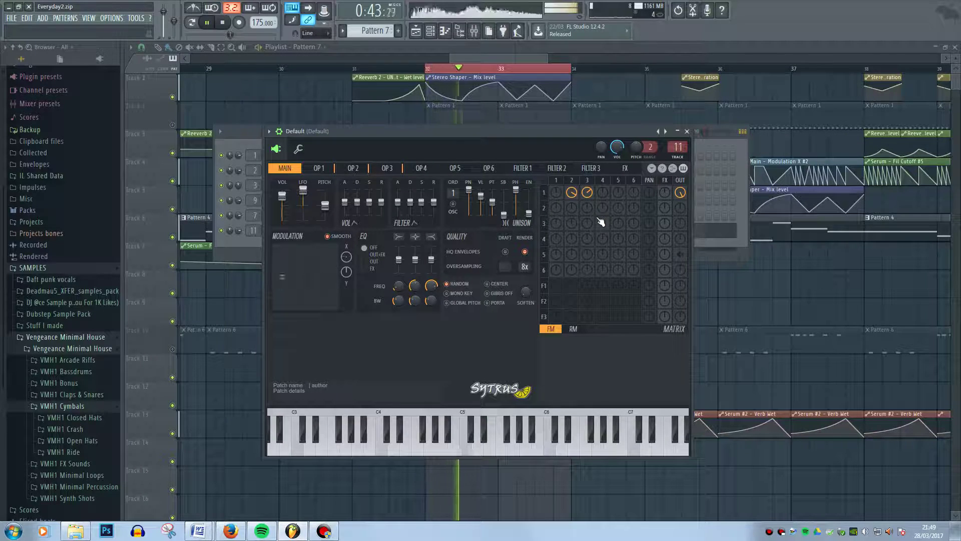
pyautogui.press('space')
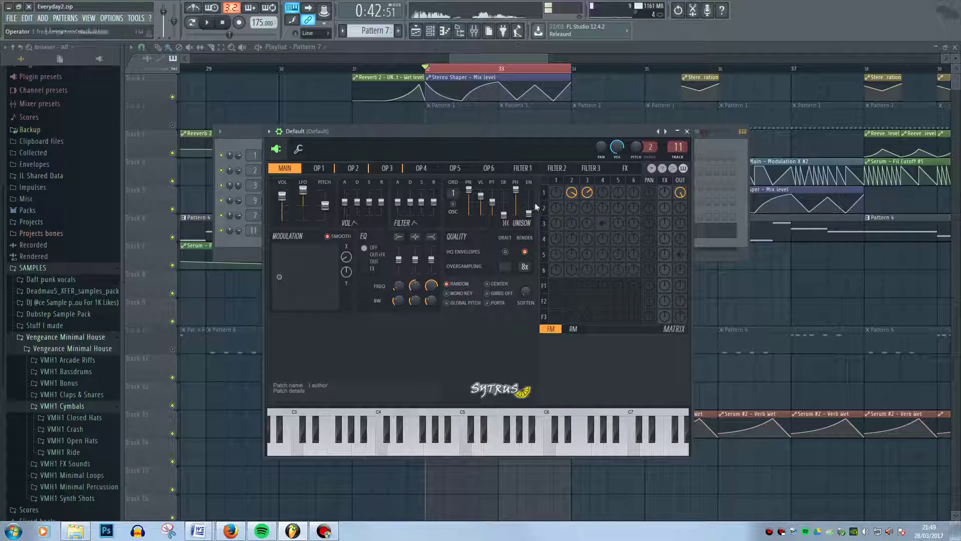
# Show operator 3's Mod X graph and frequency ratio, and play the selection several times
pyautogui.click(387, 168)
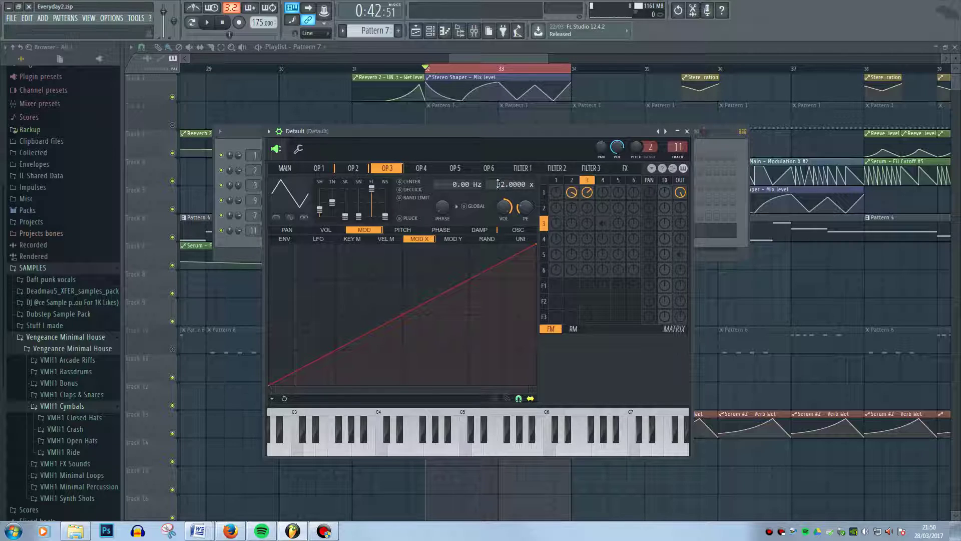
pyautogui.press('space')
pyautogui.press('space')
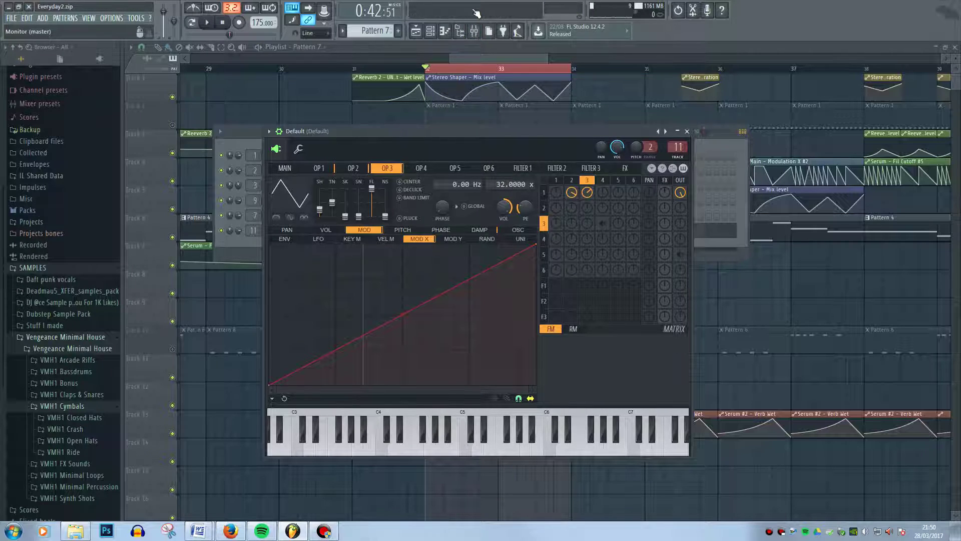
pyautogui.press('space')
pyautogui.press('space')
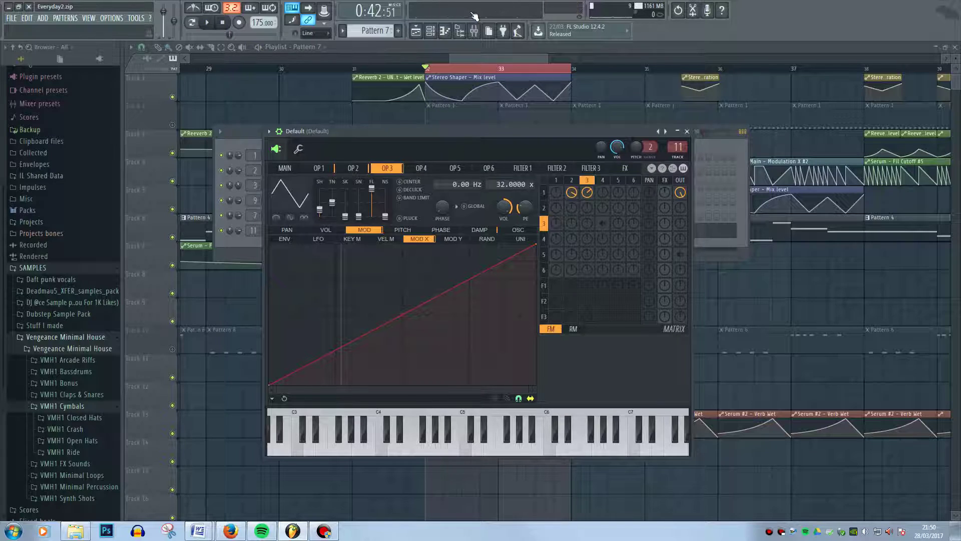
pyautogui.press('space')
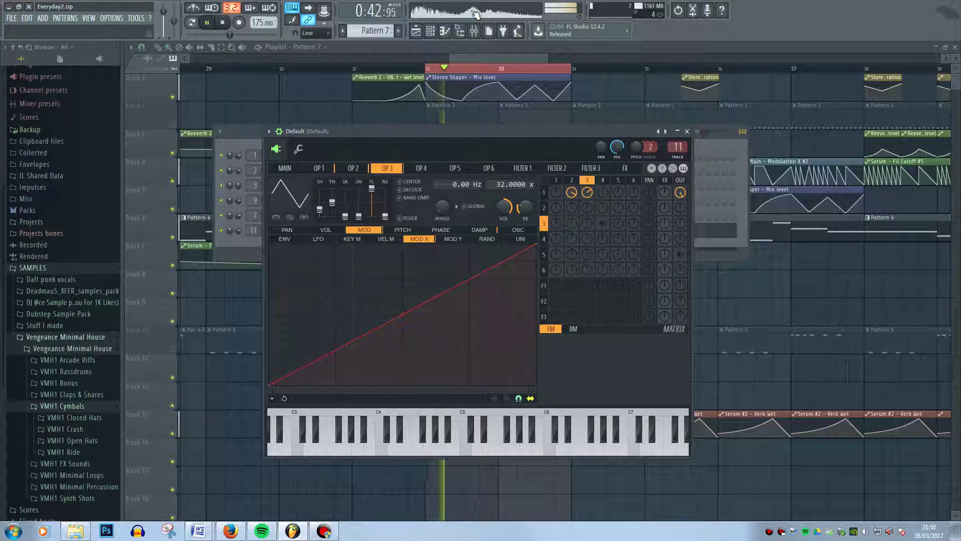
pyautogui.press('space')
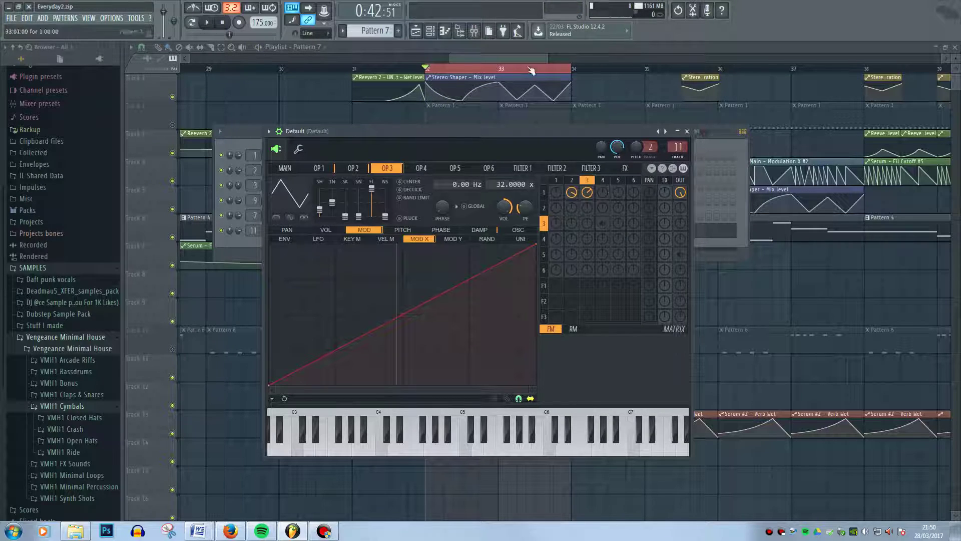
# Enable Fruity parametric EQ 2 on the Default mixer track and examine its spectrum while playing the selection
pyautogui.click(473, 31)
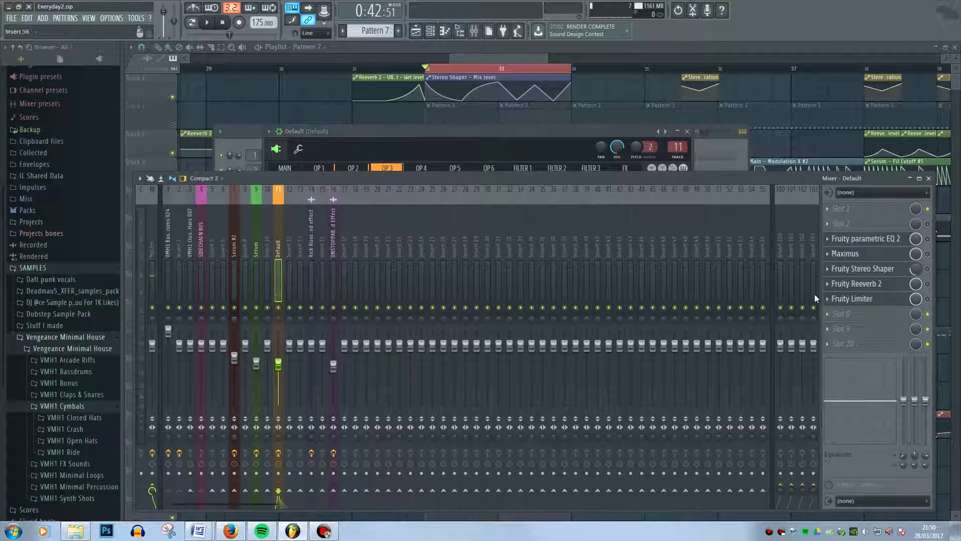
pyautogui.click(879, 253)
pyautogui.click(884, 240)
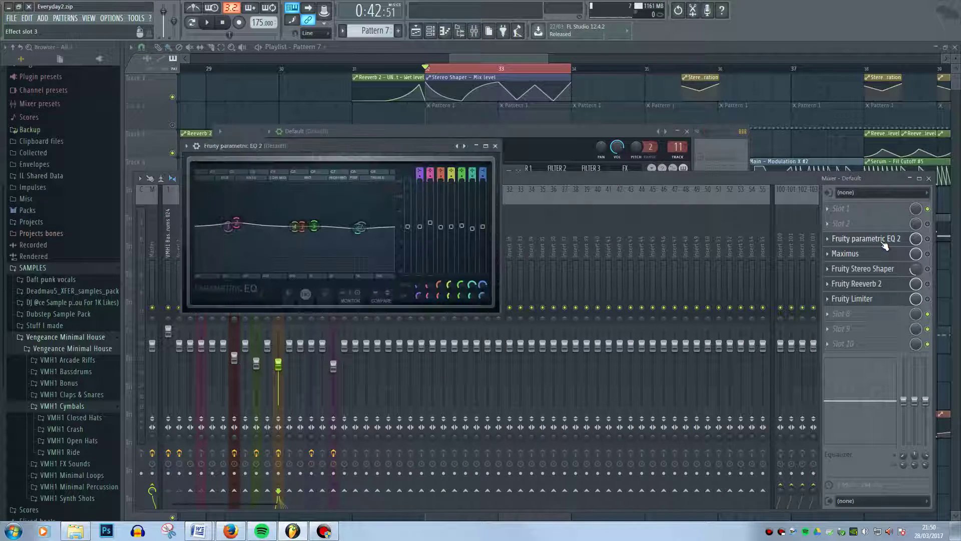
pyautogui.click(929, 238)
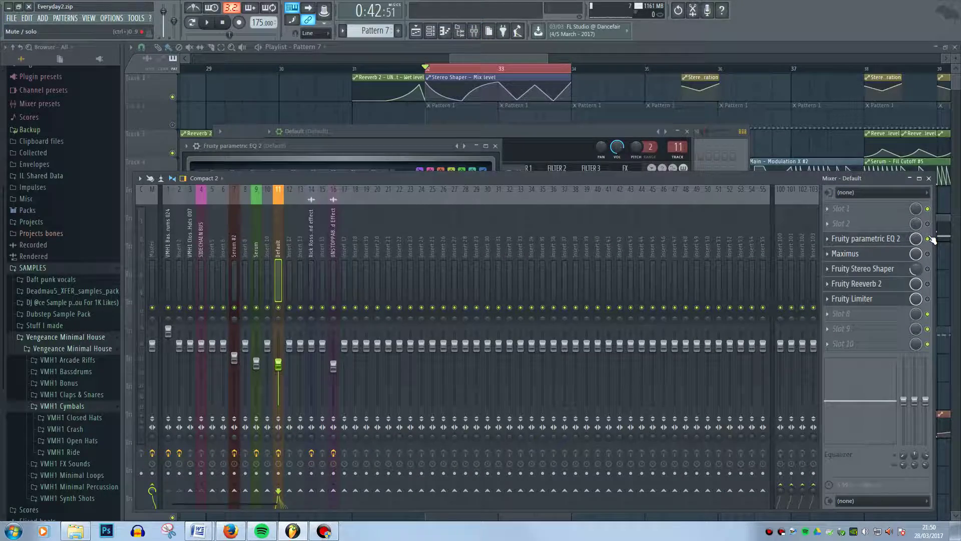
pyautogui.click(887, 243)
pyautogui.click(889, 242)
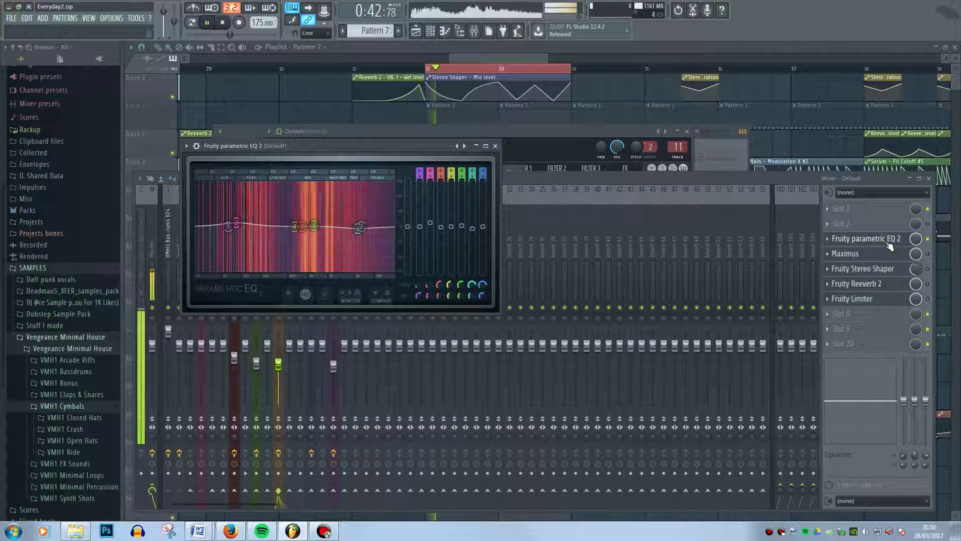
pyautogui.press('space')
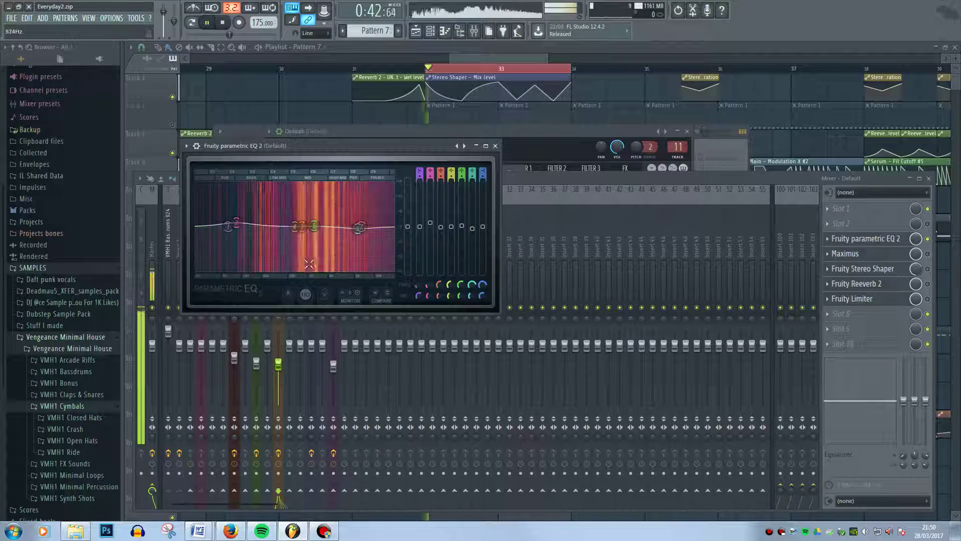
pyautogui.press('space')
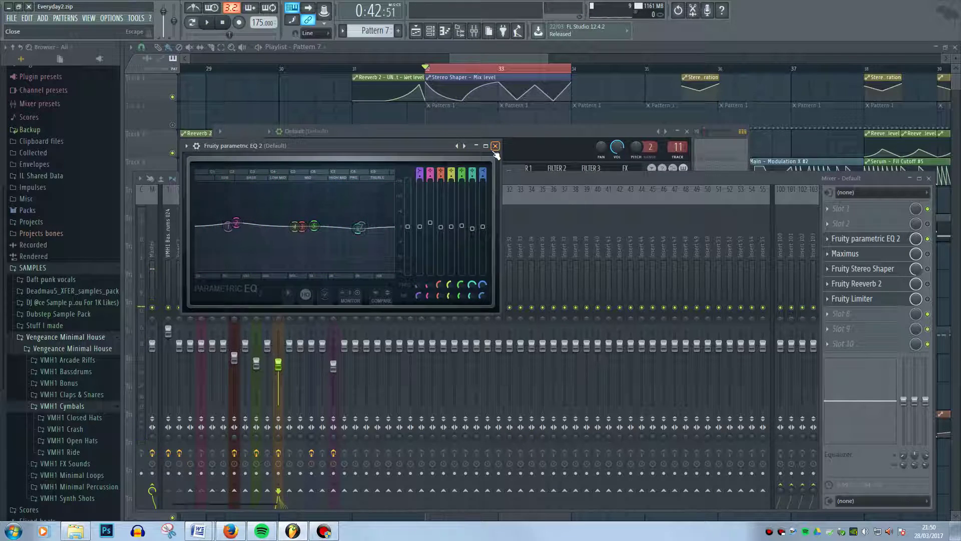
# Unmute the operator 4 to 3 frequency modulation in the synth's matrix and compare the settings of operators 3 and 4
pyautogui.click(541, 141)
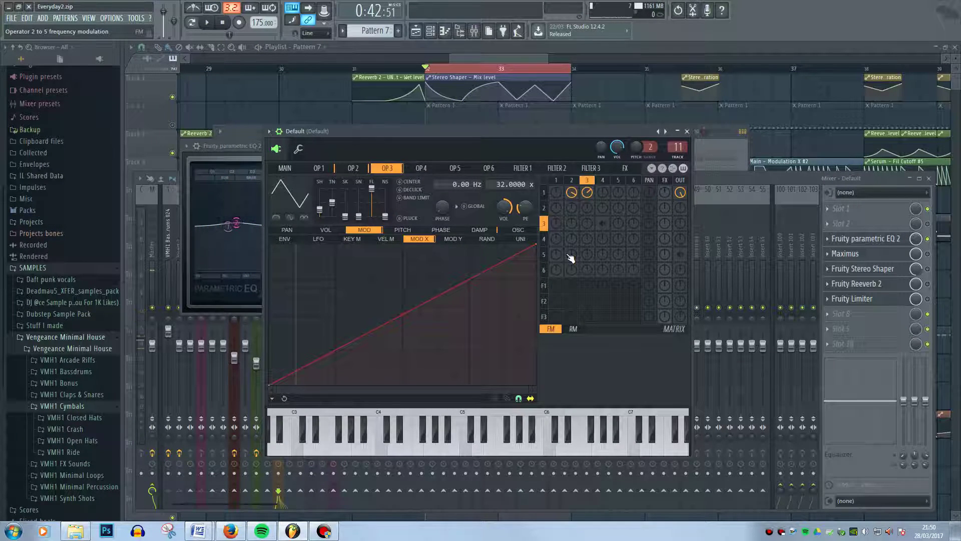
pyautogui.moveTo(604, 224); pyautogui.dragTo(603, 210)
pyautogui.click(603, 180)
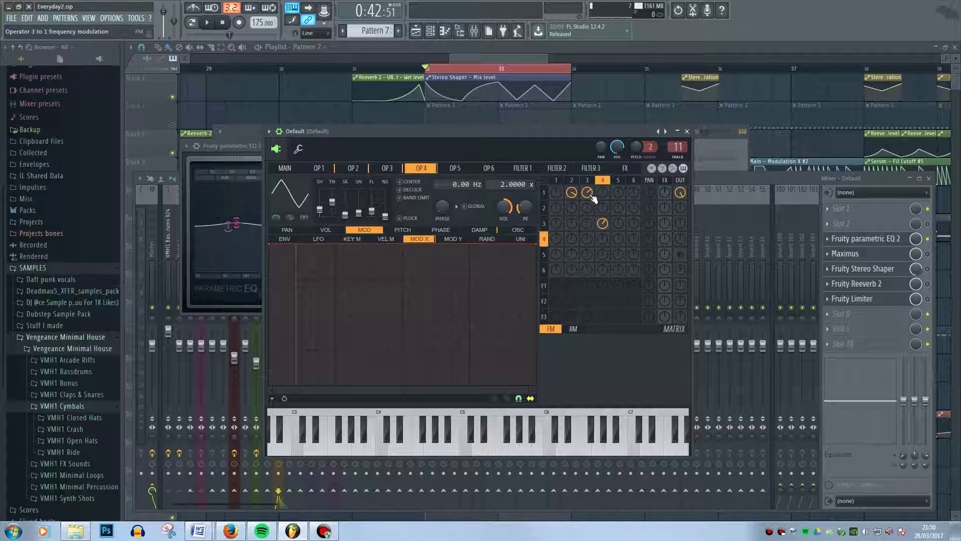
pyautogui.click(589, 182)
pyautogui.click(602, 181)
pyautogui.scroll(5, 604, 229)
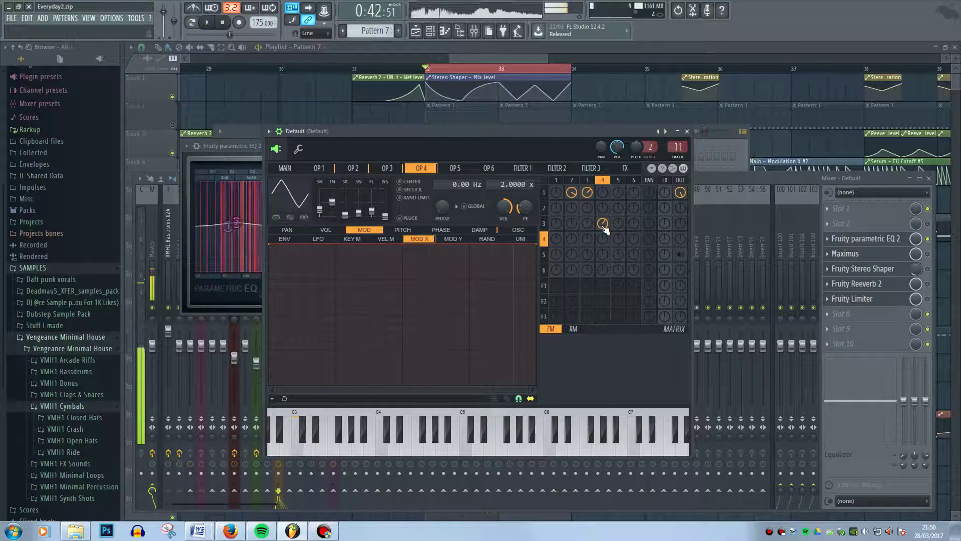
# Play the selection with the operator 4 to 3 frequency modulation muted and unmuted to compare the sound
pyautogui.press('space')
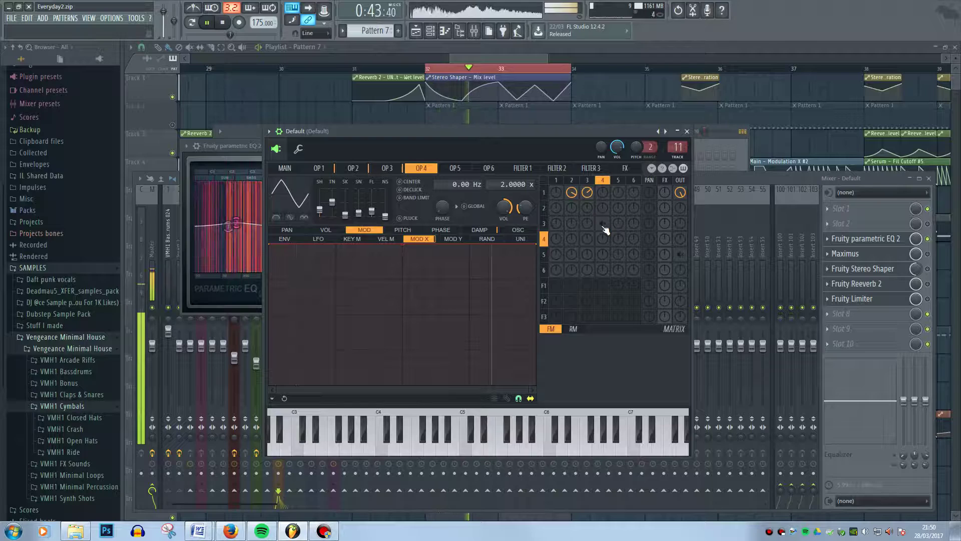
pyautogui.press('space')
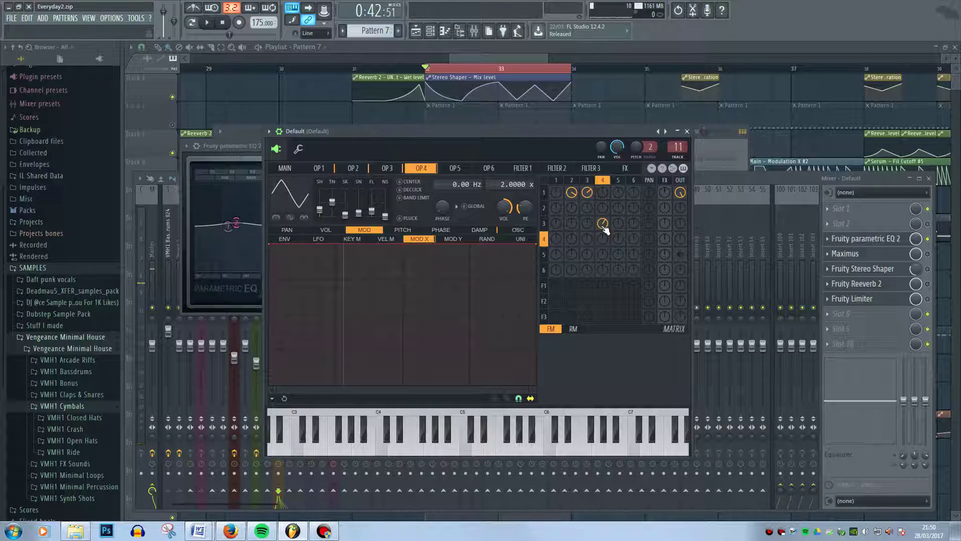
pyautogui.press('space')
pyautogui.press('space')
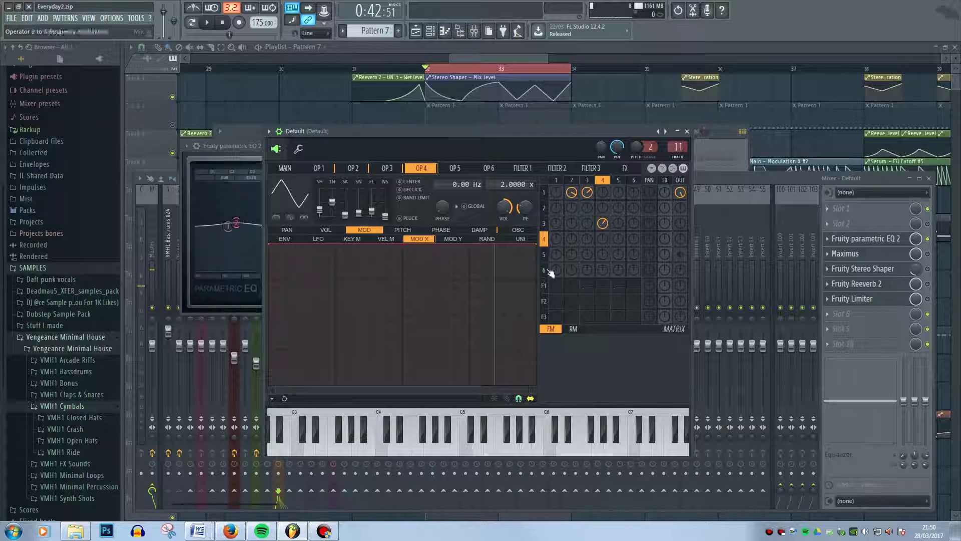
# Show operator 5 and unmute its output in the matrix
pyautogui.click(545, 255)
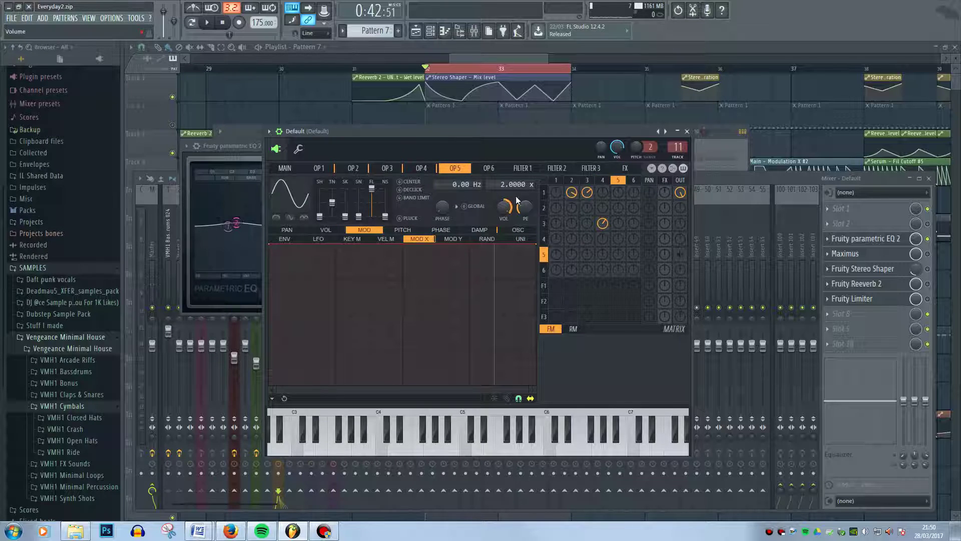
pyautogui.rightClick(681, 256)
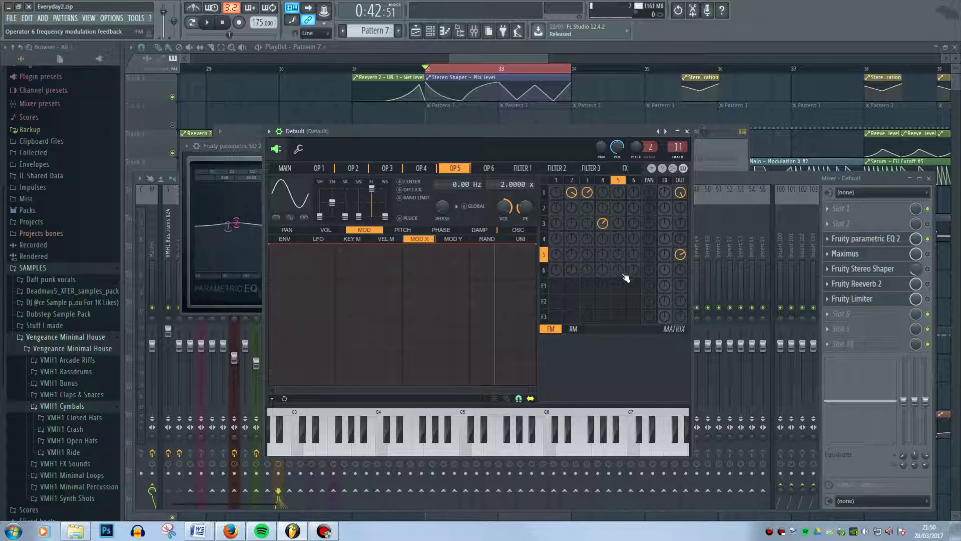
# Mute operator 5's output in the synth's matrix, playing the selection before and after to compare the sound
pyautogui.press('space')
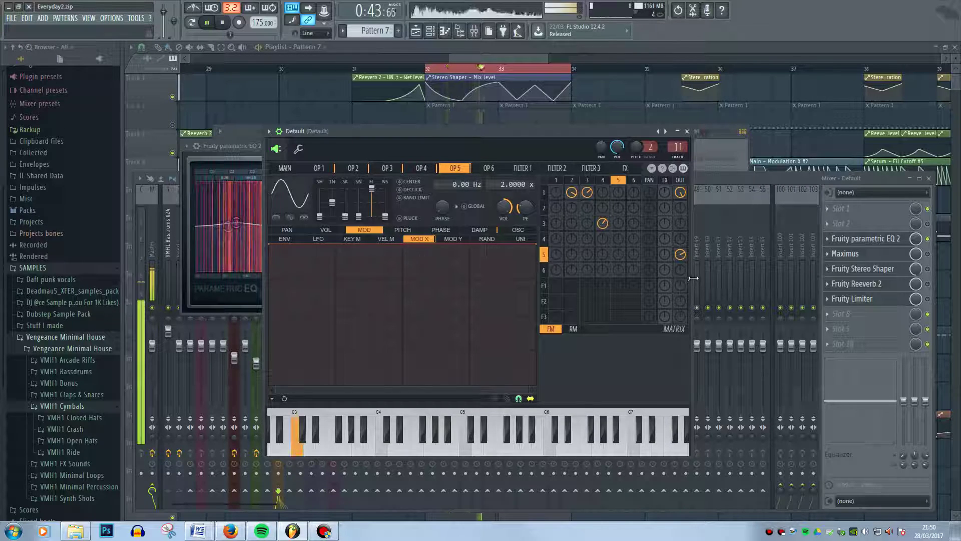
pyautogui.press('space')
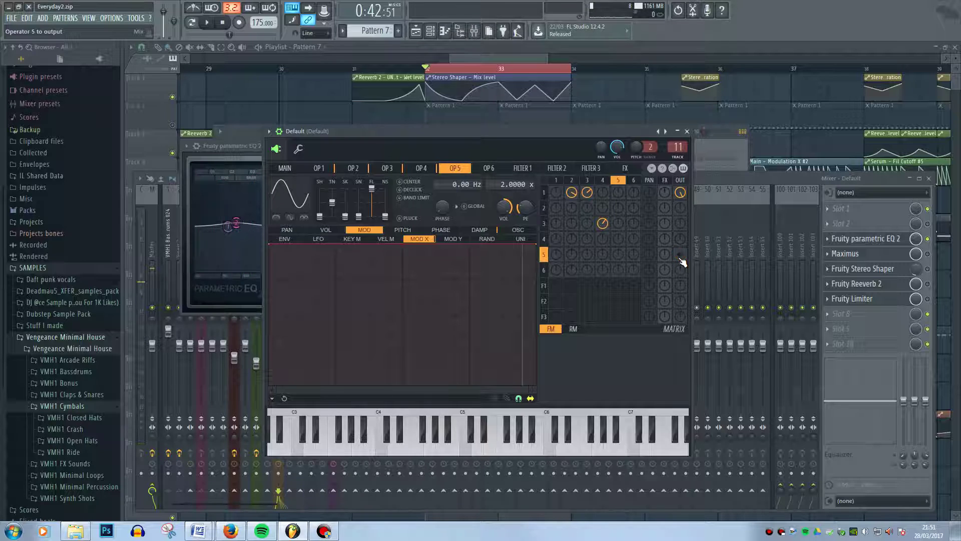
pyautogui.press('space')
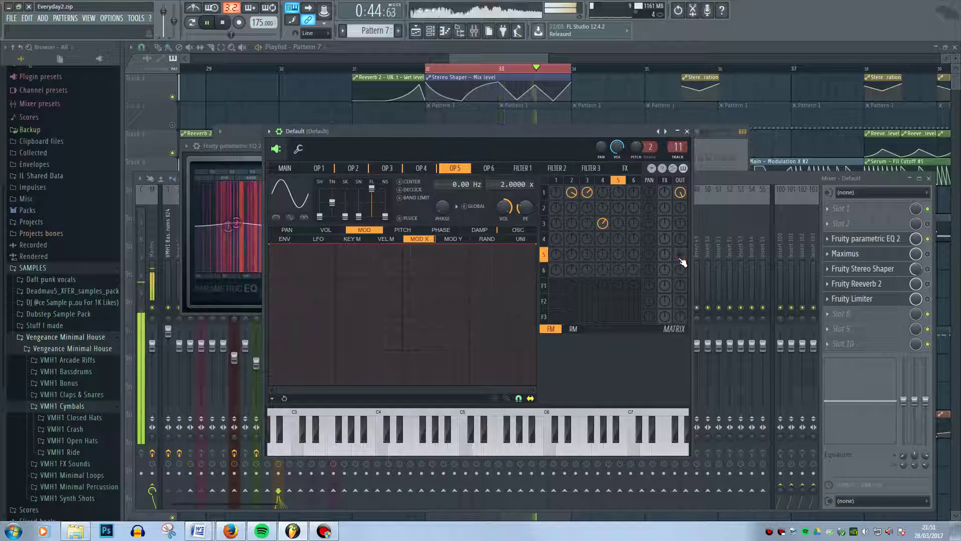
pyautogui.press('space')
# Enable Maximus on the Default mixer track and examine its low band while playing the selection
pyautogui.click(698, 213)
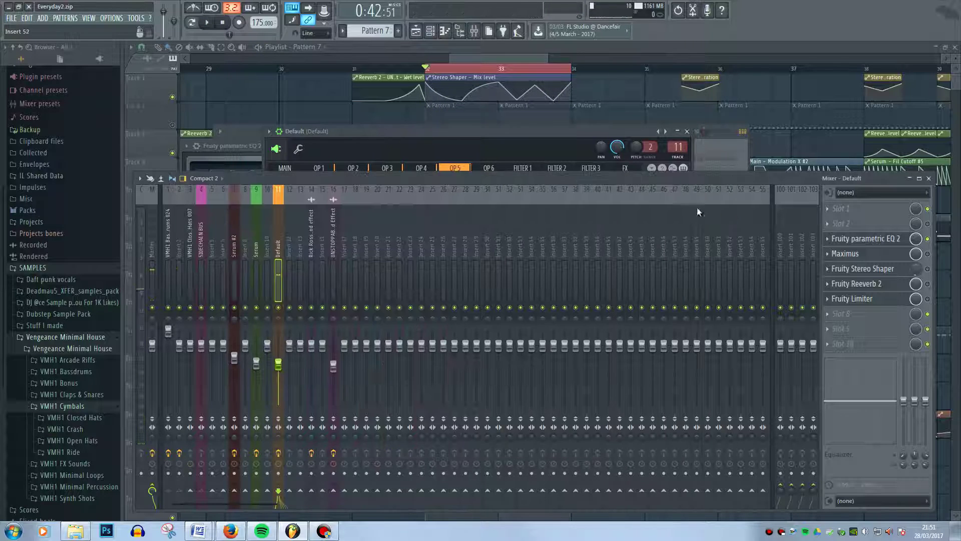
pyautogui.click(861, 239)
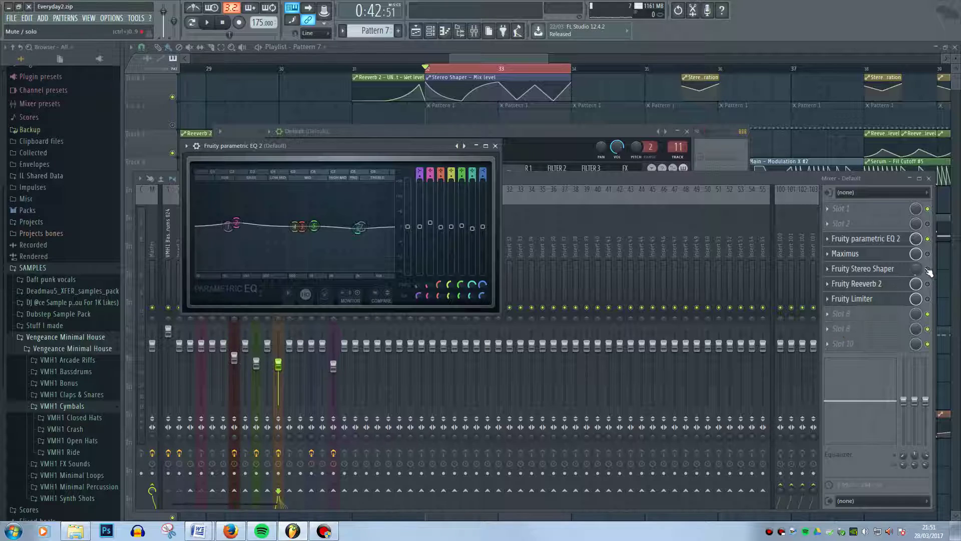
pyautogui.click(901, 267)
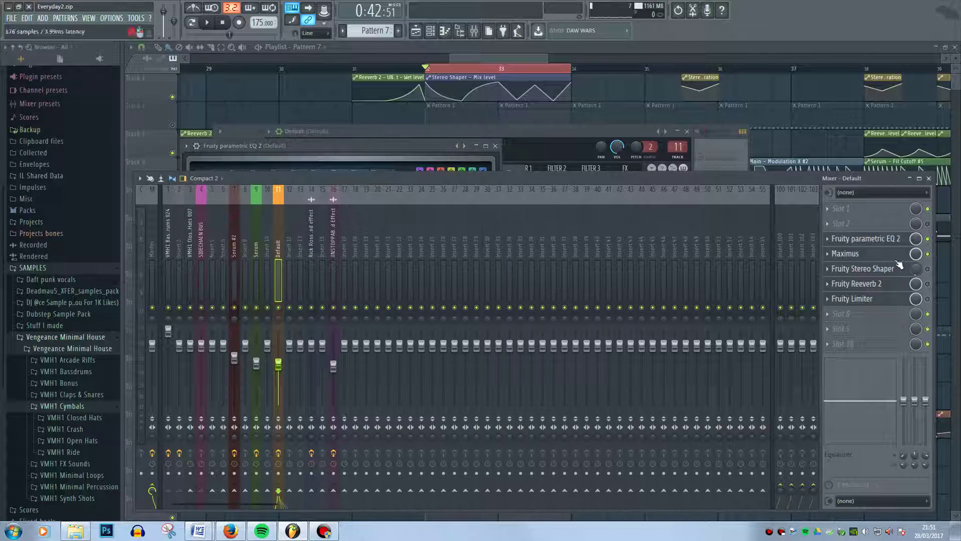
pyautogui.click(885, 256)
pyautogui.click(236, 289)
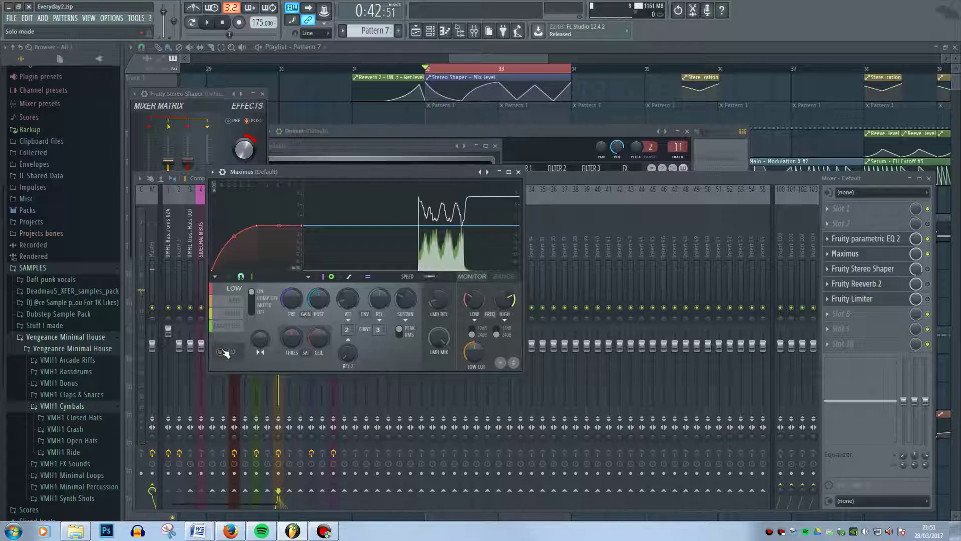
pyautogui.press('space')
pyautogui.press('space')
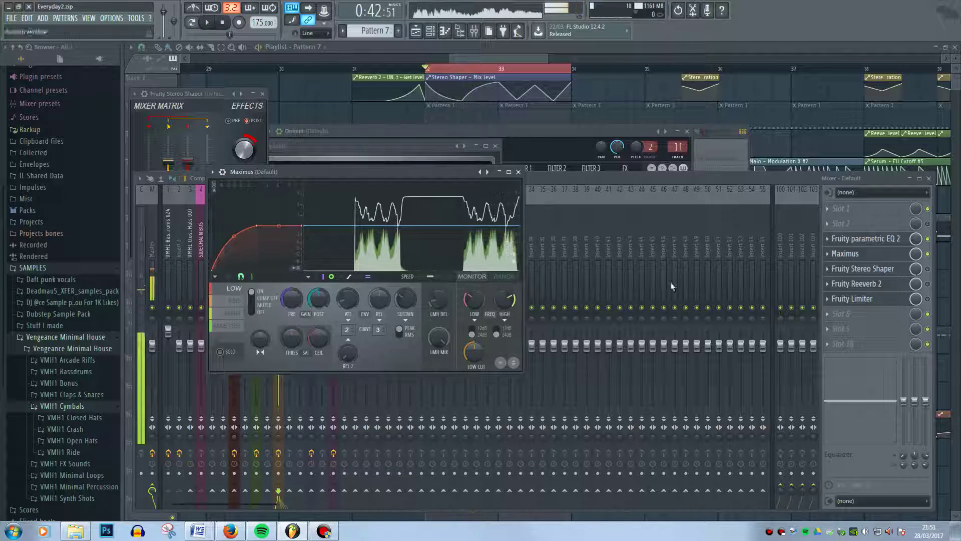
# Play the selection with Maximus bypassed and enabled to compare the sound
pyautogui.click(928, 254)
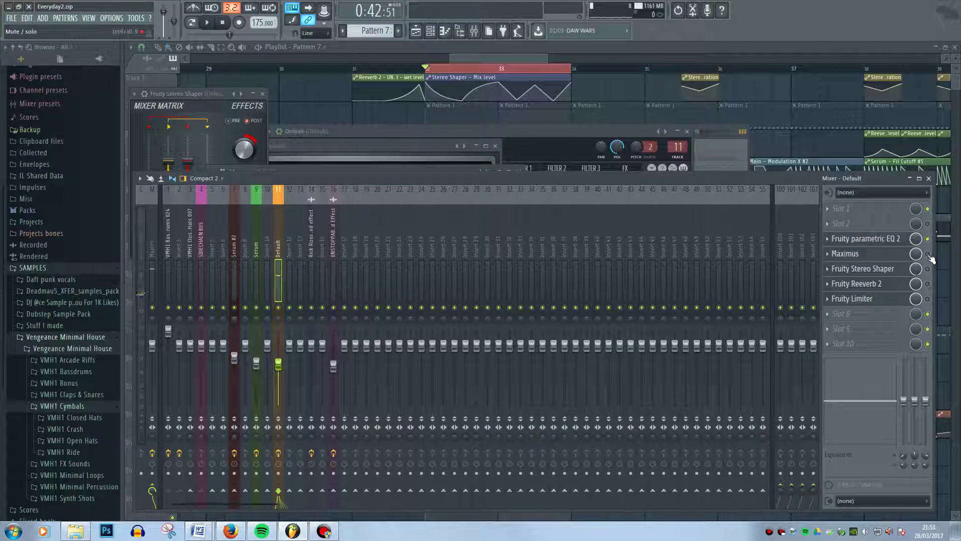
pyautogui.press('space')
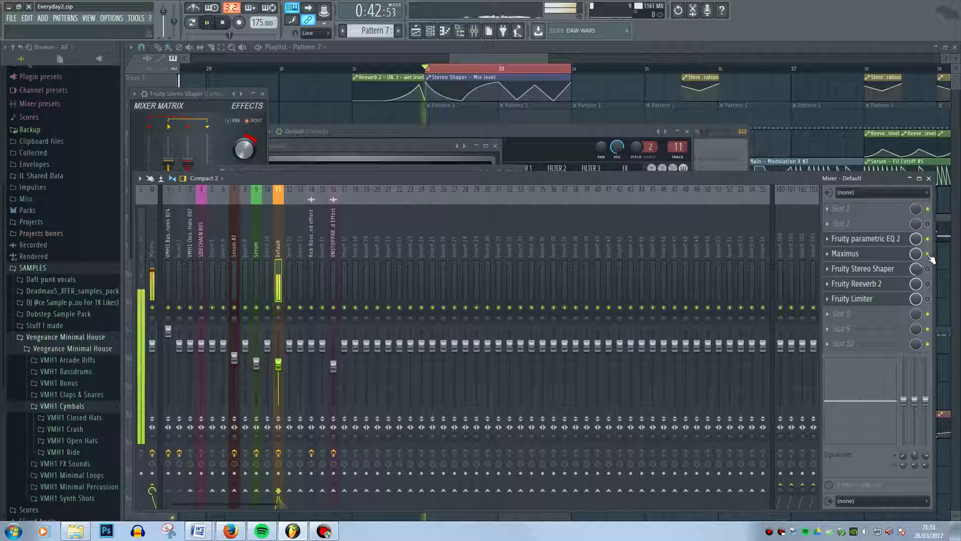
pyautogui.click(928, 254)
pyautogui.press('space')
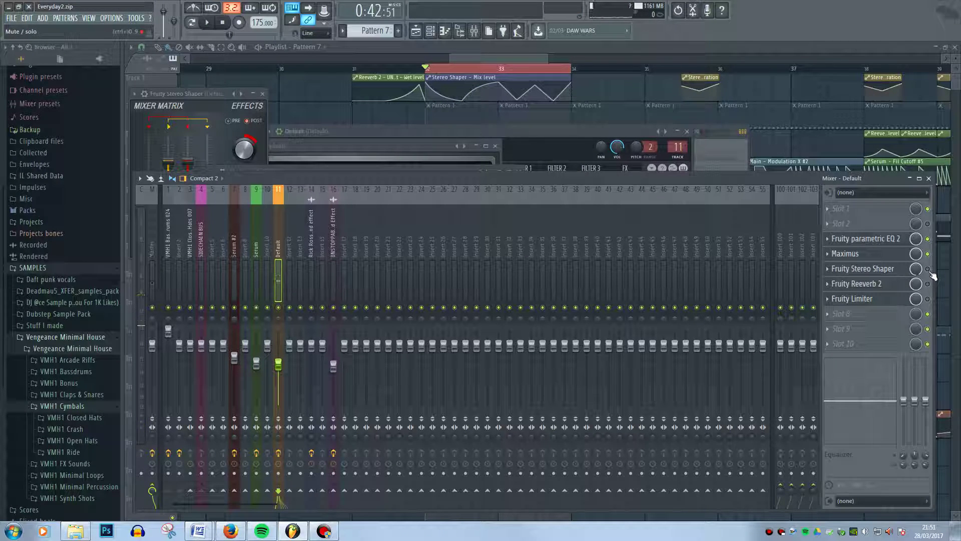
# Enable Fruity Stereo Shaper on the Default mixer track, playing the selection before and after to compare the stereo effect
pyautogui.click(554, 50)
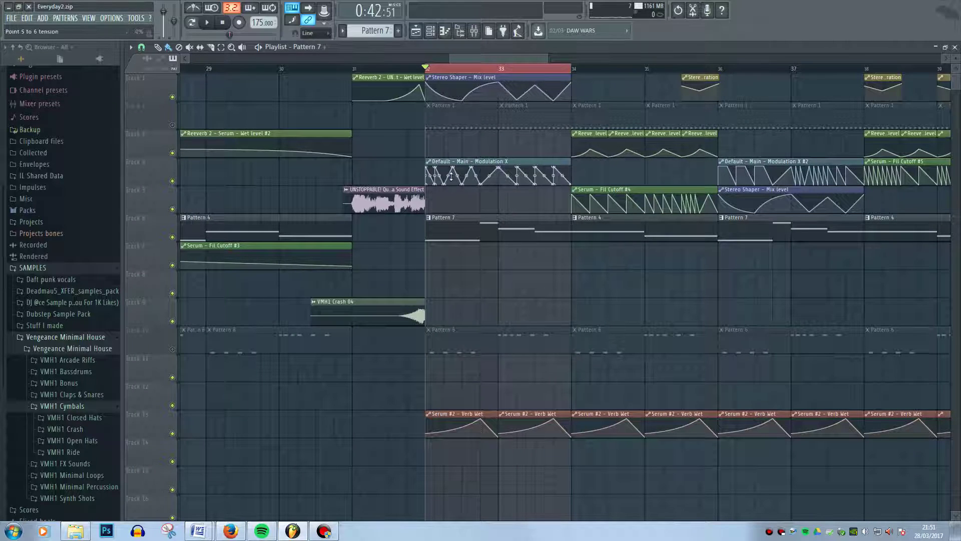
pyautogui.press('space')
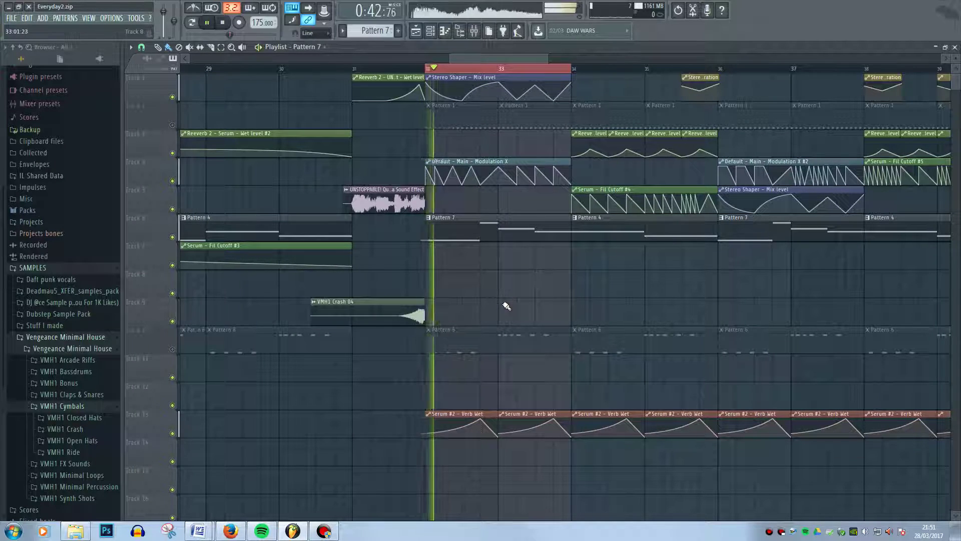
pyautogui.press('space')
pyautogui.press('F9')
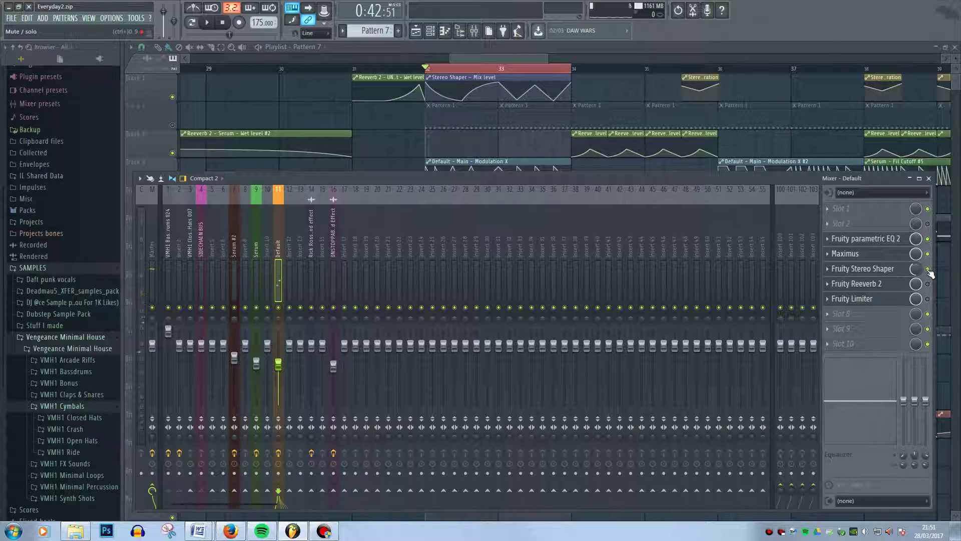
pyautogui.press('space')
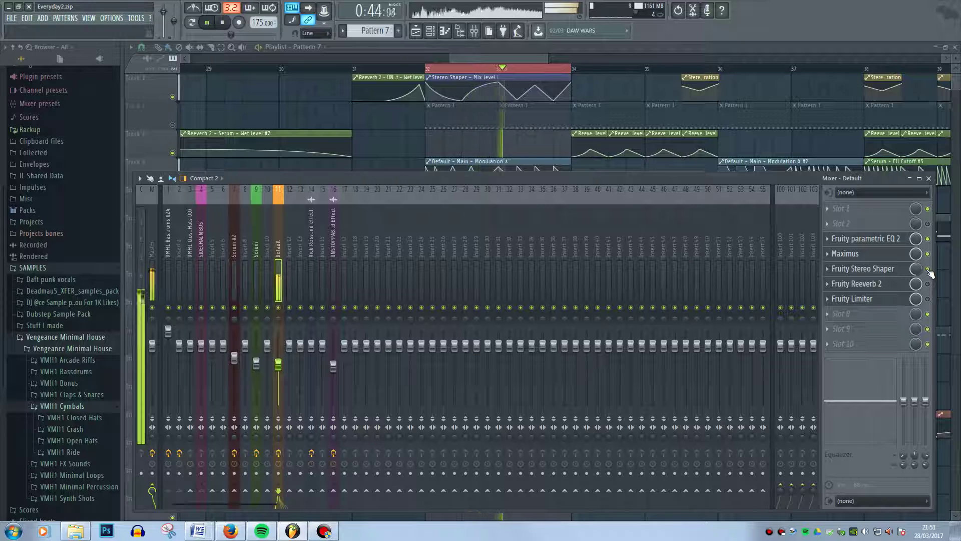
pyautogui.press('space')
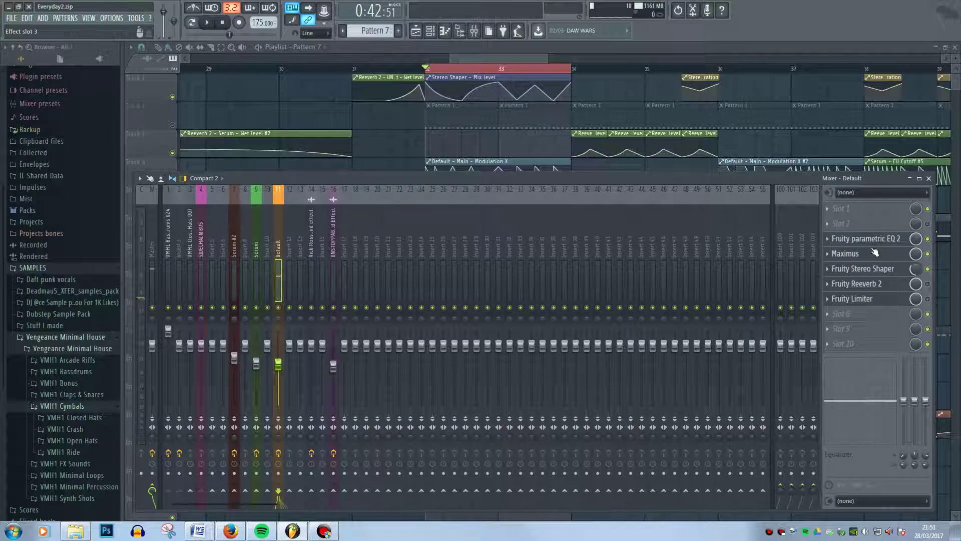
# Open the Fruity Stereo Shaper's settings and move its window to examine the mixer matrix and effects
pyautogui.click(873, 254)
pyautogui.click(887, 268)
pyautogui.click(887, 269)
pyautogui.click(886, 269)
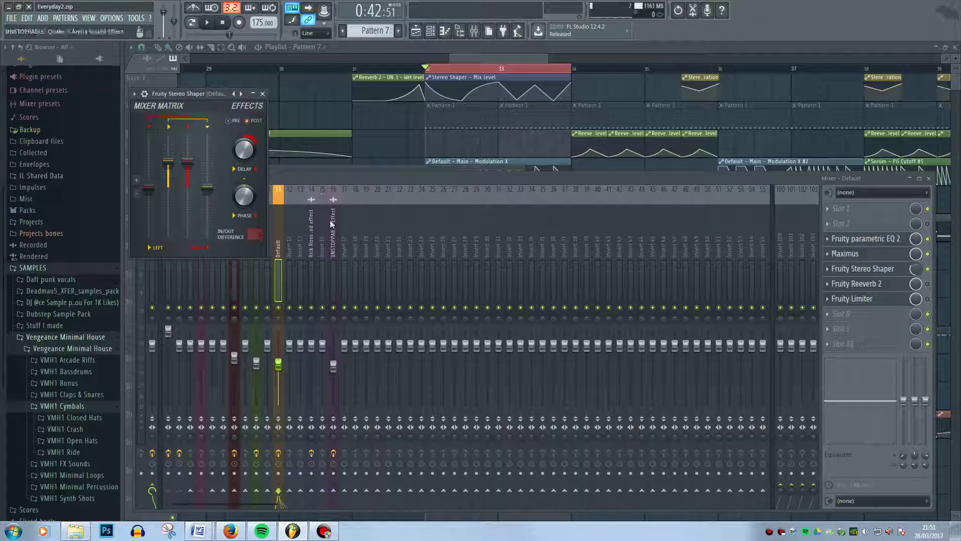
pyautogui.moveTo(199, 95); pyautogui.dragTo(285, 100)
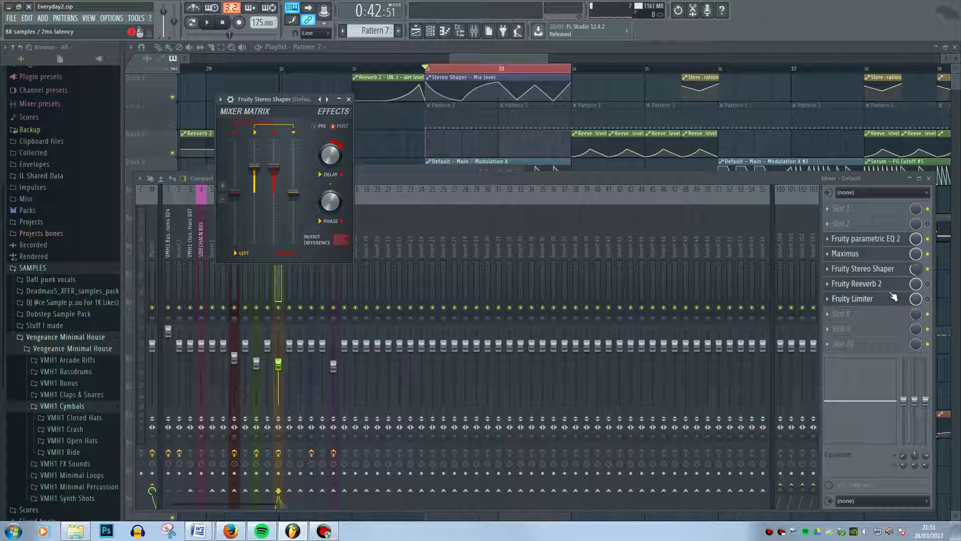
# Enable Fruity Reeverb 2 on the Default mixer track and play the selection
pyautogui.click(928, 284)
pyautogui.press('space')
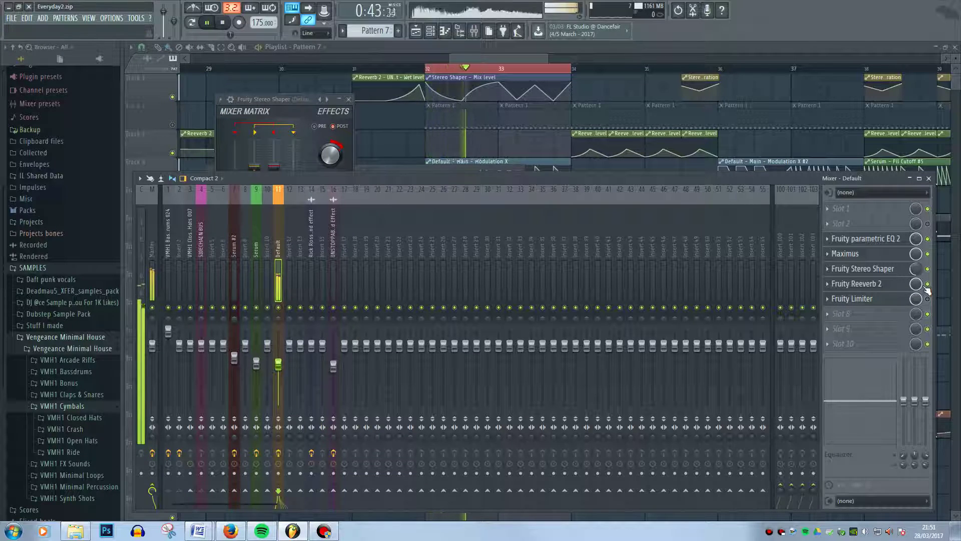
pyautogui.press('space')
pyautogui.click(603, 49)
pyautogui.scroll(-3, 518, 240)
pyautogui.scroll(3, 518, 244)
pyautogui.click(473, 31)
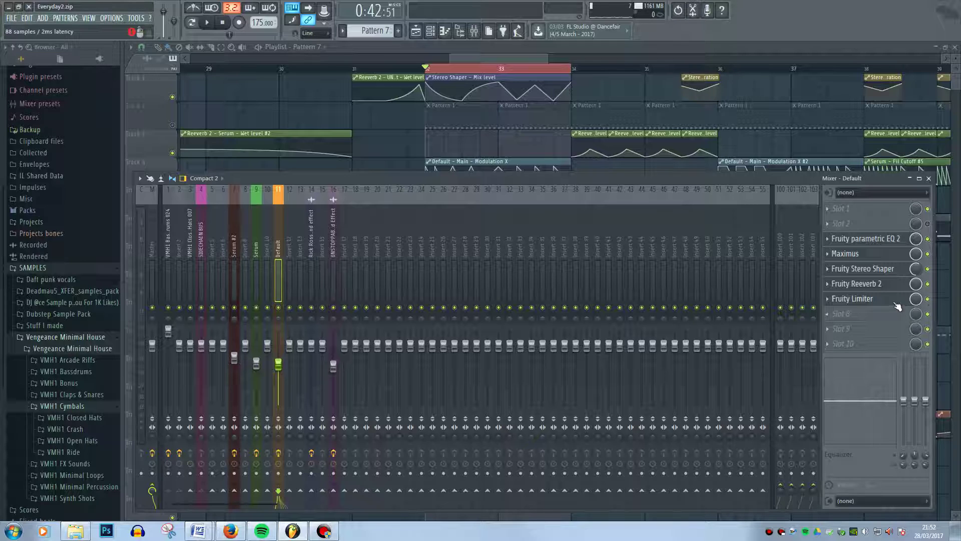
# Unmute playlist track 2 with the Pattern 1 clips, playing the selection before and after
pyautogui.click(520, 58)
pyautogui.press('space')
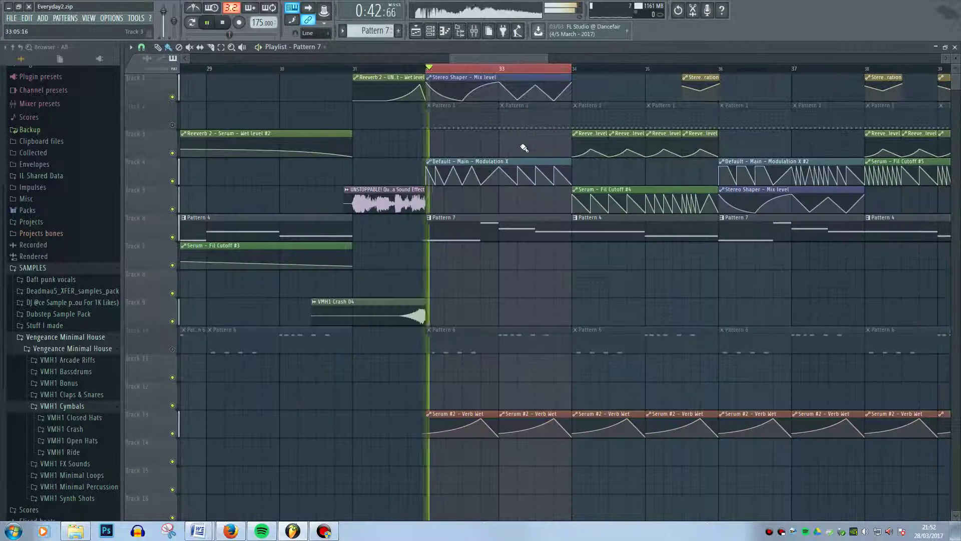
pyautogui.press('space')
pyautogui.click(173, 125)
pyautogui.press('space')
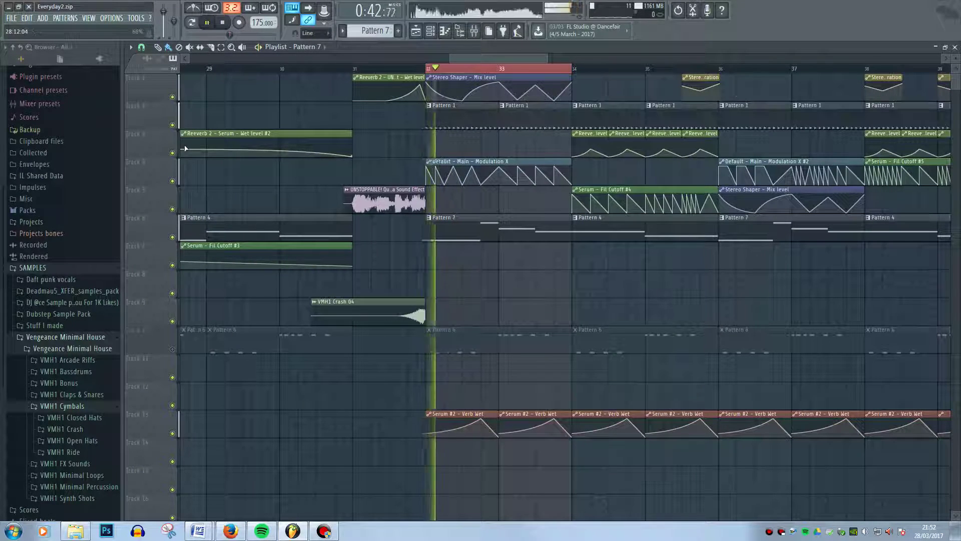
pyautogui.press('space')
# Play the selection with Fruity Limiter enabled and bypassed on the Default mixer track to compare the sound
pyautogui.press('F9')
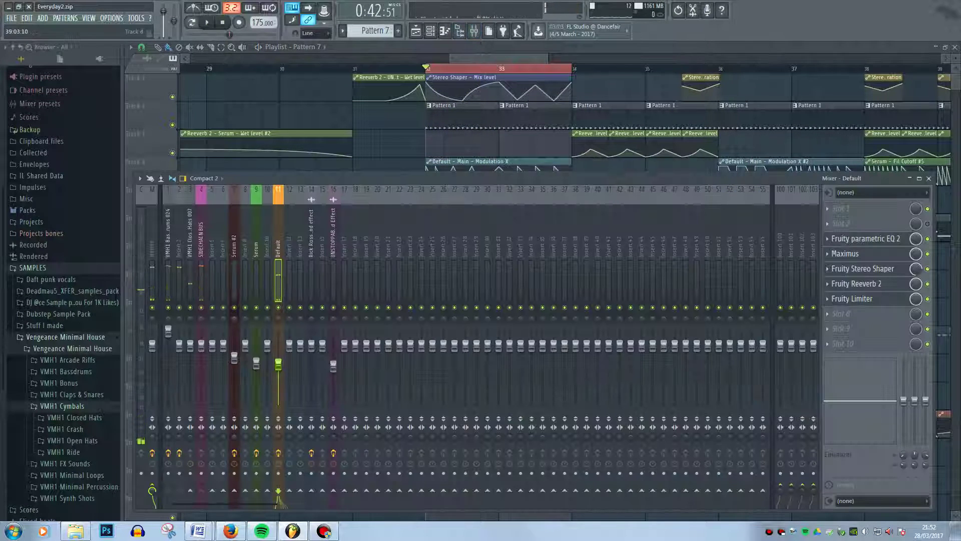
pyautogui.press('space')
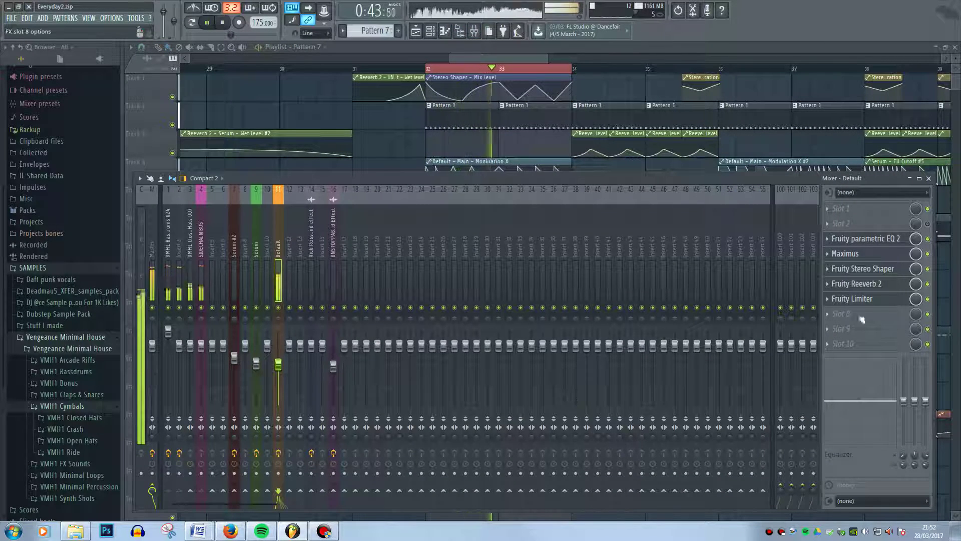
pyautogui.press('space')
pyautogui.press('space')
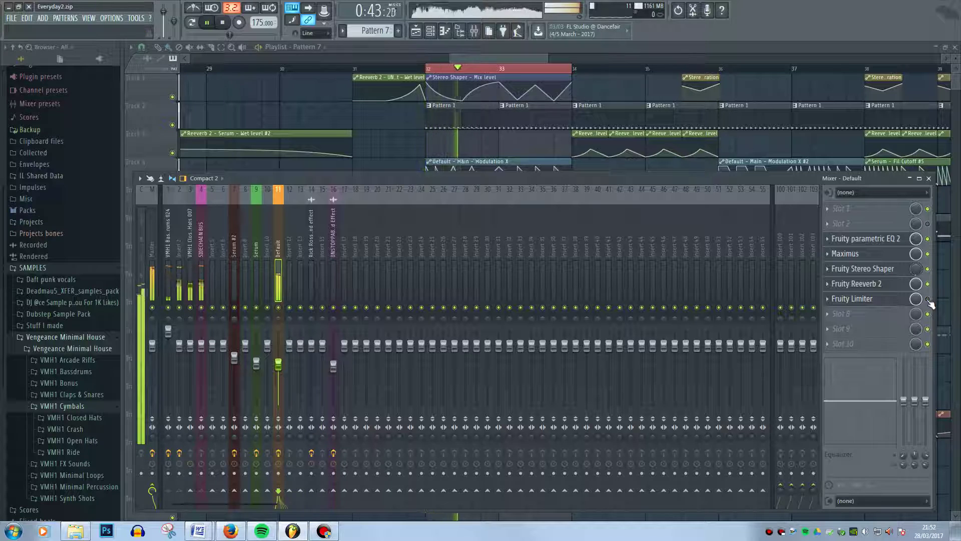
pyautogui.press('space')
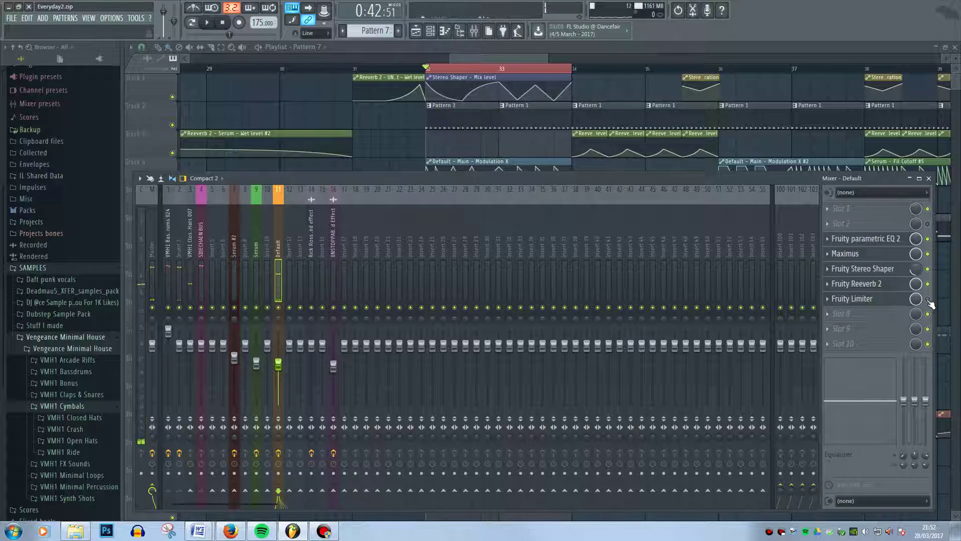
pyautogui.press('space')
pyautogui.press('space')
# Clear the playlist's time selection and unmute track 10 with the Pattern 6 clips
pyautogui.click(577, 105)
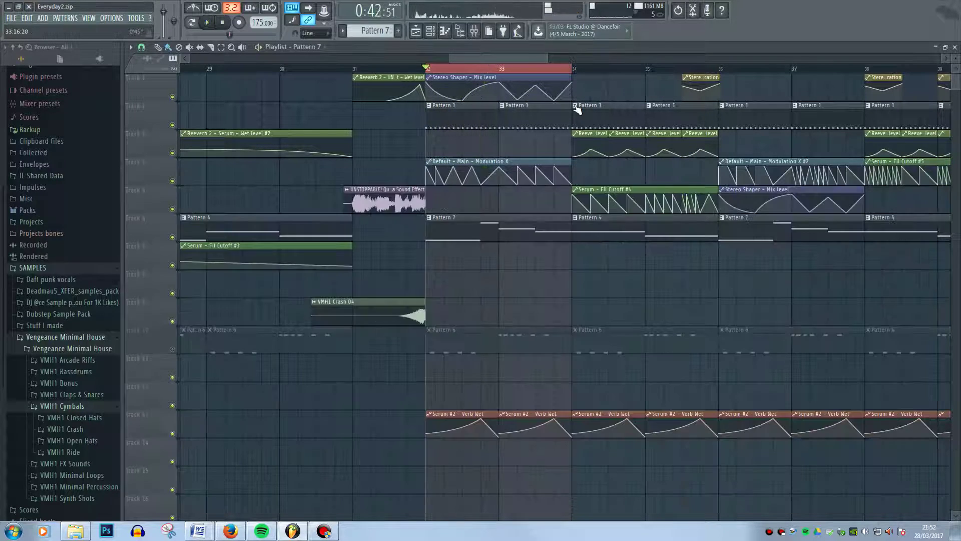
pyautogui.scroll(-2, 517, 371)
pyautogui.hotkey('ctrl', 'd')
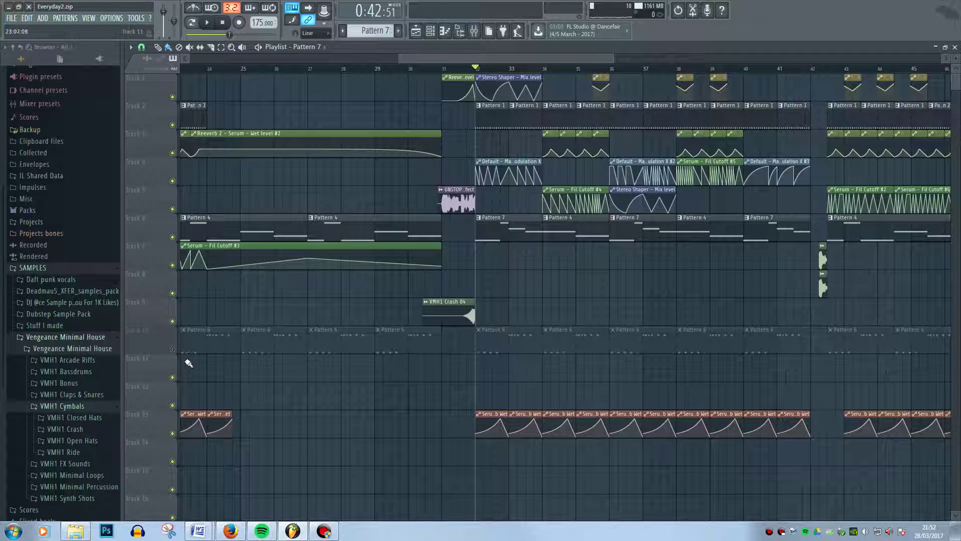
pyautogui.click(172, 350)
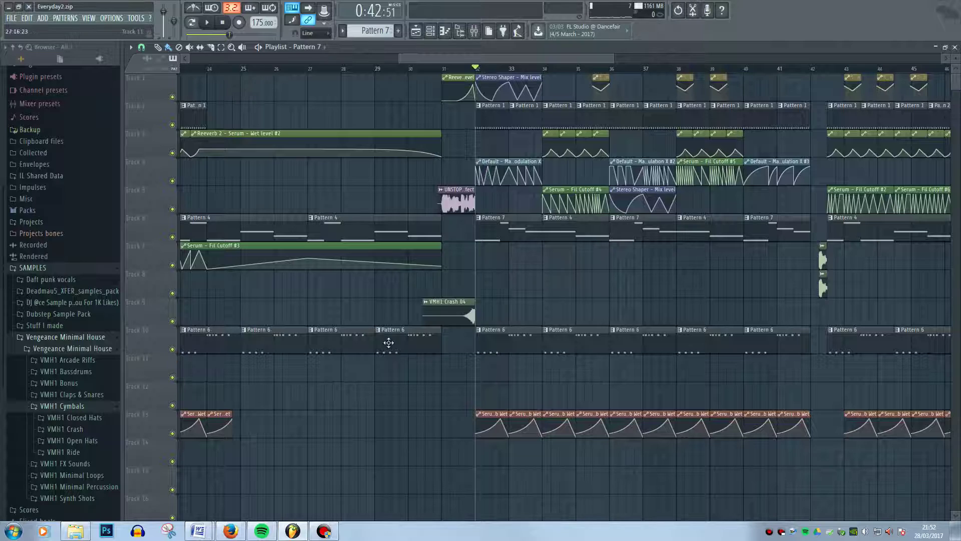
# Play the arrangement from bar 32 with all playlist tracks unmuted
pyautogui.scroll(-2, 389, 342)
pyautogui.press('space')
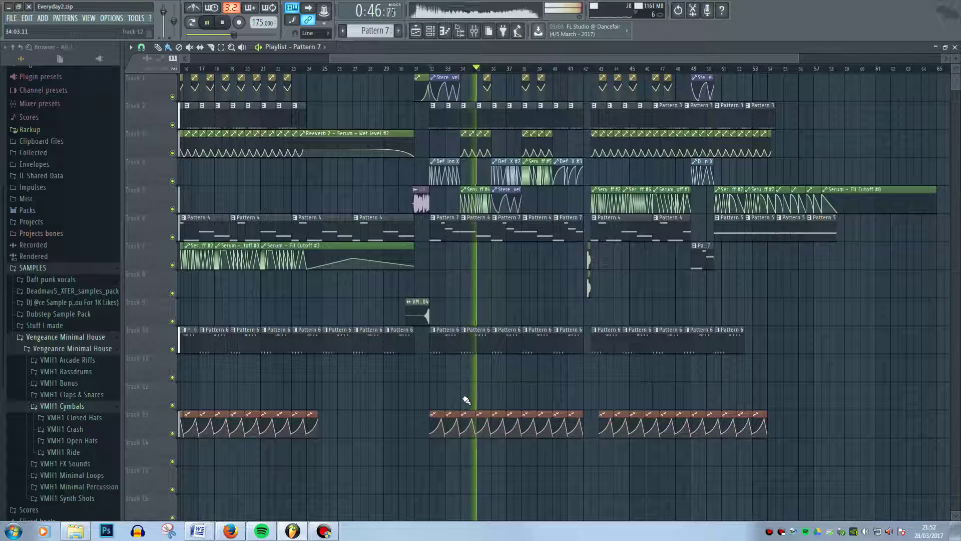
pyautogui.press('space')
pyautogui.scroll(2, 455, 310)
pyautogui.scroll(3, 455, 310)
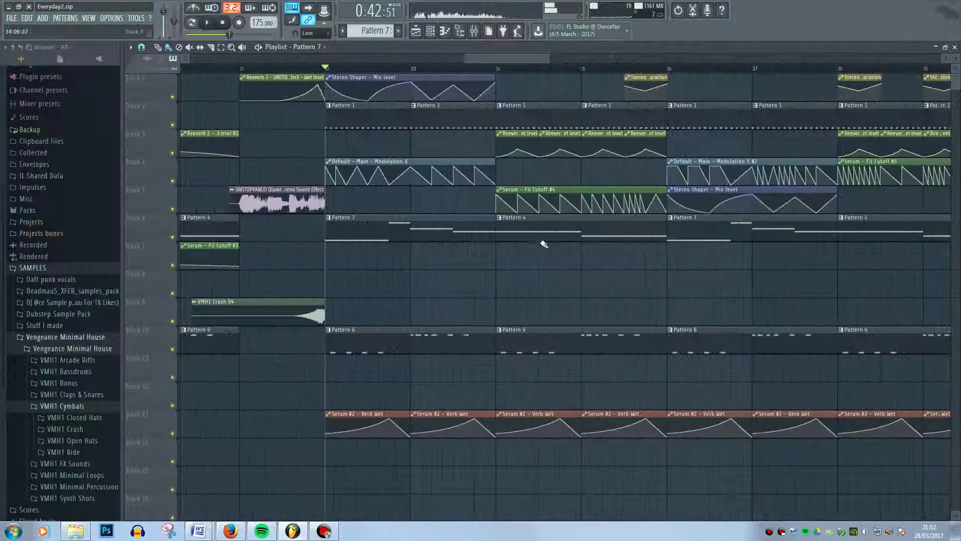
pyautogui.scroll(-2, 506, 279)
# Play the arrangement from shortly before bar 40 into the third Default modulation X automation clip
pyautogui.moveTo(542, 59); pyautogui.dragTo(626, 67)
pyautogui.scroll(-4, 332, 317)
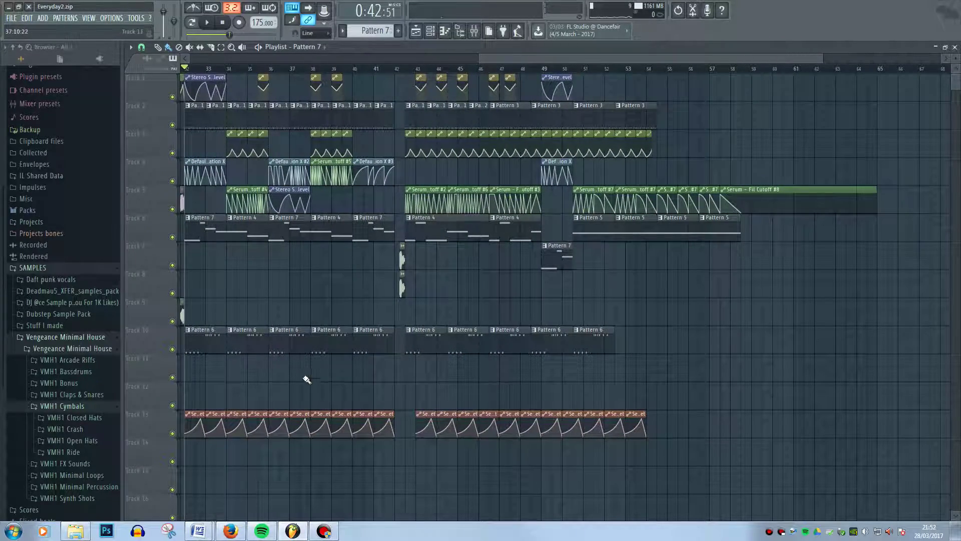
pyautogui.scroll(4, 293, 218)
pyautogui.click(417, 69)
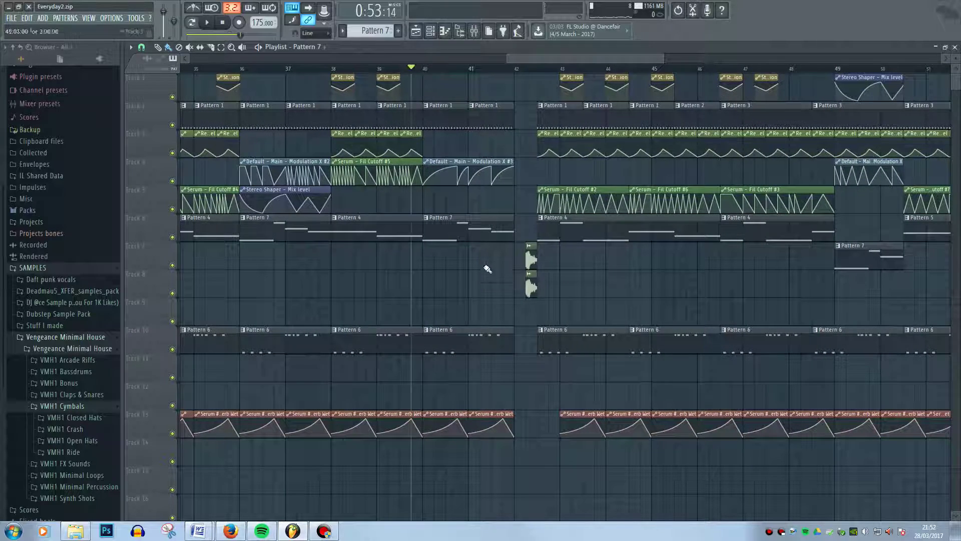
pyautogui.press('space')
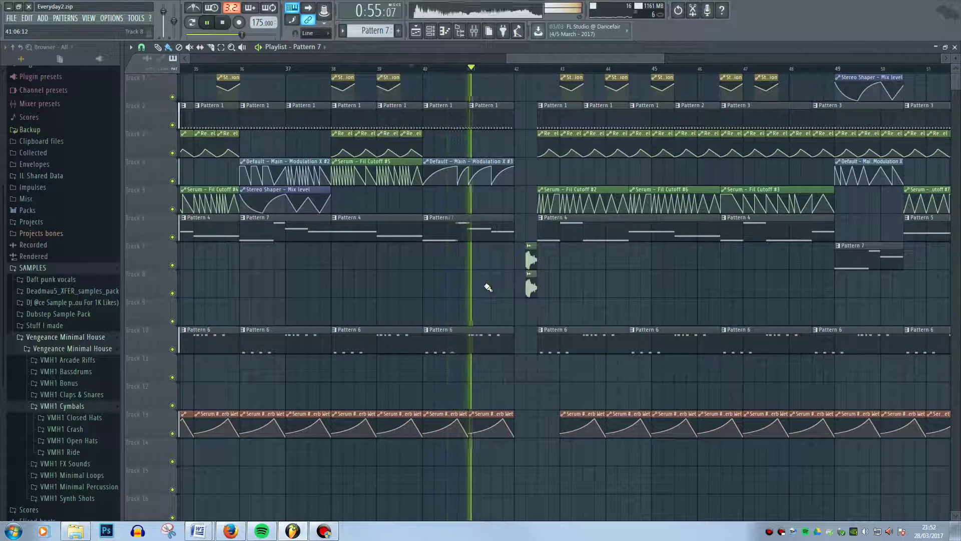
pyautogui.press('space')
# Open the huh clip's sampler settings after bar 42, copy its channel pitch value and set the pitch to 0 cents
pyautogui.click(516, 69)
pyautogui.scroll(3, 523, 125)
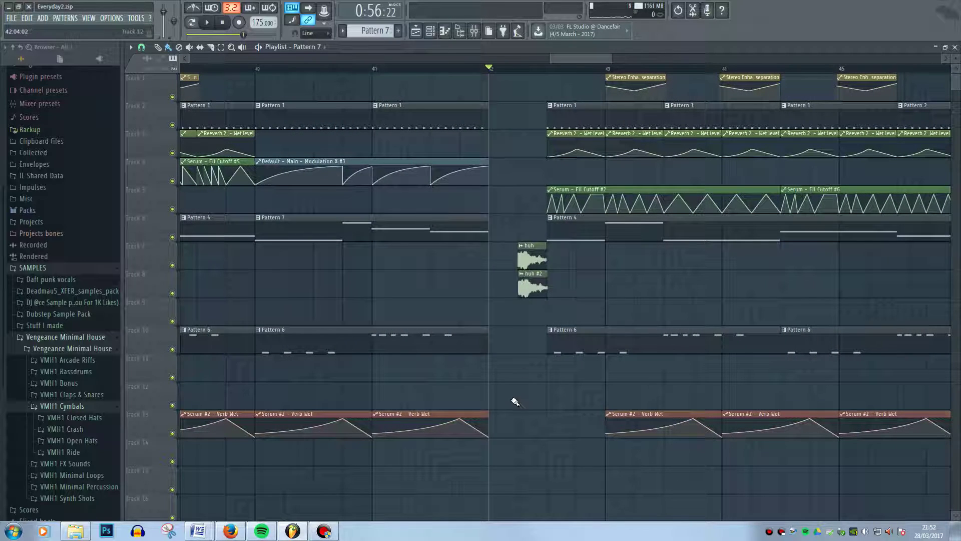
pyautogui.scroll(3, 512, 391)
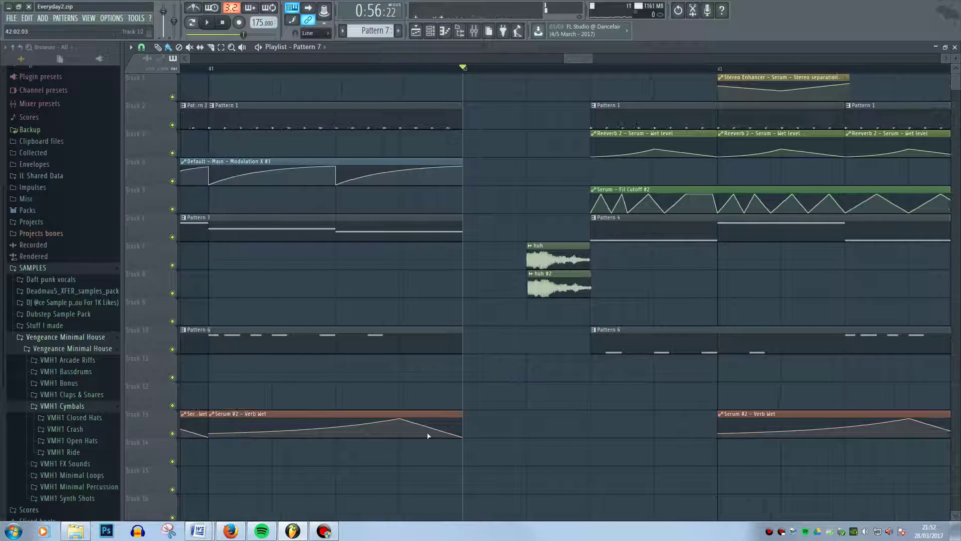
pyautogui.doubleClick(541, 264)
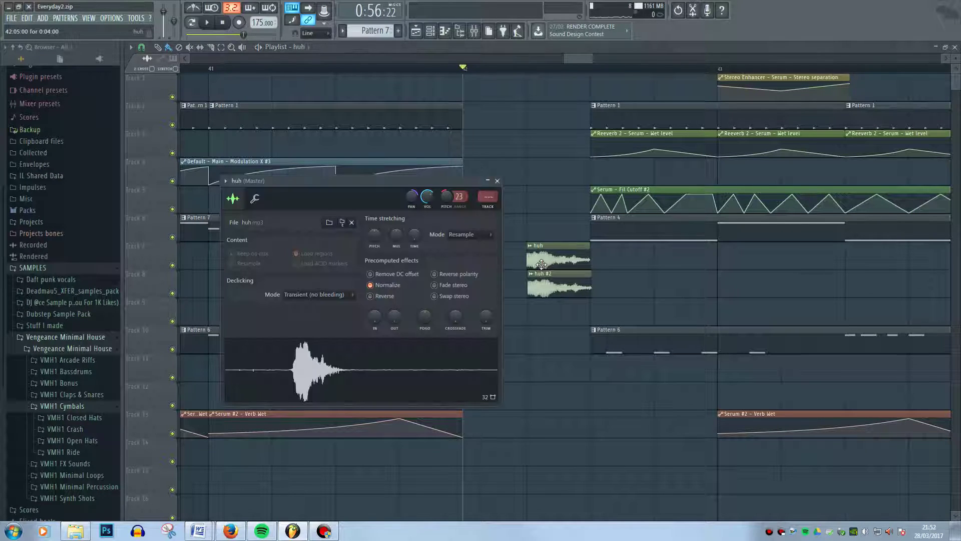
pyautogui.rightClick(447, 197)
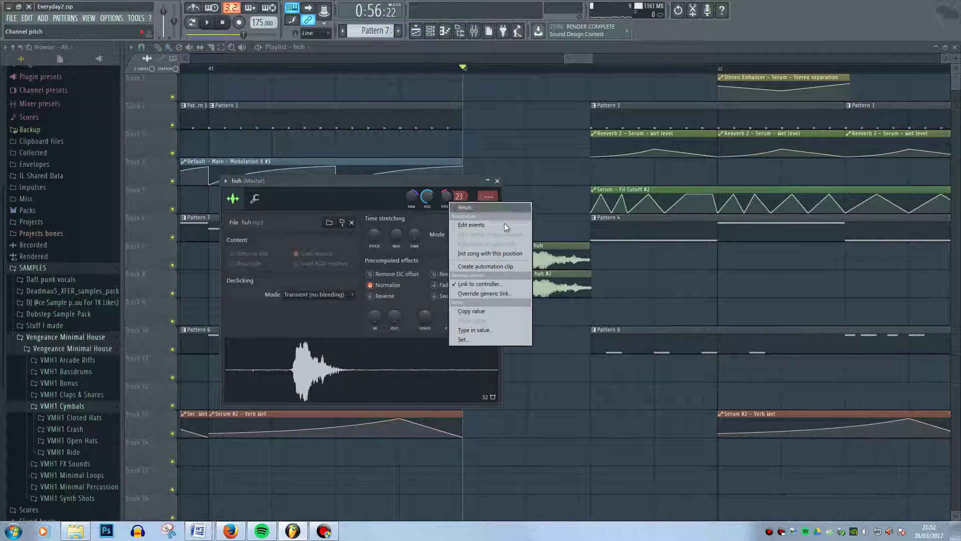
pyautogui.click(495, 312)
pyautogui.moveTo(446, 197); pyautogui.dragTo(446, 192)
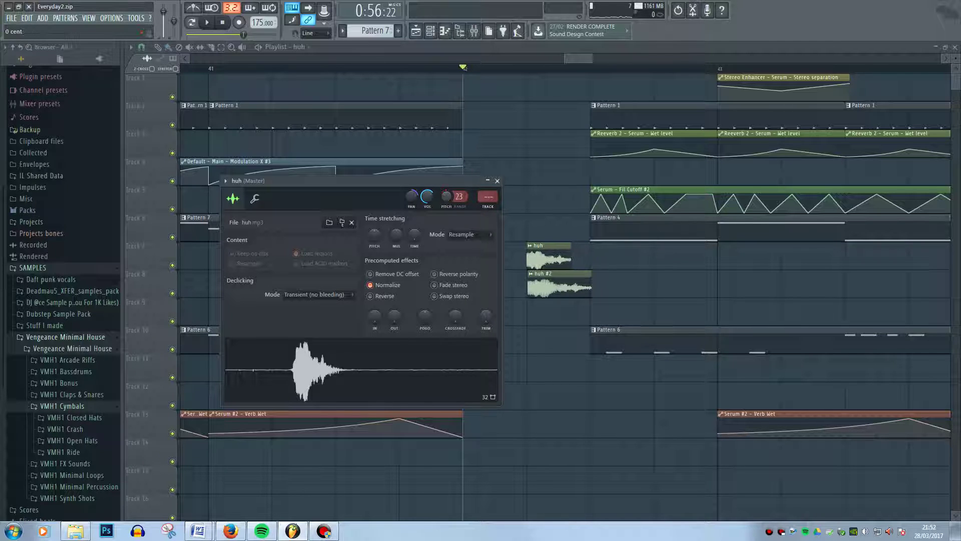
# Mute track 8 with the huh #2 clip and play the unpitched huh clip from bar 42
pyautogui.press('space')
pyautogui.press('space')
pyautogui.click(521, 56)
pyautogui.click(172, 294)
pyautogui.press('space')
pyautogui.press('space')
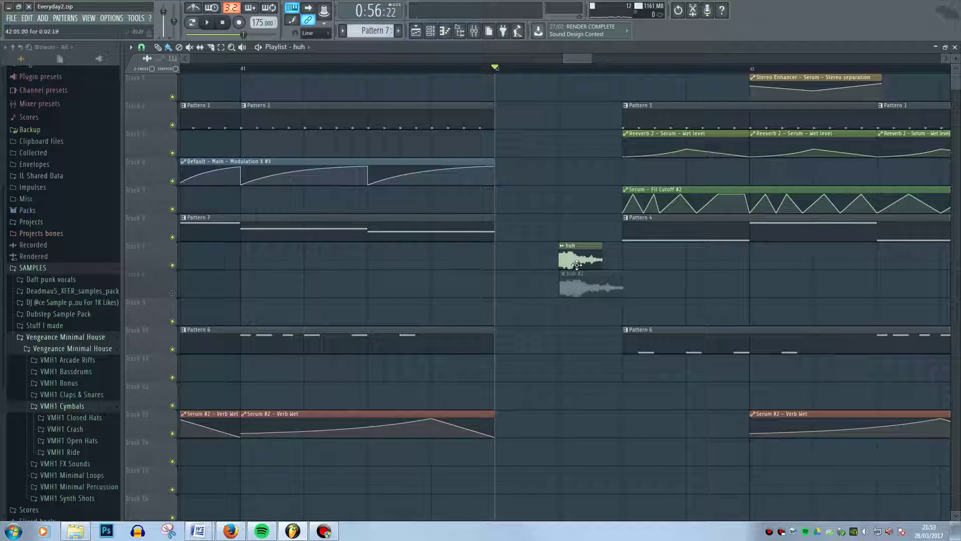
pyautogui.press('space')
pyautogui.press('space')
# Paste the copied 43% value back onto the huh channel's pitch and play the clip from bar 42
pyautogui.doubleClick(578, 261)
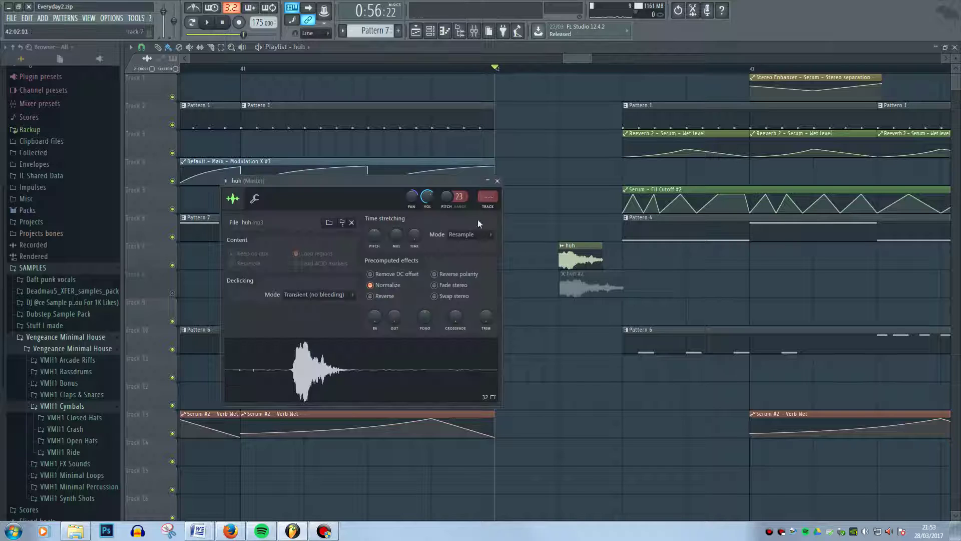
pyautogui.rightClick(454, 204)
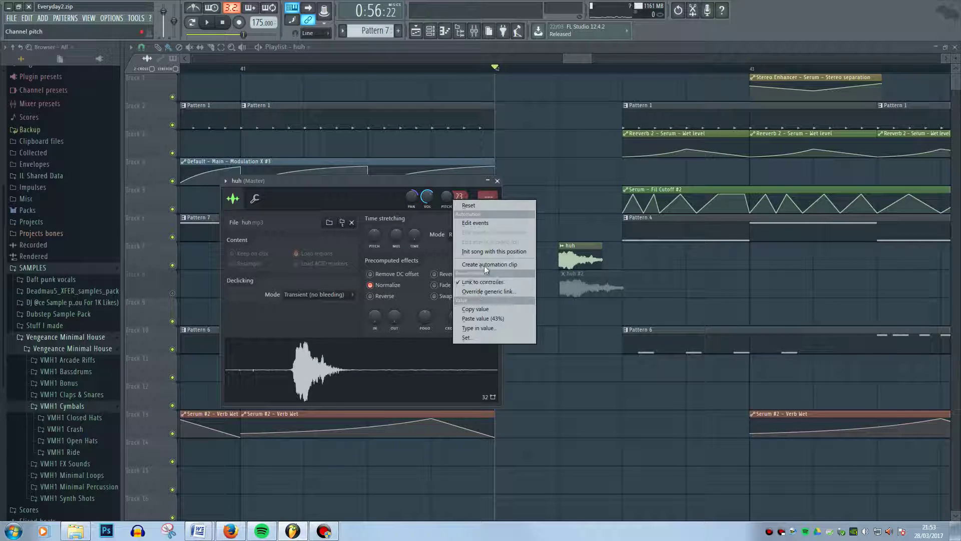
pyautogui.click(484, 320)
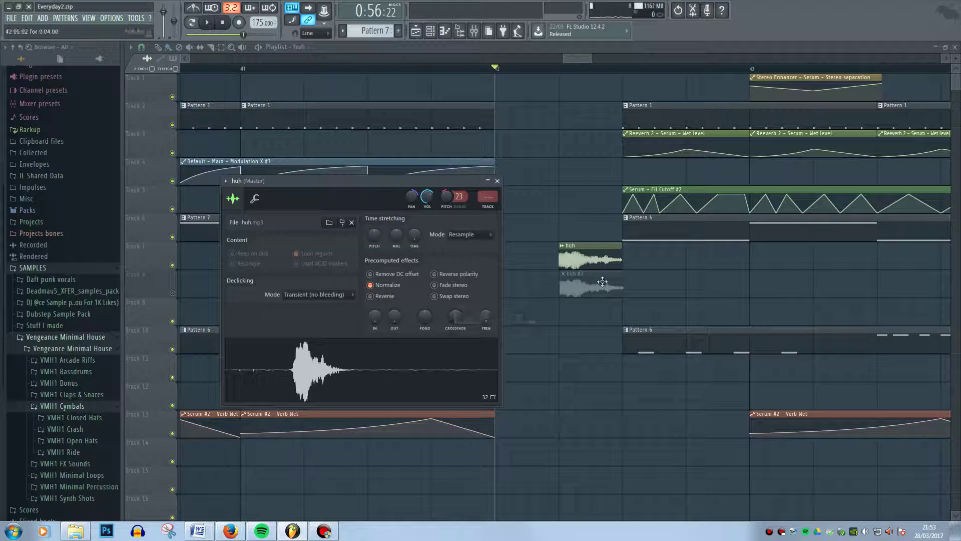
pyautogui.rightClick(619, 78)
pyautogui.press('space')
pyautogui.press('space')
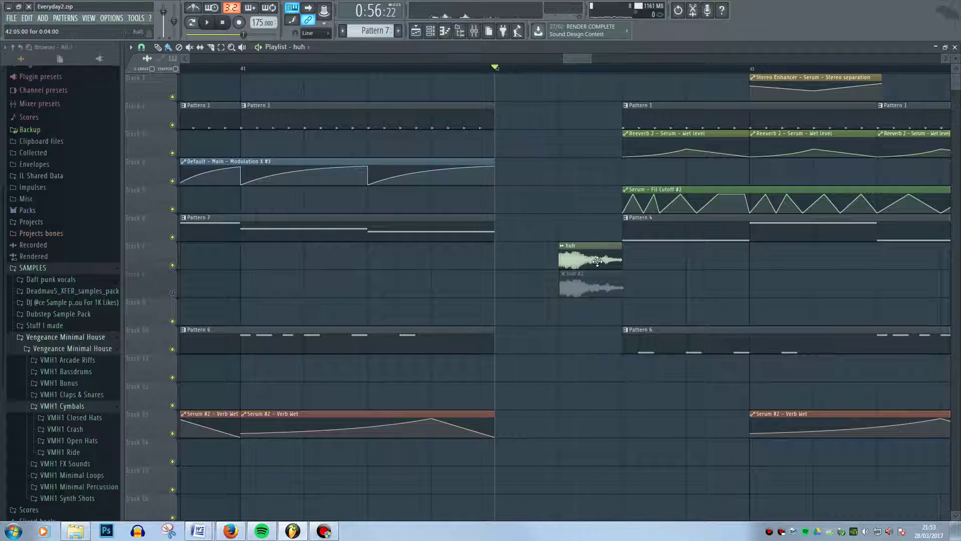
# Compare the channel panning of the huh and huh #2 samples in their sampler settings
pyautogui.doubleClick(594, 259)
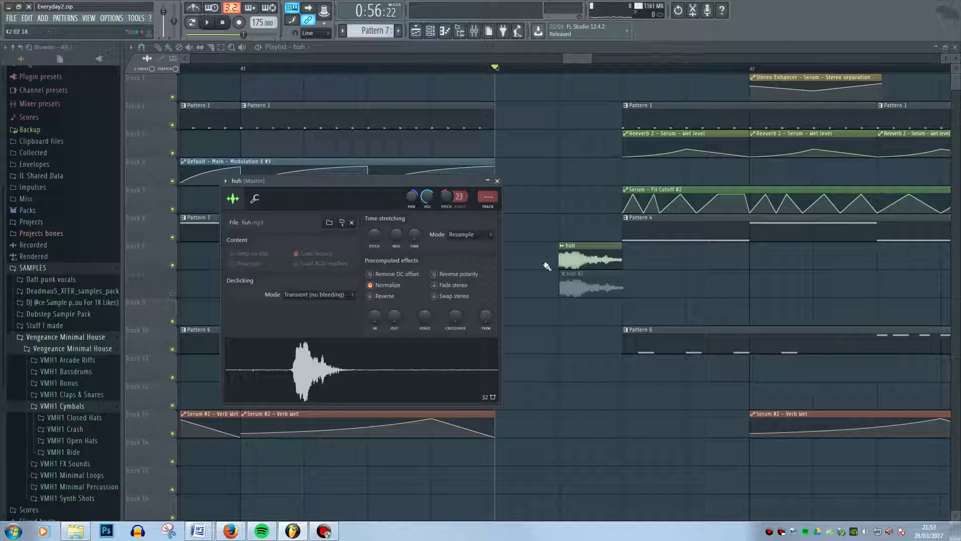
pyautogui.doubleClick(573, 283)
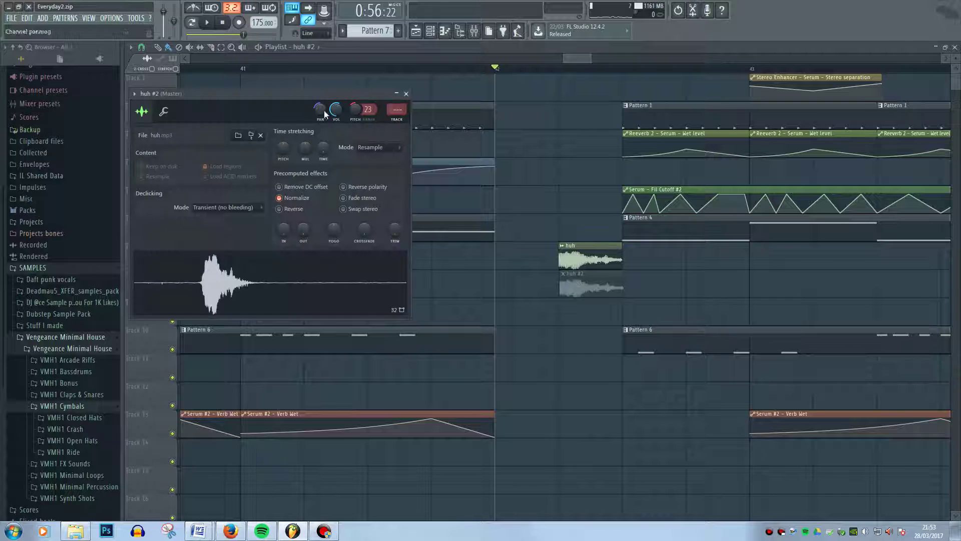
pyautogui.click(588, 54)
# Solo the huh clips on tracks 8 and 7 for playback, ending with all playlist tracks unmuted
pyautogui.click(173, 294)
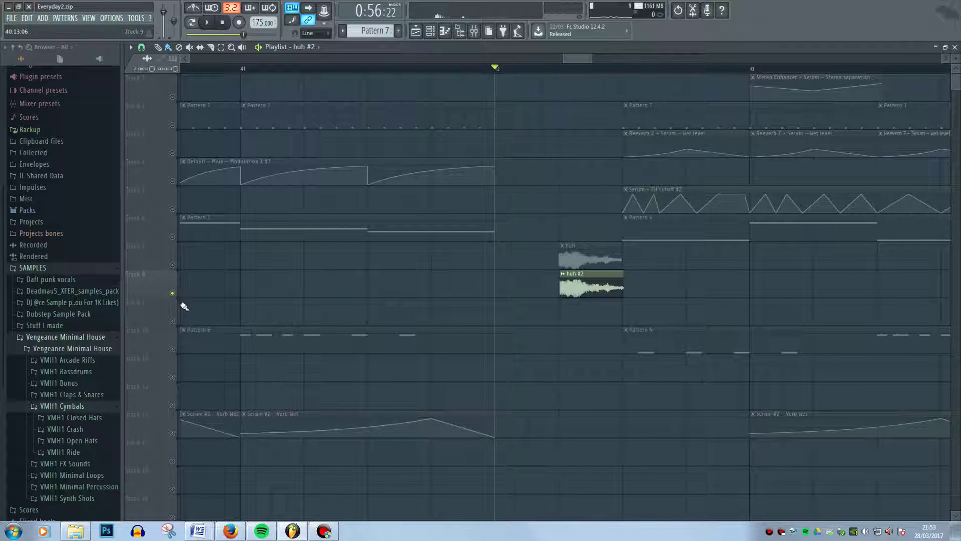
pyautogui.rightClick(173, 266)
pyautogui.press('space')
pyautogui.press('space')
pyautogui.rightClick(173, 266)
pyautogui.press('space')
pyautogui.press('space')
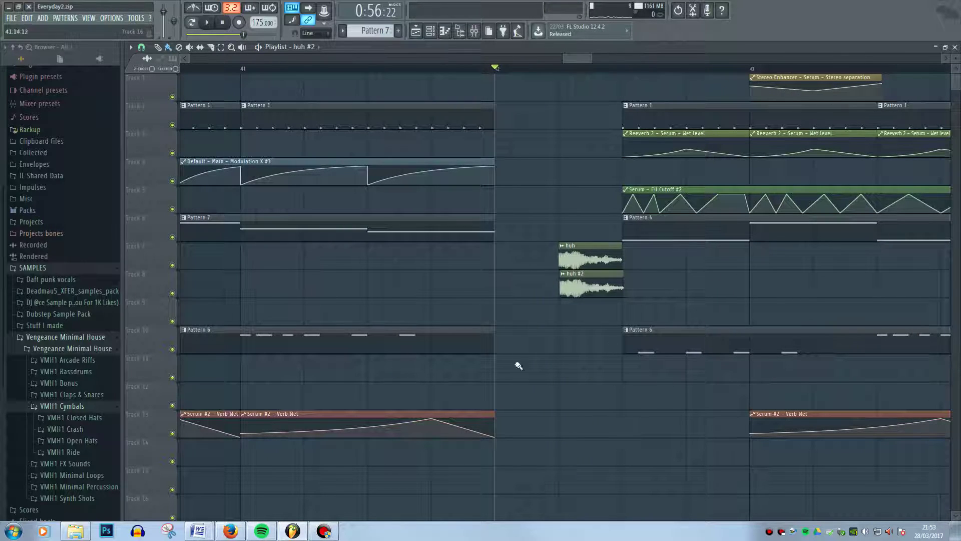
# Play the full arrangement from bar 42 through both huh clips until about bar 45
pyautogui.press('space')
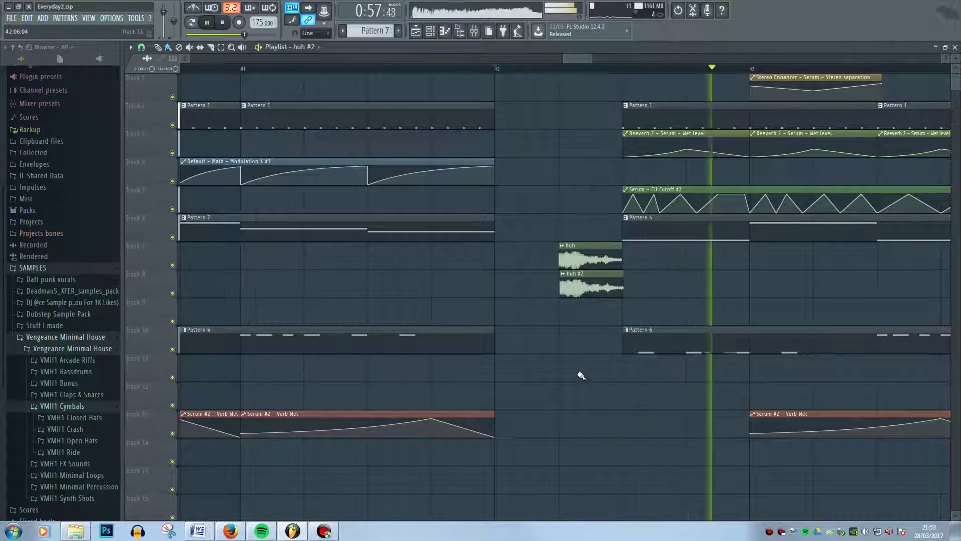
pyautogui.keyDown('ctrl'); pyautogui.scroll(-4, 579, 377); pyautogui.keyUp('ctrl')
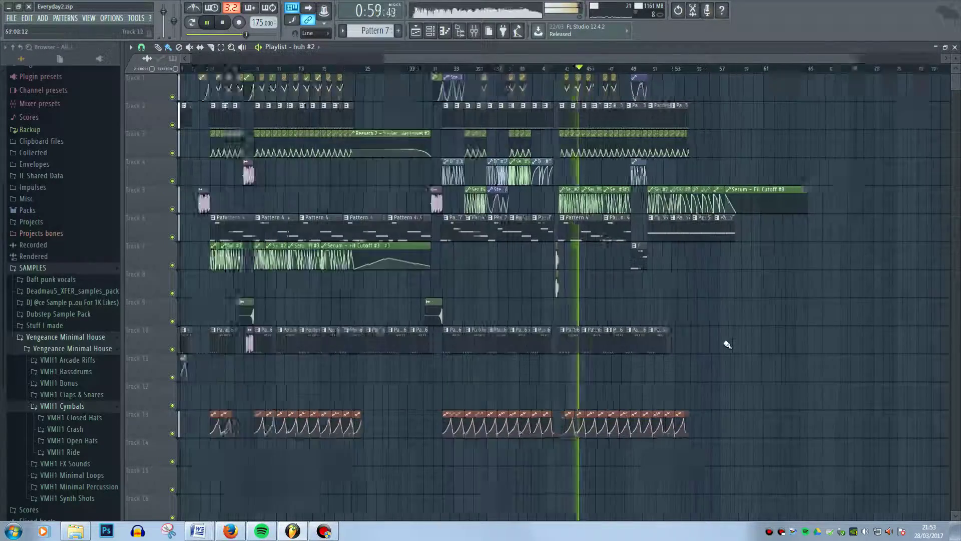
pyautogui.keyDown('ctrl'); pyautogui.scroll(-2, 728, 344); pyautogui.keyUp('ctrl')
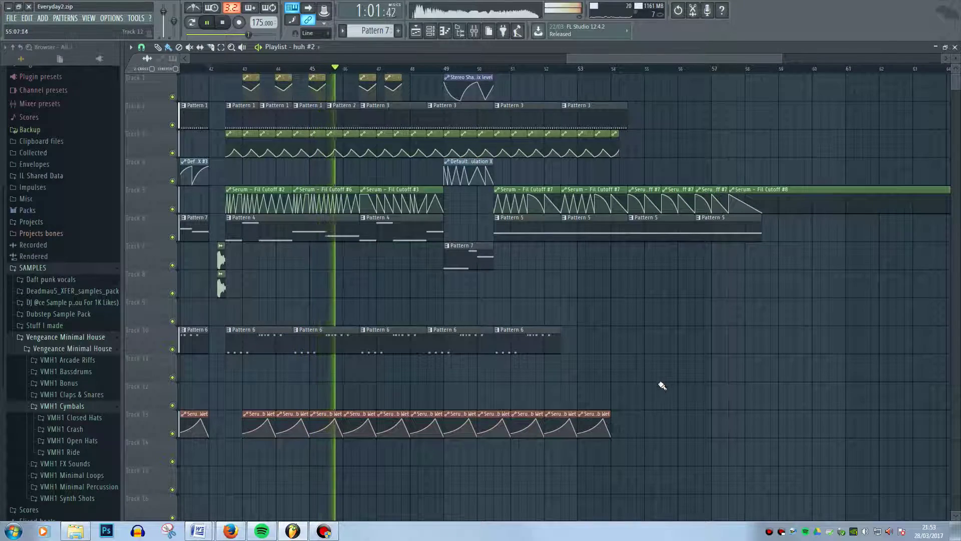
pyautogui.press('space')
# Open Pattern 2 in the channel rack and route the closed hats 007 channel to mixer track 4
pyautogui.keyDown('ctrl'); pyautogui.scroll(3, 322, 228); pyautogui.keyUp('ctrl')
pyautogui.click(345, 68)
pyautogui.keyDown('ctrl'); pyautogui.scroll(2, 355, 251); pyautogui.keyUp('ctrl')
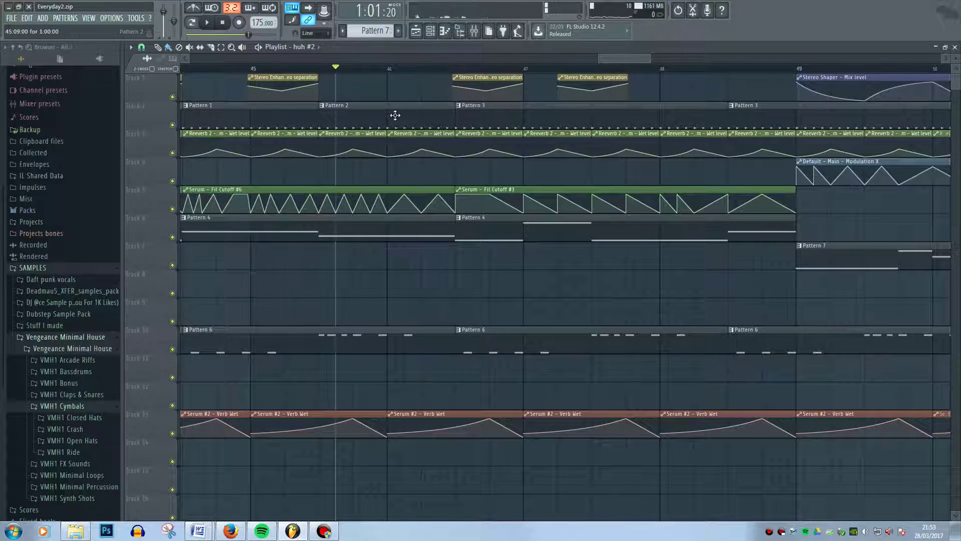
pyautogui.doubleClick(395, 115)
pyautogui.click(954, 47)
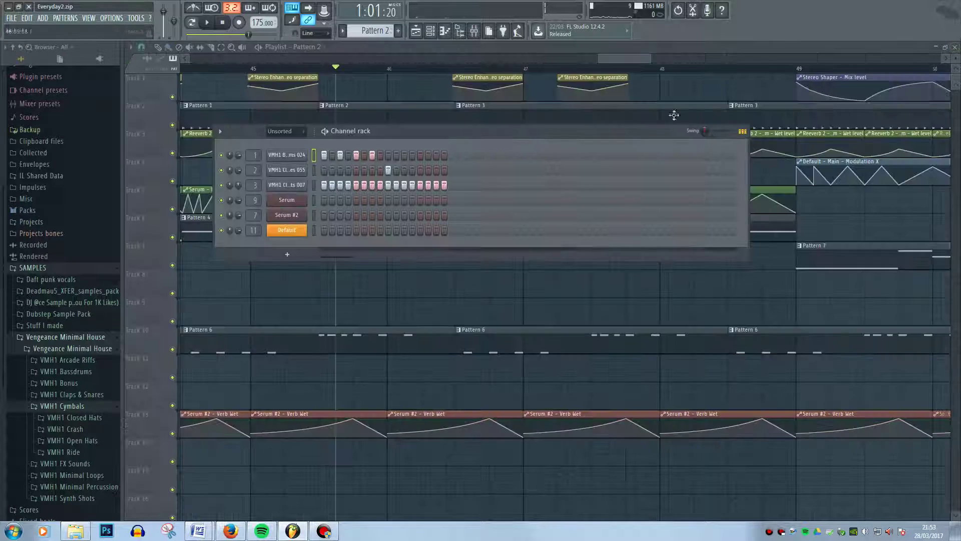
pyautogui.click(287, 185)
pyautogui.press('F9')
pyautogui.click(408, 52)
# Play the arrangement from the Pattern 1 clip that starts midway between bars 44 and 45
pyautogui.keyDown('ctrl'); pyautogui.scroll(-4, 335, 193); pyautogui.keyUp('ctrl')
pyautogui.click(271, 69)
pyautogui.press('space')
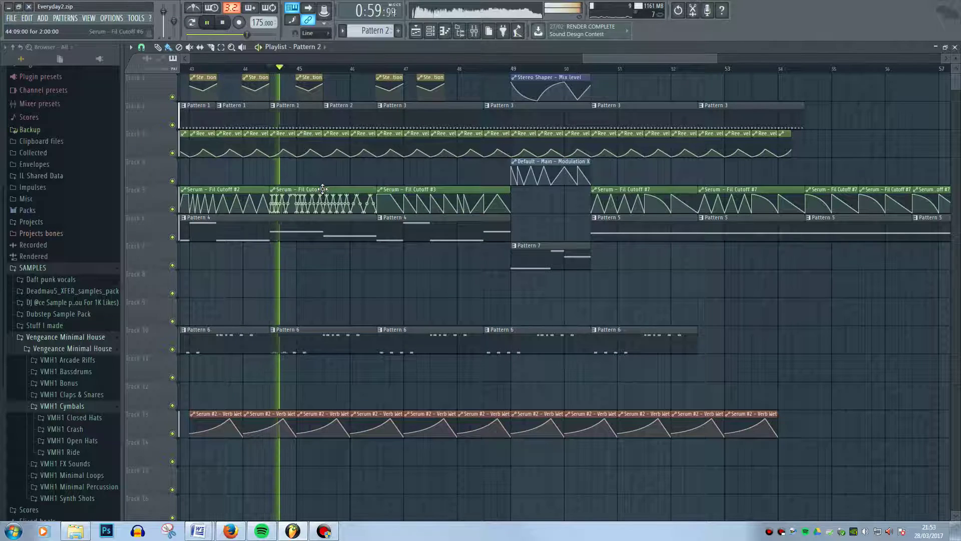
pyautogui.press('space')
# Show Pattern 1's drum steps in the channel rack and play the pattern on its own in pattern mode
pyautogui.doubleClick(298, 116)
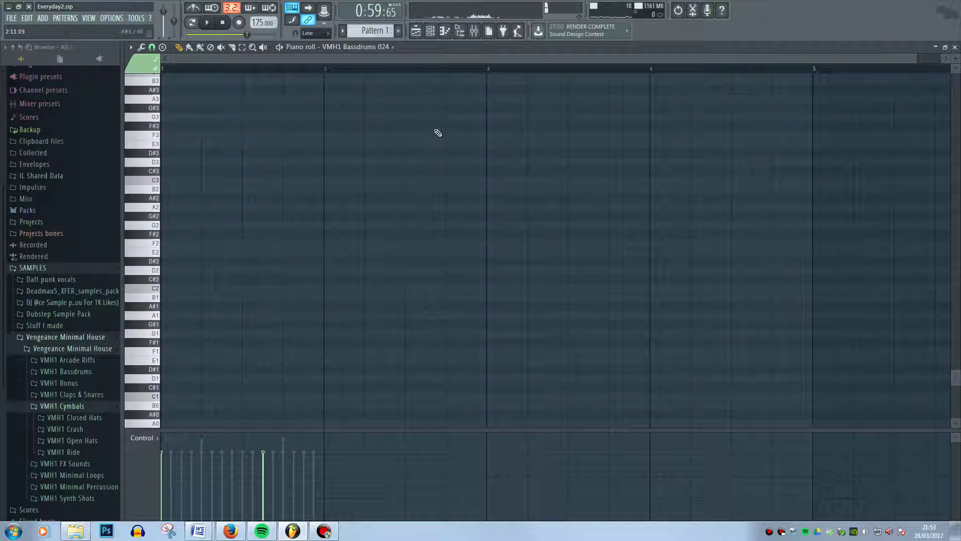
pyautogui.click(438, 31)
pyautogui.click(206, 23)
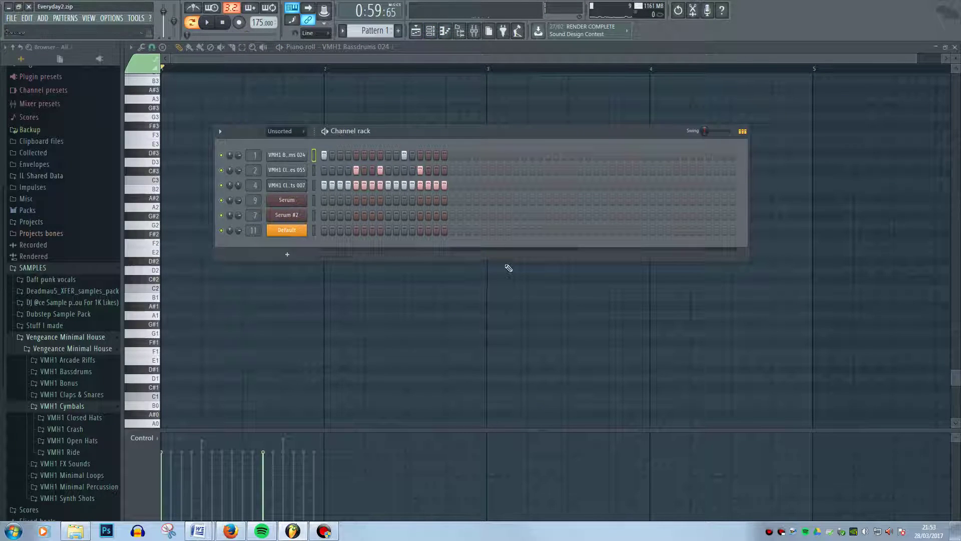
pyautogui.press('space')
pyautogui.click(955, 47)
# Return to song mode at the Pattern 3 clip after bar 46 and view its VMH1 Bassdrums 024 piano roll
pyautogui.click(396, 67)
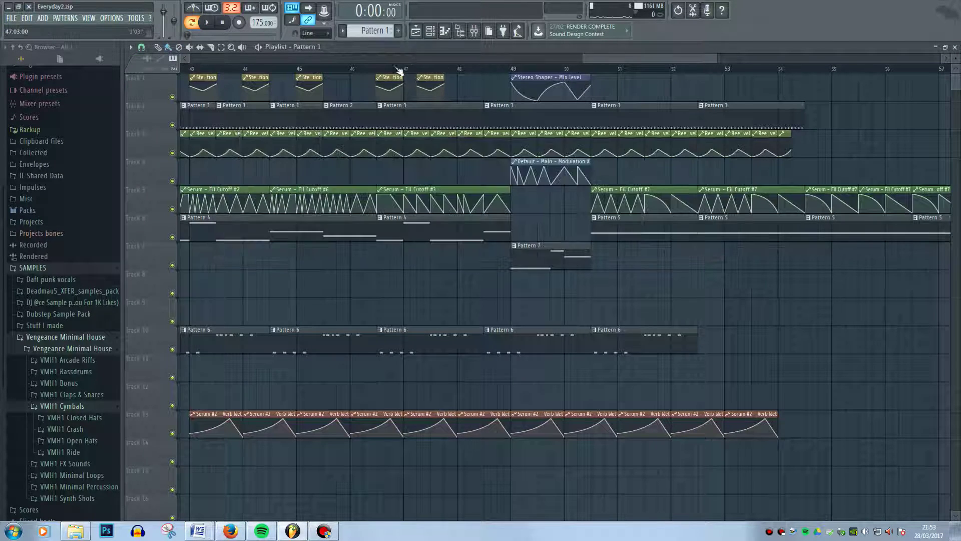
pyautogui.scroll(2, 350, 148)
pyautogui.click(396, 68)
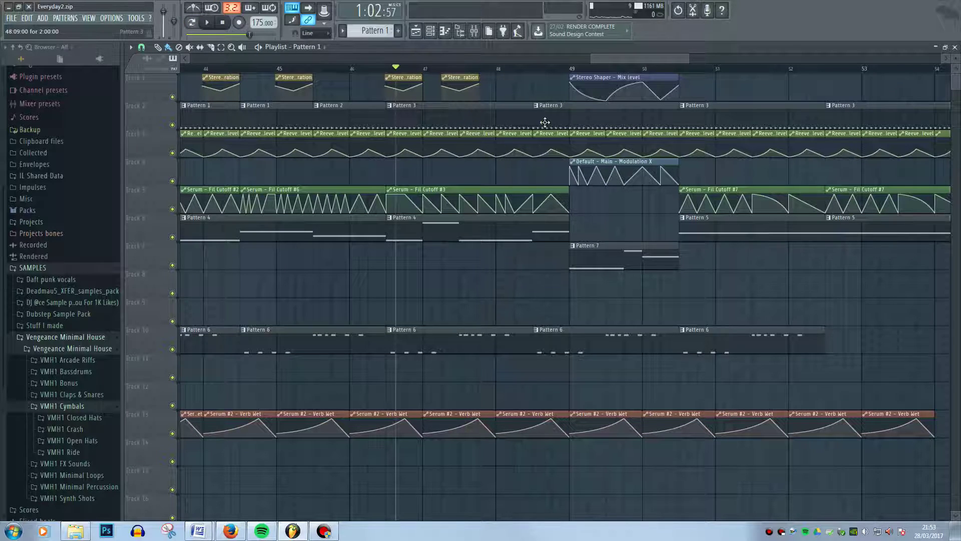
pyautogui.doubleClick(463, 122)
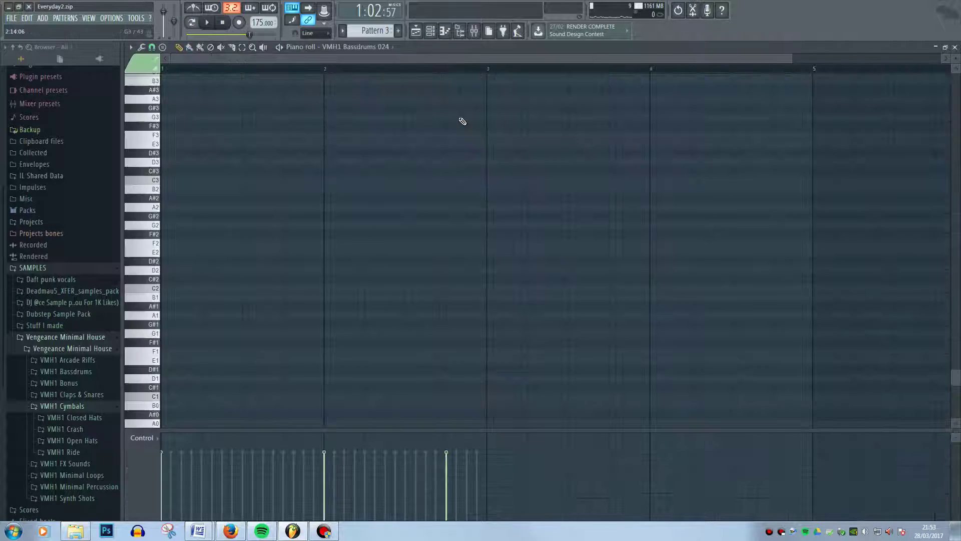
pyautogui.click(945, 48)
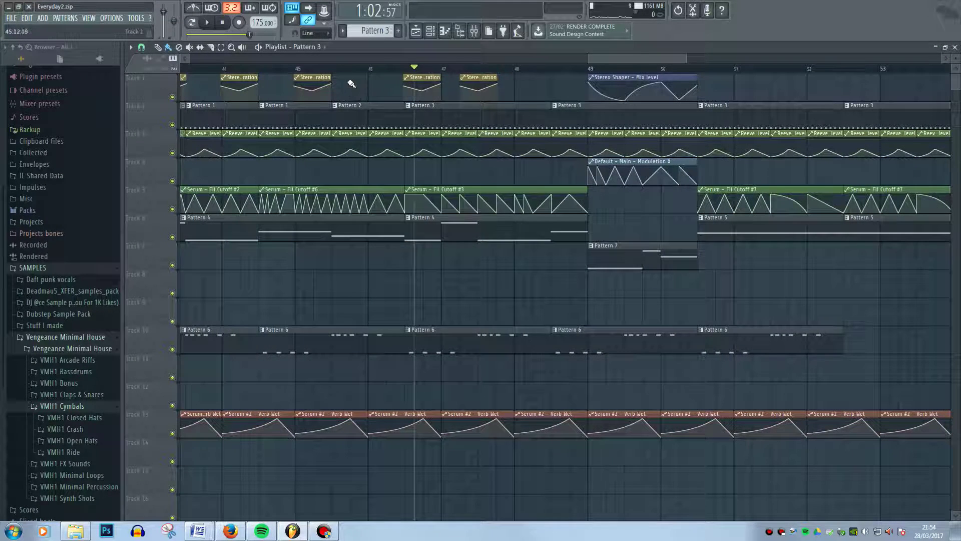
# View Pattern 2's drum steps in the channel rack and play the arrangement from its clip after bar 45
pyautogui.click(342, 69)
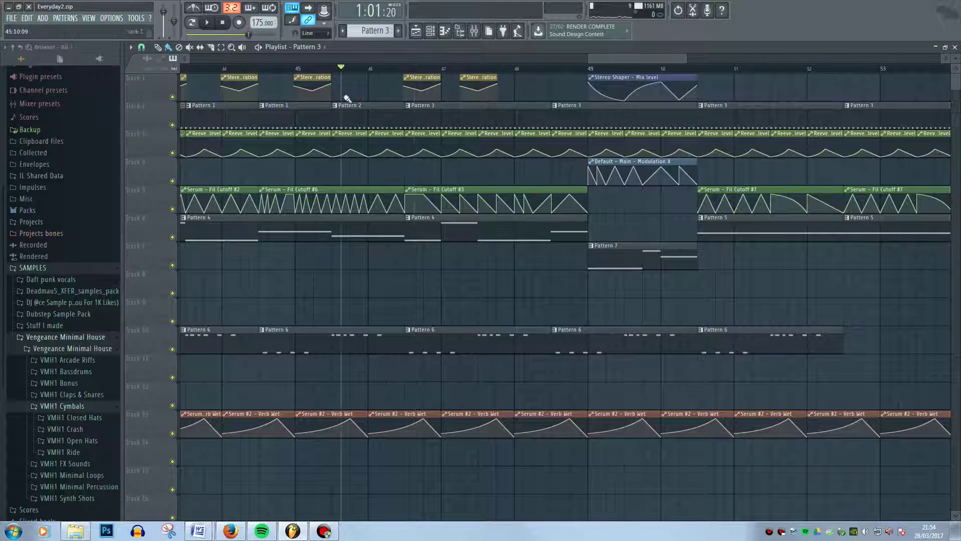
pyautogui.doubleClick(346, 118)
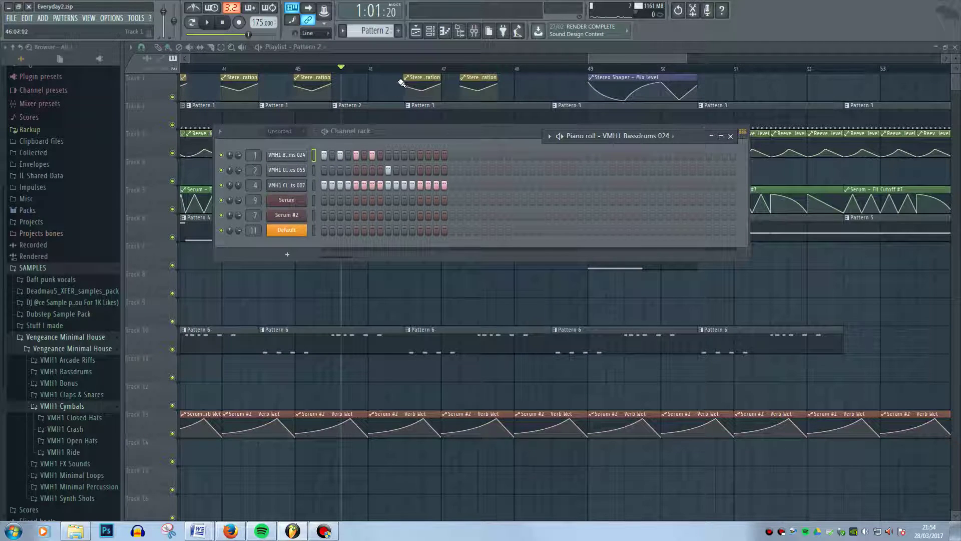
pyautogui.click(626, 60)
pyautogui.press('space')
pyautogui.press('space')
# Open Maximus on the Master mixer track and play the start of the Pattern 2 section through it
pyautogui.click(473, 30)
pyautogui.click(153, 235)
pyautogui.click(875, 347)
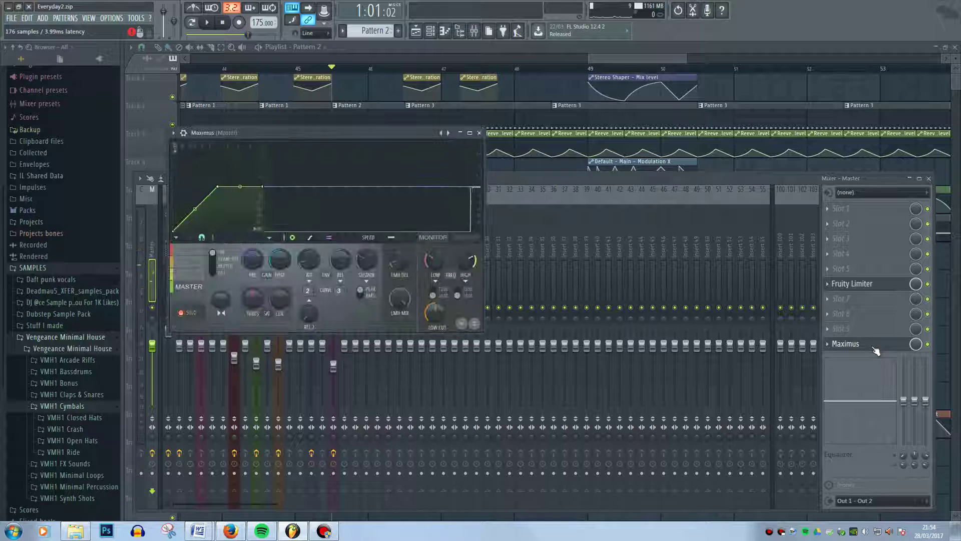
pyautogui.press('space')
pyautogui.press('space')
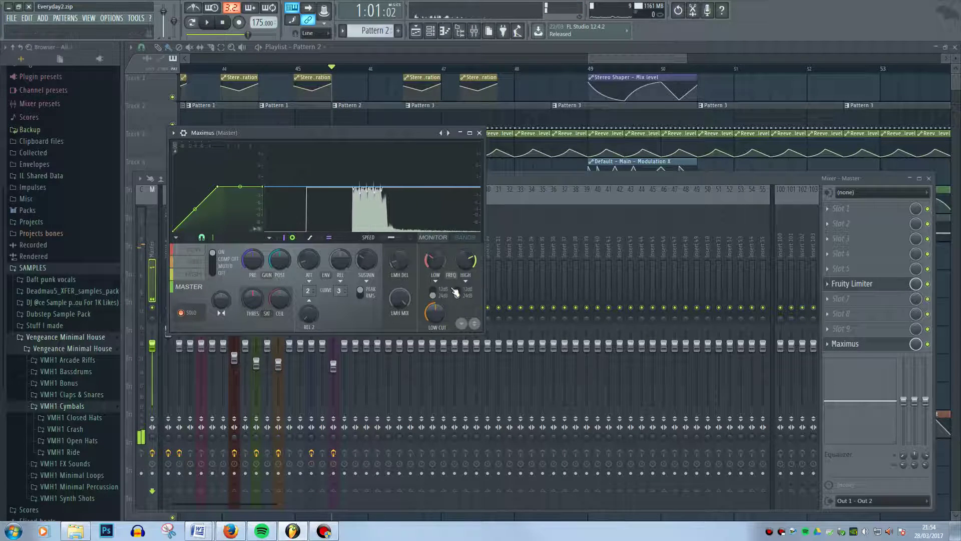
# Play the arrangement from the start of the Pattern 3 clip between bars 46 and 47
pyautogui.click(443, 55)
pyautogui.click(405, 68)
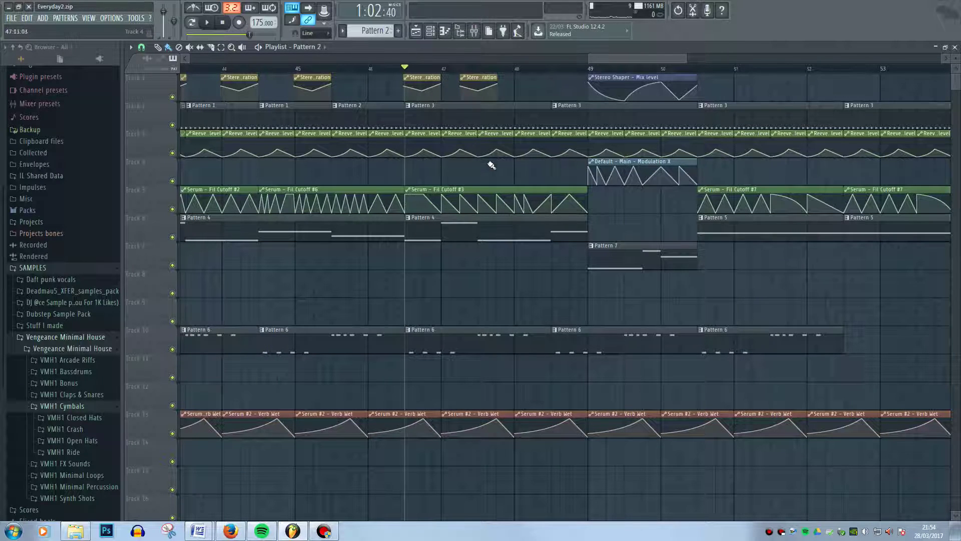
pyautogui.press('space')
pyautogui.press('space')
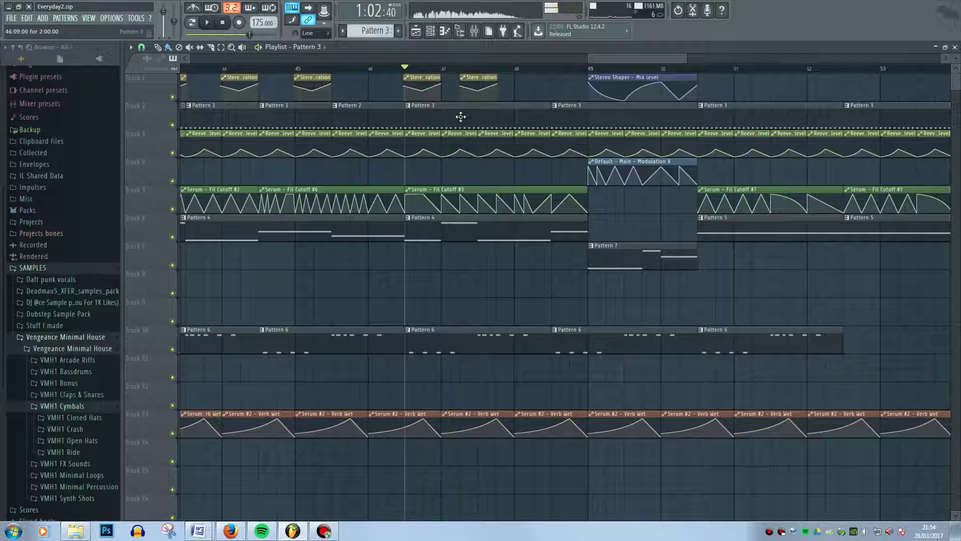
# Show Pattern 3's drum steps in the channel rack and play the pattern alone in pattern mode
pyautogui.doubleClick(460, 116)
pyautogui.click(192, 23)
pyautogui.press('space')
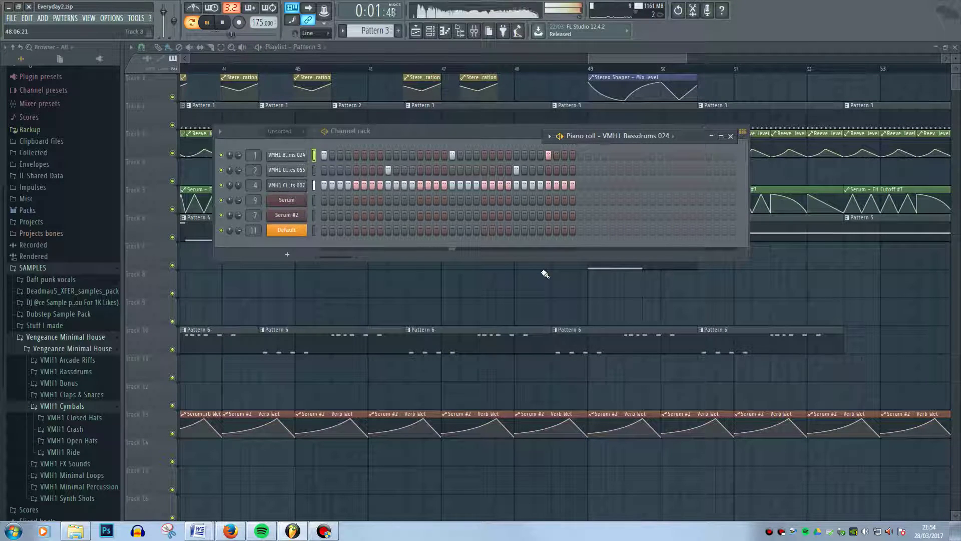
pyautogui.press('space')
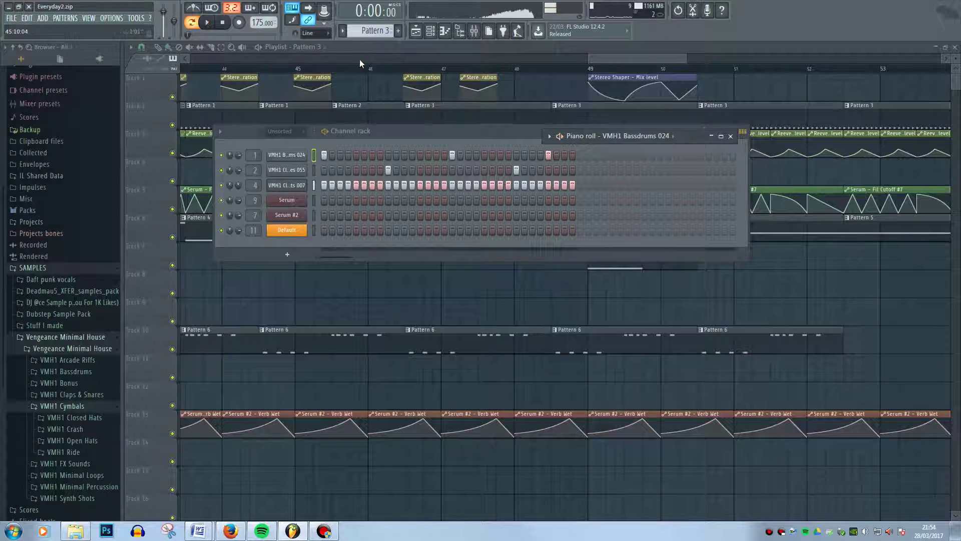
# Close the channel rack and play the full arrangement in song mode from the Pattern 3 section after bar 46
pyautogui.click(391, 91)
pyautogui.scroll(-4, 389, 118)
pyautogui.click(388, 69)
pyautogui.press('space')
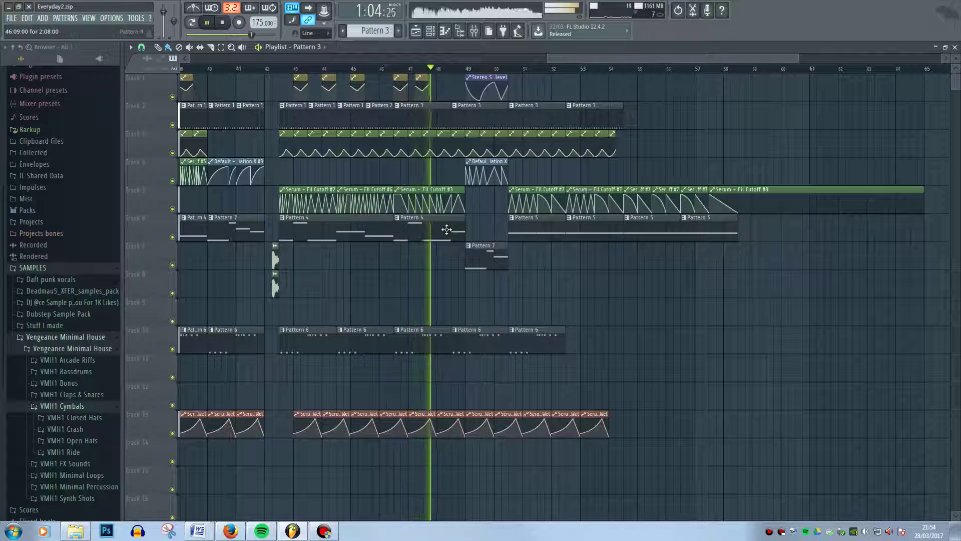
# Play the section from just after bar 46 while following its Serum - Fil Cutoff #3 automation clip
pyautogui.scroll(4, 406, 200)
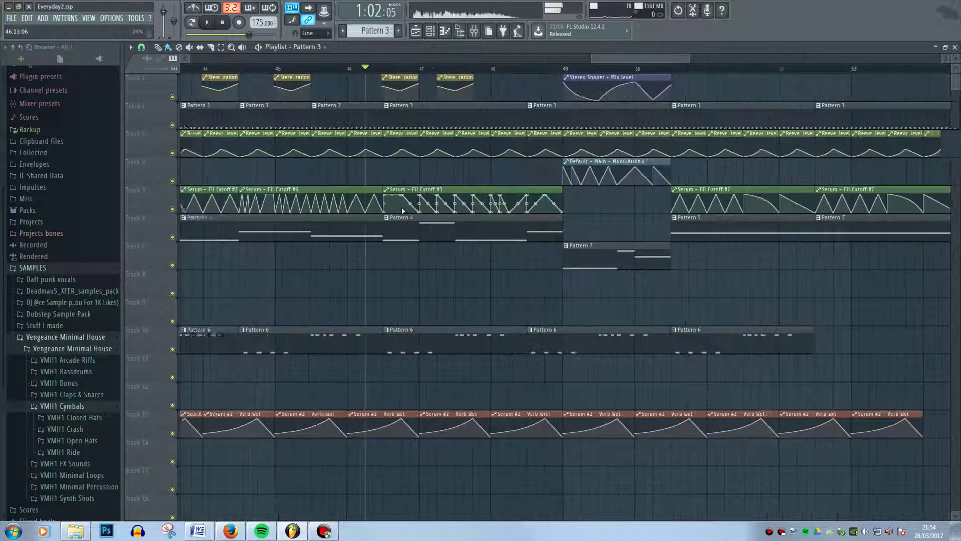
pyautogui.scroll(-5, 502, 152)
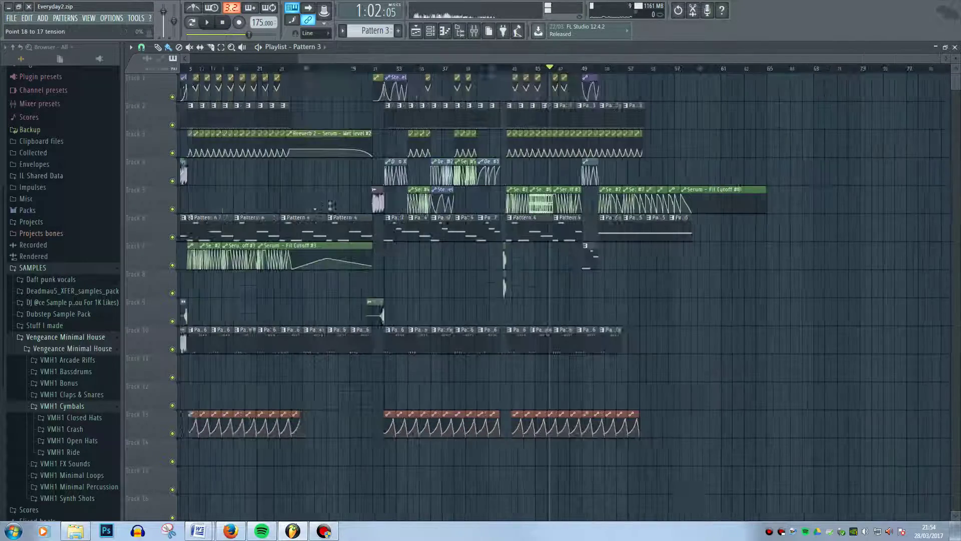
pyautogui.scroll(8, 560, 151)
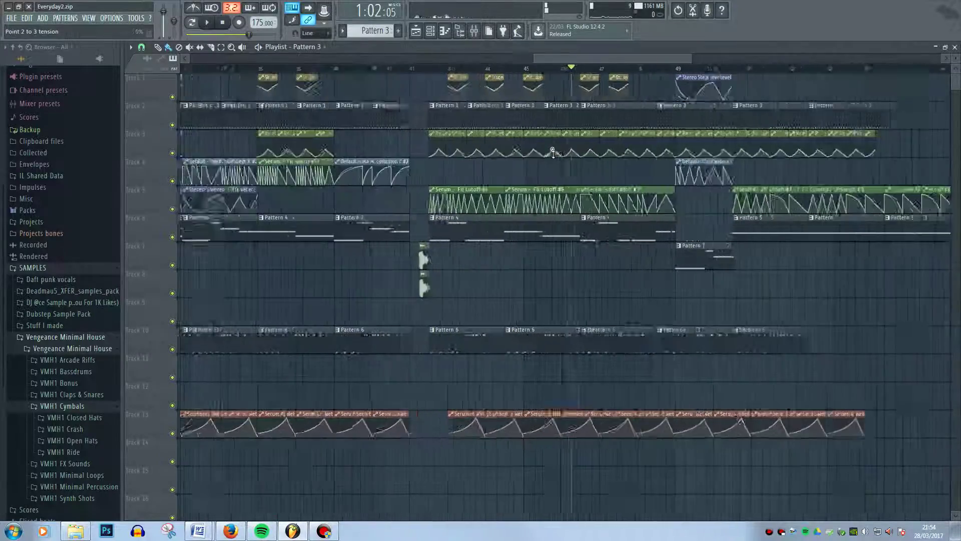
pyautogui.press('space')
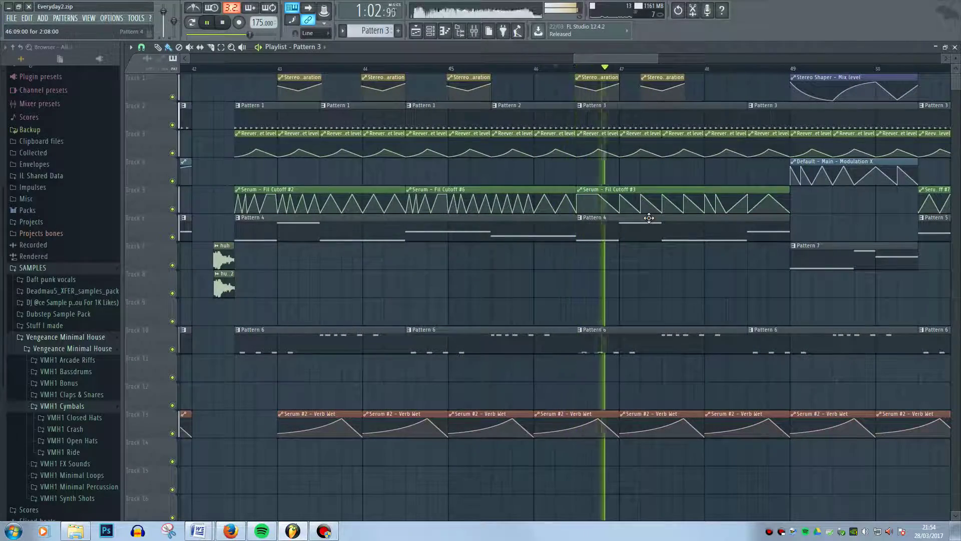
pyautogui.scroll(-3, 648, 220)
pyautogui.scroll(4, 576, 210)
pyautogui.press('space')
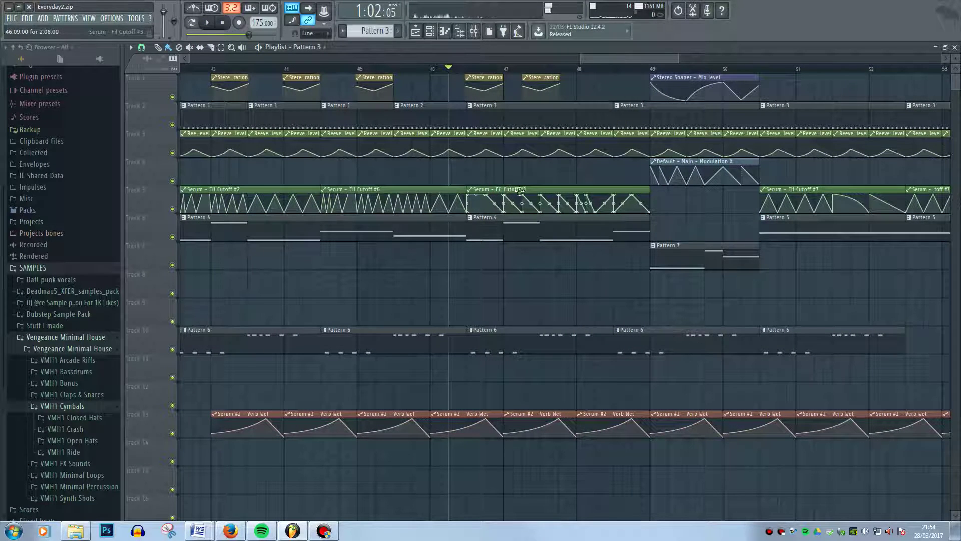
# Show only the automation clip channels in the channel rack, then return to the playlist
pyautogui.press('F6')
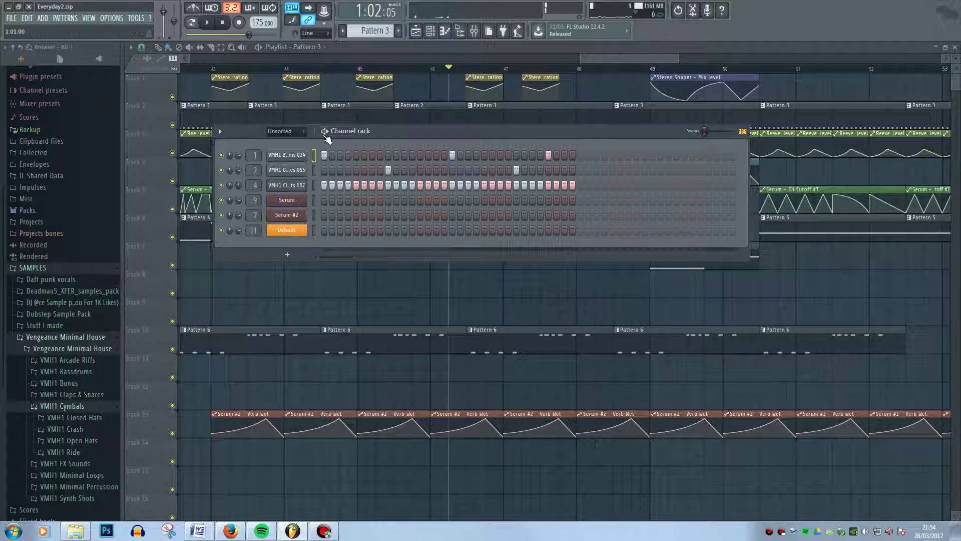
pyautogui.click(303, 132)
pyautogui.click(298, 164)
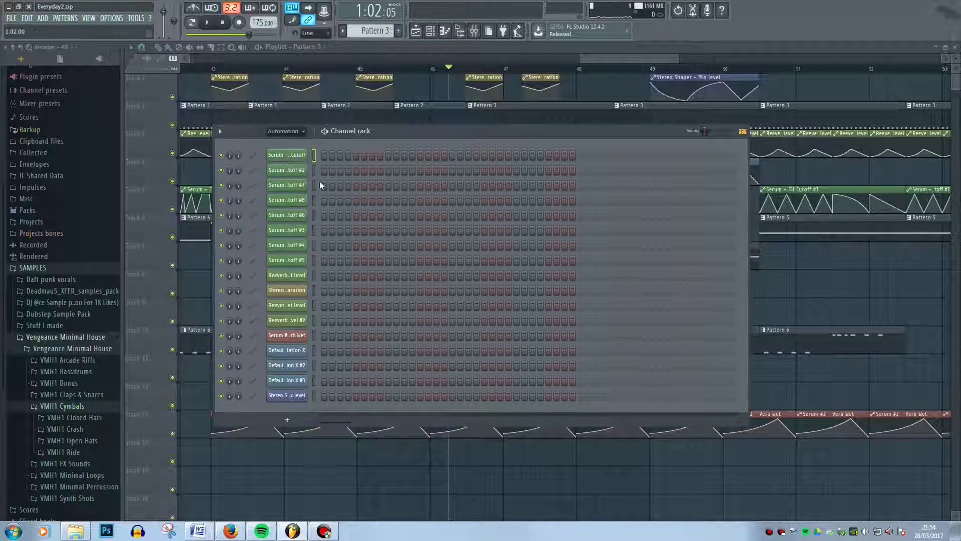
pyautogui.click(636, 55)
# Place a spare Serum - Fil Cutoff #8 clip near bar 58, move it to track 2, view its clip options, and remove it
pyautogui.scroll(-6, 611, 184)
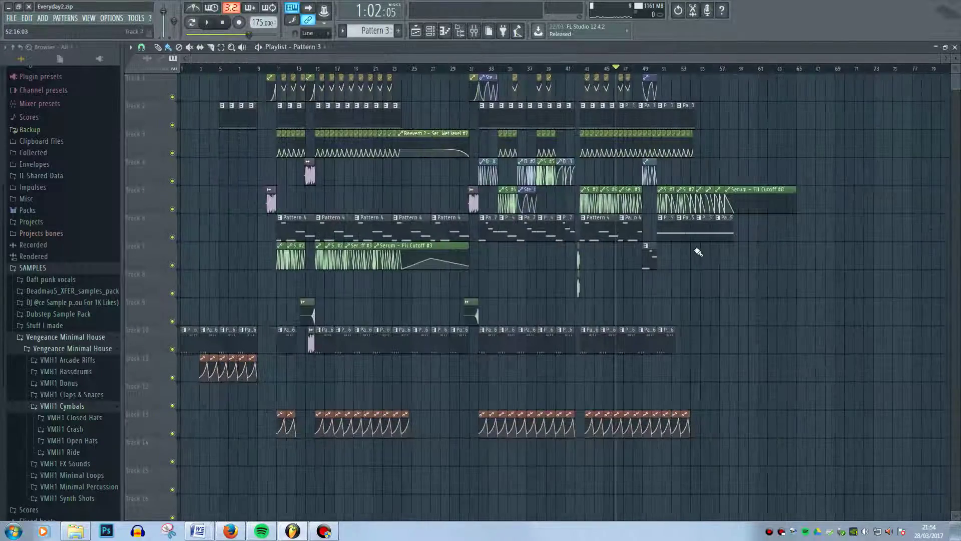
pyautogui.scroll(3, 706, 241)
pyautogui.click(782, 200)
pyautogui.click(776, 173)
pyautogui.click(775, 161)
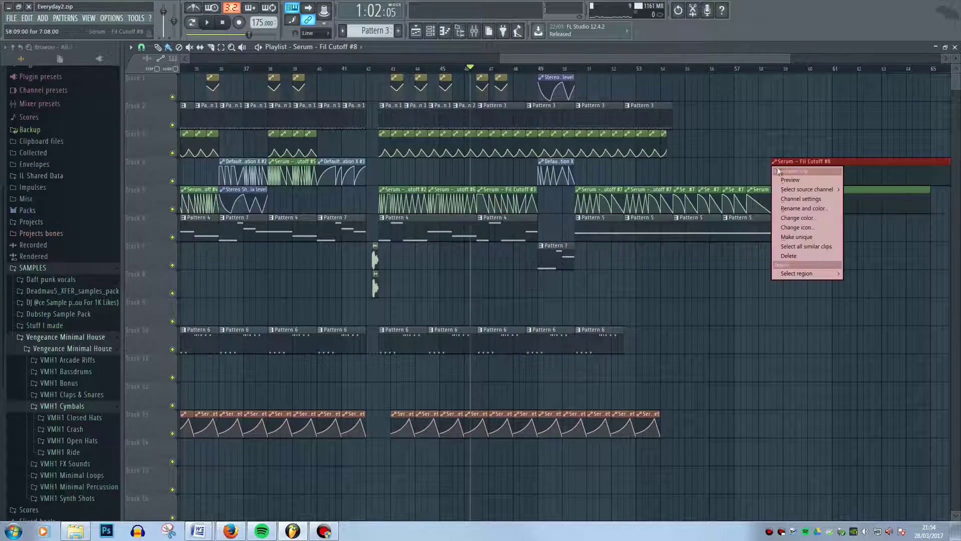
pyautogui.click(785, 164)
pyautogui.moveTo(785, 164); pyautogui.dragTo(773, 104)
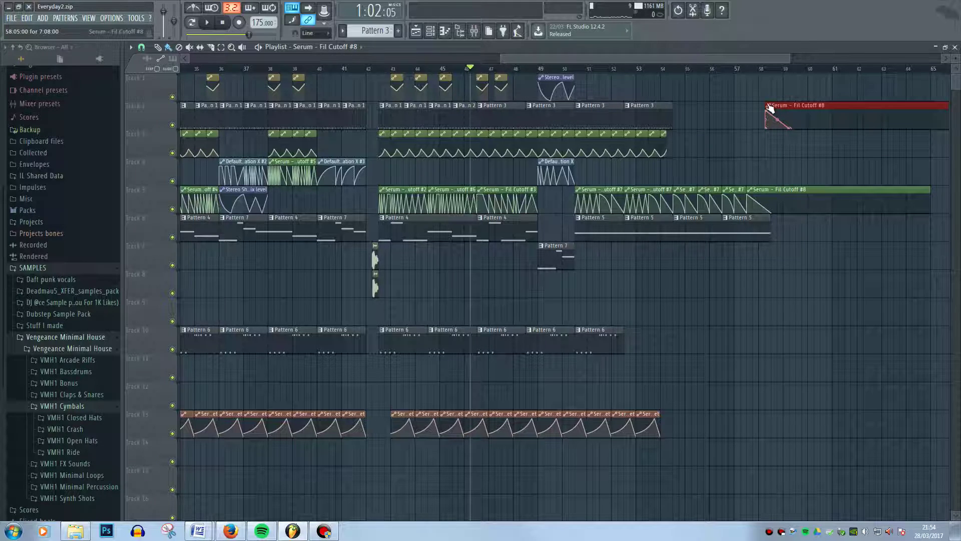
pyautogui.click(769, 106)
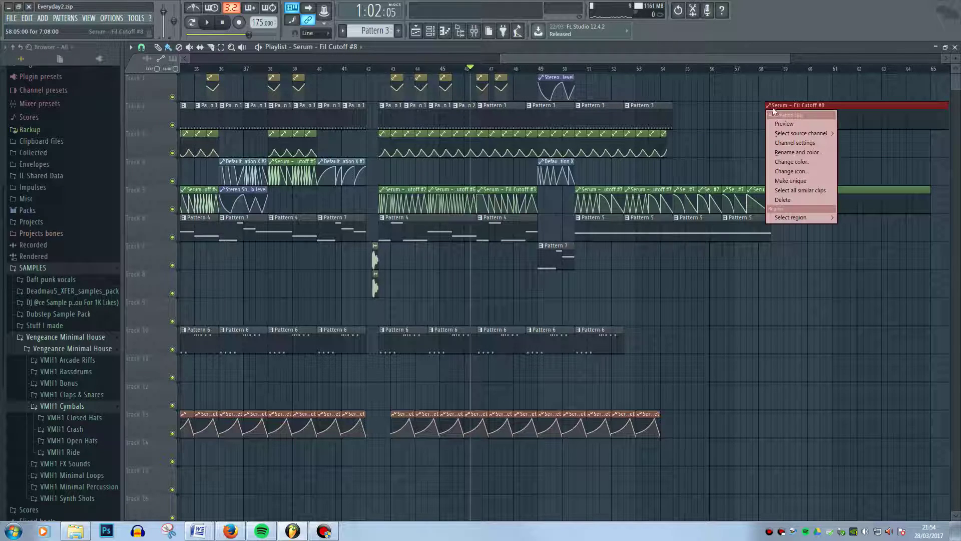
pyautogui.click(809, 105)
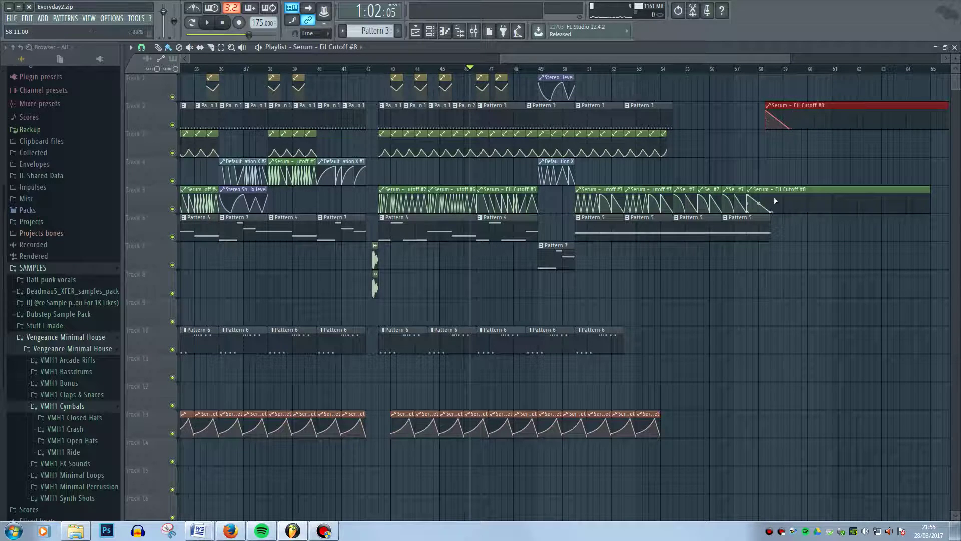
pyautogui.rightClick(797, 115)
# Play the section after bar 46, and audition track 10's Pattern 6 clips soloed with track 13's Serum #2 Verb Wet automation
pyautogui.press('space')
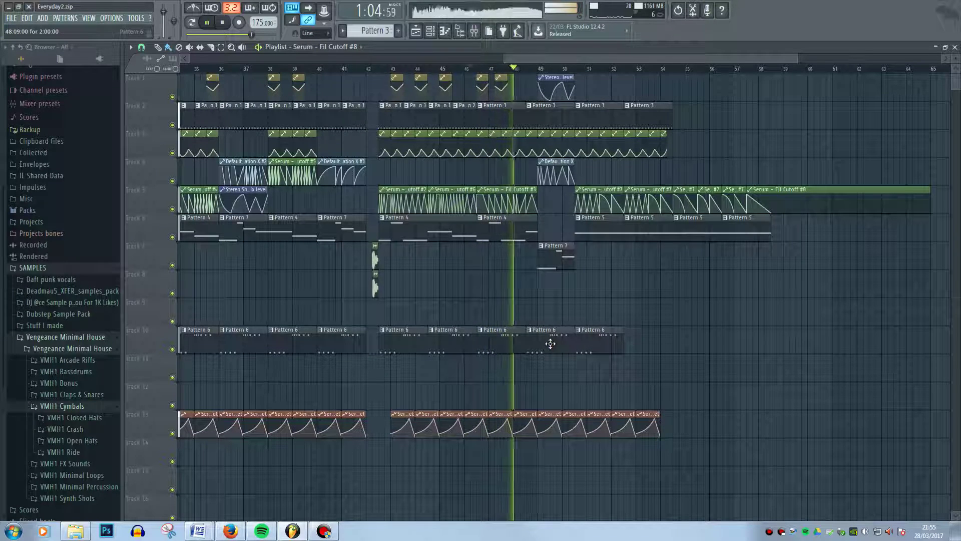
pyautogui.press('space')
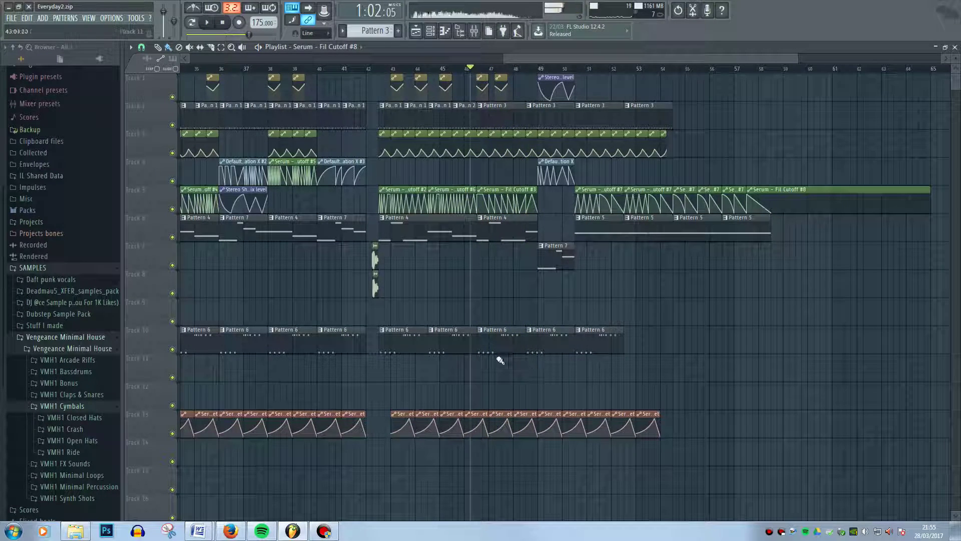
pyautogui.rightClick(172, 348)
pyautogui.click(172, 433)
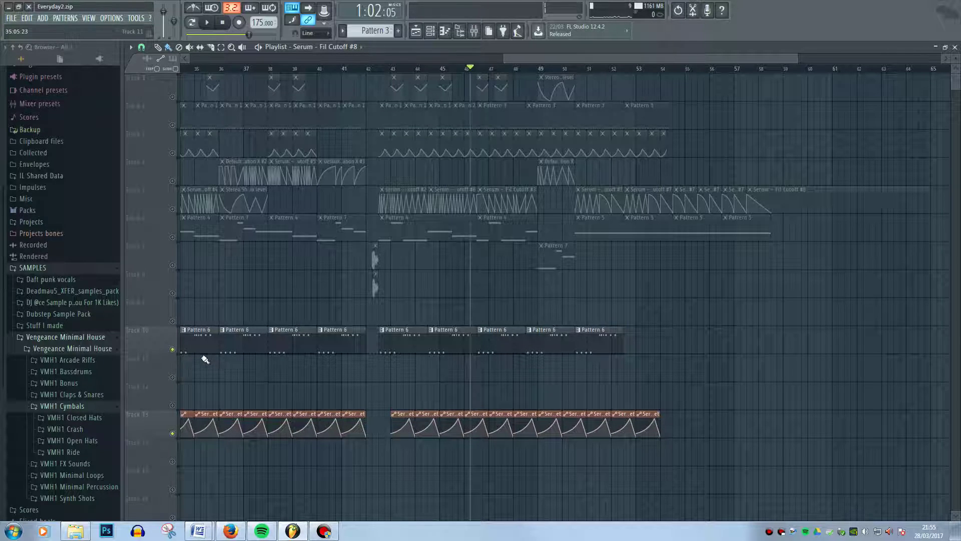
pyautogui.click(173, 350)
pyautogui.press('space')
pyautogui.press('space')
pyautogui.rightClick(172, 350)
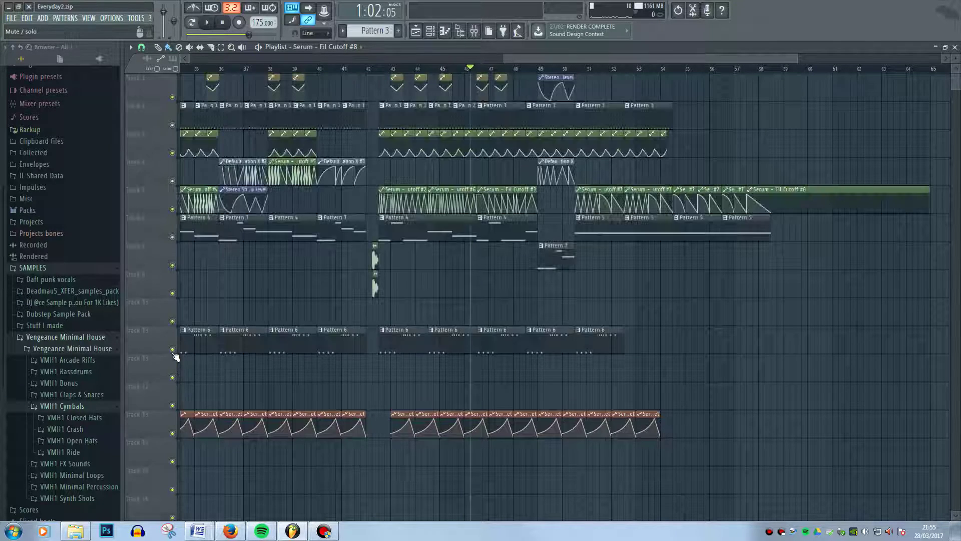
# Compare the section after bar 46 by playing it with track 10's Pattern 6 clips muted and again unmuted
pyautogui.click(173, 350)
pyautogui.press('space')
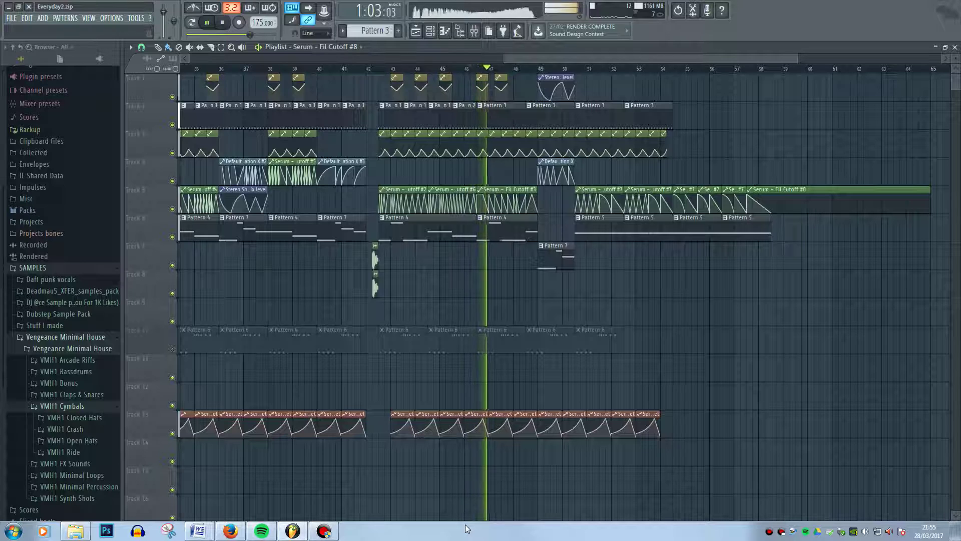
pyautogui.press('space')
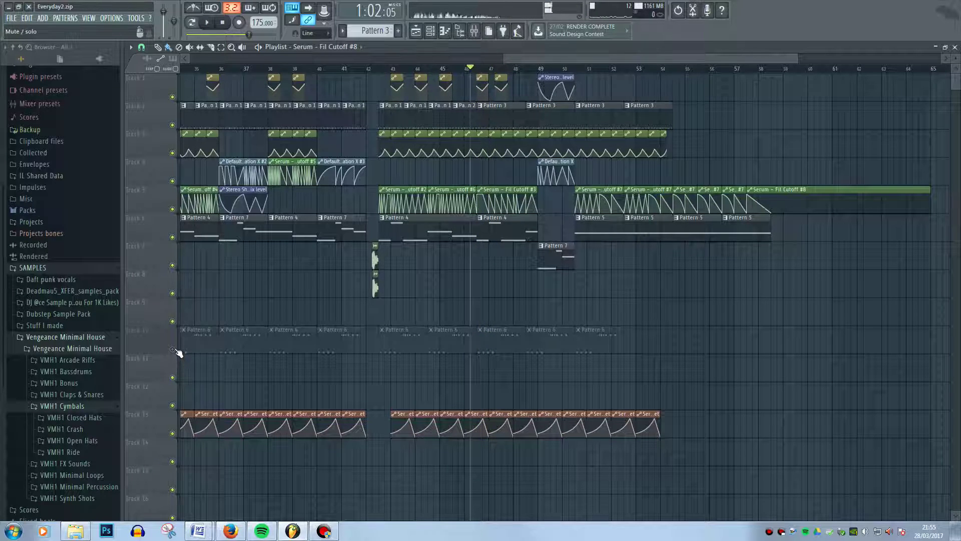
pyautogui.click(173, 350)
pyautogui.press('space')
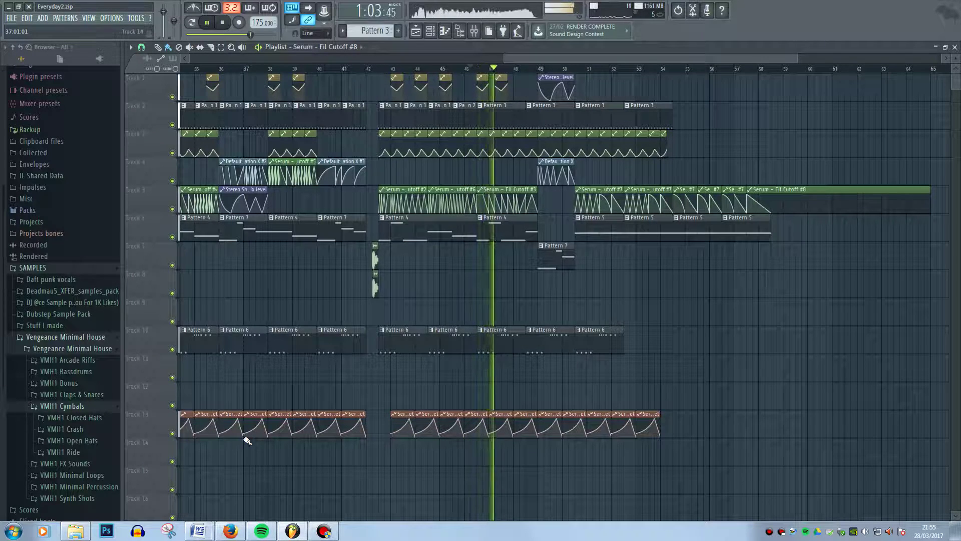
pyautogui.press('space')
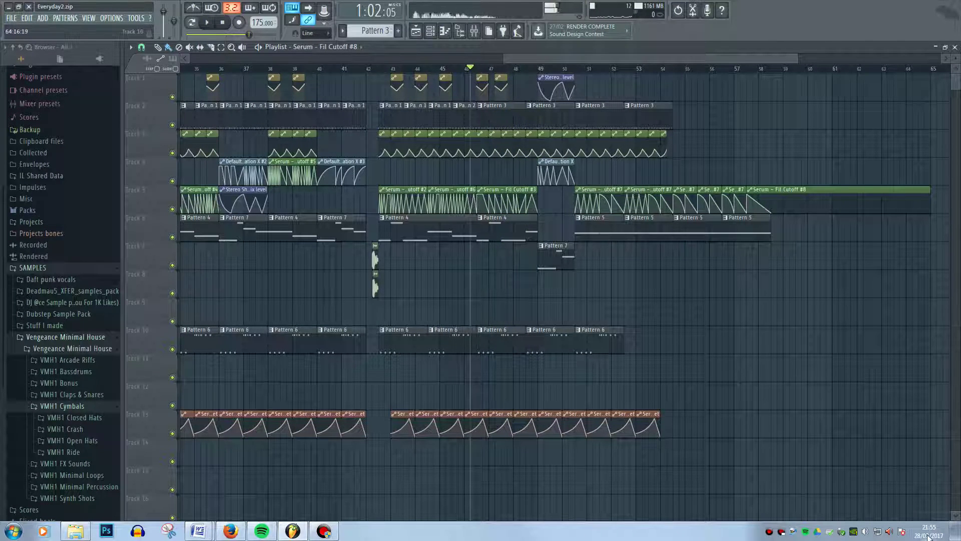
# Play the arrangement from the Pattern 3 clip between bars 48 and 49 into the Pattern 7 section
pyautogui.scroll(3, 564, 59)
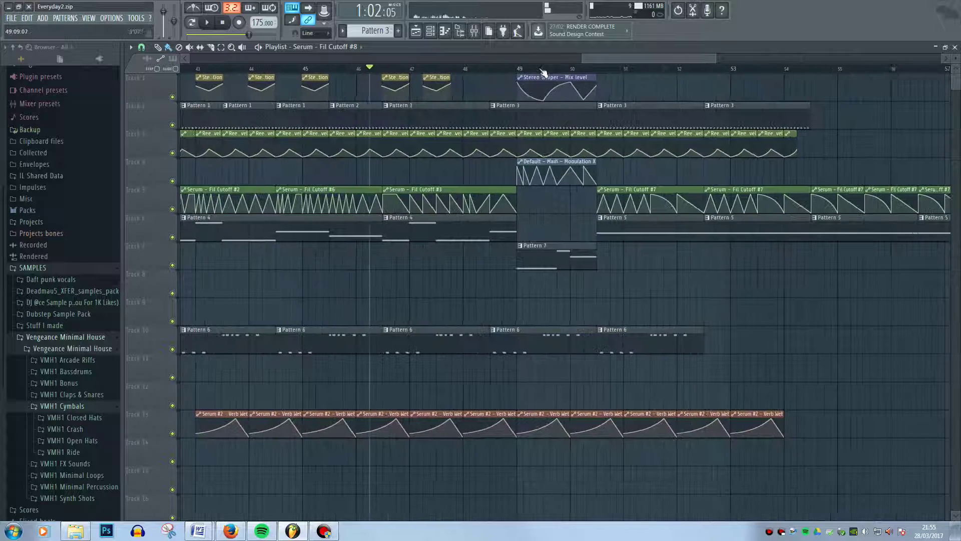
pyautogui.press('space')
pyautogui.click(505, 68)
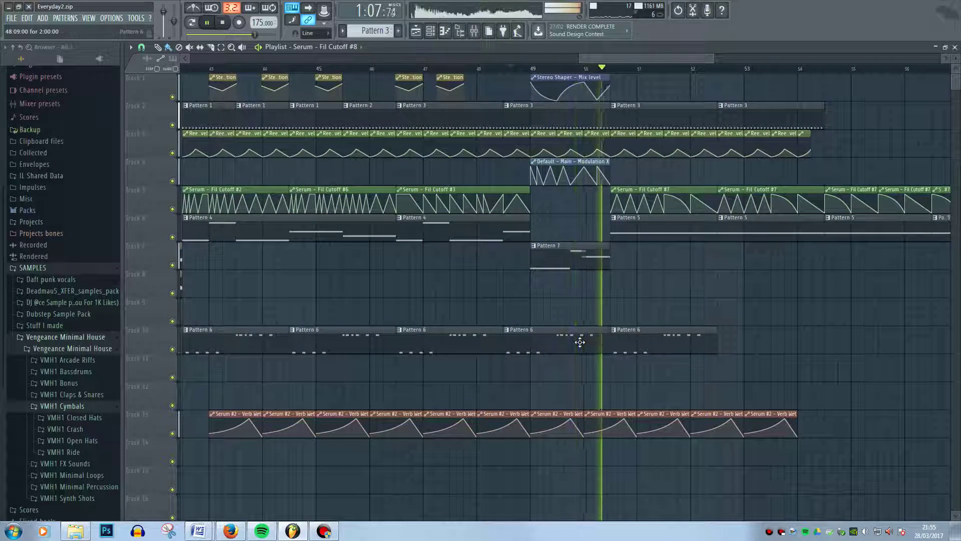
pyautogui.press('space')
# List all channels in the channel rack and view the Default Sytrus channel's OP 5 modulation settings
pyautogui.click(431, 31)
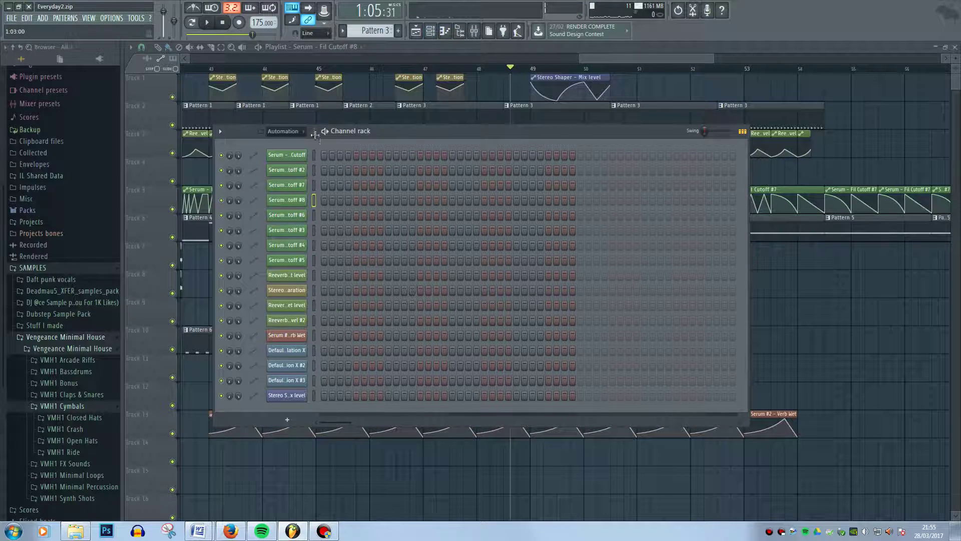
pyautogui.click(302, 131)
pyautogui.click(296, 141)
pyautogui.scroll(-3, 326, 271)
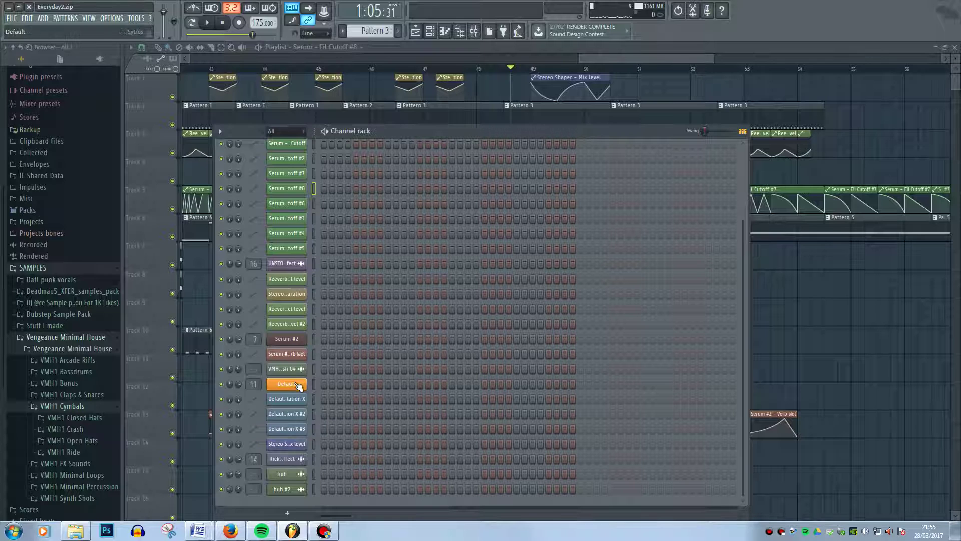
pyautogui.click(296, 384)
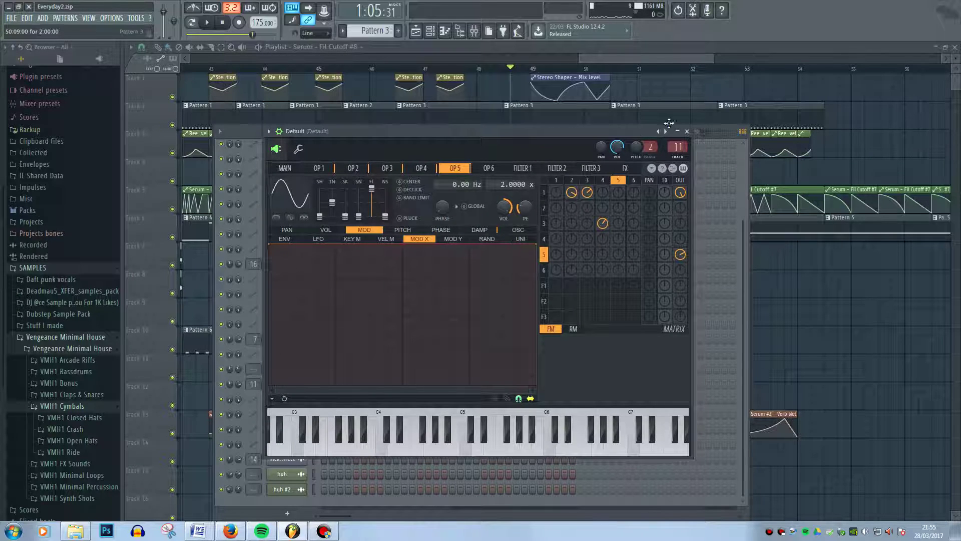
pyautogui.click(687, 132)
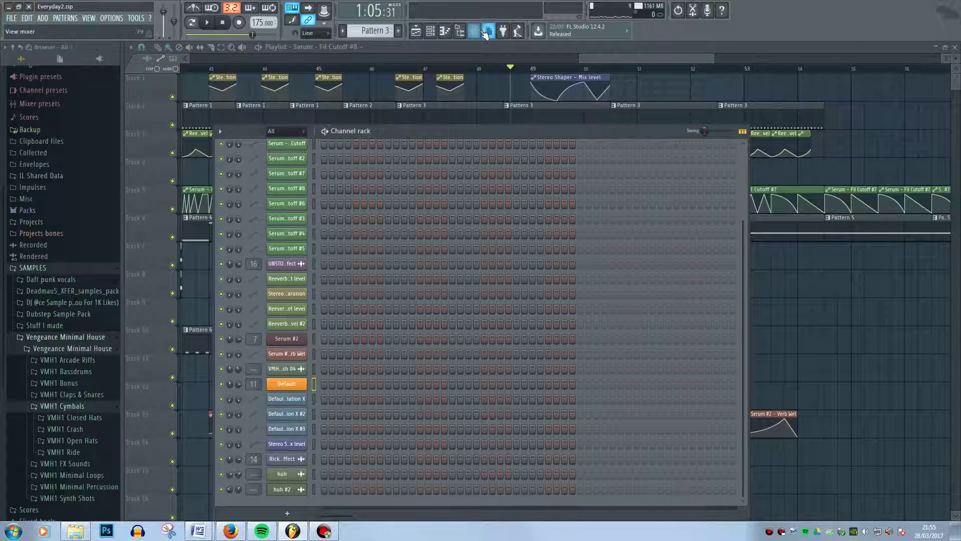
# Open the mixer and select the SIDECHAIN BUS track to view its routing
pyautogui.click(474, 31)
pyautogui.click(169, 236)
pyautogui.click(200, 245)
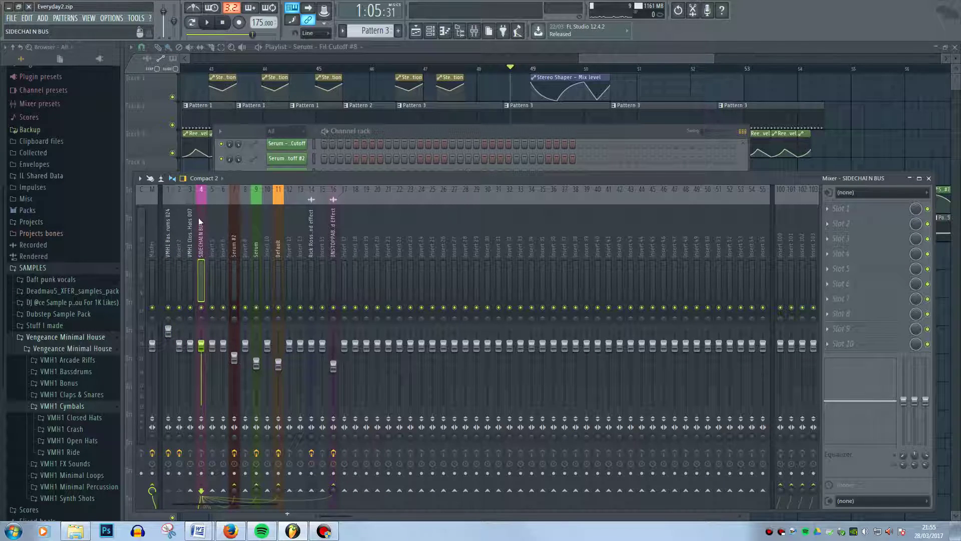
# Go back to the channel rack's drum channels, select the VMH1 024 bass drum channel, and return to the playlist
pyautogui.click(492, 142)
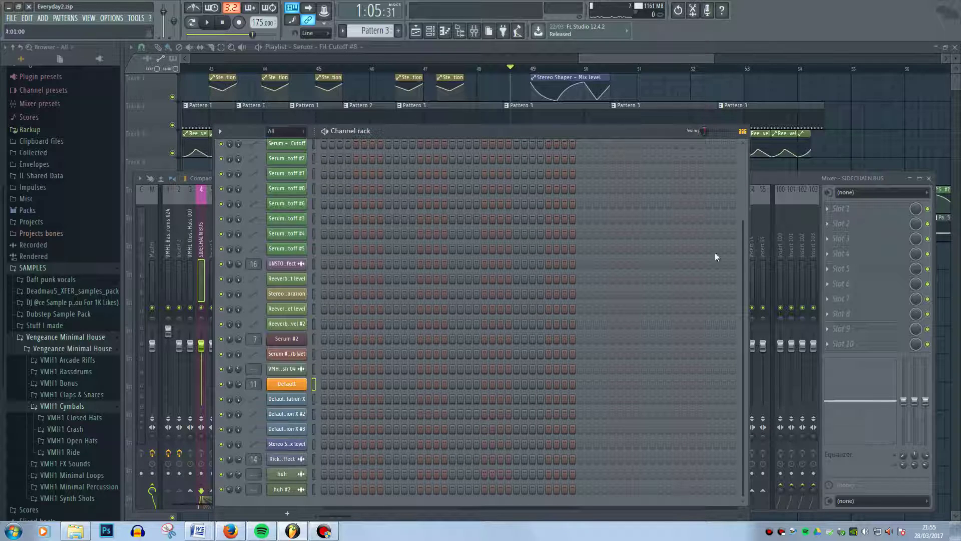
pyautogui.moveTo(742, 257); pyautogui.dragTo(741, 189)
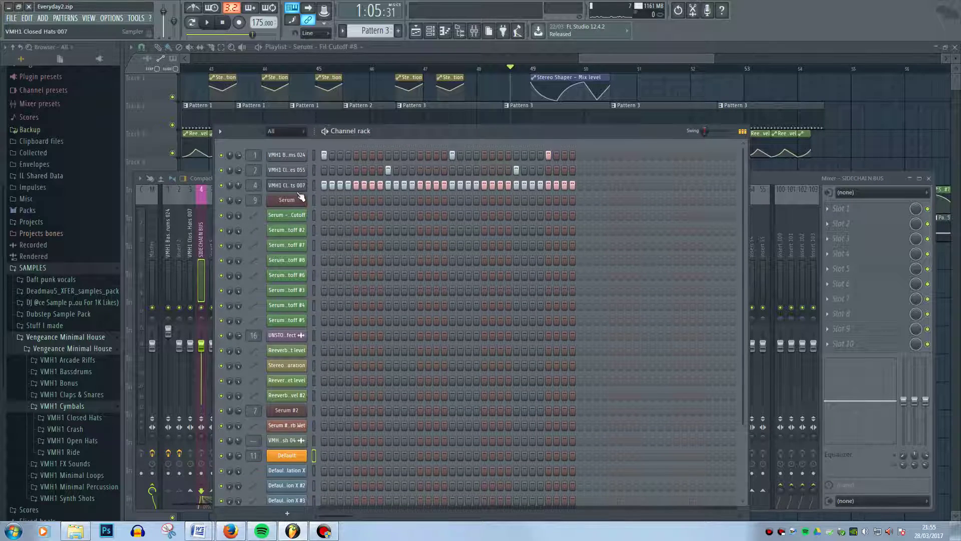
pyautogui.click(300, 156)
pyautogui.click(353, 383)
pyautogui.click(408, 122)
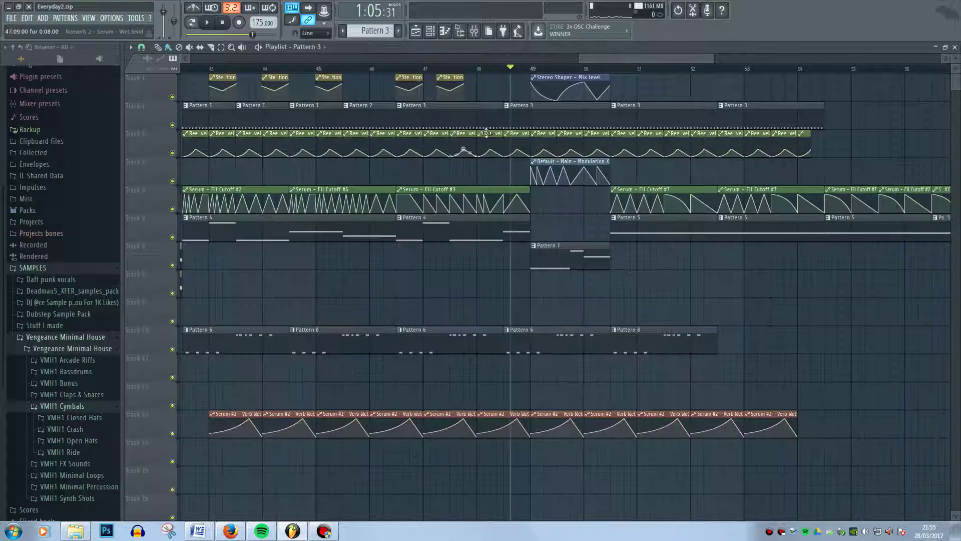
# Play the arrangement from the UNSTOPPABLE sound effect clip at bar 10 and look over the surrounding clips
pyautogui.scroll(-5, 453, 276)
pyautogui.click(454, 76)
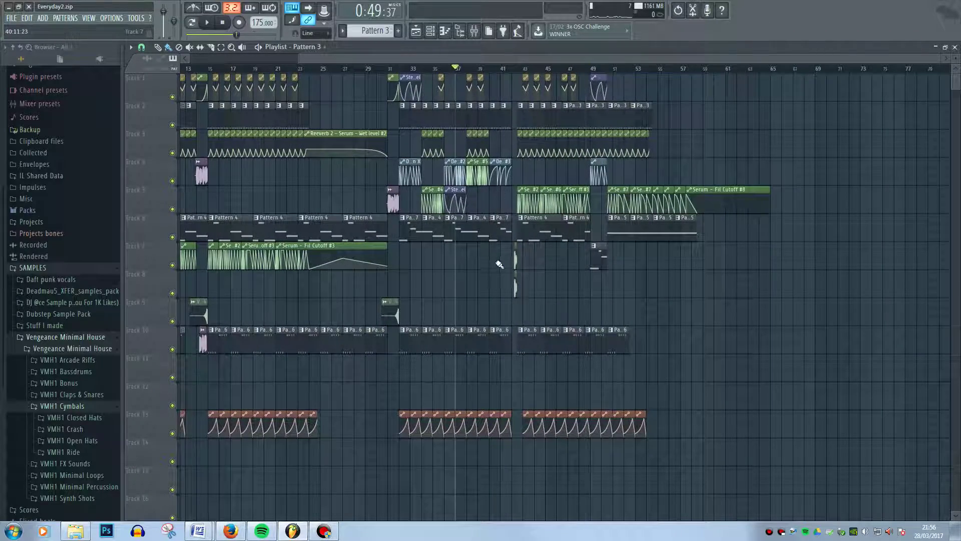
pyautogui.scroll(-2, 490, 311)
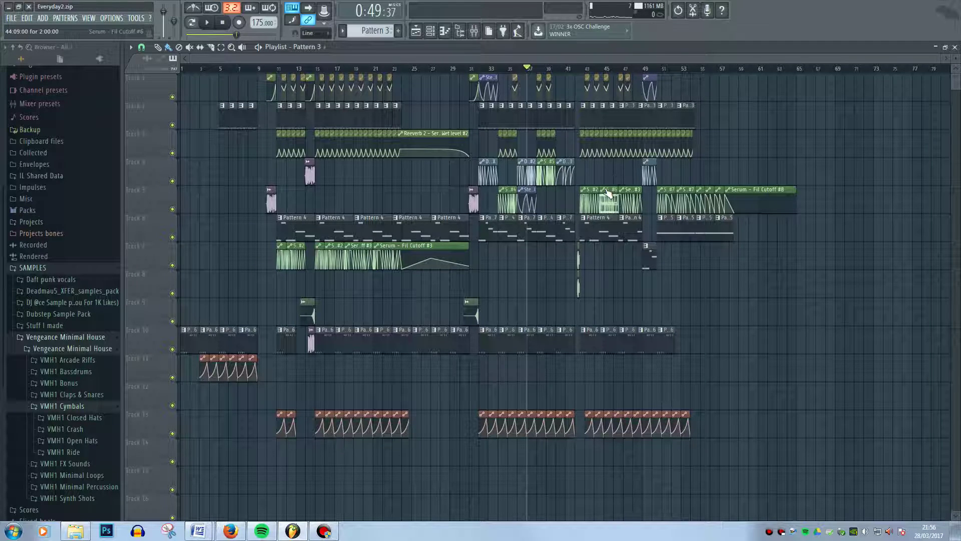
pyautogui.click(269, 69)
pyautogui.press('space')
pyautogui.press('space')
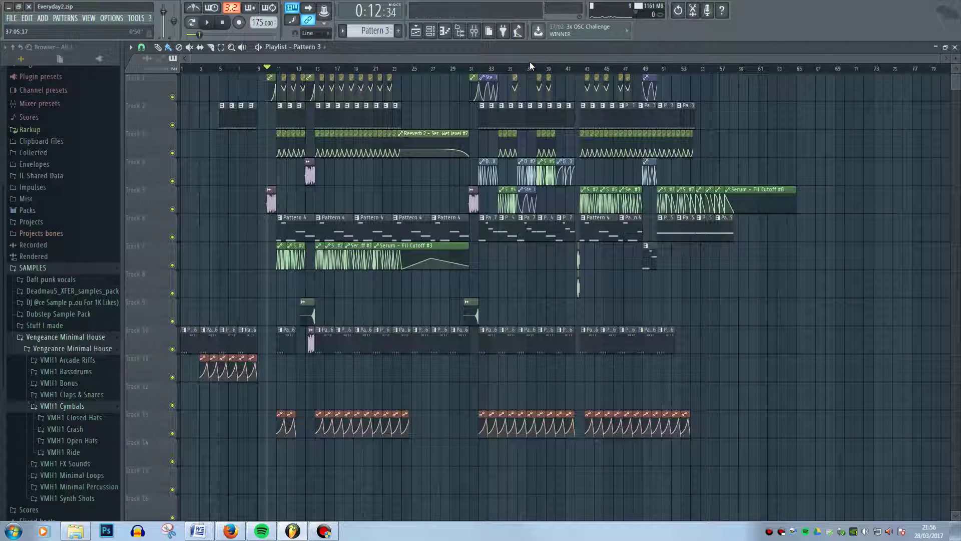
pyautogui.scroll(5, 259, 176)
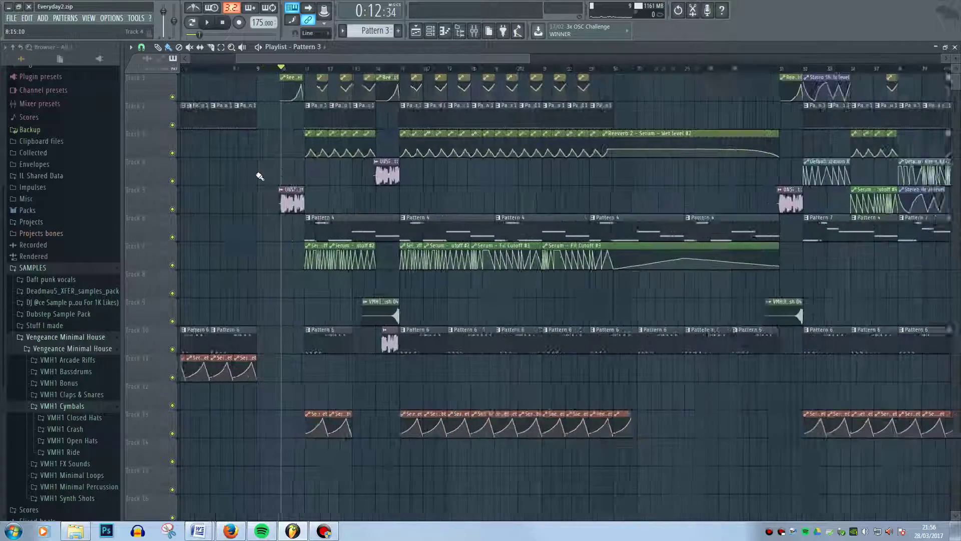
pyautogui.scroll(-5, 275, 189)
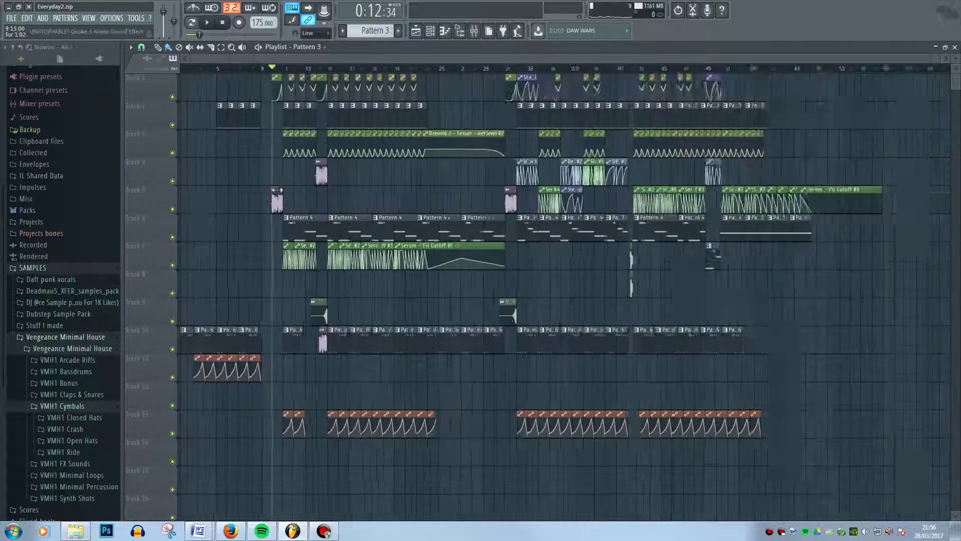